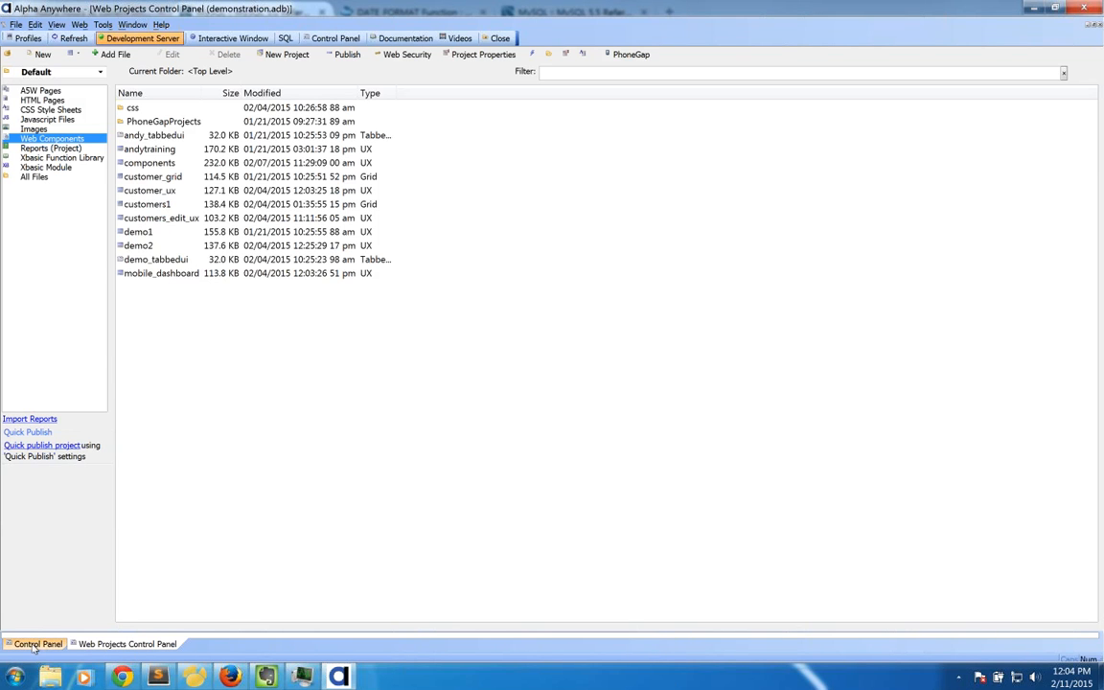
Step: Look over the database control panel's tables and sets, then go back to the web projects file list
{"action": "left_click", "coordinate": [36, 644]}
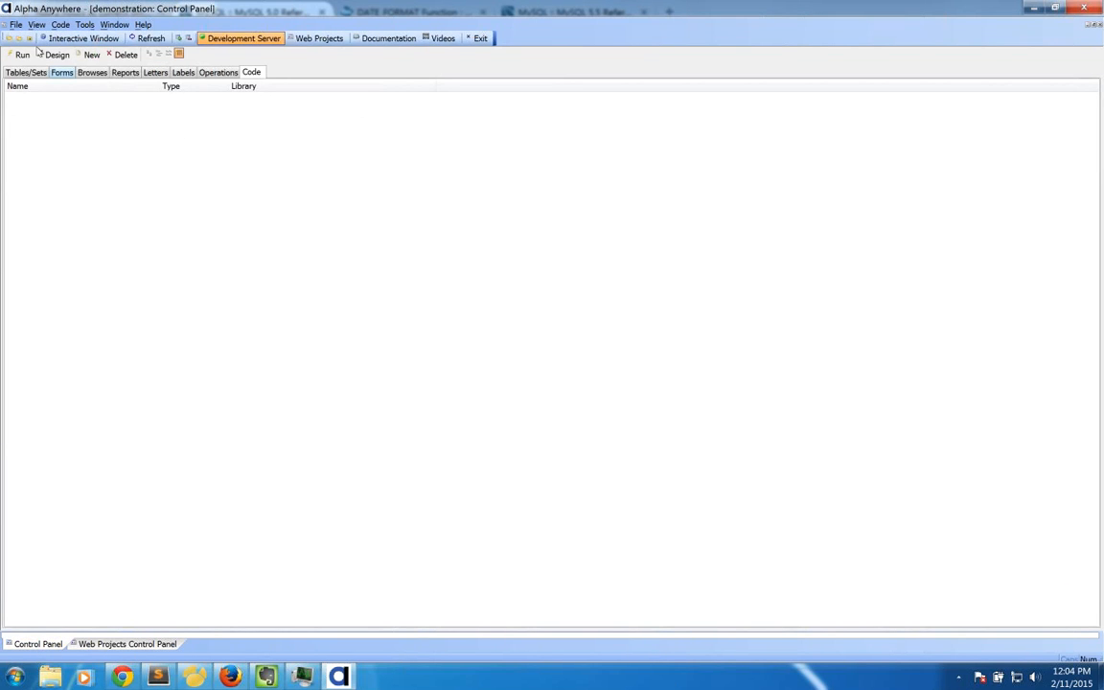
{"action": "left_click", "coordinate": [16, 77]}
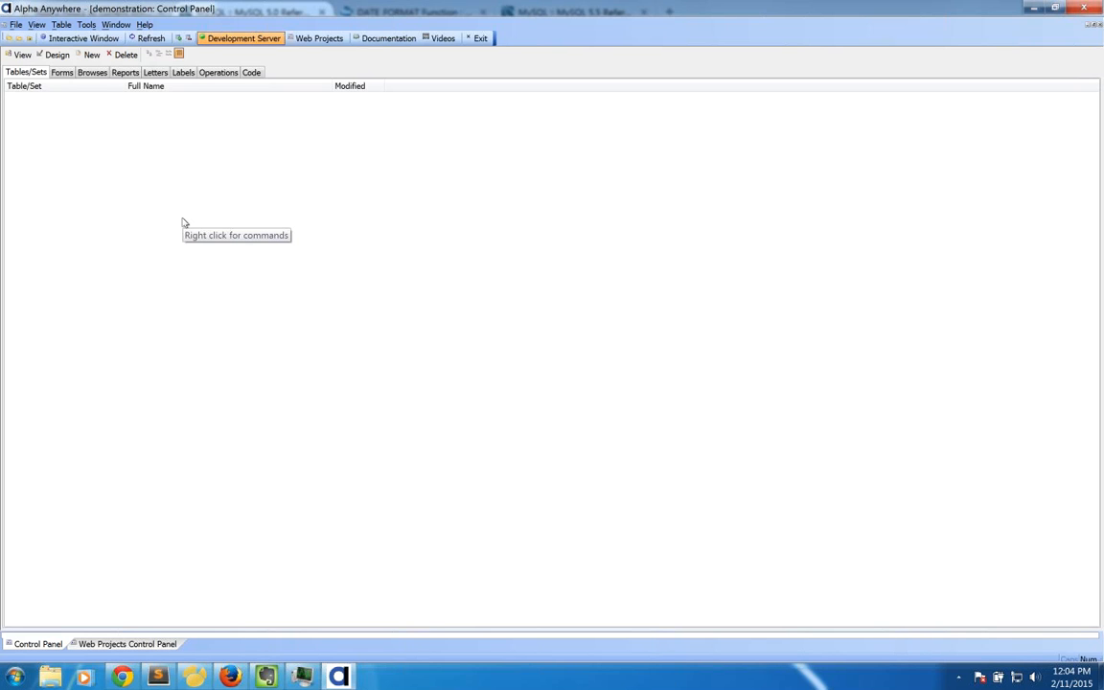
{"action": "left_click", "coordinate": [125, 644]}
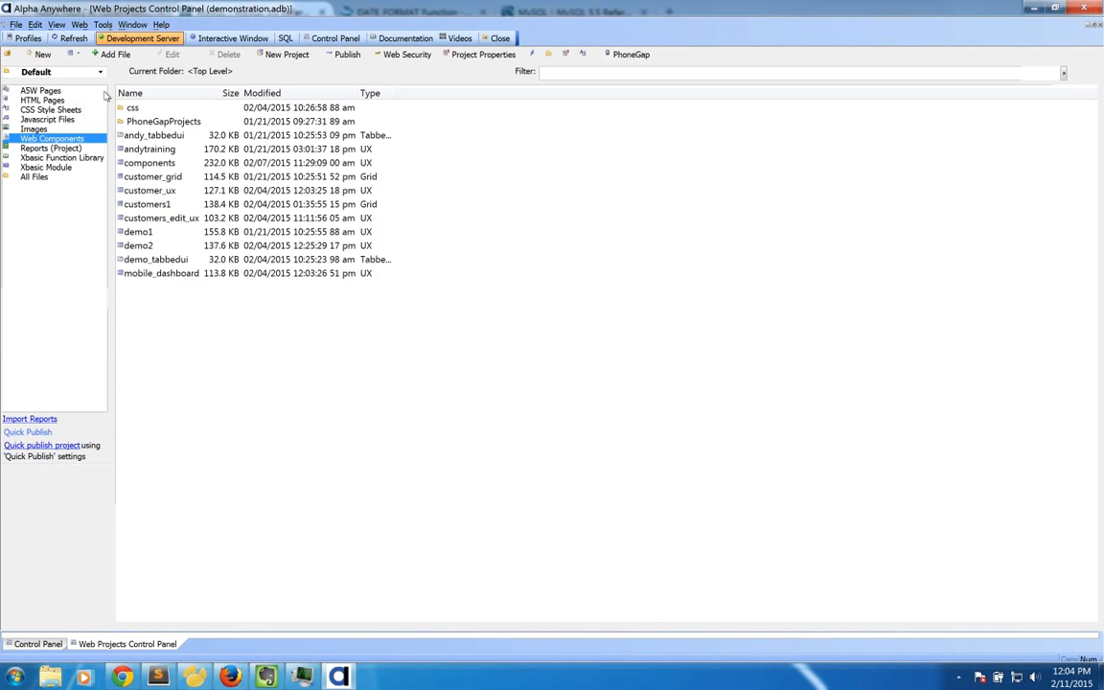
Step: Start a new Web Component of type UX and move on to its template choices
{"action": "left_click", "coordinate": [43, 55]}
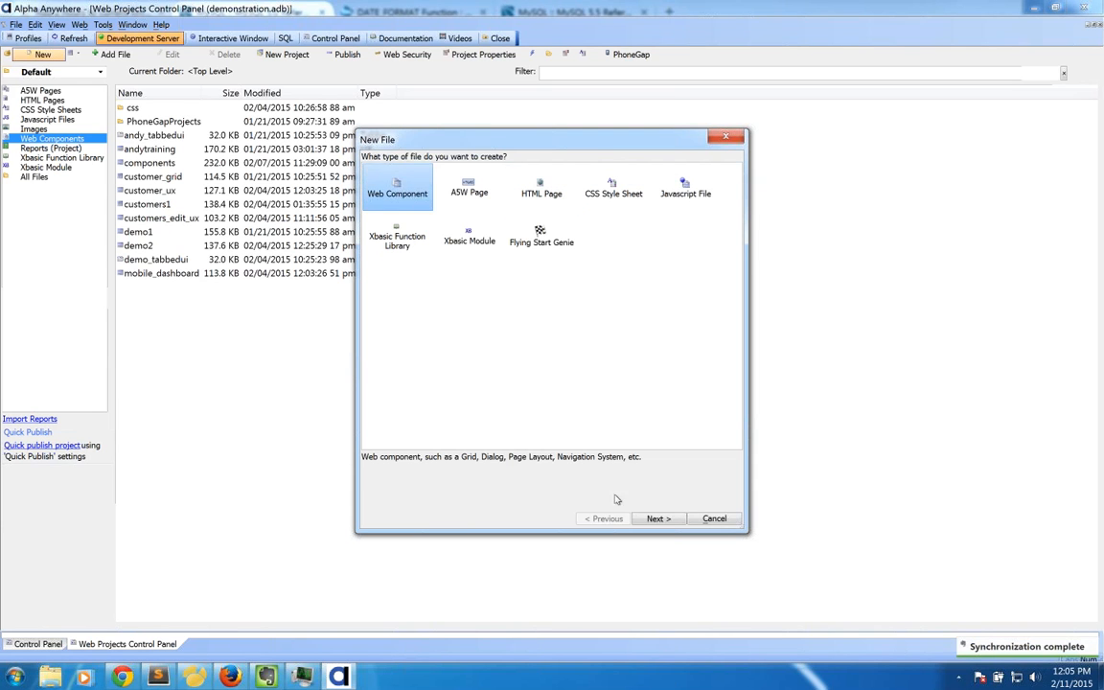
{"action": "left_click", "coordinate": [658, 518]}
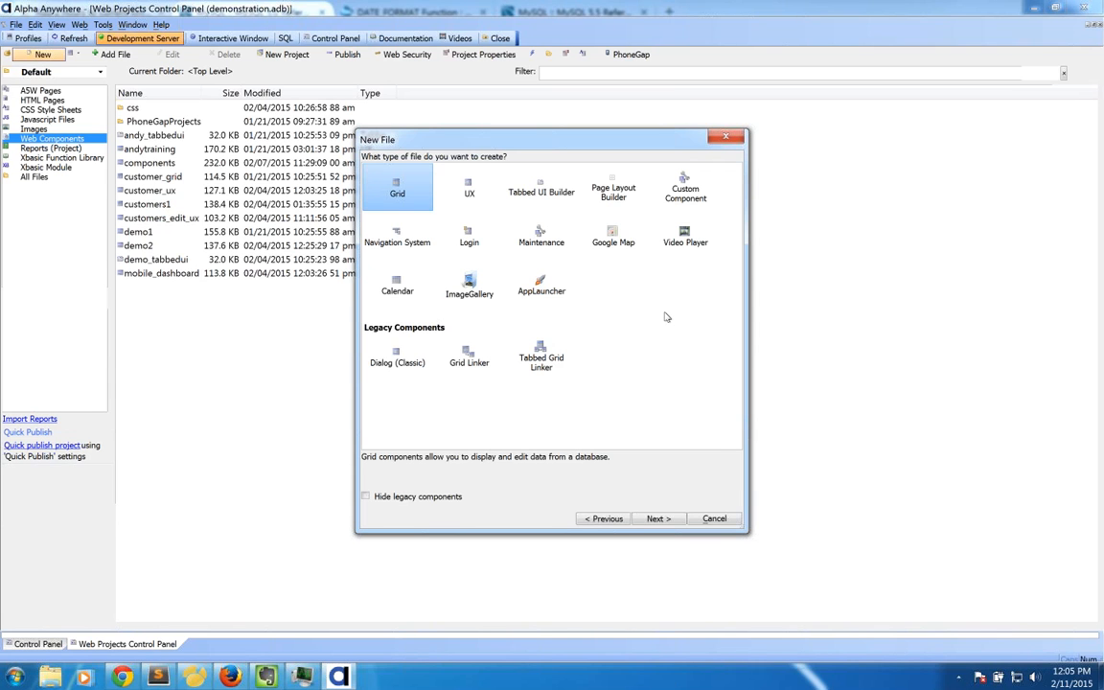
{"action": "left_click", "coordinate": [477, 205]}
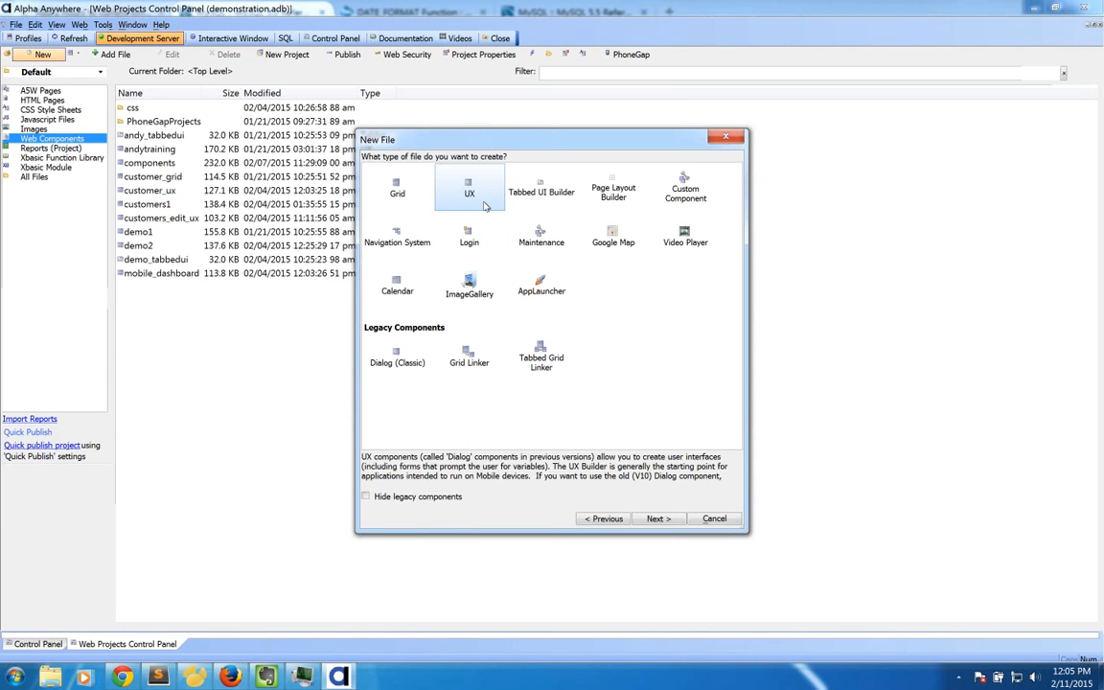
{"action": "left_click", "coordinate": [657, 518]}
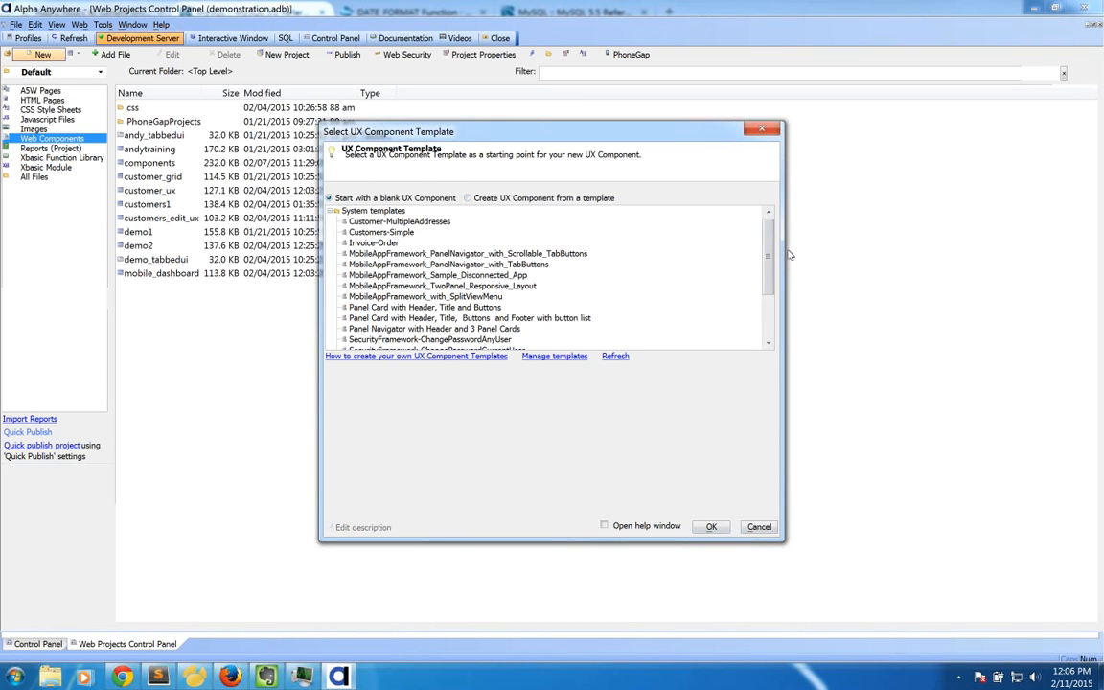
Step: Build the component from the 'Panel Card with Header, Title, Buttons and Footer with button list' template
{"action": "scroll", "coordinate": [771, 254], "scroll_direction": "down", "scroll_amount": 1}
{"action": "left_click", "coordinate": [515, 299]}
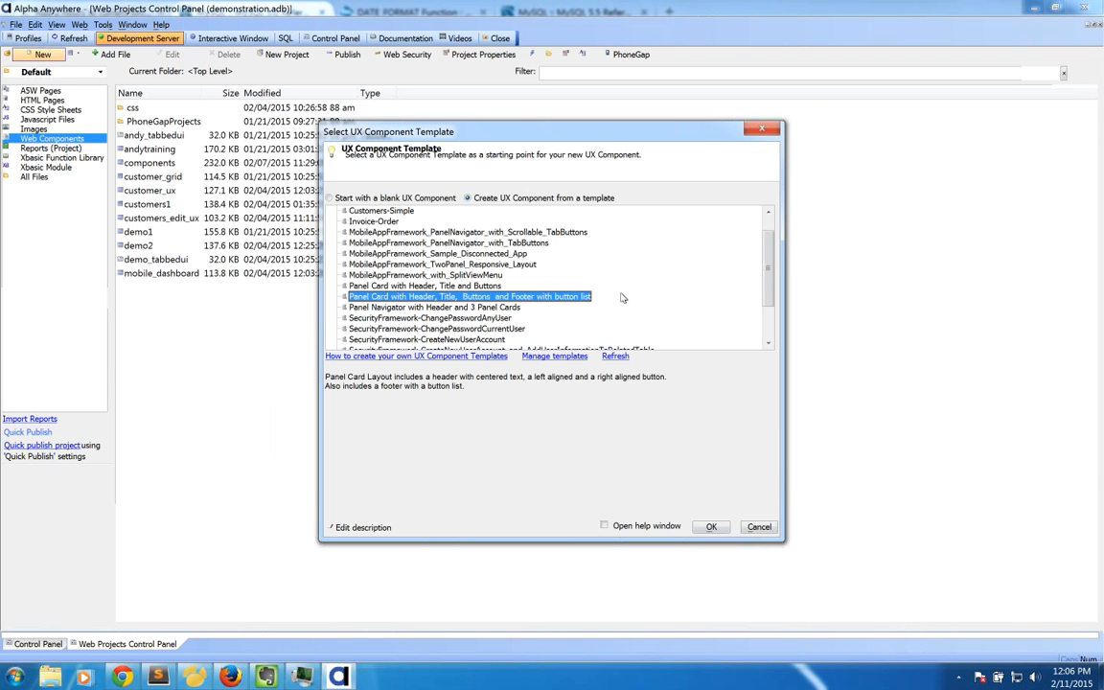
{"action": "left_click_drag", "start_coordinate": [767, 285], "coordinate": [768, 305]}
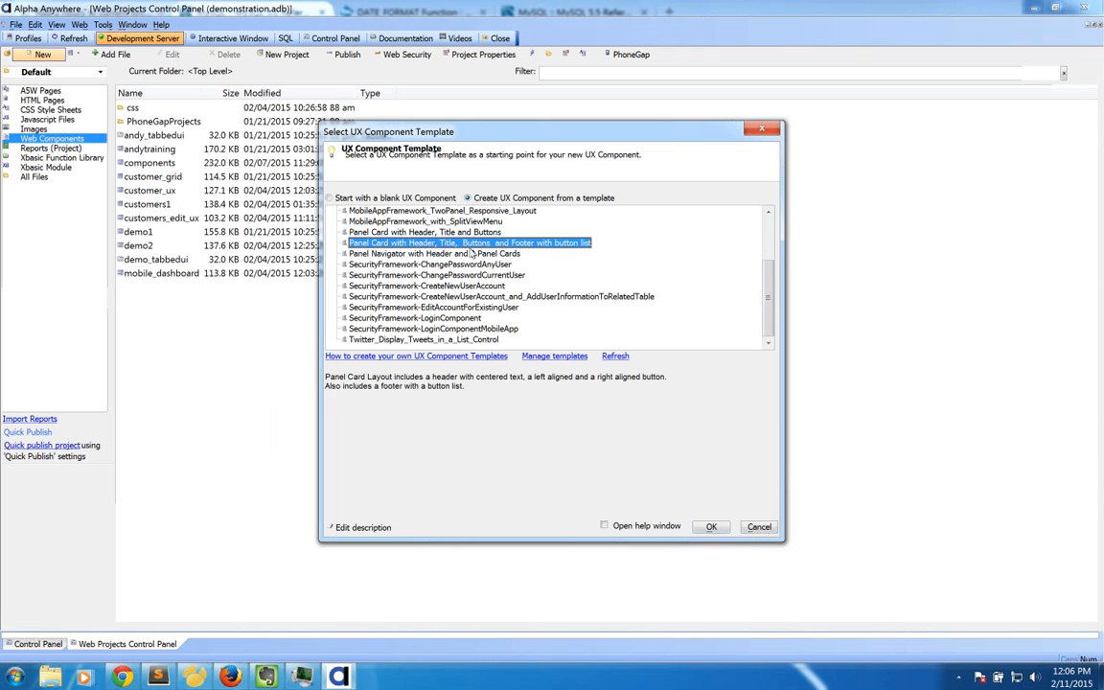
{"action": "left_click", "coordinate": [386, 255]}
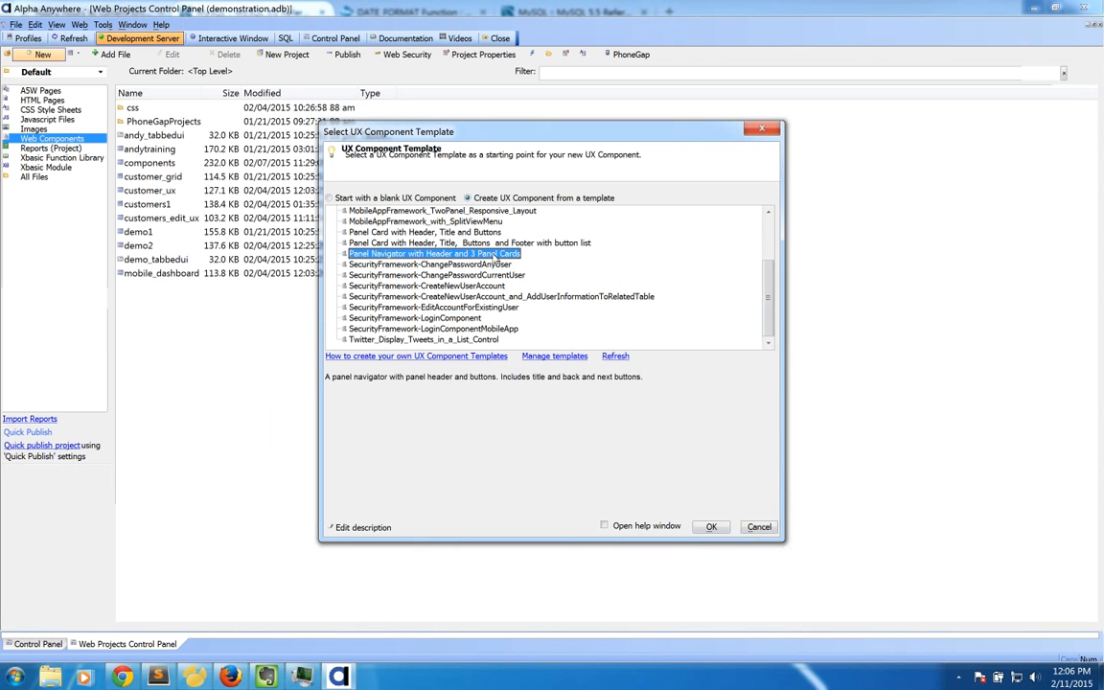
{"action": "key", "text": "Up"}
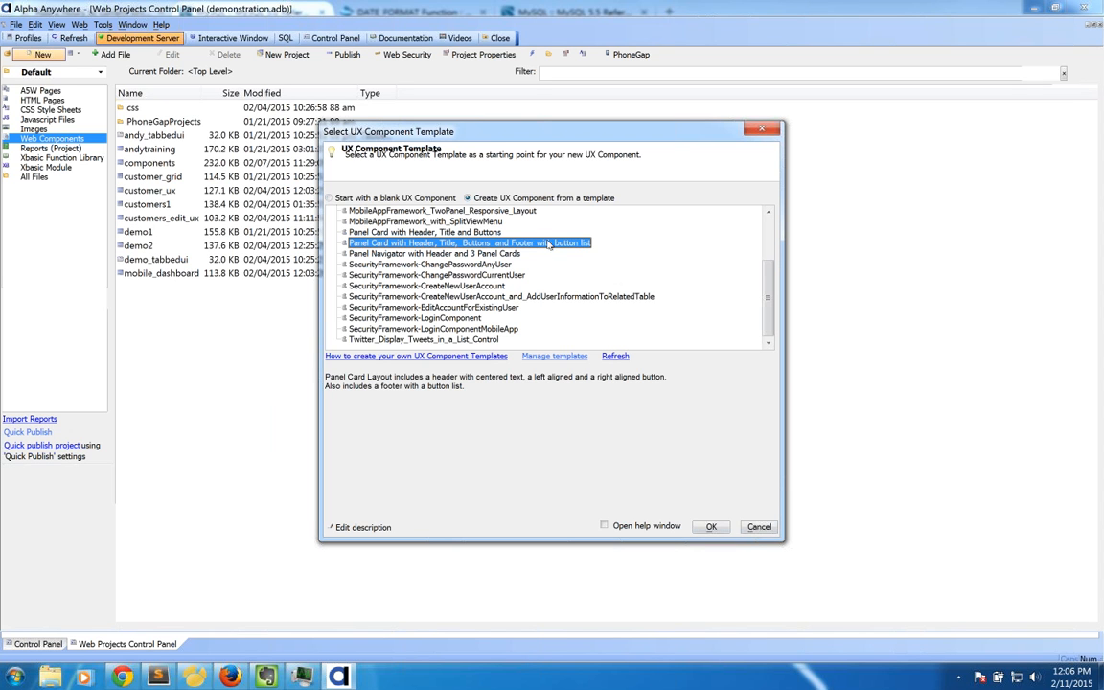
{"action": "left_click", "coordinate": [712, 527]}
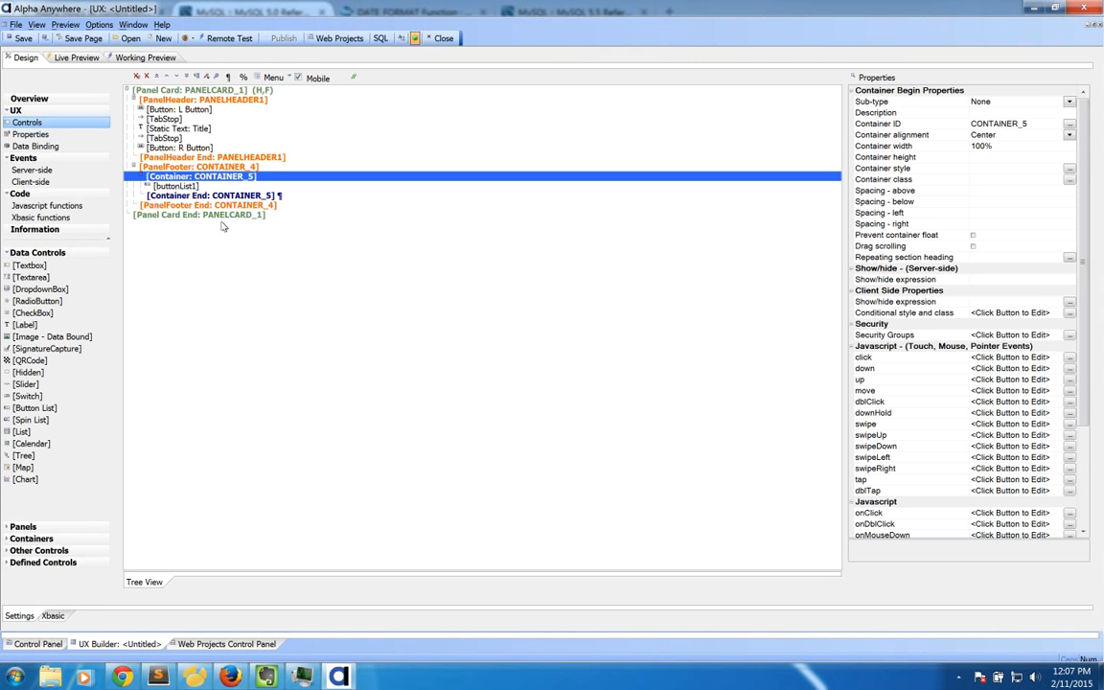
Step: Preview on iPhone 4, trying footer Buttons 1–3 and header R and L buttons, then return to web projects
{"action": "left_click", "coordinate": [152, 60]}
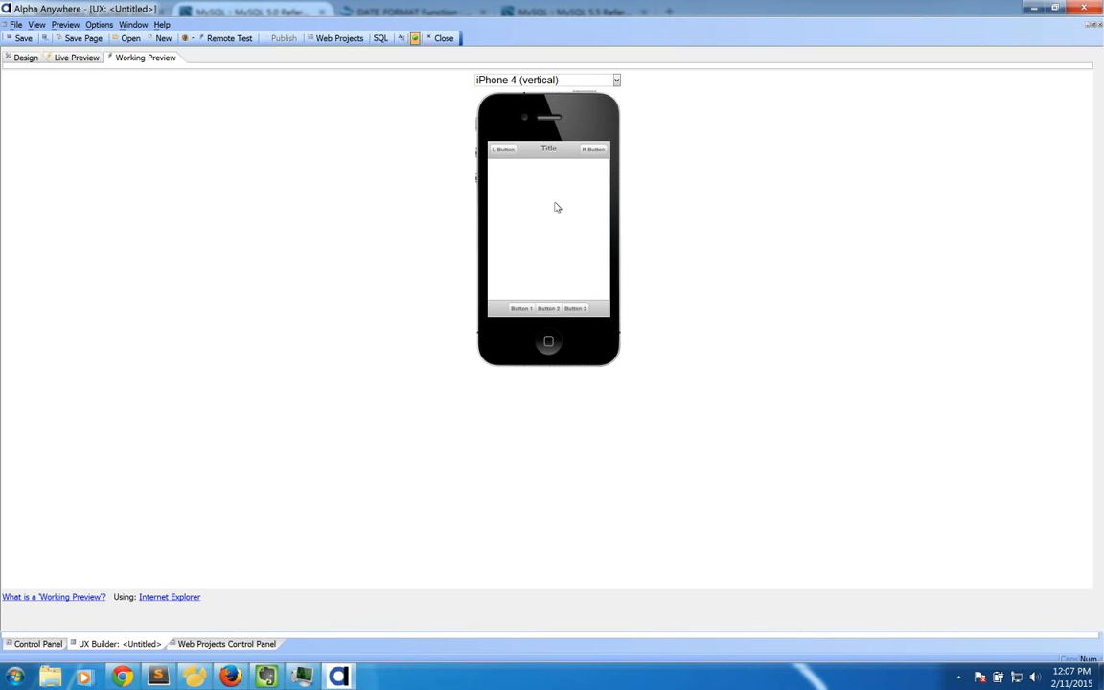
{"action": "left_click", "coordinate": [520, 308]}
{"action": "left_click", "coordinate": [548, 307]}
{"action": "left_click", "coordinate": [575, 307]}
{"action": "left_click", "coordinate": [593, 150]}
{"action": "left_click", "coordinate": [516, 150]}
{"action": "left_click", "coordinate": [25, 58]}
{"action": "left_click", "coordinate": [227, 644]}
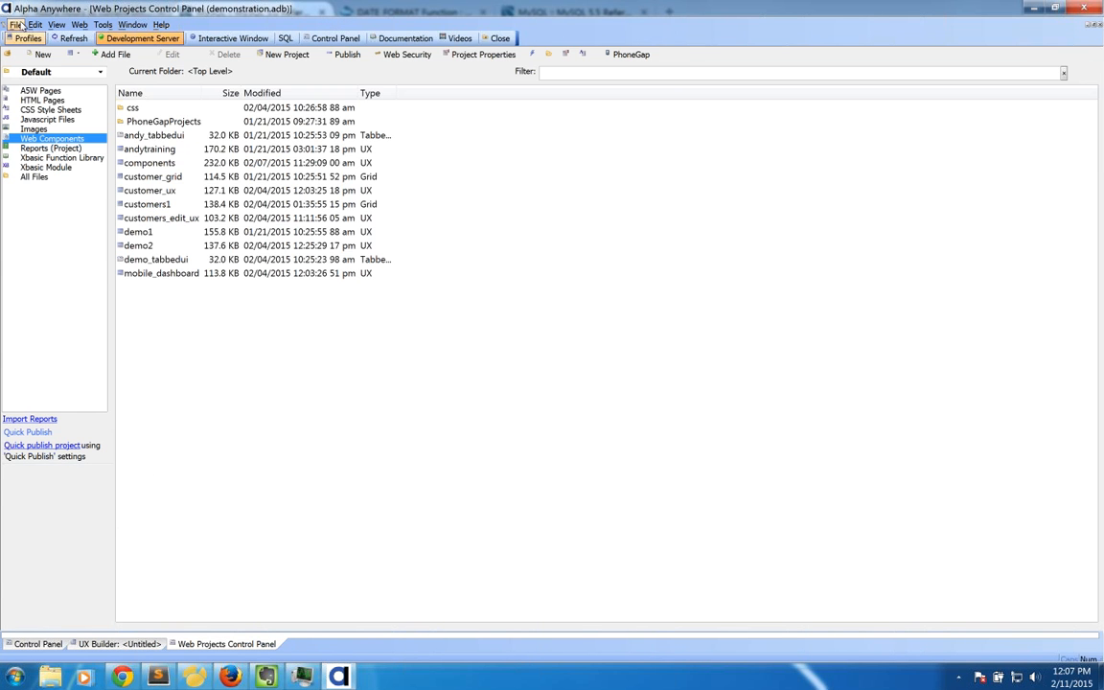
{"action": "left_click", "coordinate": [40, 53]}
{"action": "left_click", "coordinate": [655, 518]}
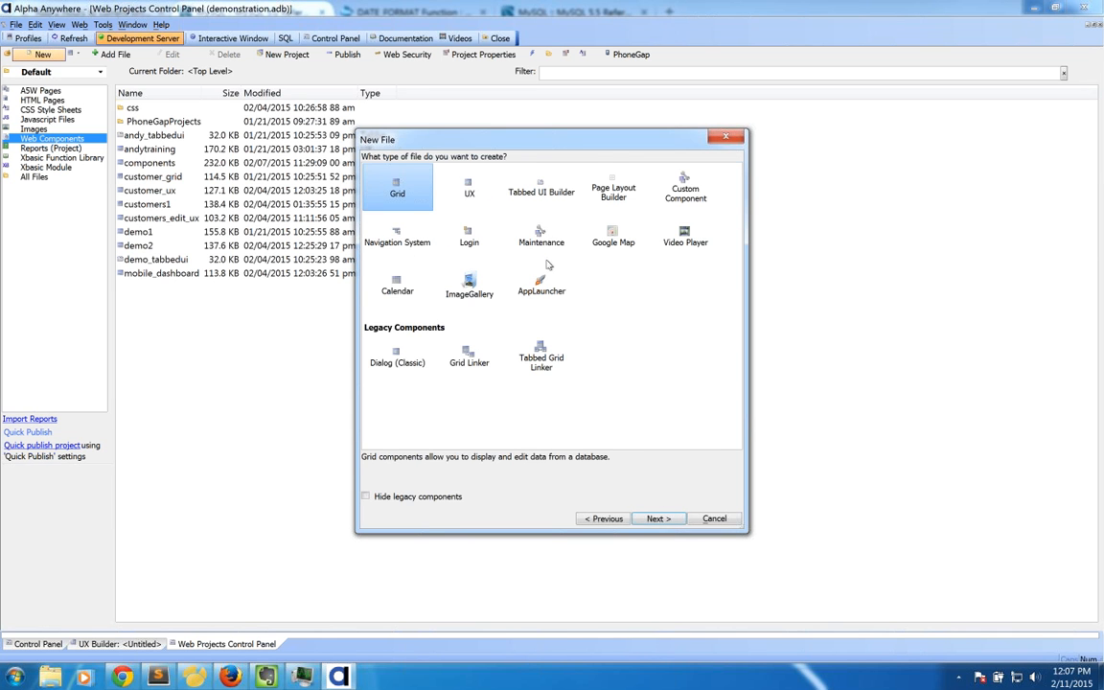
{"action": "left_click", "coordinate": [468, 190]}
{"action": "left_click", "coordinate": [657, 519]}
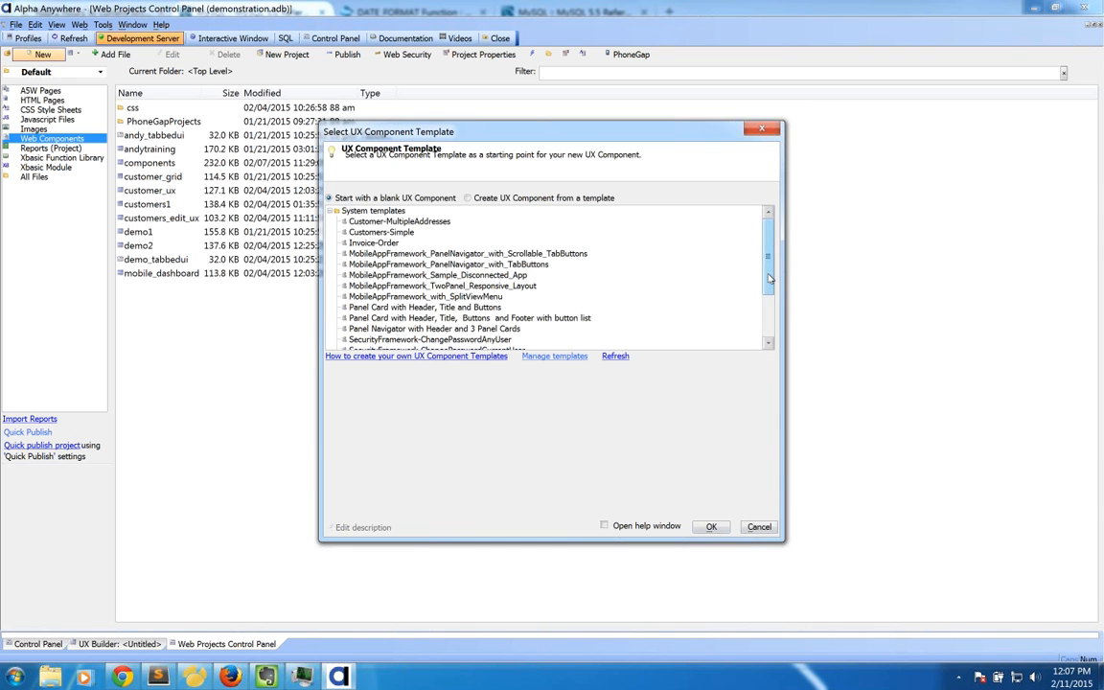
{"action": "left_click_drag", "start_coordinate": [769, 279], "coordinate": [768, 334]}
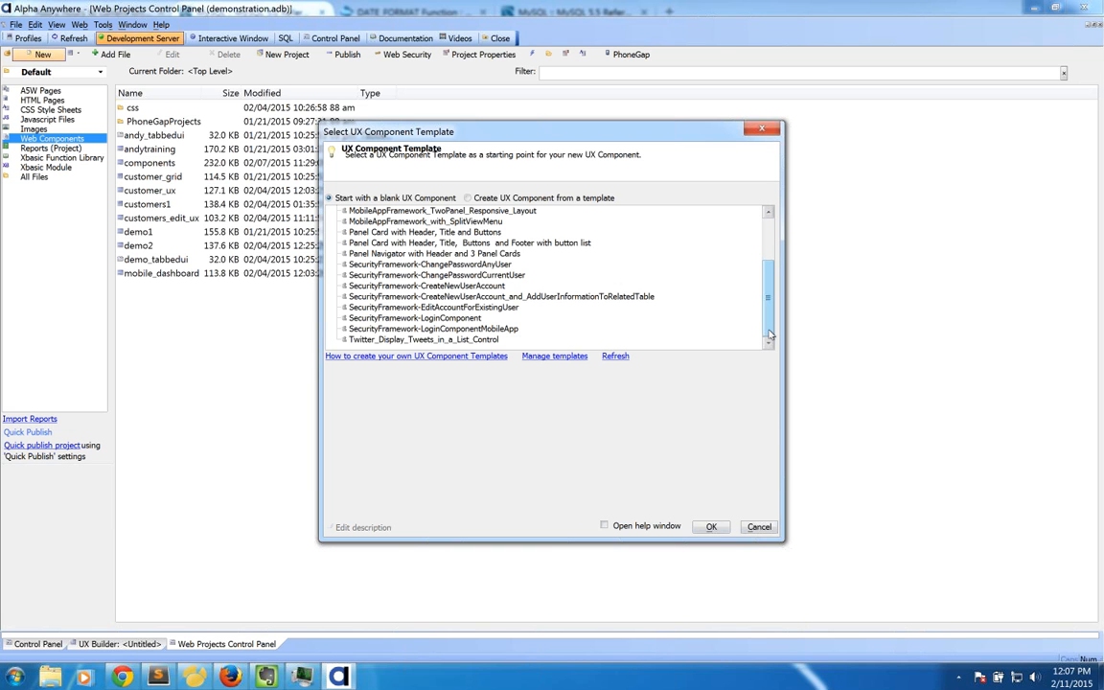
{"action": "left_click_drag", "start_coordinate": [766, 322], "coordinate": [695, 276]}
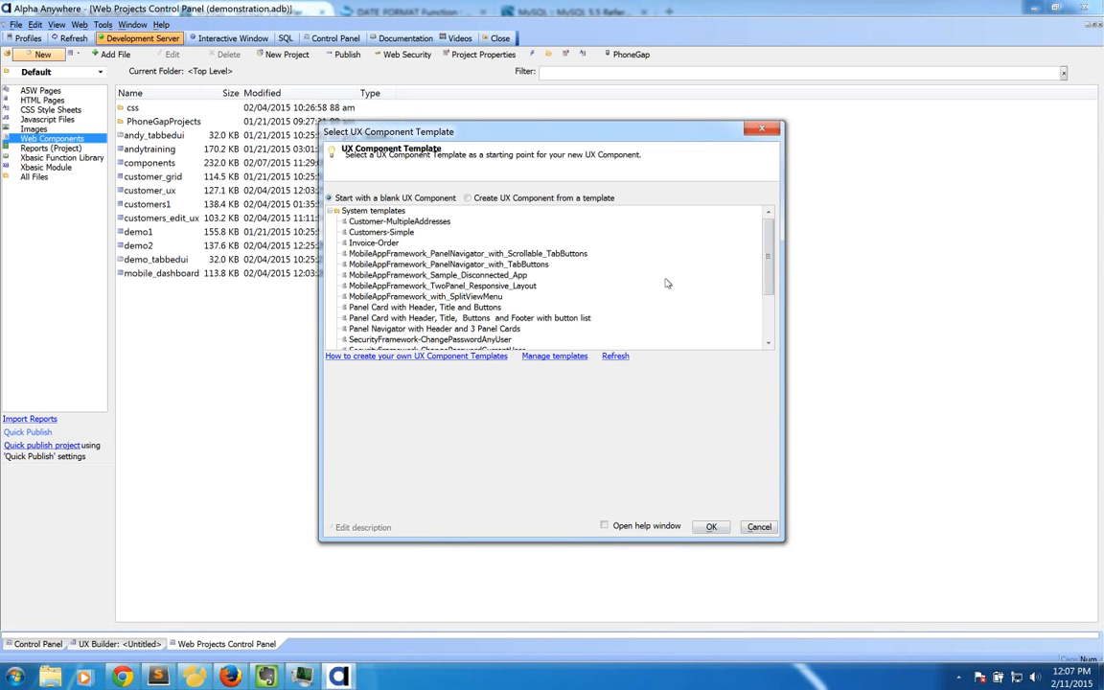
{"action": "left_click", "coordinate": [758, 526]}
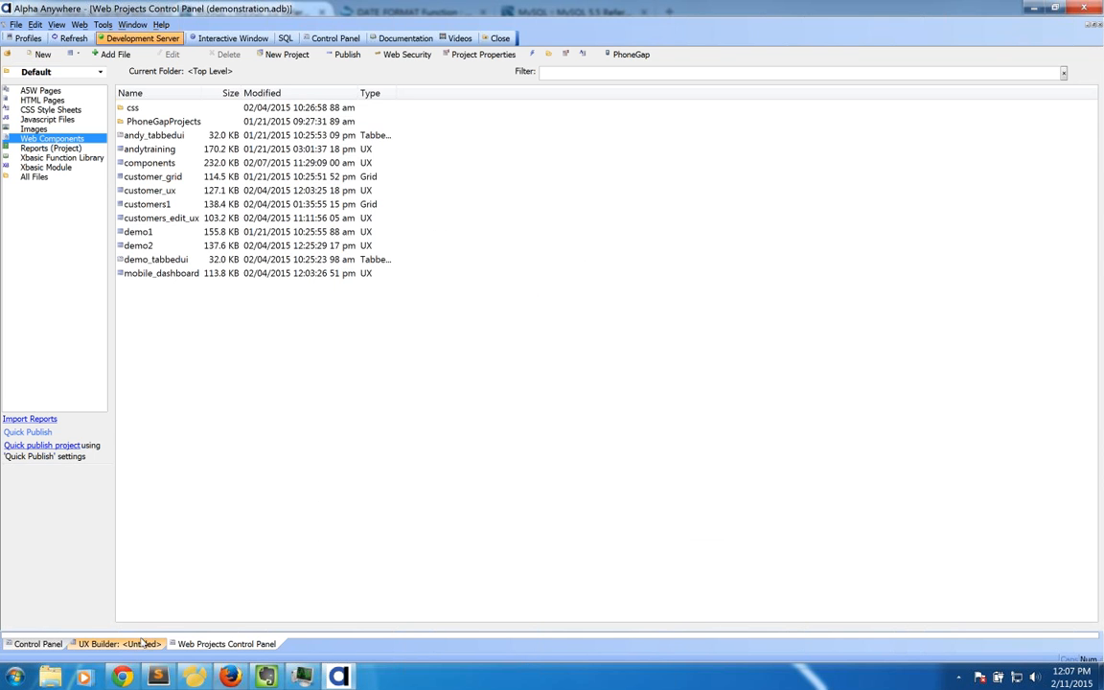
Step: Preview the untitled panel card on iPhone 4 again, then begin a new Web Component file
{"action": "left_click", "coordinate": [140, 644]}
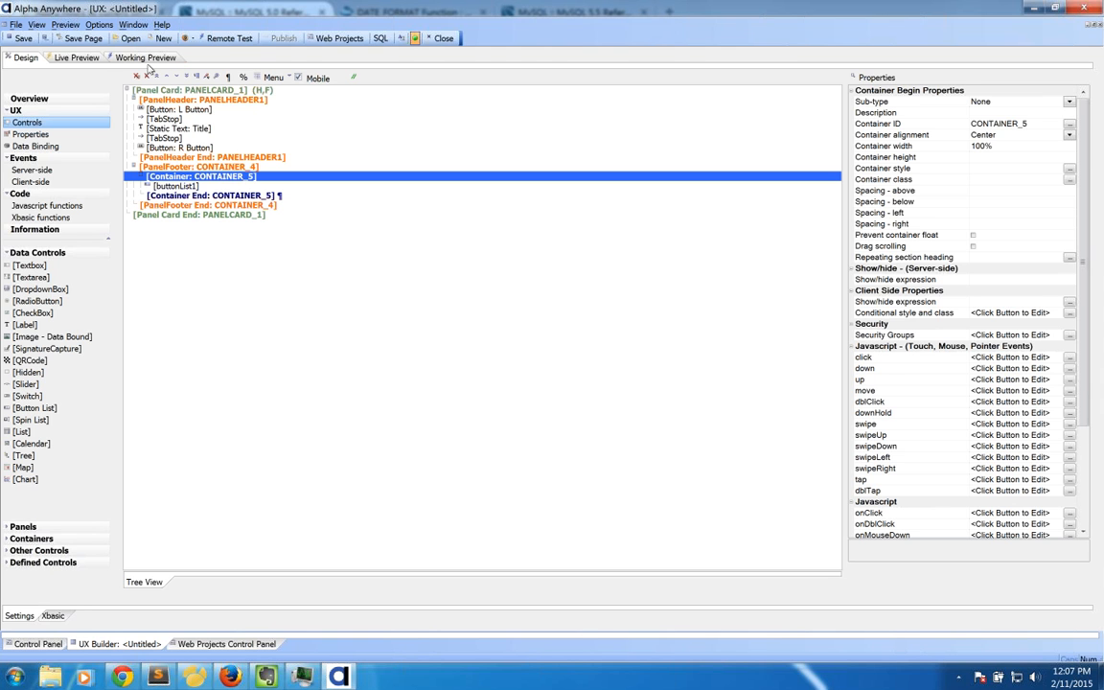
{"action": "left_click", "coordinate": [148, 62]}
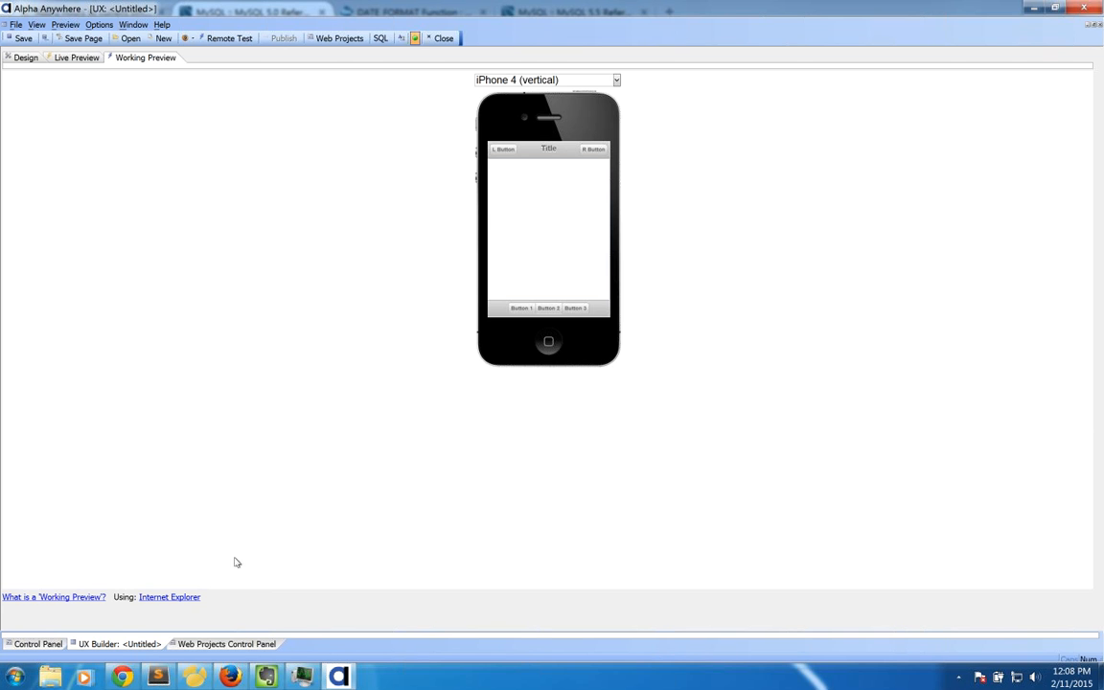
{"action": "left_click", "coordinate": [226, 644]}
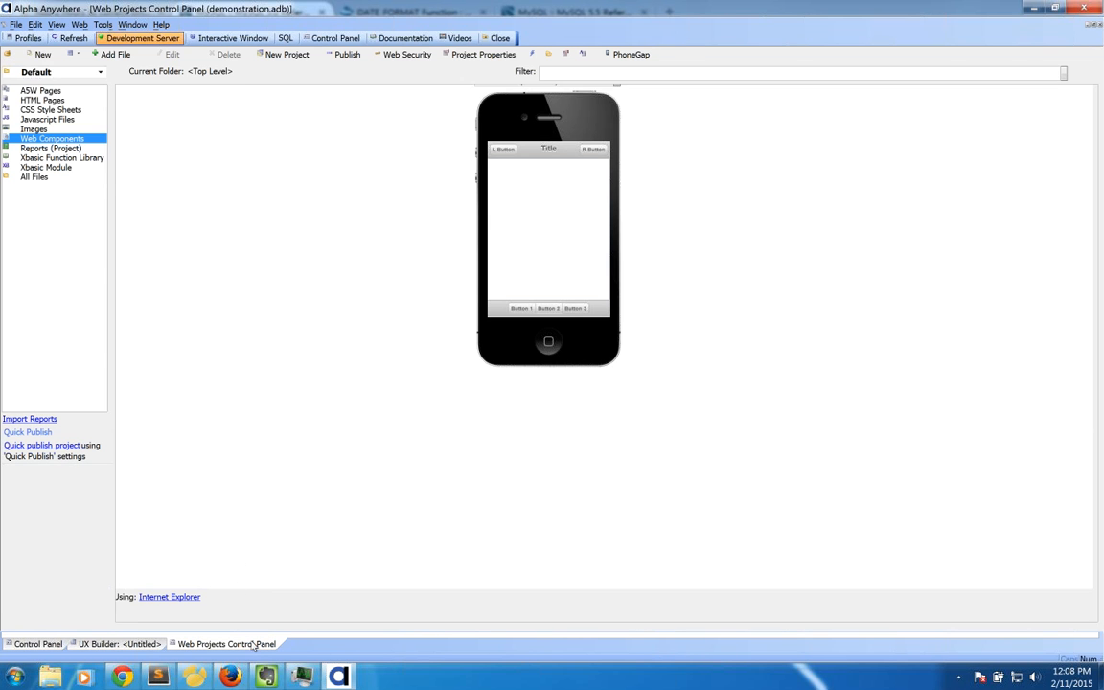
{"action": "left_click", "coordinate": [42, 54]}
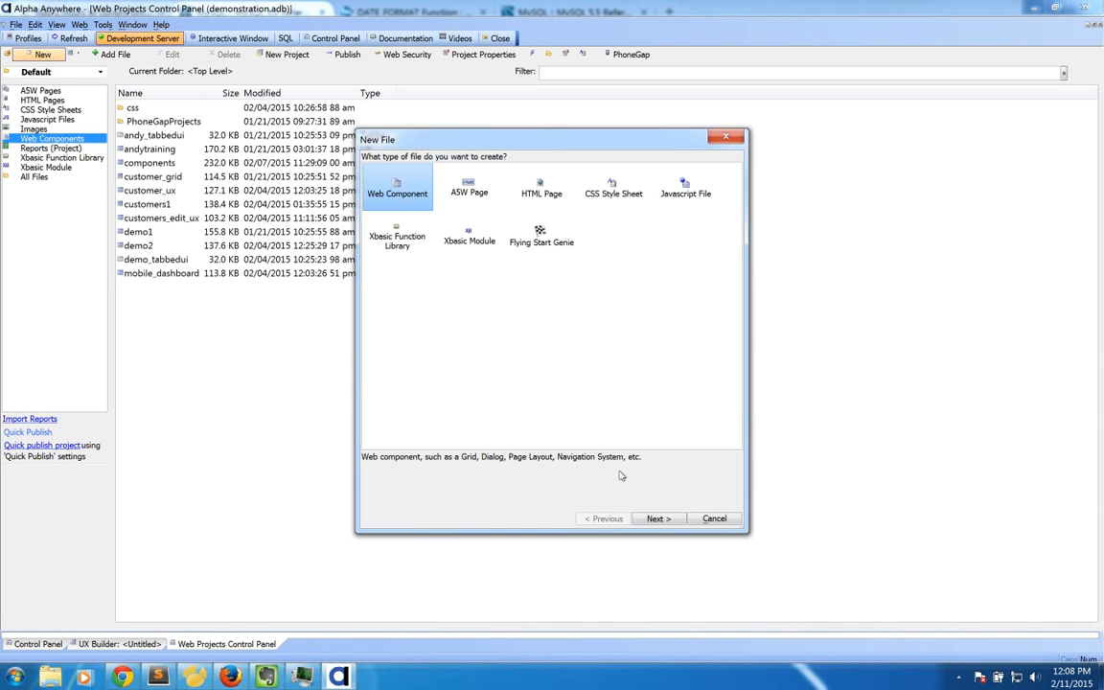
Step: Create a UX component from the MobileAppFramework_TwoPanel_Responsive_Layout template
{"action": "left_click", "coordinate": [654, 522]}
{"action": "left_click", "coordinate": [475, 197]}
{"action": "left_click", "coordinate": [657, 519]}
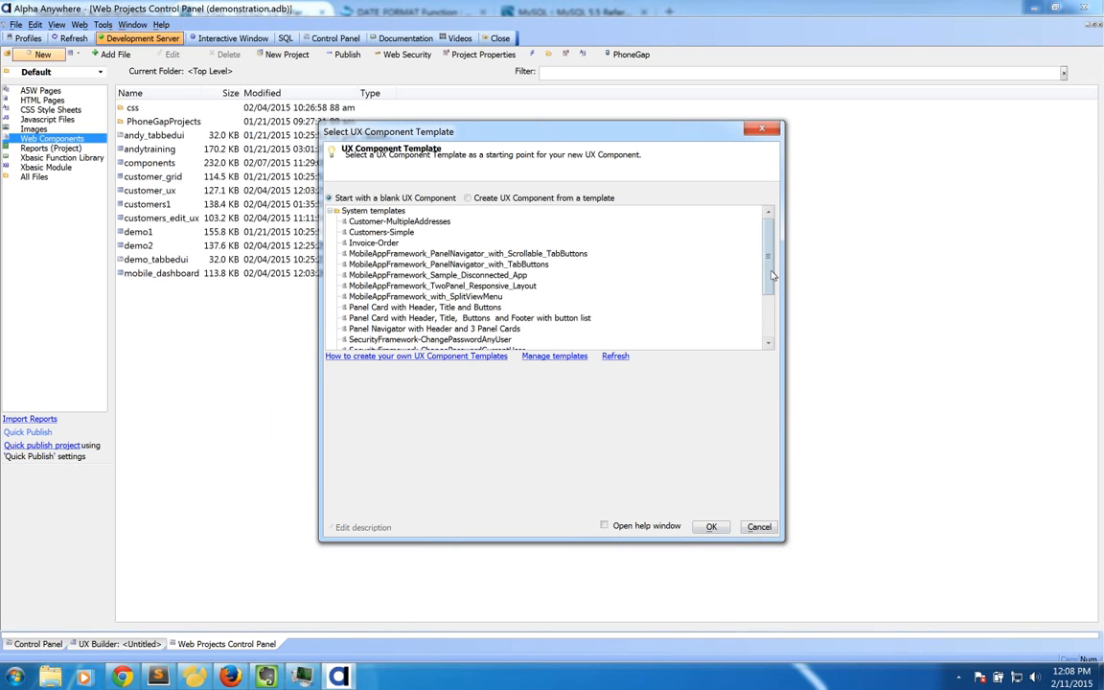
{"action": "scroll", "coordinate": [556, 267], "scroll_direction": "down", "scroll_amount": 2}
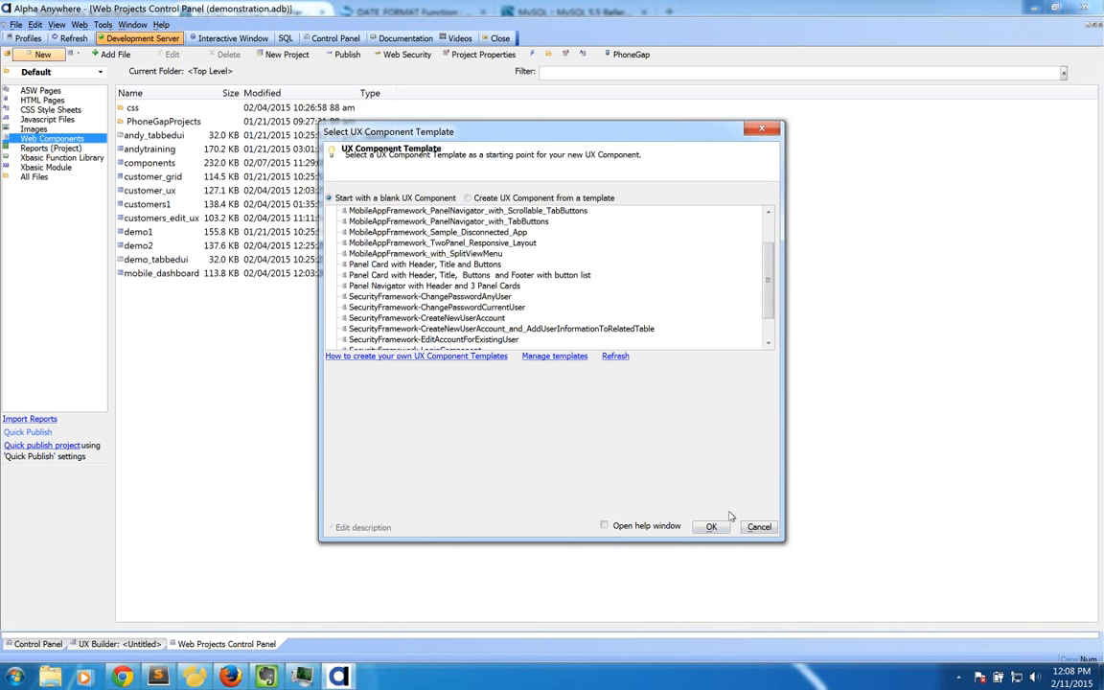
{"action": "left_click", "coordinate": [482, 245]}
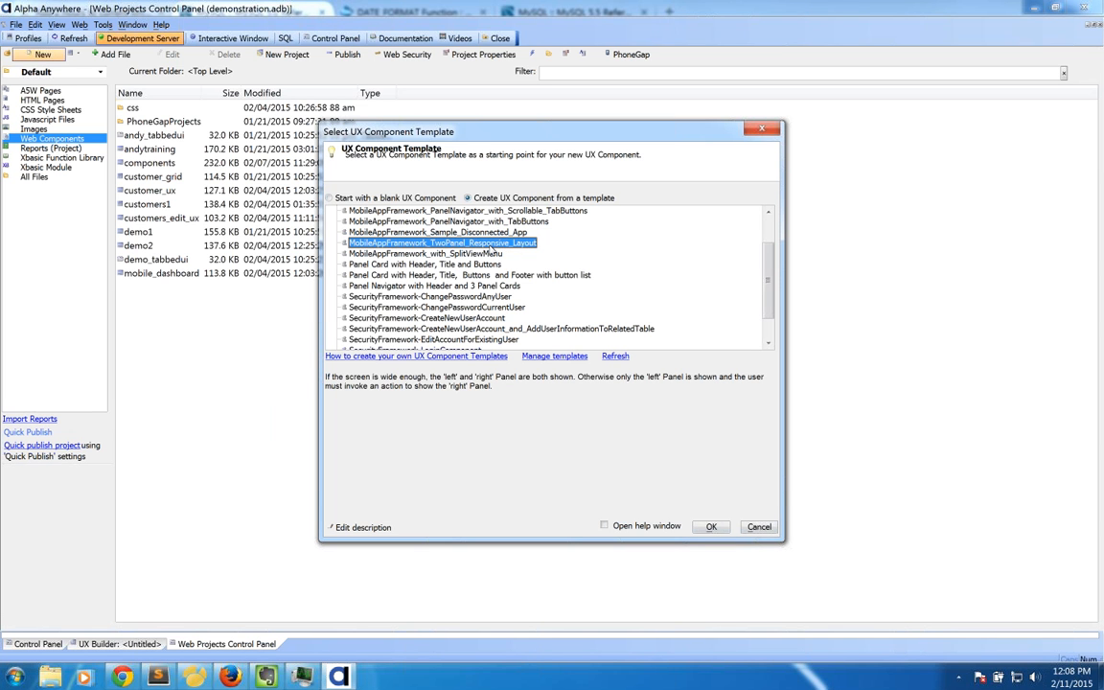
{"action": "left_click", "coordinate": [709, 528]}
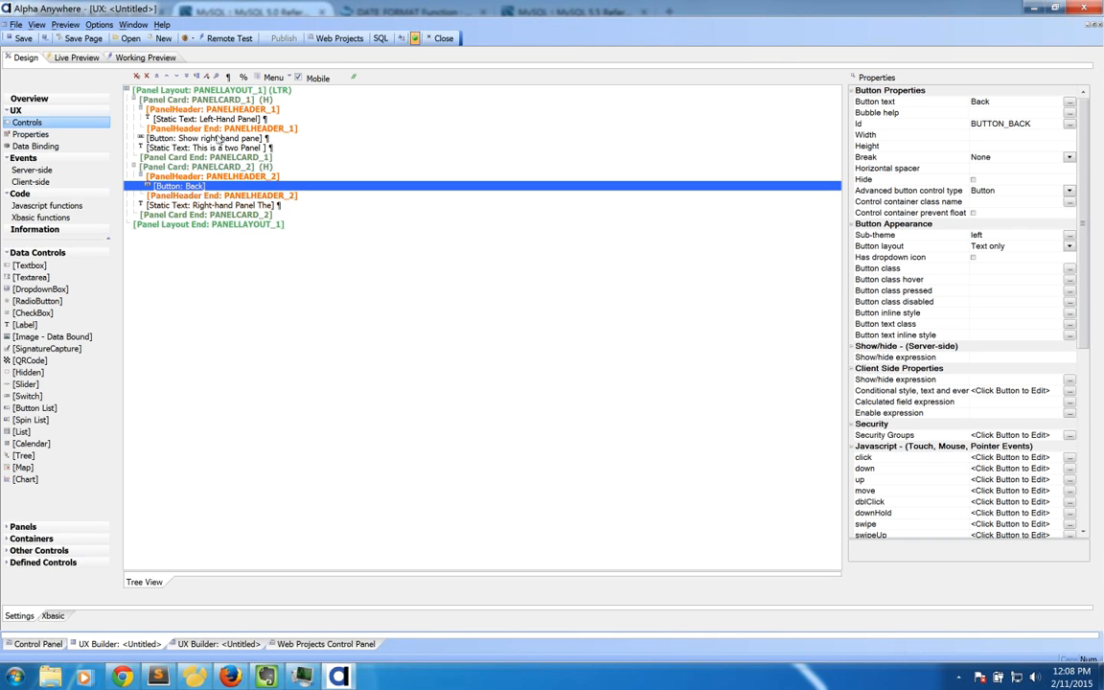
Step: Preview the two-panel layout on a horizontal Galaxy S5, showing the right-hand panel, then start another new file
{"action": "left_click", "coordinate": [165, 57]}
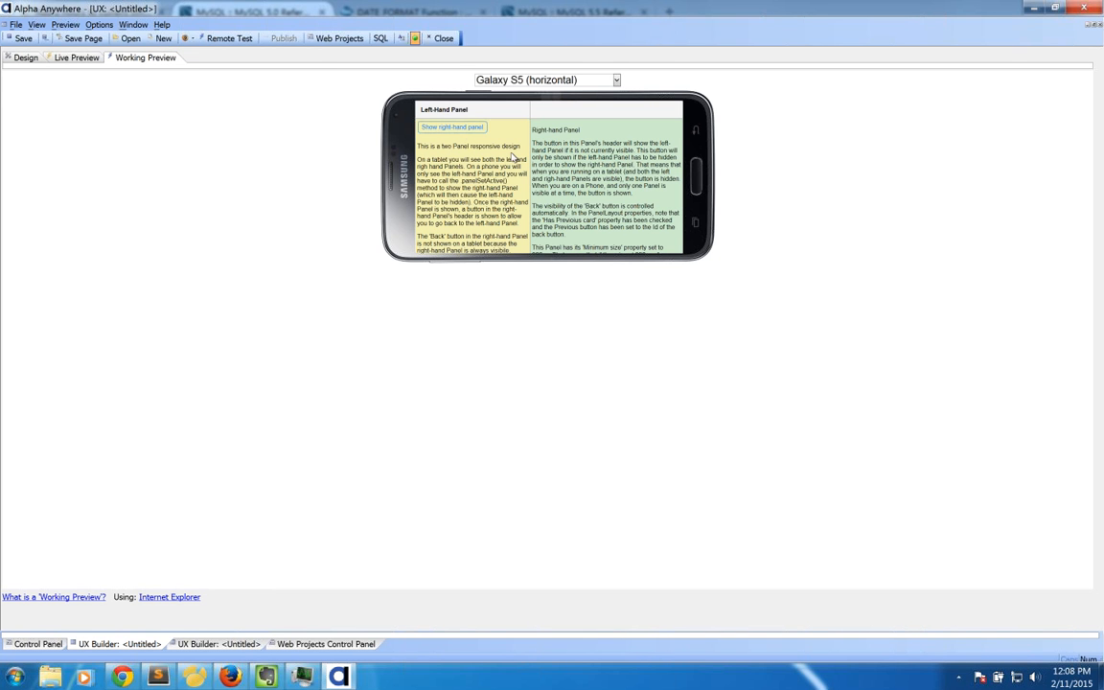
{"action": "left_click", "coordinate": [455, 131]}
{"action": "scroll", "coordinate": [476, 168], "scroll_direction": "down", "scroll_amount": 3}
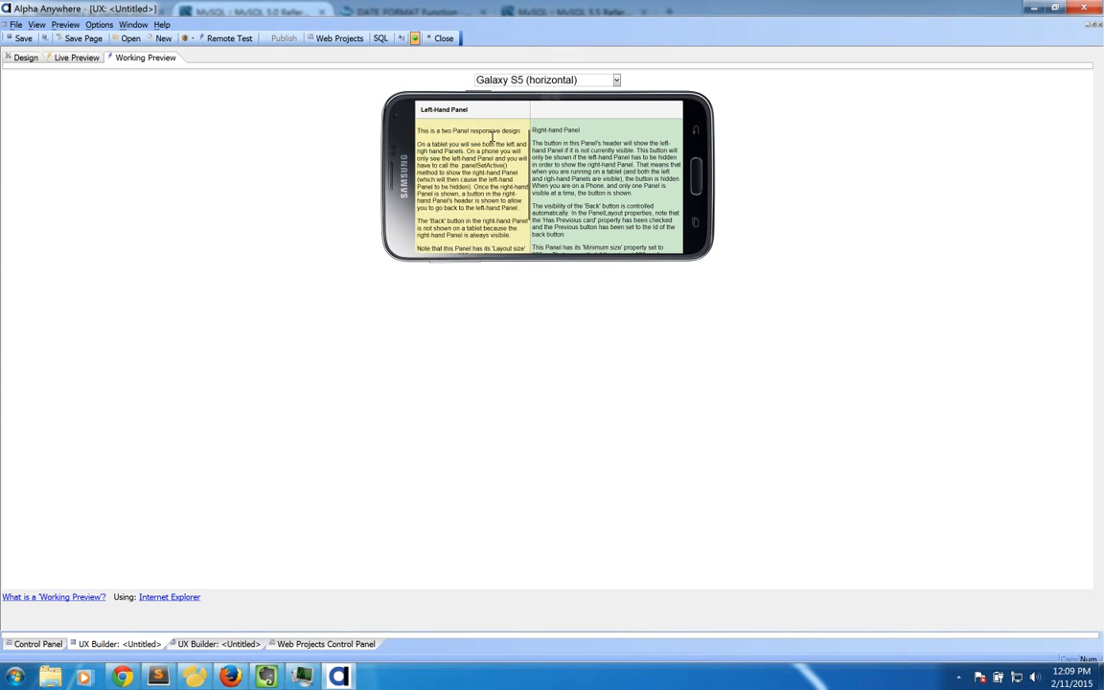
{"action": "mouse_move", "coordinate": [486, 184]}
{"action": "left_mouse_down"}
{"action": "mouse_move", "coordinate": [487, 157]}
{"action": "mouse_move", "coordinate": [488, 185]}
{"action": "left_mouse_up"}
{"action": "mouse_move", "coordinate": [588, 202]}
{"action": "left_mouse_down"}
{"action": "mouse_move", "coordinate": [578, 163]}
{"action": "mouse_move", "coordinate": [592, 209]}
{"action": "mouse_move", "coordinate": [584, 184]}
{"action": "left_mouse_up"}
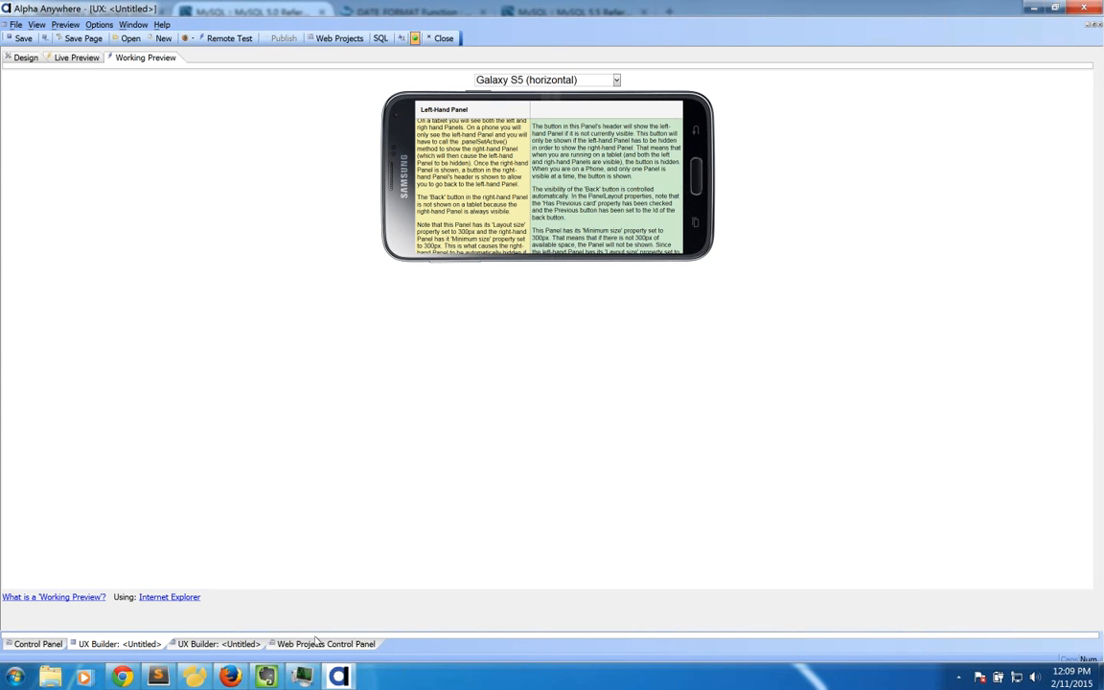
{"action": "left_click", "coordinate": [316, 644]}
{"action": "left_click", "coordinate": [56, 56]}
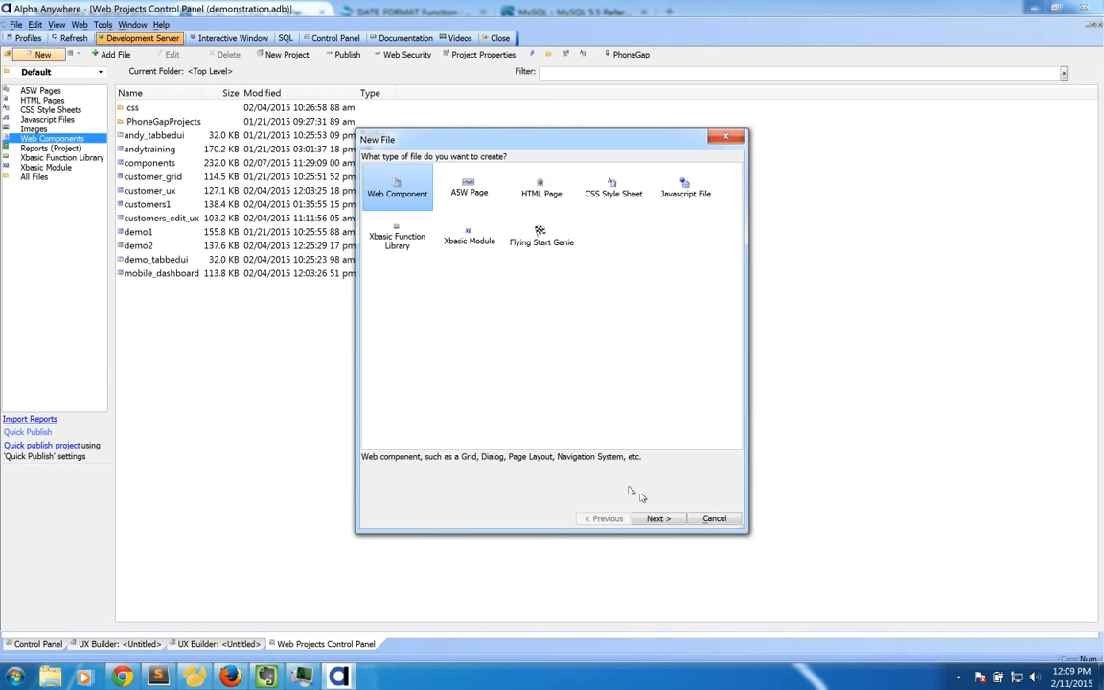
Step: Create a UX component from the MobileAppFramework_Sample_Disconnected_App template
{"action": "left_click", "coordinate": [651, 518]}
{"action": "left_click", "coordinate": [481, 205]}
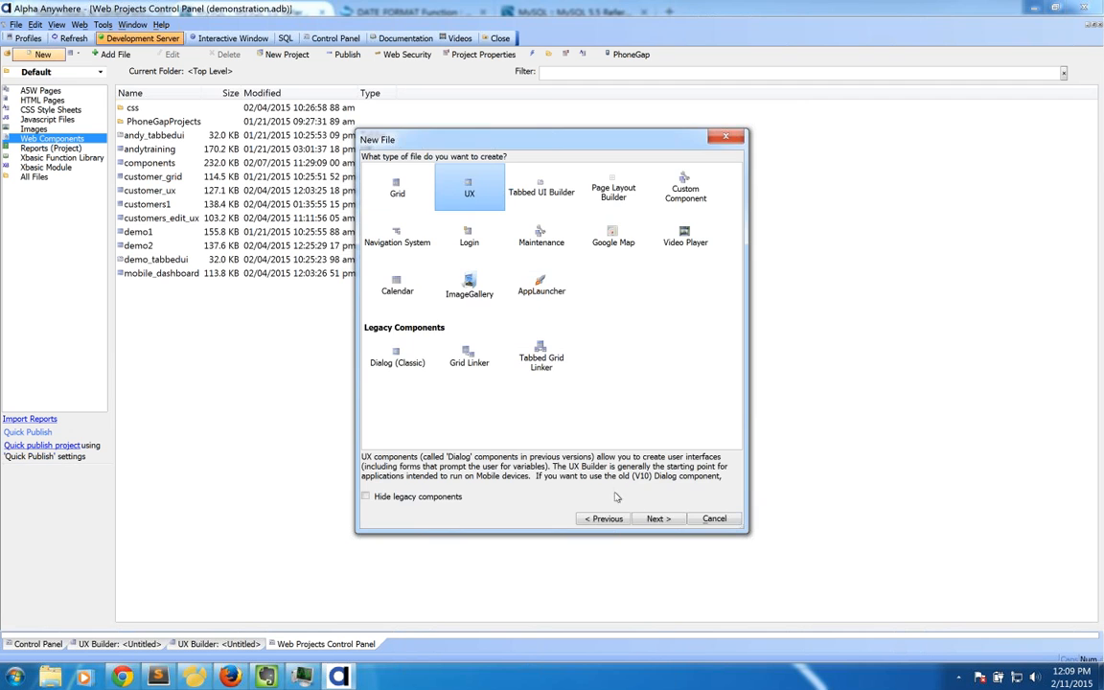
{"action": "left_click", "coordinate": [656, 518]}
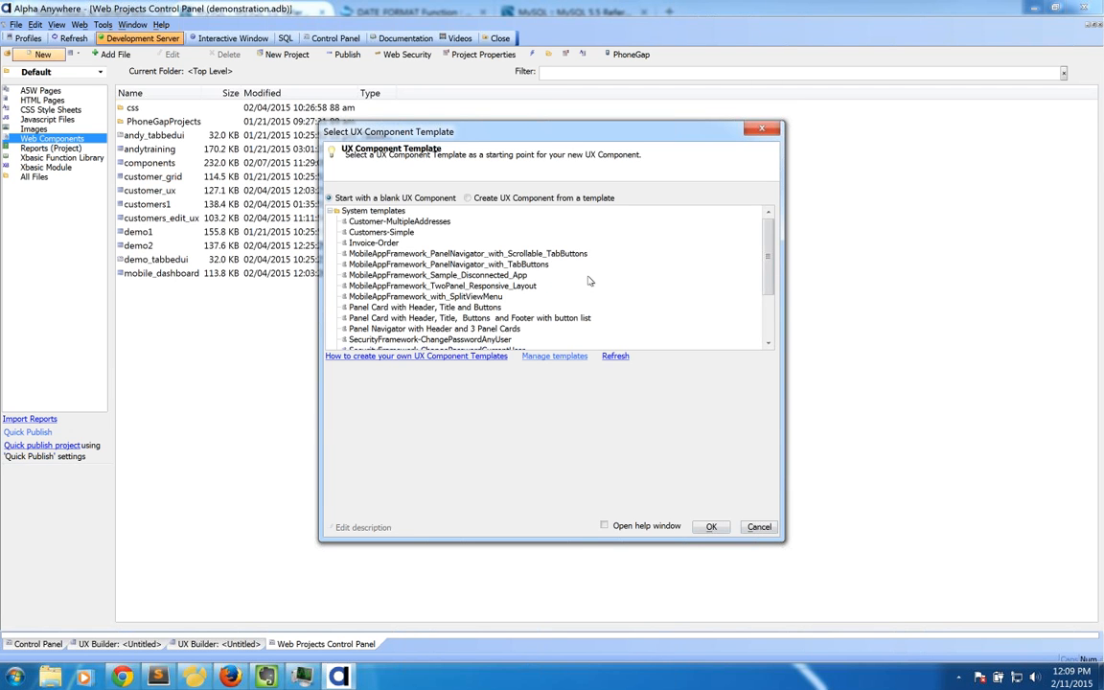
{"action": "left_click", "coordinate": [516, 276]}
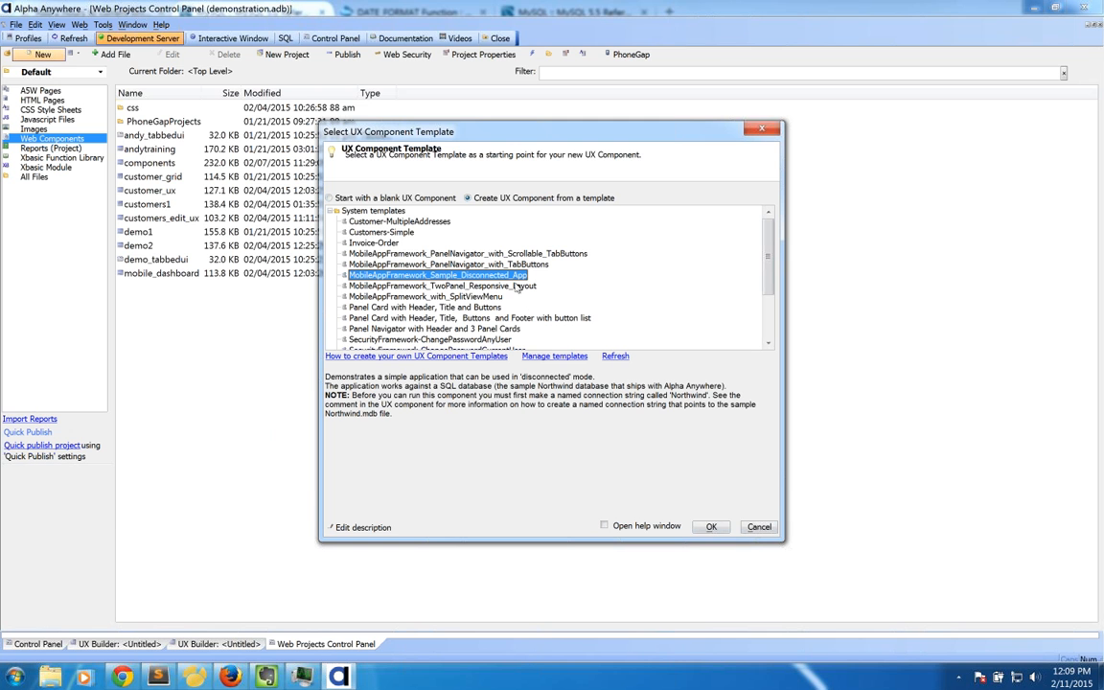
{"action": "left_click", "coordinate": [711, 526]}
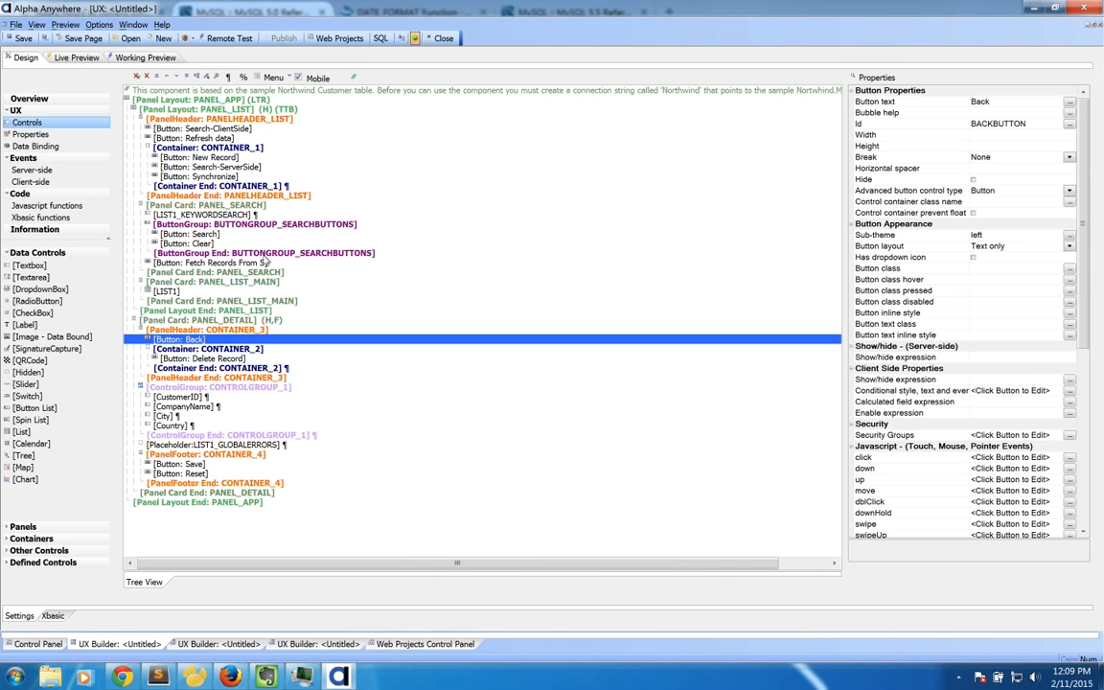
{"action": "left_click", "coordinate": [148, 56]}
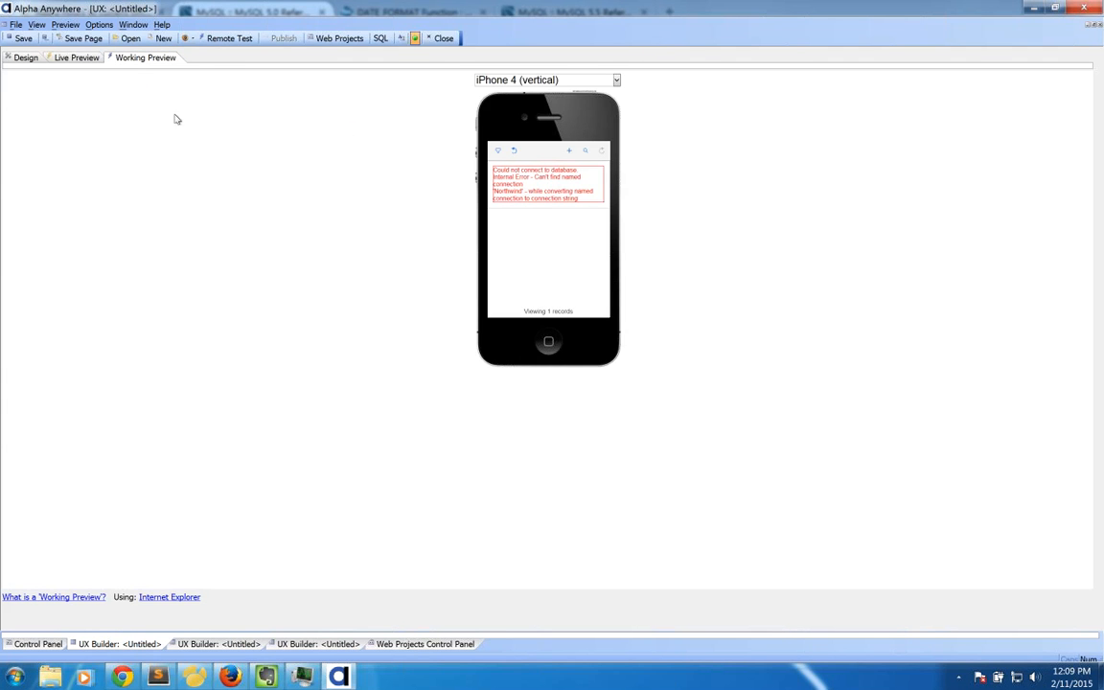
{"action": "left_click", "coordinate": [24, 57]}
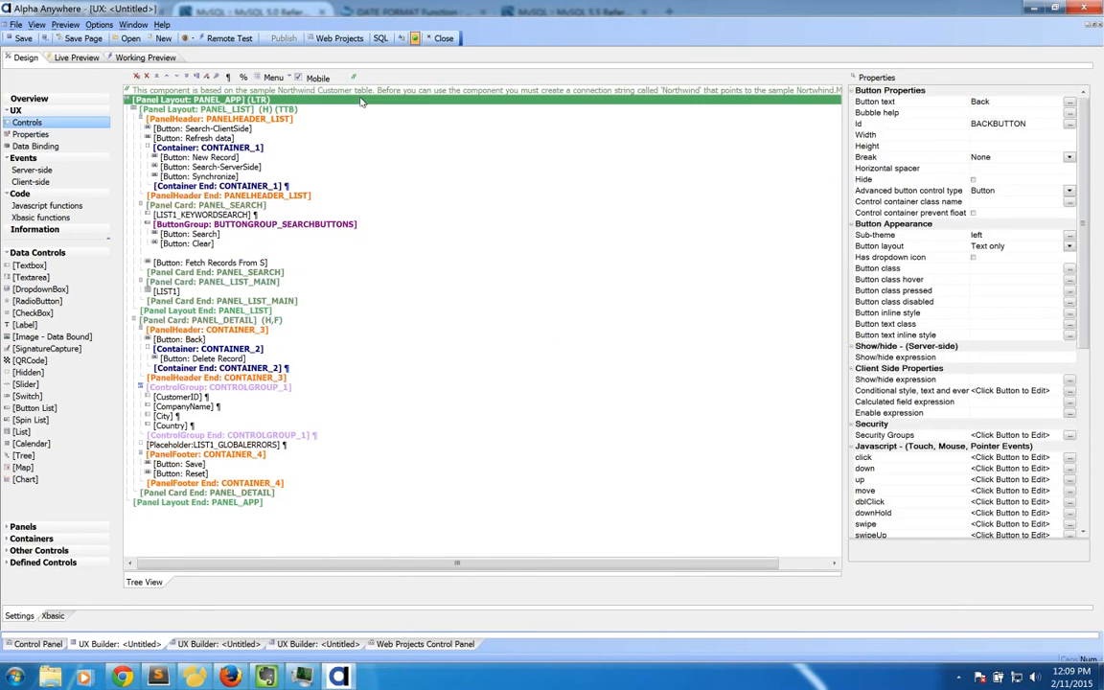
{"action": "left_click", "coordinate": [325, 90]}
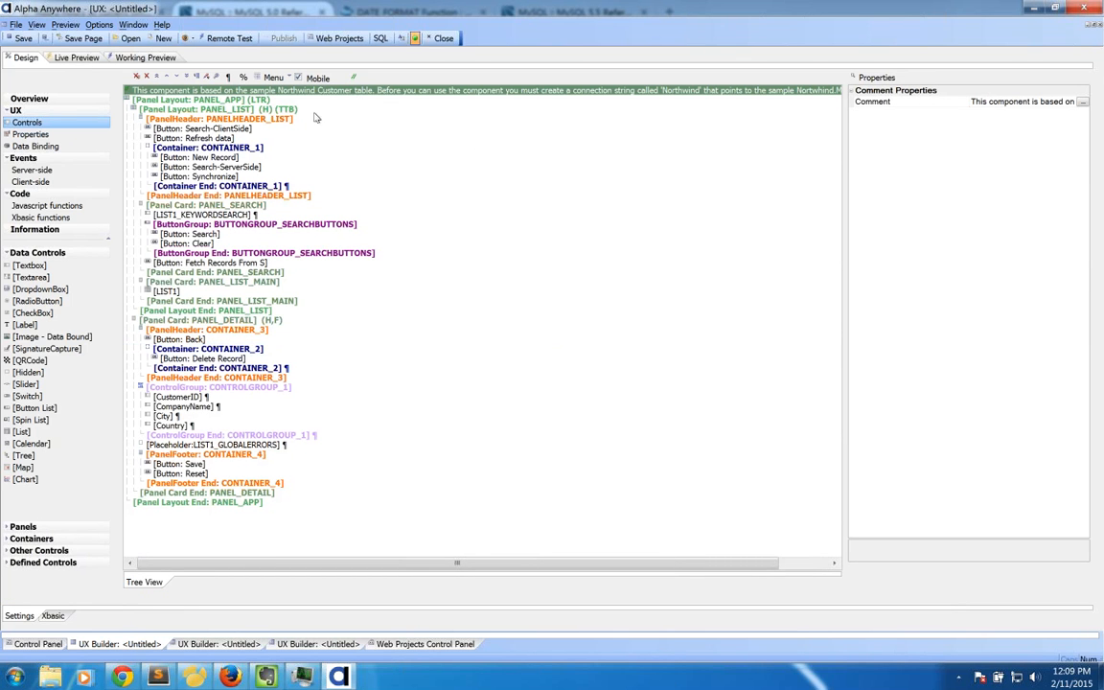
Step: Read the Comment property's note that a 'Northwind' connection is required, then open Tools from the Web Projects Control Panel
{"action": "double_click", "coordinate": [1010, 103]}
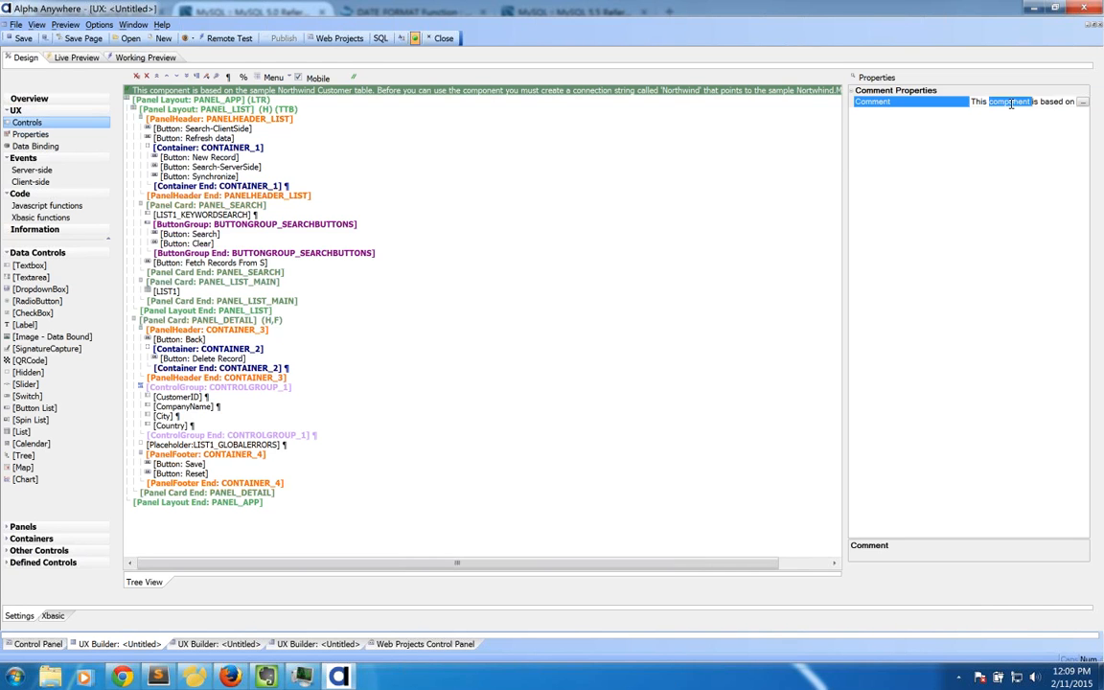
{"action": "left_click", "coordinate": [1082, 103]}
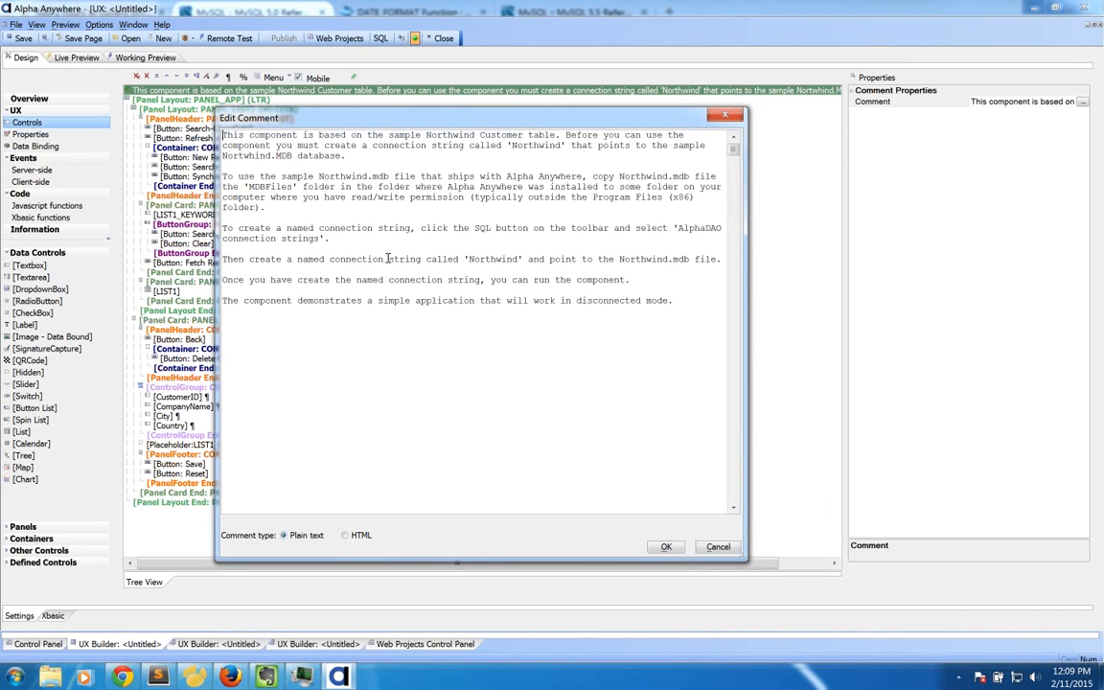
{"action": "left_click_drag", "start_coordinate": [468, 259], "coordinate": [518, 259]}
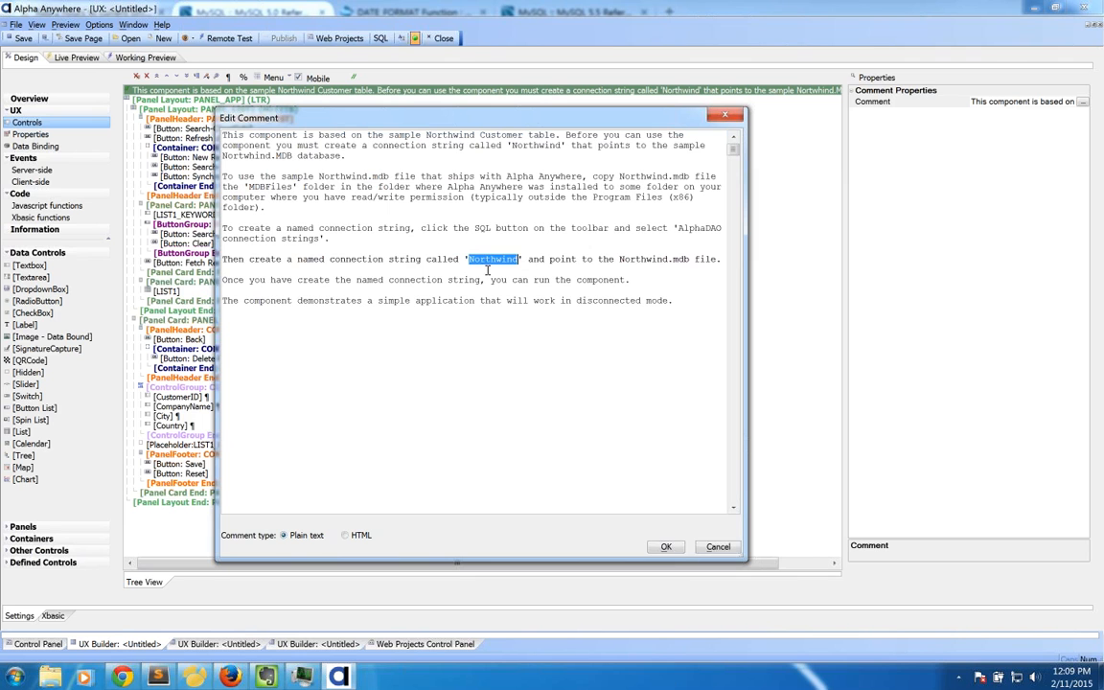
{"action": "left_click", "coordinate": [734, 547]}
{"action": "left_click", "coordinate": [415, 644]}
{"action": "left_click", "coordinate": [103, 24]}
Step: Add a new named AlphaDAO connection to Northwind.mdb, saved as 'Northwinds'
{"action": "left_click", "coordinate": [144, 79]}
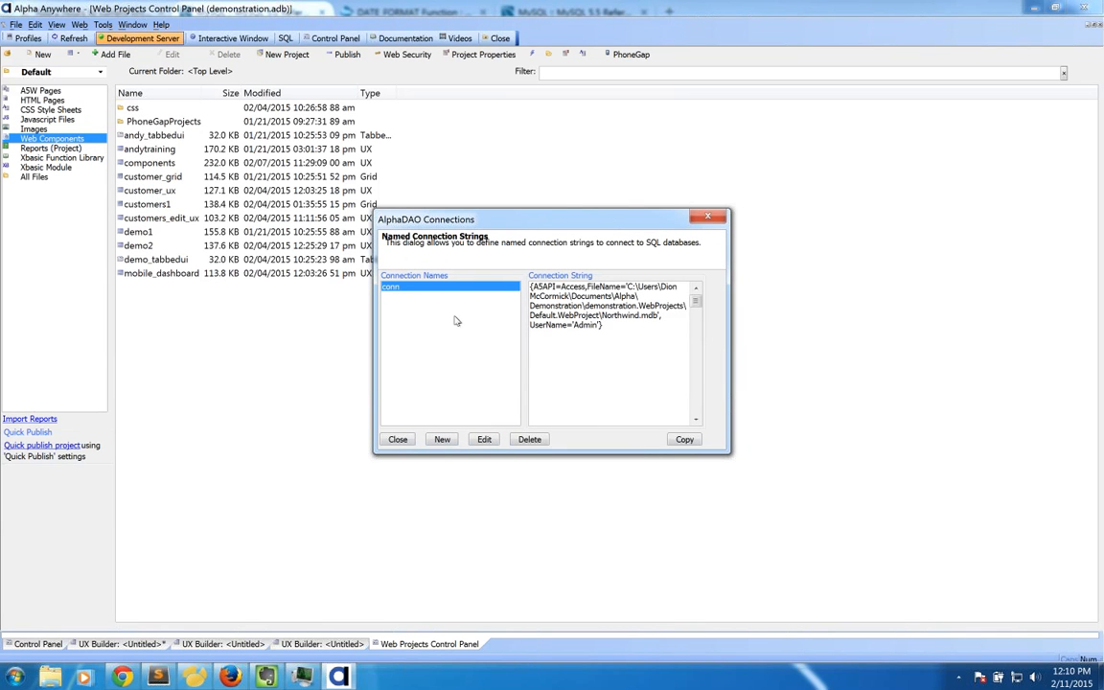
{"action": "left_click", "coordinate": [441, 438]}
{"action": "type", "text": "as int"}
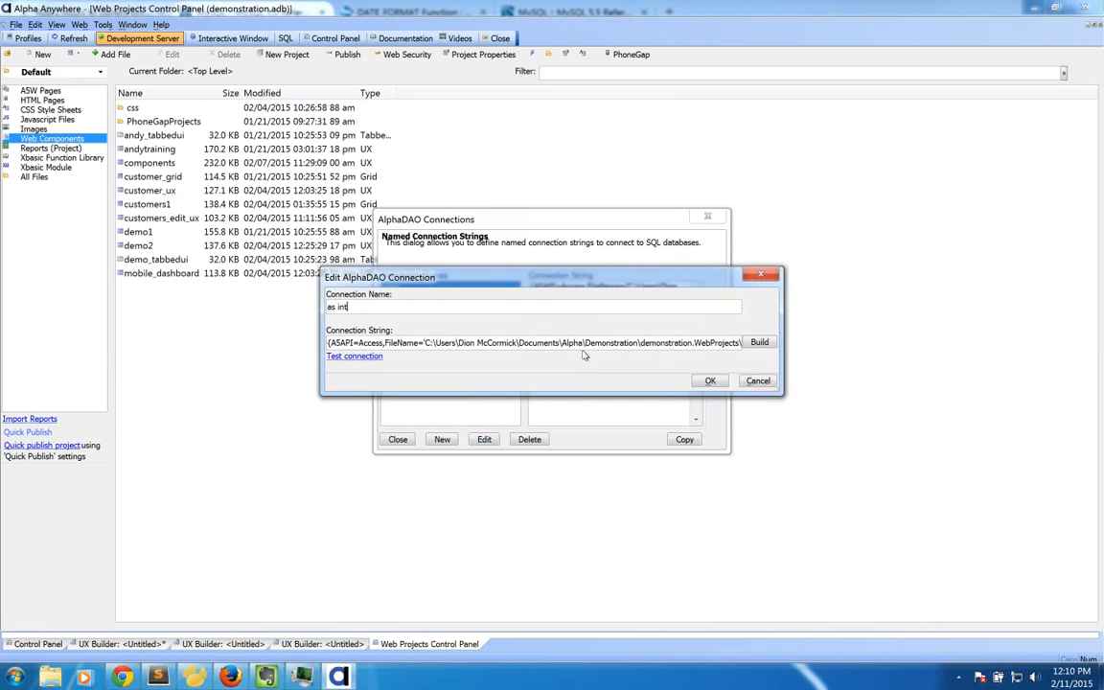
{"action": "left_click_drag", "start_coordinate": [510, 307], "coordinate": [255, 307]}
{"action": "type", "text": "Northwinds"}
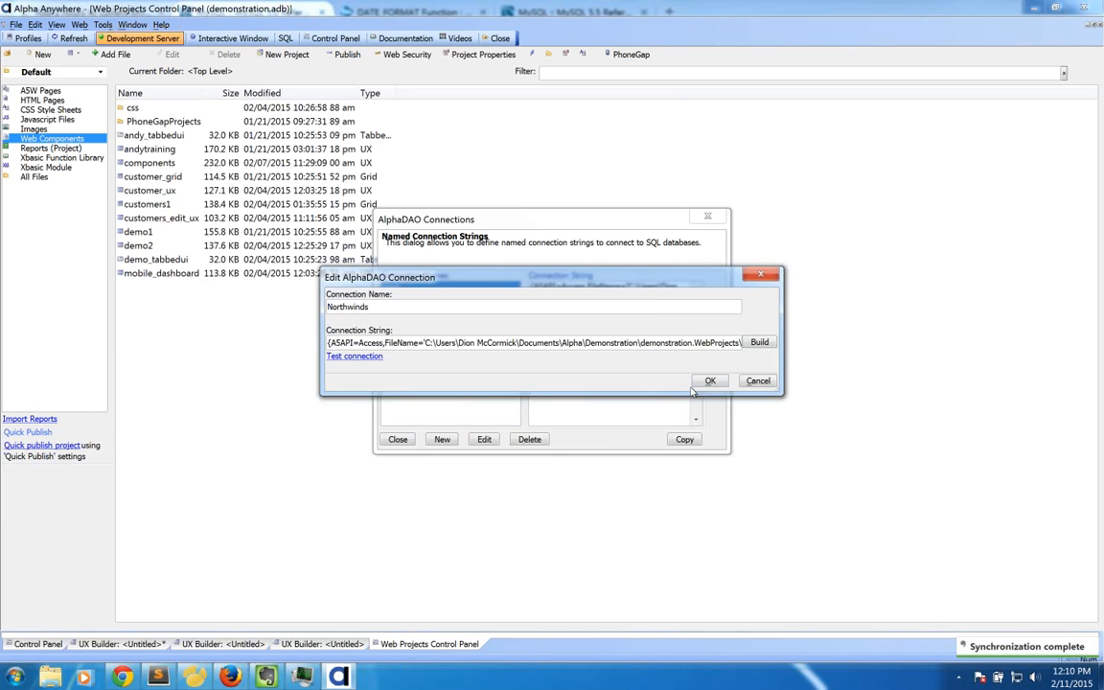
{"action": "left_click", "coordinate": [706, 382]}
{"action": "left_click", "coordinate": [397, 443]}
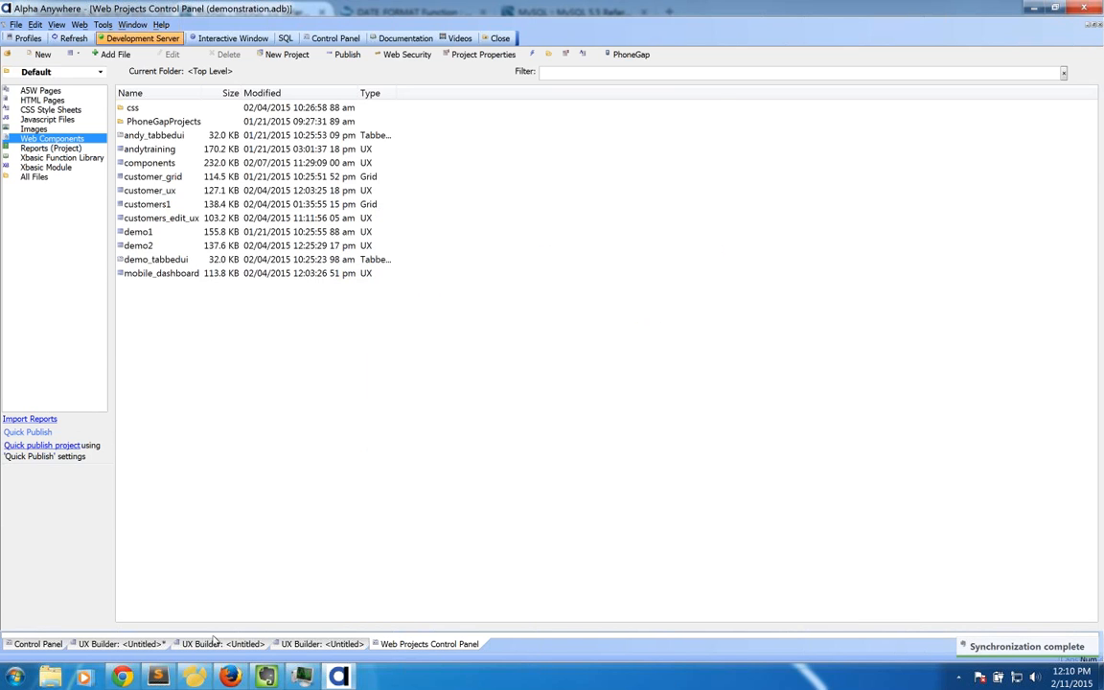
Step: Rename the connection from 'Northwinds' to 'Northwind' and return to the UX component designer
{"action": "left_click", "coordinate": [329, 645]}
{"action": "left_click", "coordinate": [144, 648]}
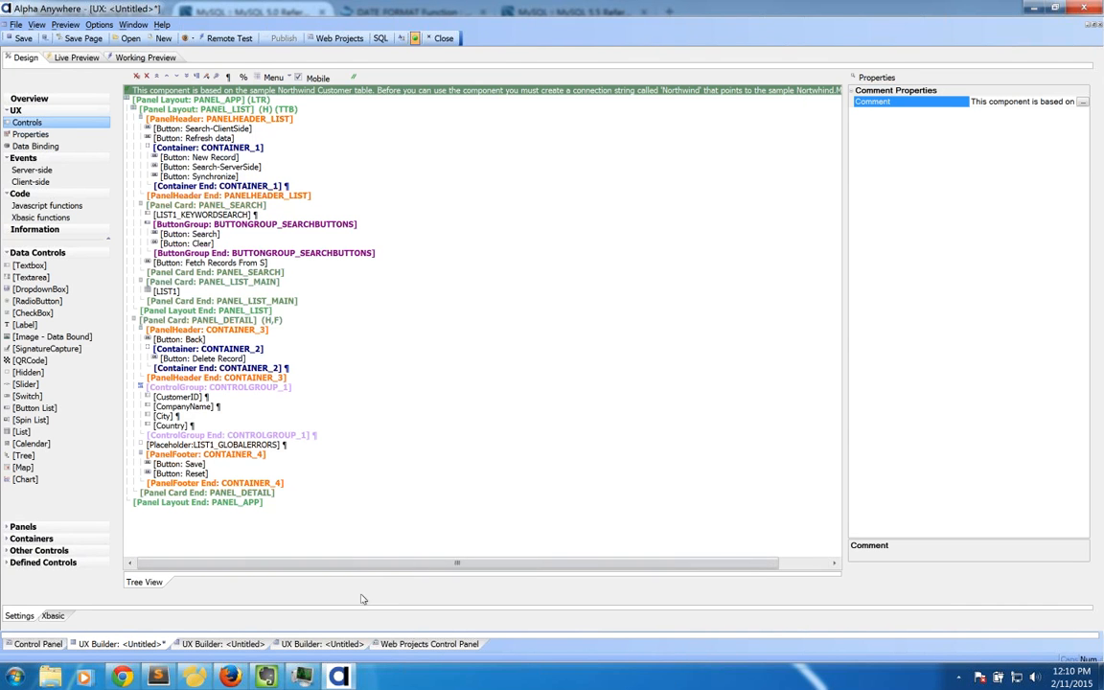
{"action": "left_click", "coordinate": [404, 651]}
{"action": "left_click", "coordinate": [102, 24]}
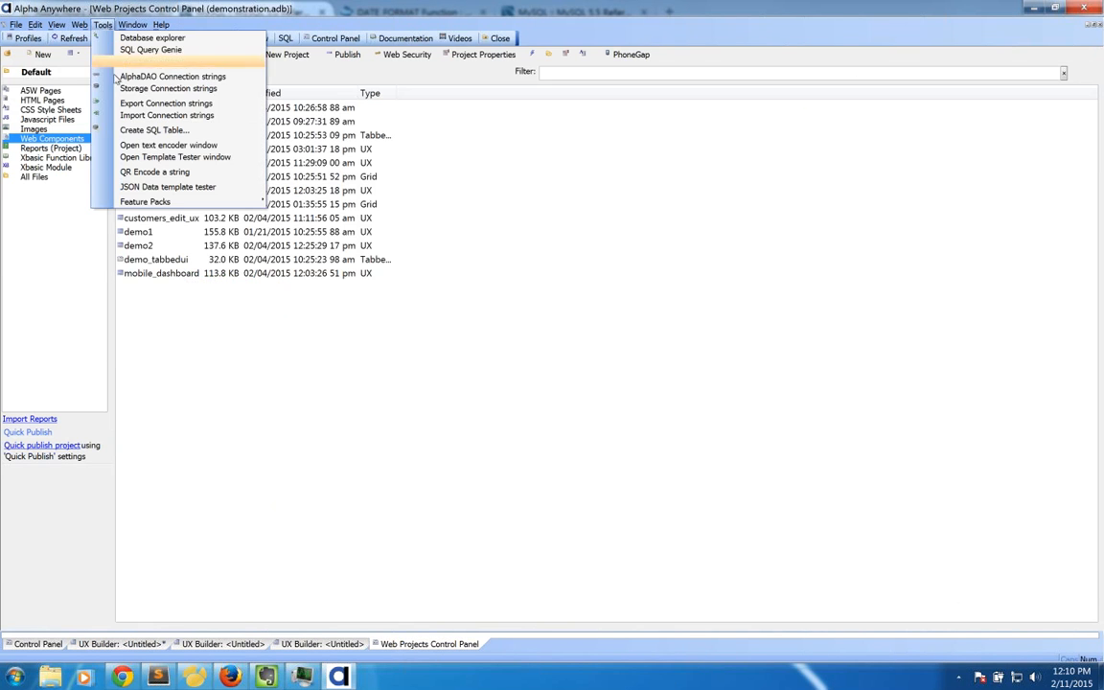
{"action": "left_click", "coordinate": [167, 82]}
{"action": "left_click", "coordinate": [484, 438]}
{"action": "key", "text": "BackSpace"}
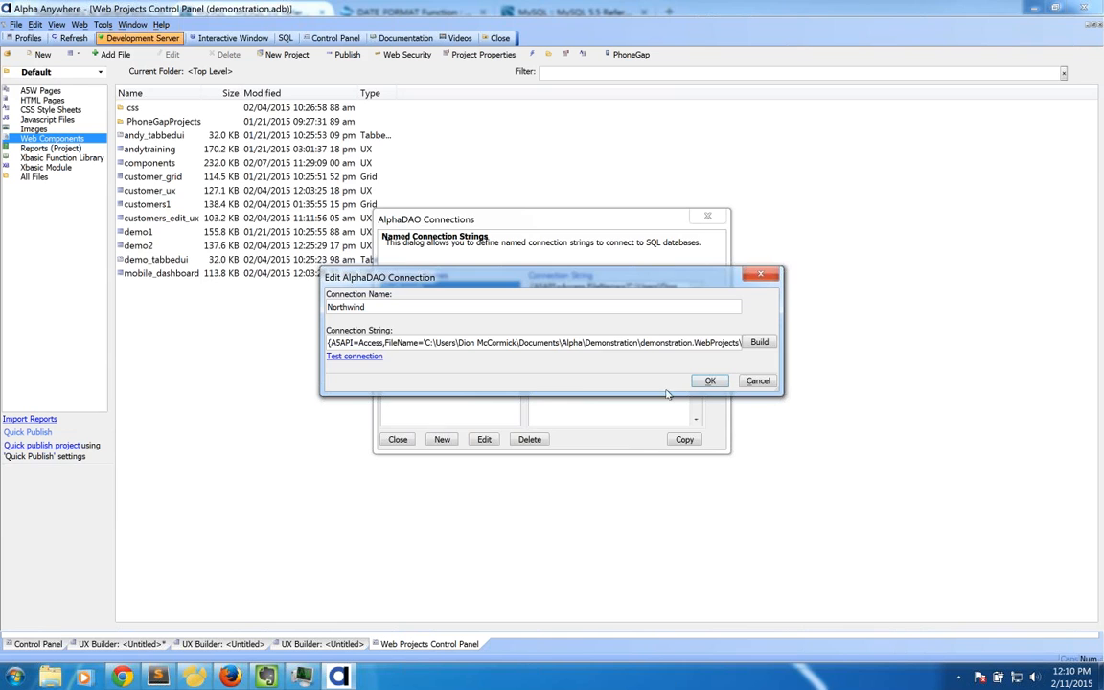
{"action": "left_click", "coordinate": [710, 381]}
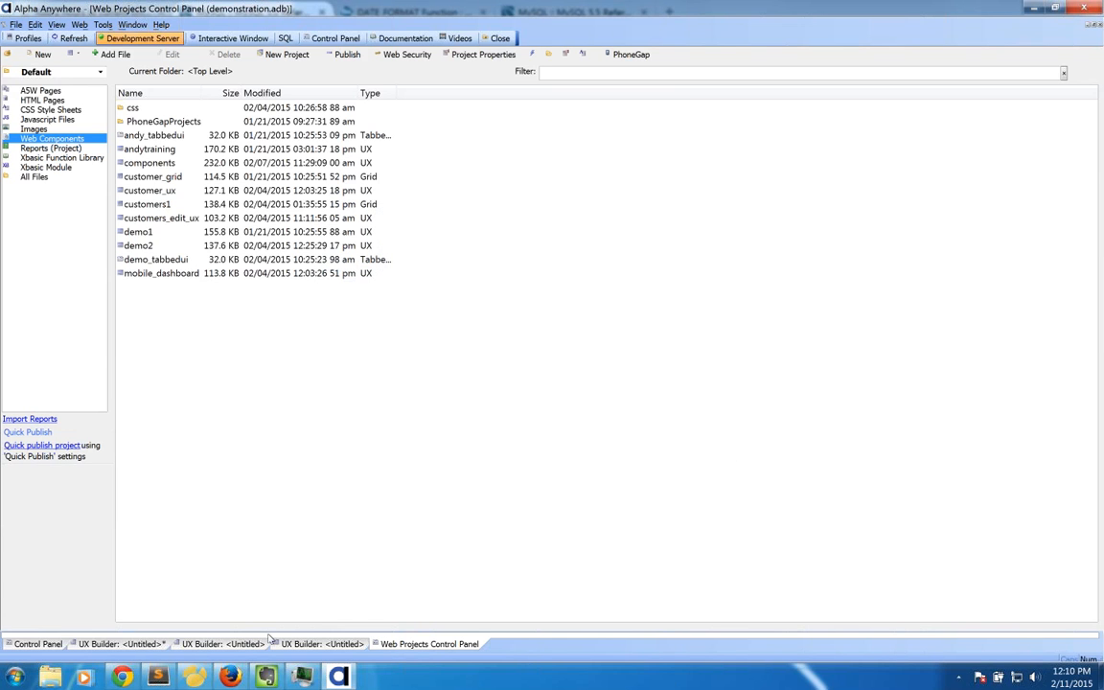
{"action": "left_click", "coordinate": [121, 644]}
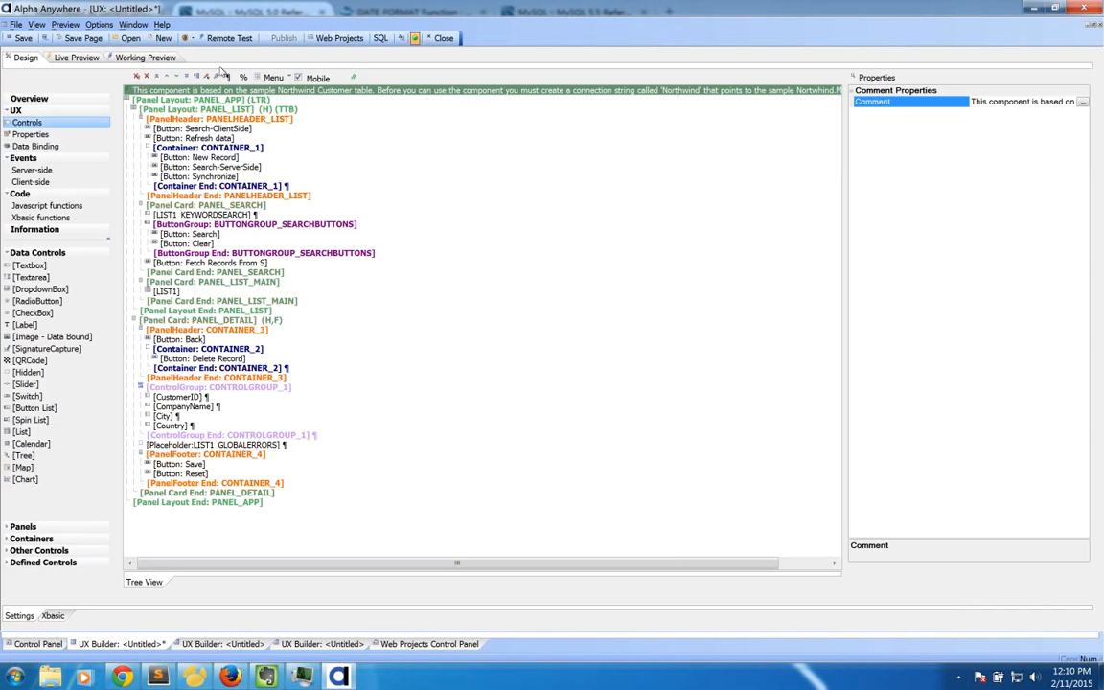
{"action": "left_click", "coordinate": [146, 57]}
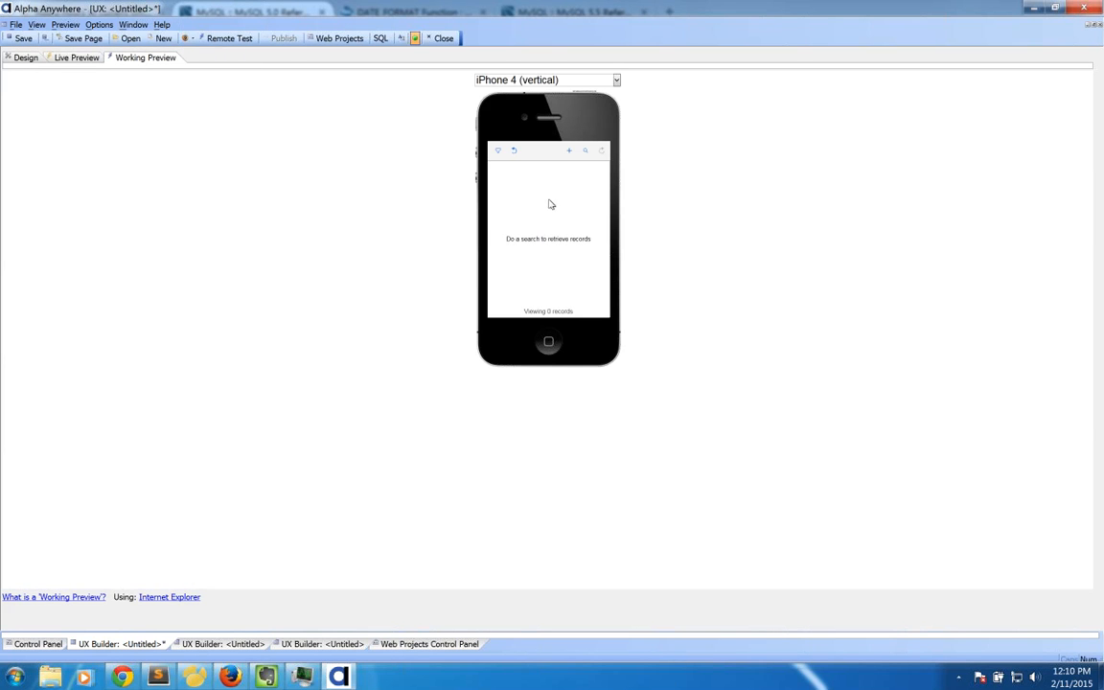
{"action": "left_click", "coordinate": [499, 153]}
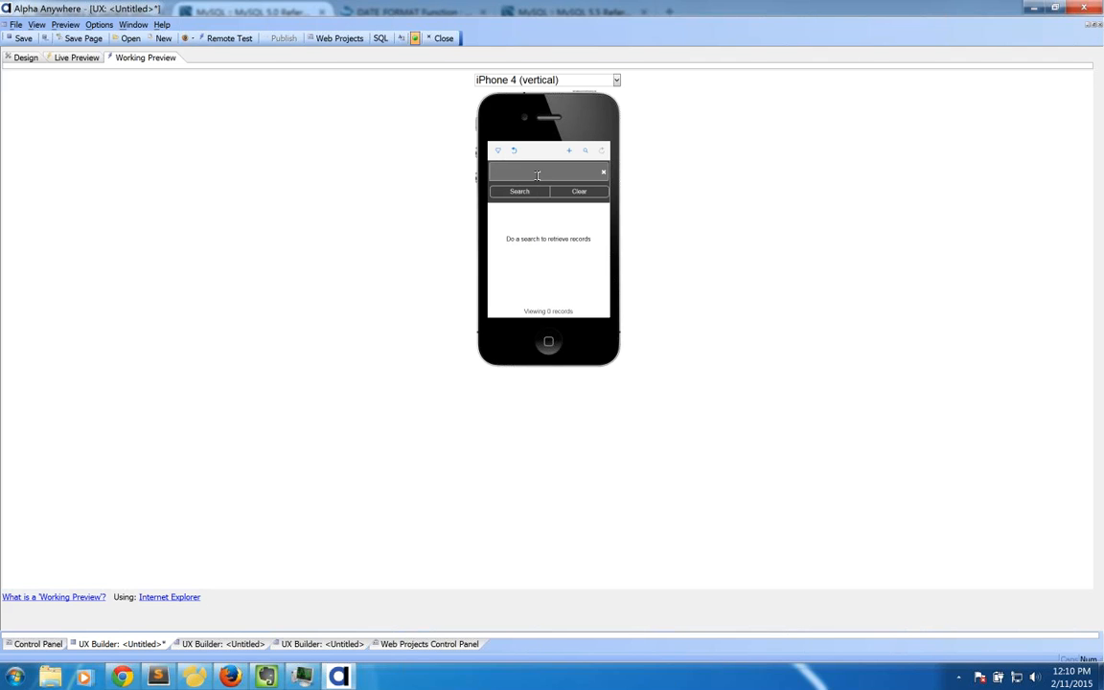
{"action": "left_click", "coordinate": [519, 192]}
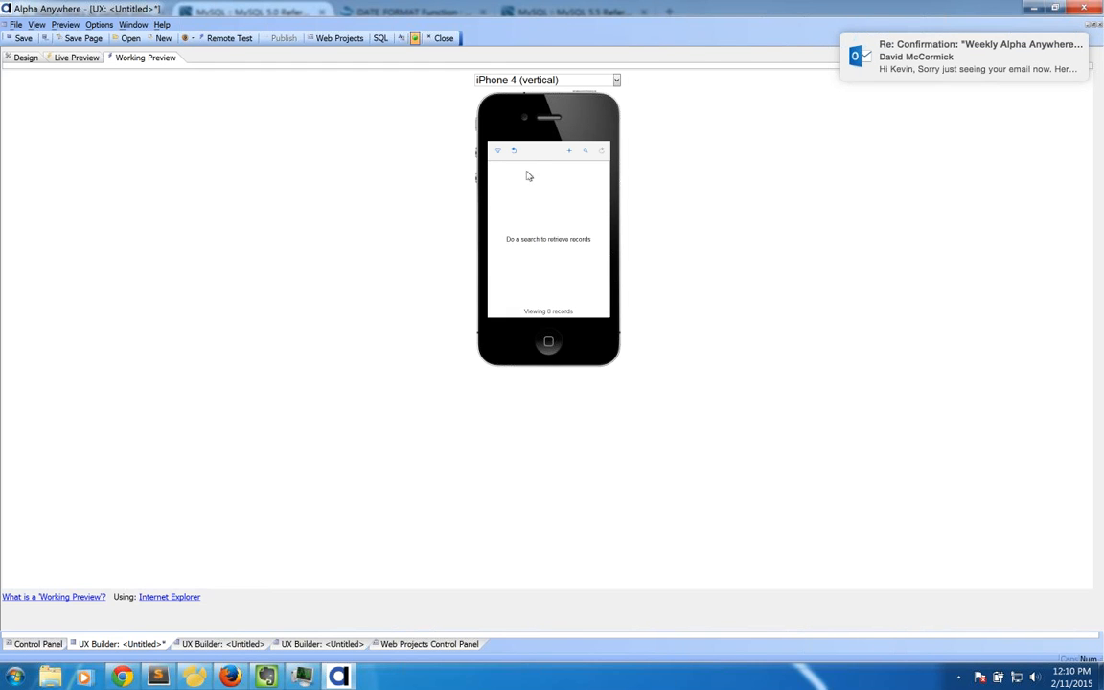
{"action": "left_click", "coordinate": [511, 153]}
{"action": "left_click_drag", "start_coordinate": [500, 171], "coordinate": [485, 172]}
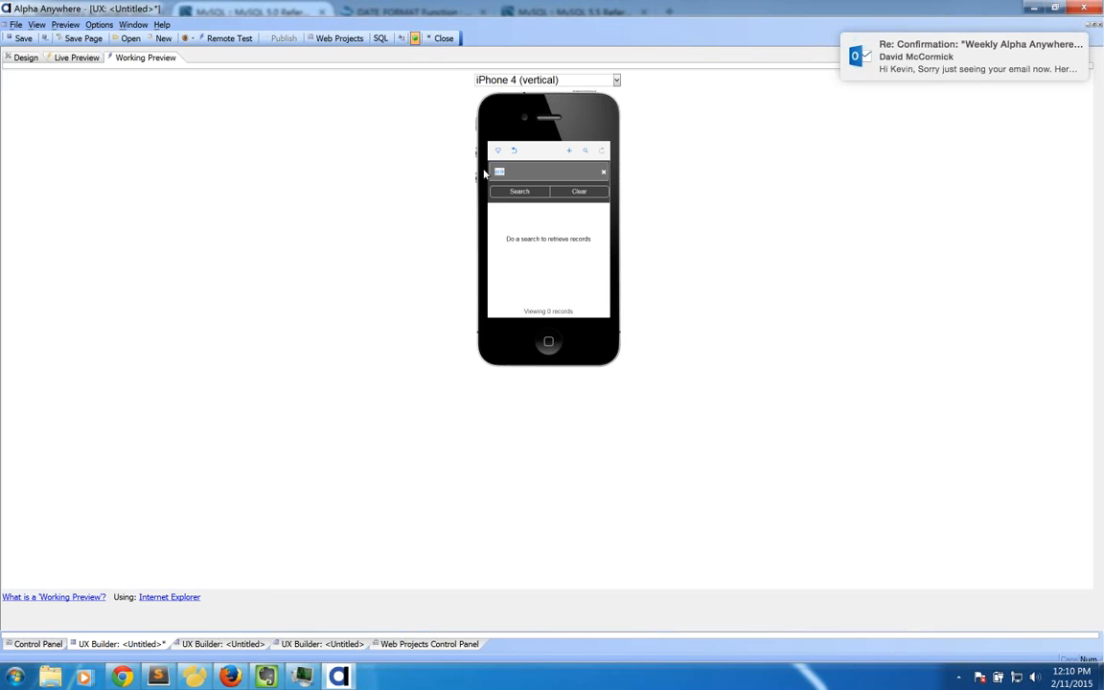
{"action": "type", "text": "test"}
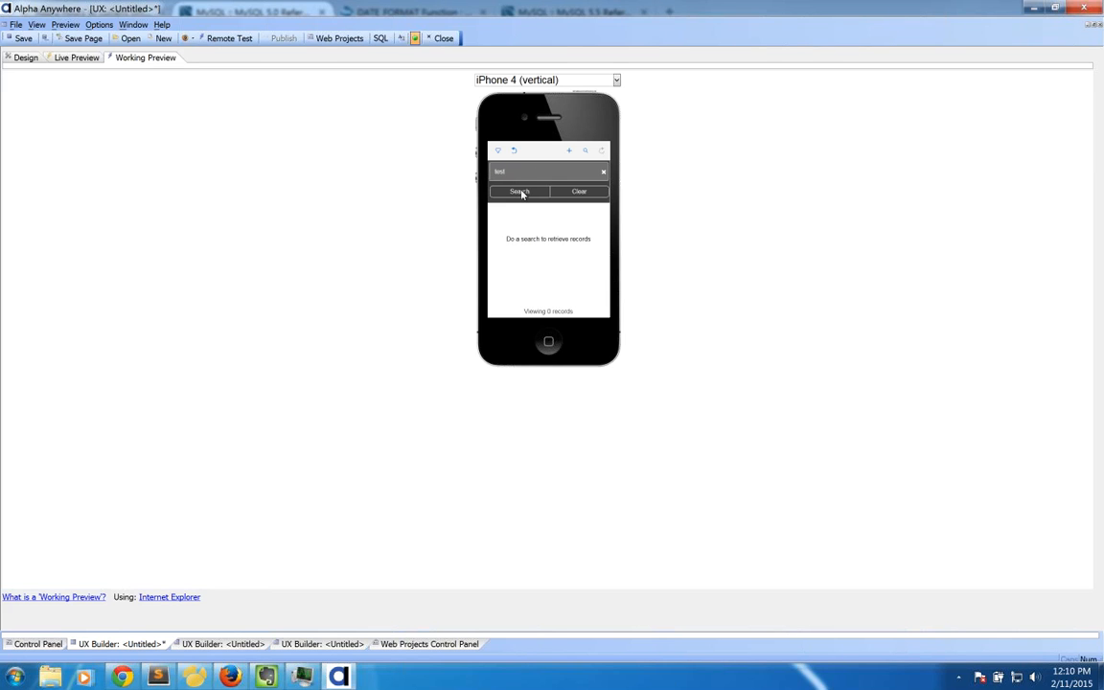
{"action": "left_click", "coordinate": [522, 193]}
{"action": "left_click", "coordinate": [570, 153]}
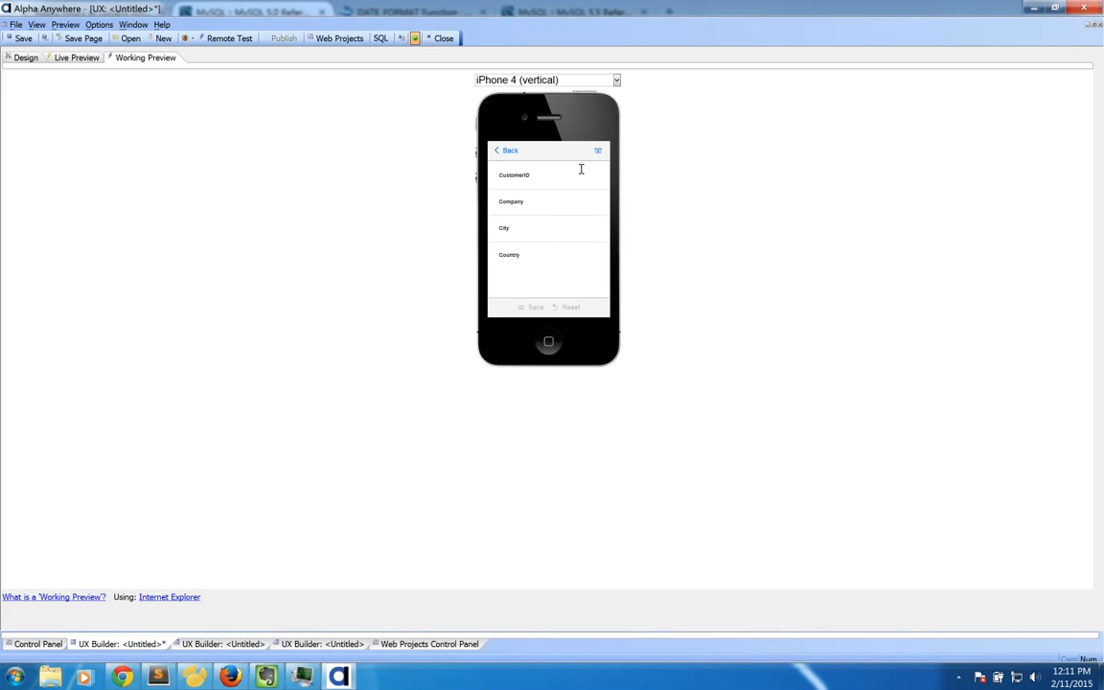
{"action": "left_click", "coordinate": [508, 151]}
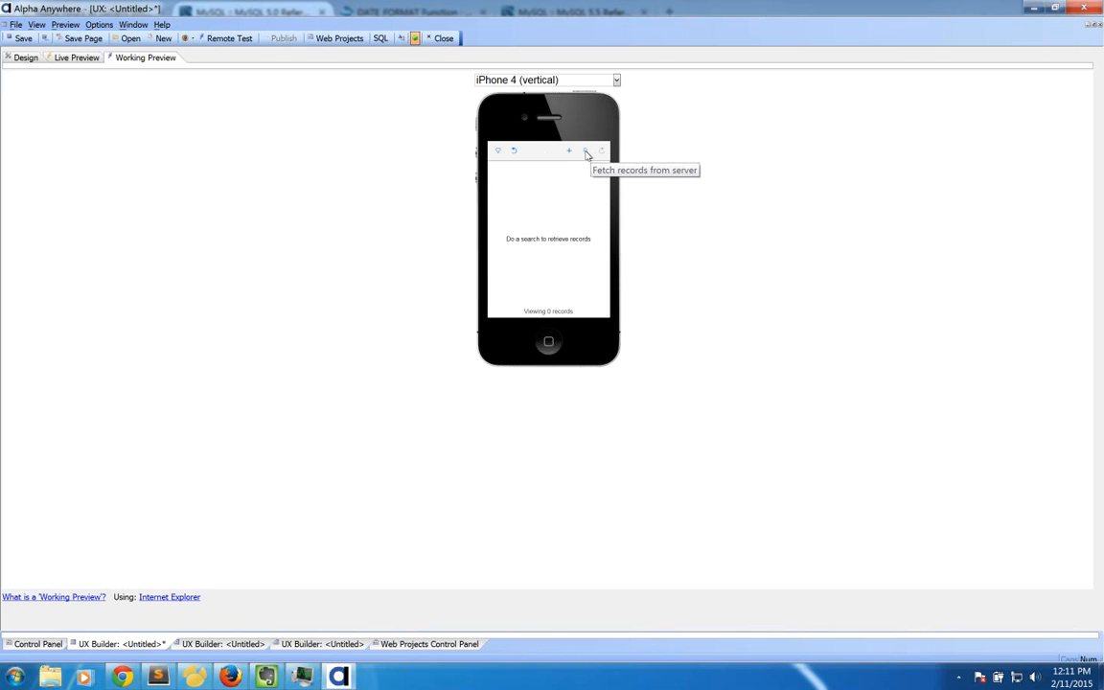
{"action": "left_click", "coordinate": [586, 153]}
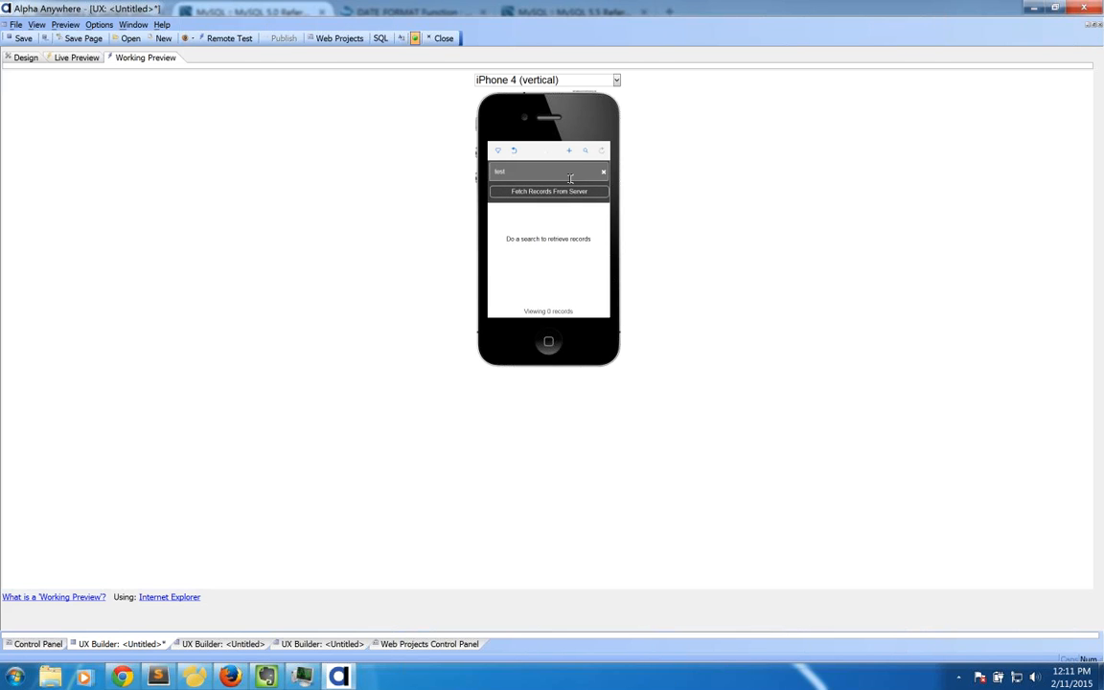
{"action": "left_click", "coordinate": [560, 192]}
{"action": "left_click", "coordinate": [585, 153]}
{"action": "left_click", "coordinate": [524, 190]}
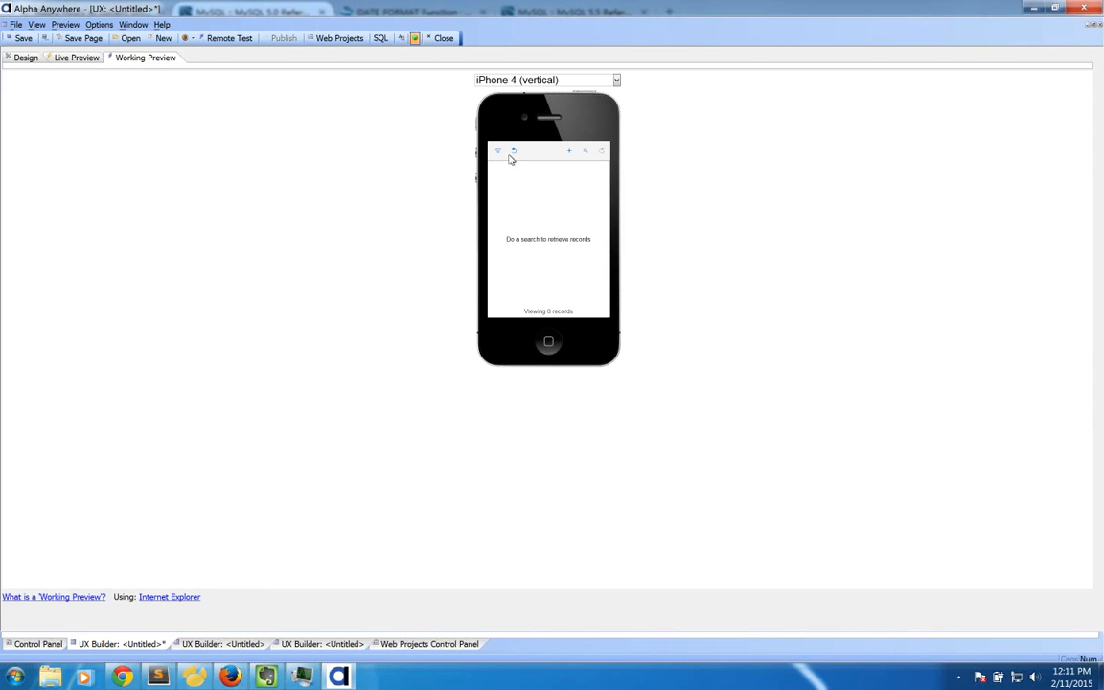
{"action": "left_click", "coordinate": [33, 58]}
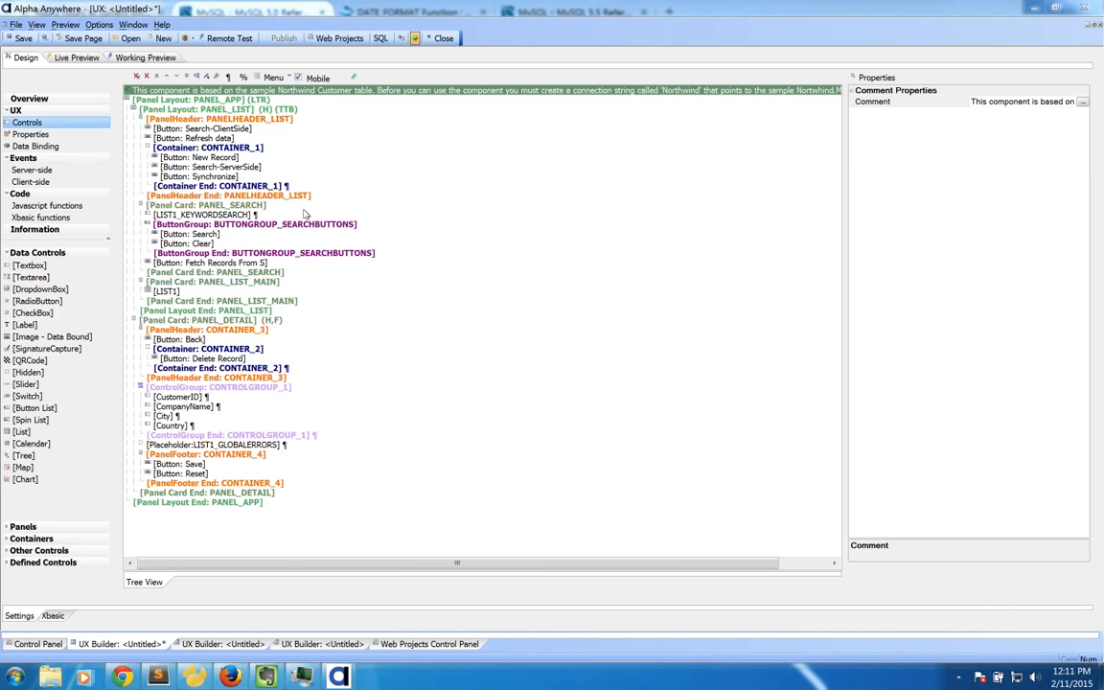
Step: Inspect the list header, New/Delete Record buttons, LIST1 and PANEL_LIST_MAIN, then return to Web Projects Control Panel
{"action": "left_click", "coordinate": [218, 120]}
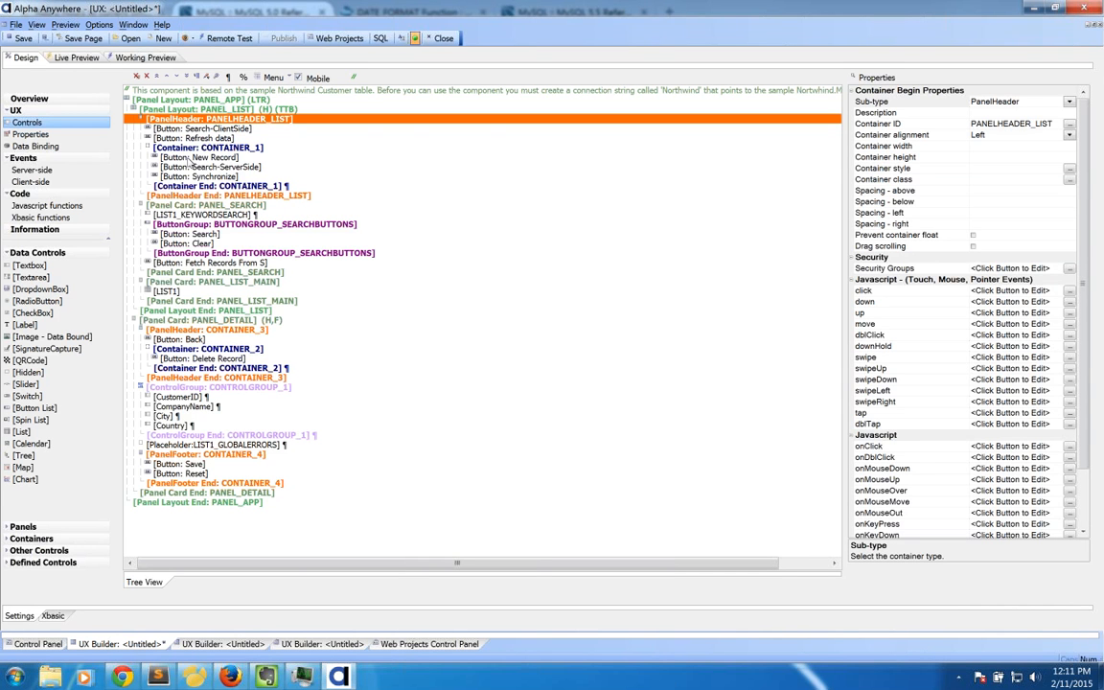
{"action": "left_click", "coordinate": [192, 157]}
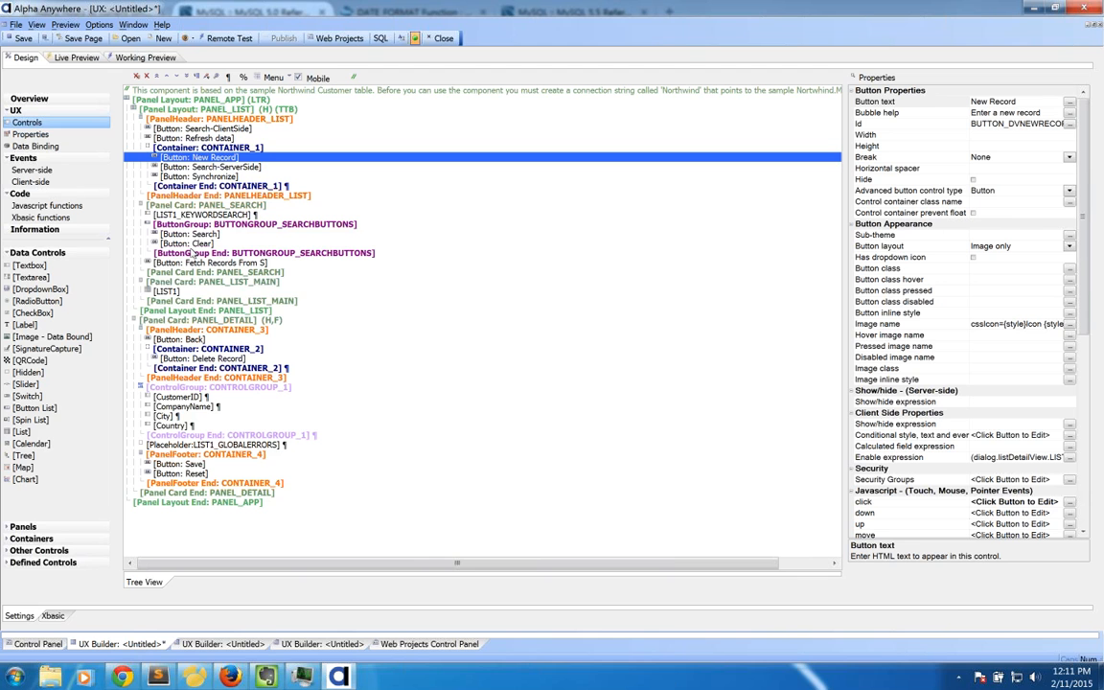
{"action": "left_click", "coordinate": [187, 291]}
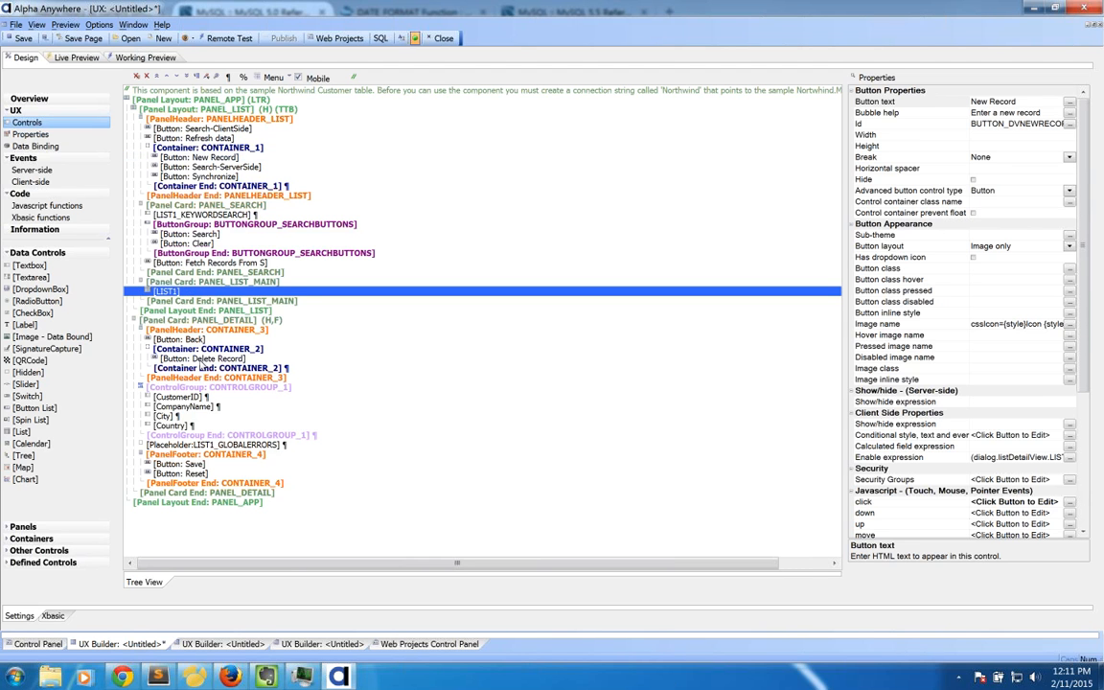
{"action": "left_click", "coordinate": [201, 360]}
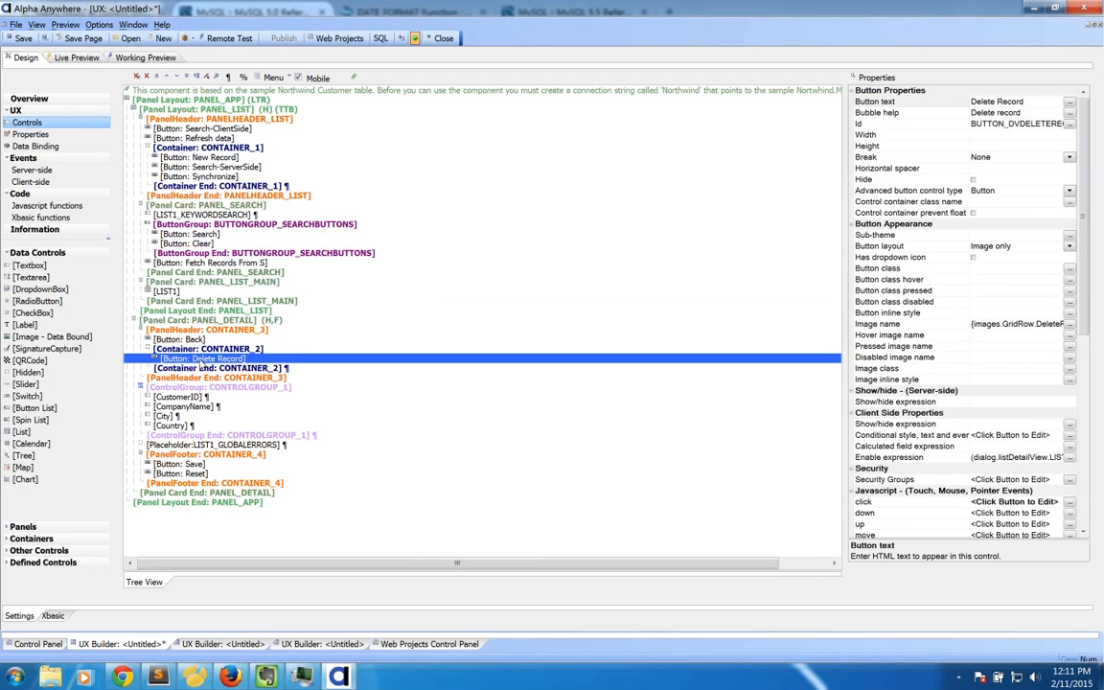
{"action": "key", "text": "Down"}
{"action": "key", "text": "Down"}
{"action": "key", "text": "Down"}
{"action": "key", "text": "Down"}
{"action": "key", "text": "Down"}
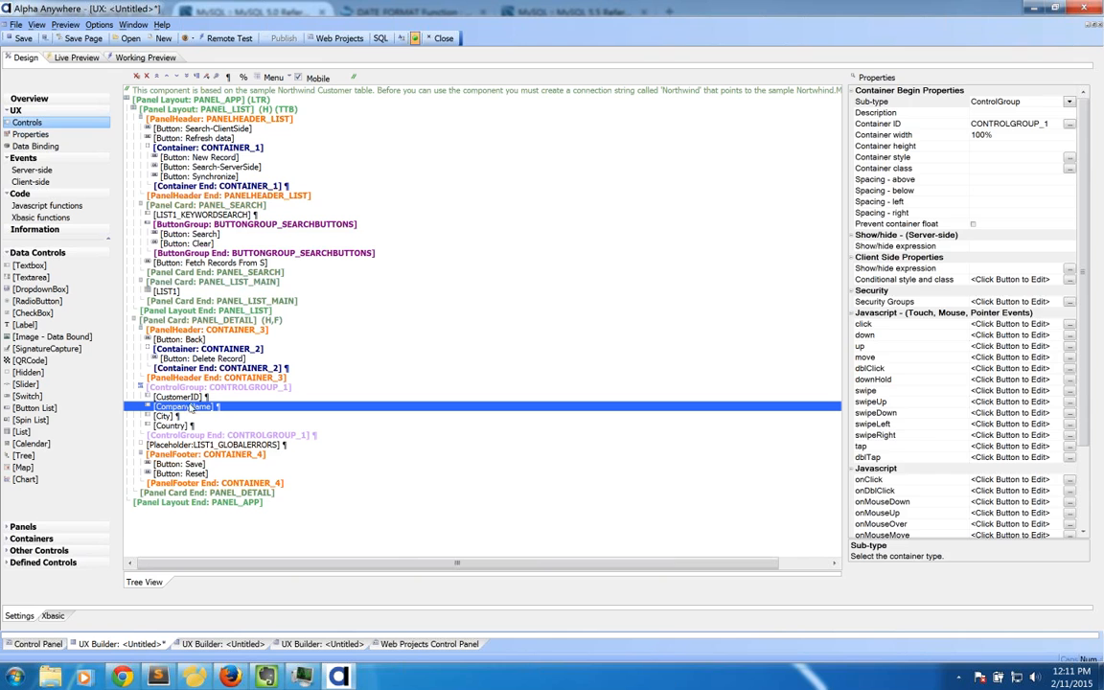
{"action": "left_click", "coordinate": [209, 283]}
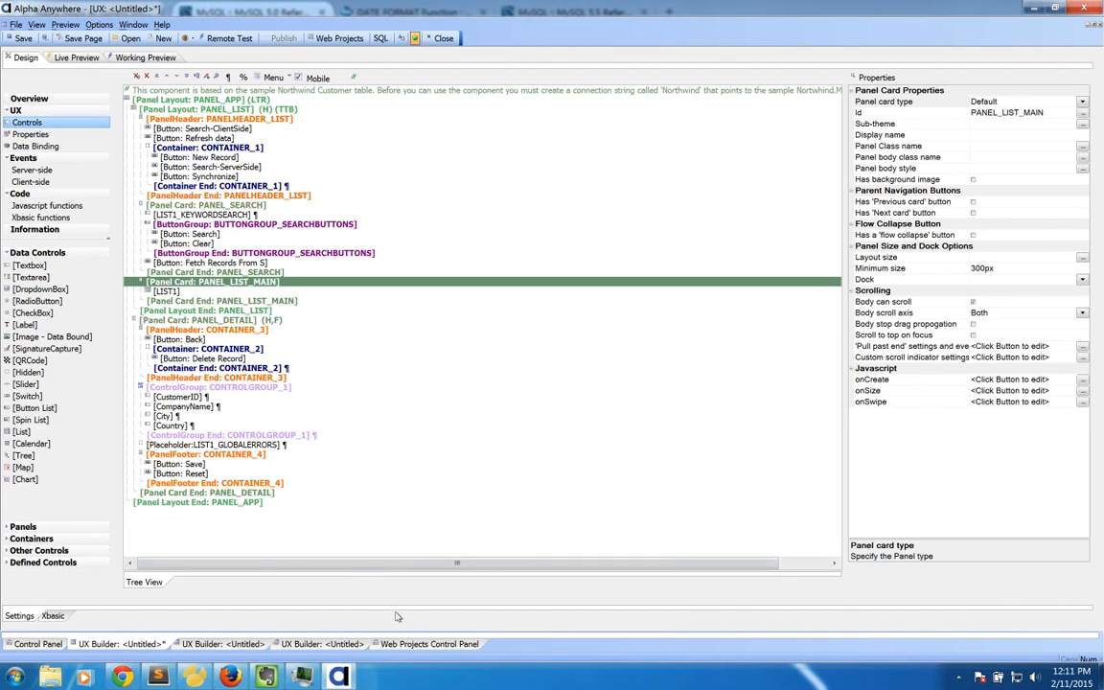
{"action": "left_click", "coordinate": [413, 644]}
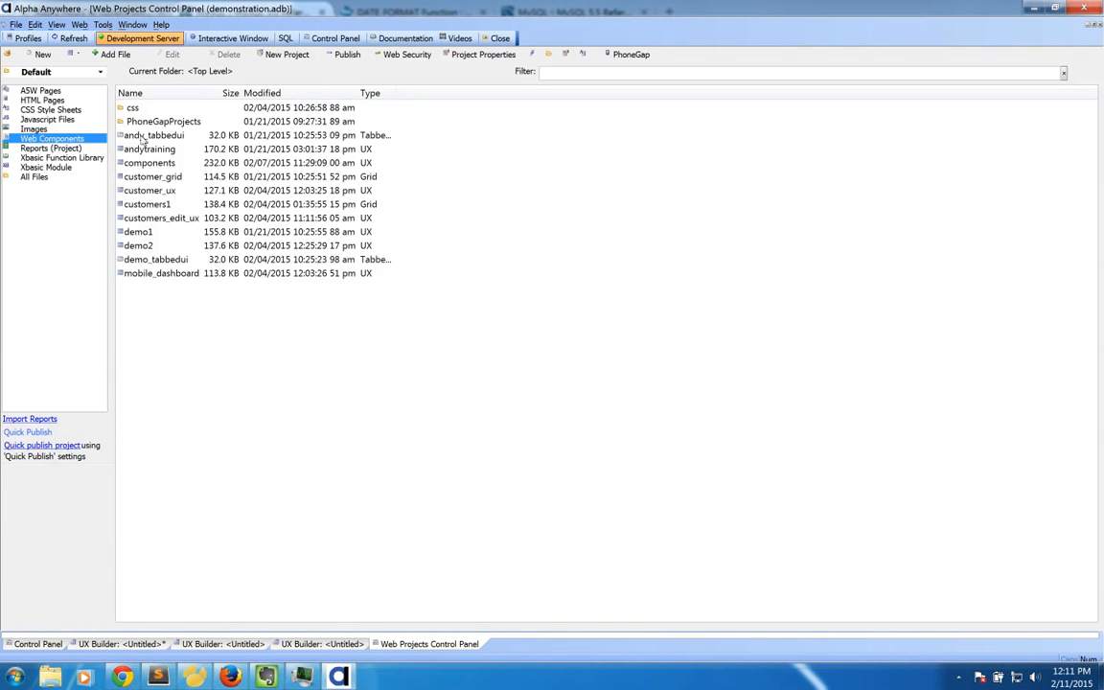
Step: Create a new blank UX web component
{"action": "left_click", "coordinate": [43, 54]}
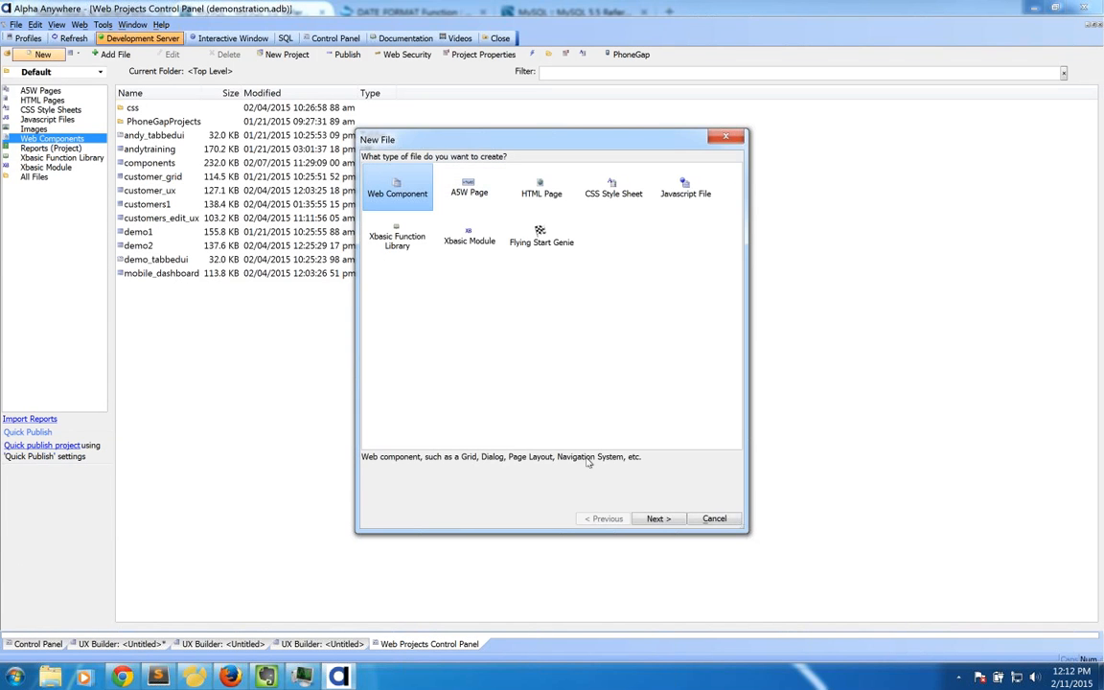
{"action": "left_click", "coordinate": [652, 519]}
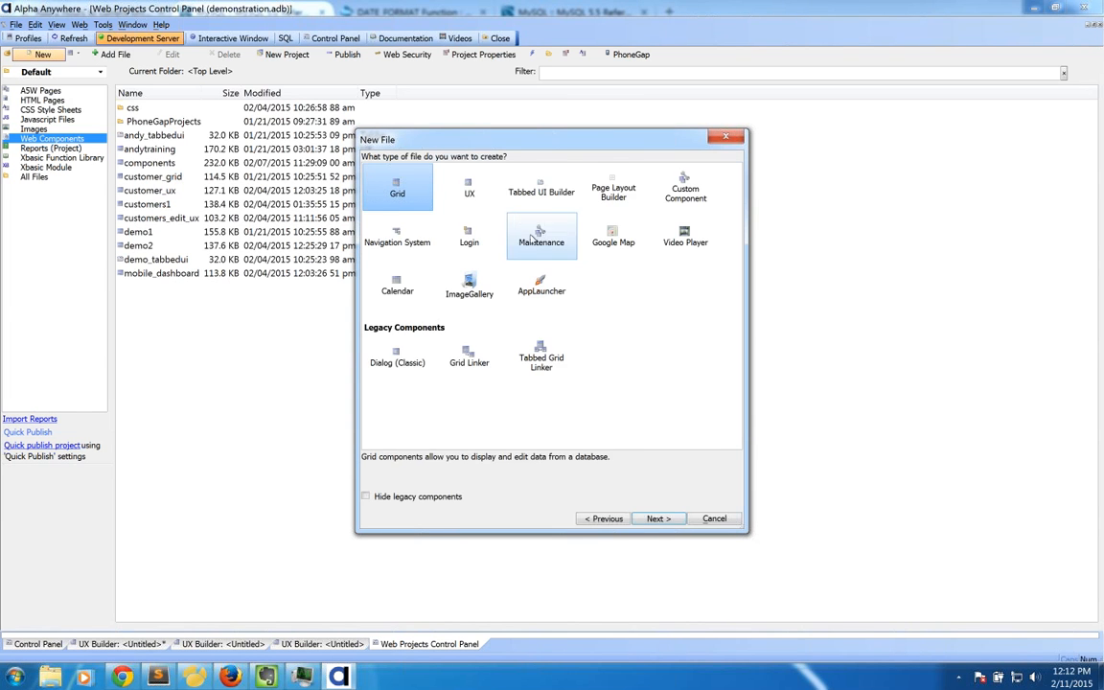
{"action": "left_click", "coordinate": [655, 518]}
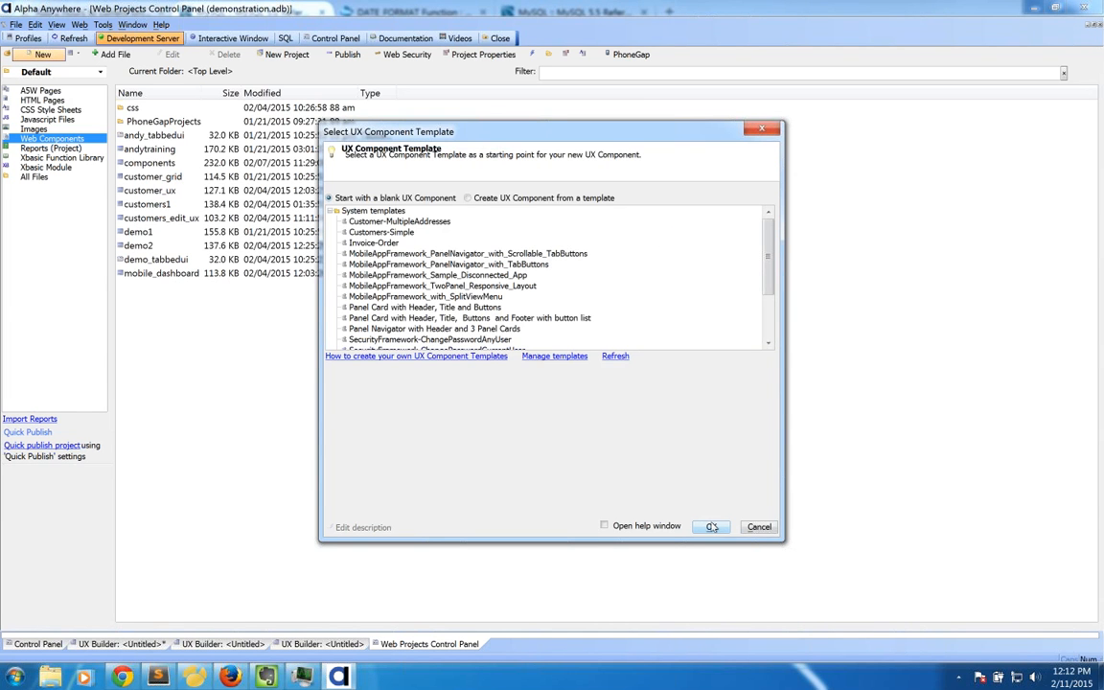
{"action": "left_click", "coordinate": [710, 527]}
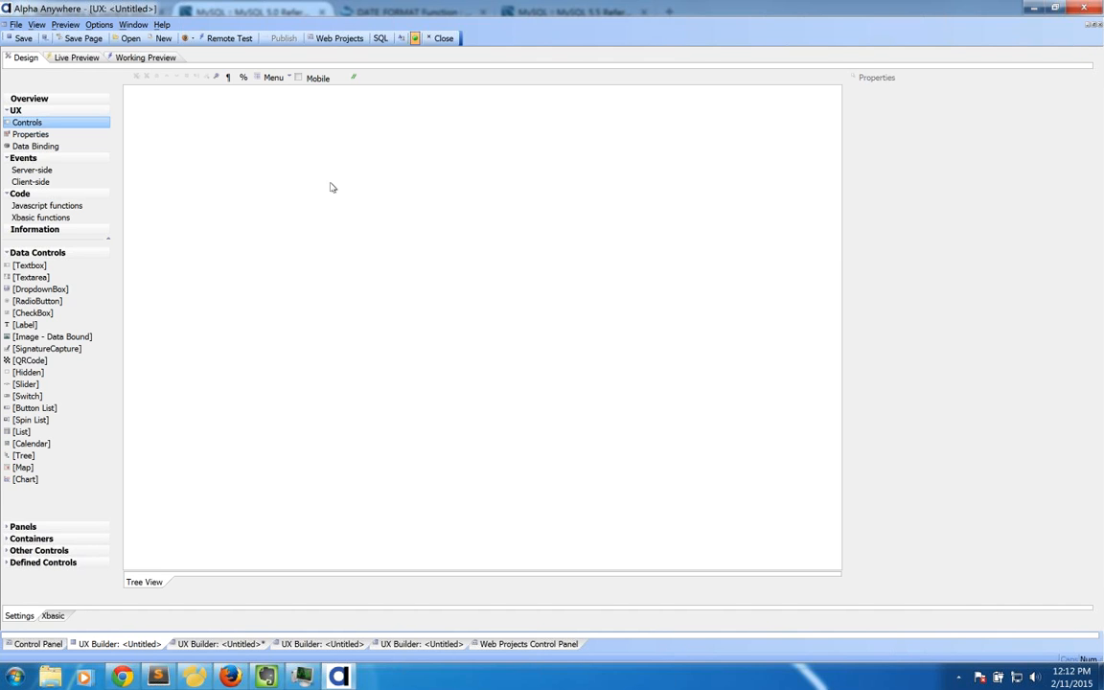
Step: Apply the Quick Panels {Predefined:SplitviewWithIconsAndPanels} layout to the component
{"action": "left_click", "coordinate": [29, 526]}
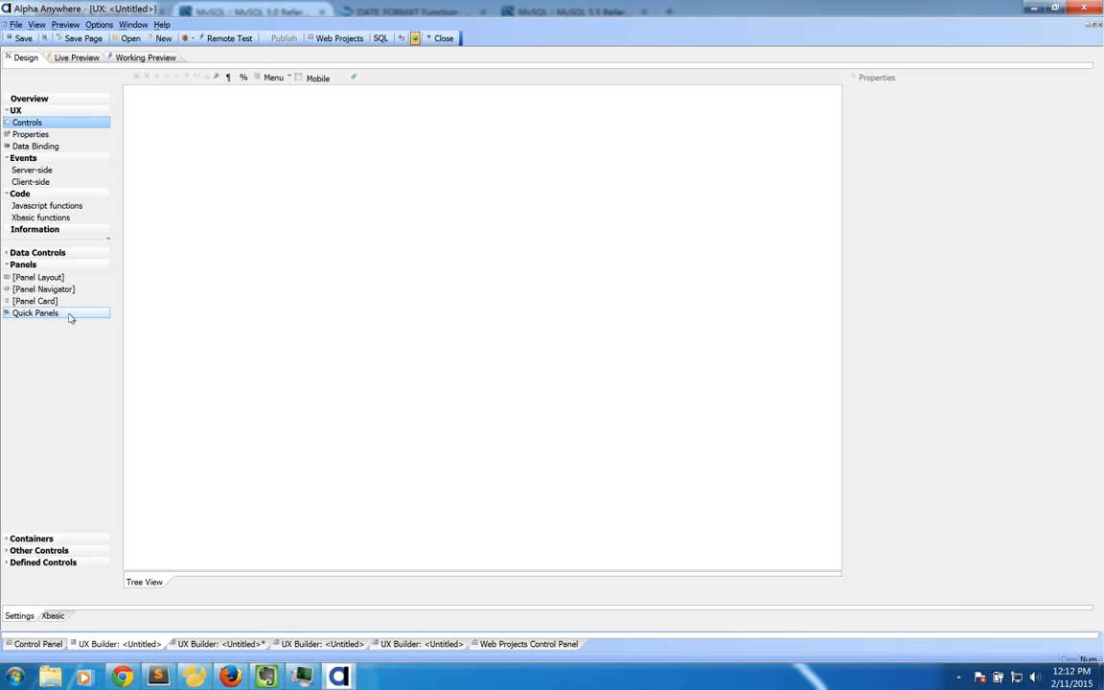
{"action": "double_click", "coordinate": [72, 317]}
{"action": "left_click", "coordinate": [347, 327]}
{"action": "key", "text": "Down"}
{"action": "key", "text": "Down"}
{"action": "key", "text": "Up"}
{"action": "key", "text": "Up"}
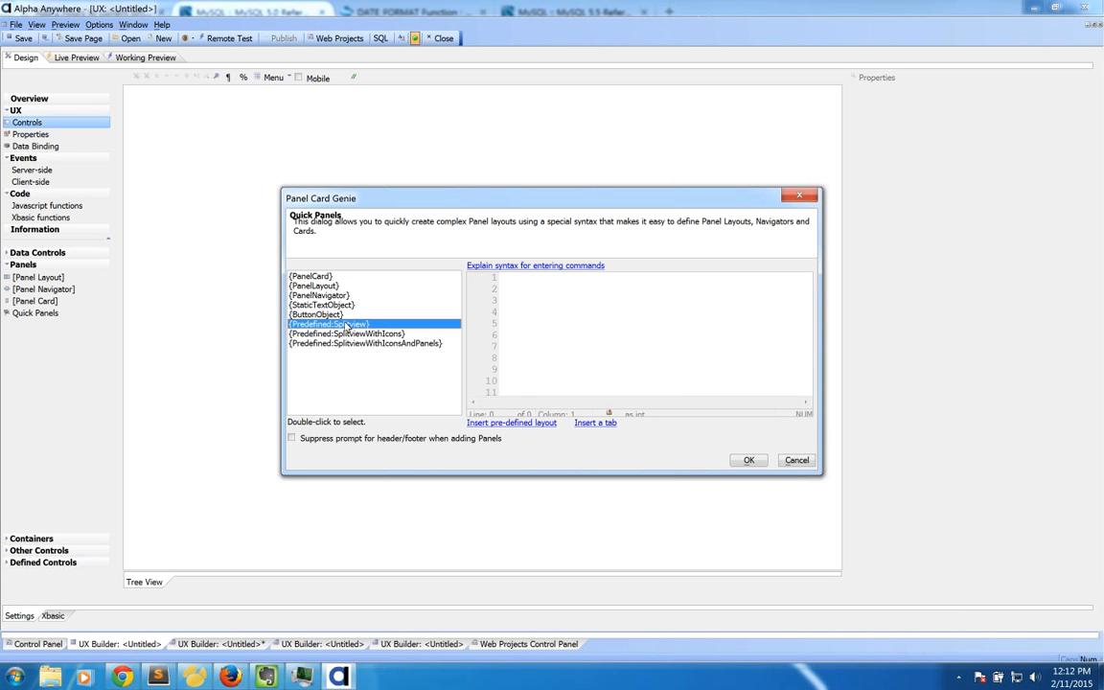
{"action": "left_click", "coordinate": [367, 335]}
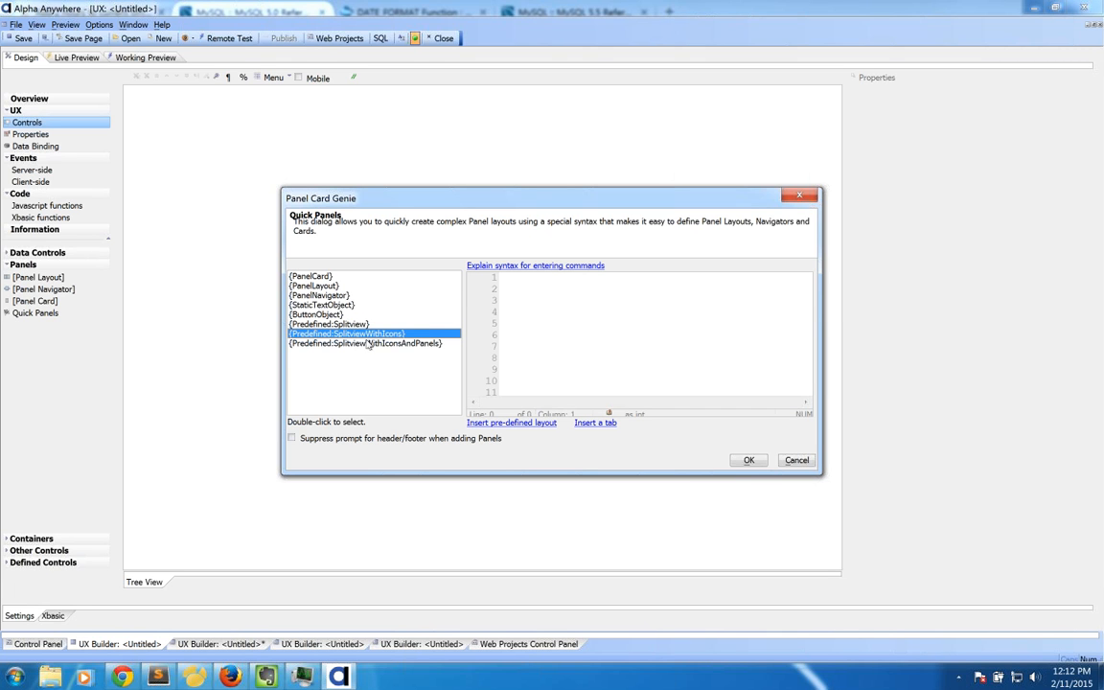
{"action": "left_click", "coordinate": [368, 344]}
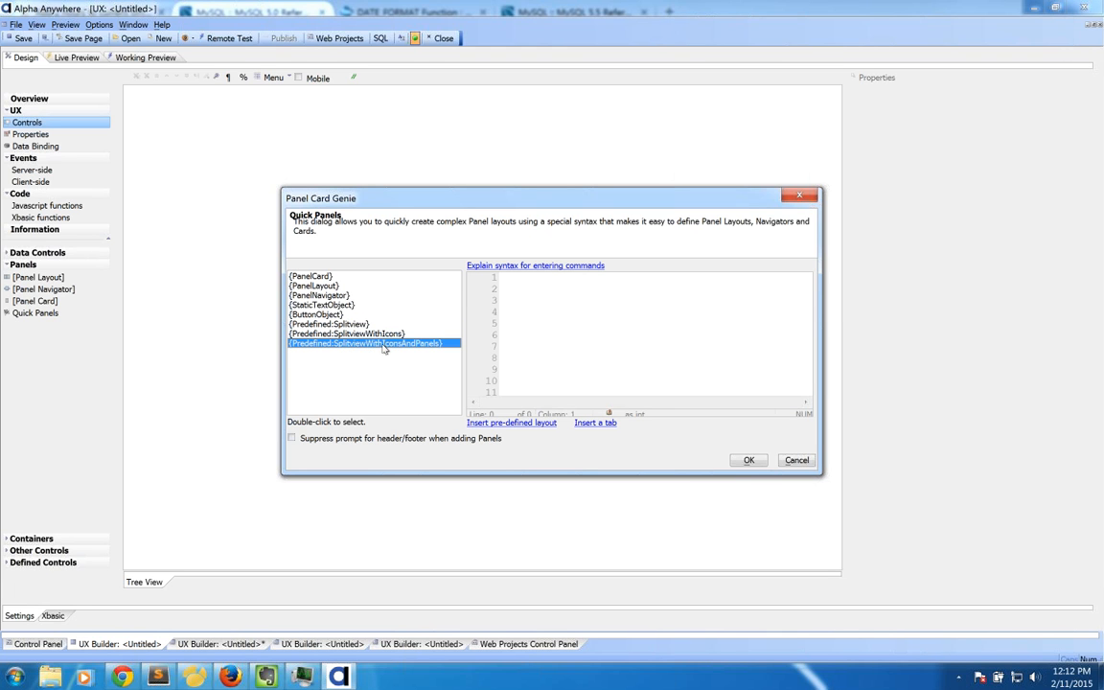
{"action": "double_click", "coordinate": [342, 344]}
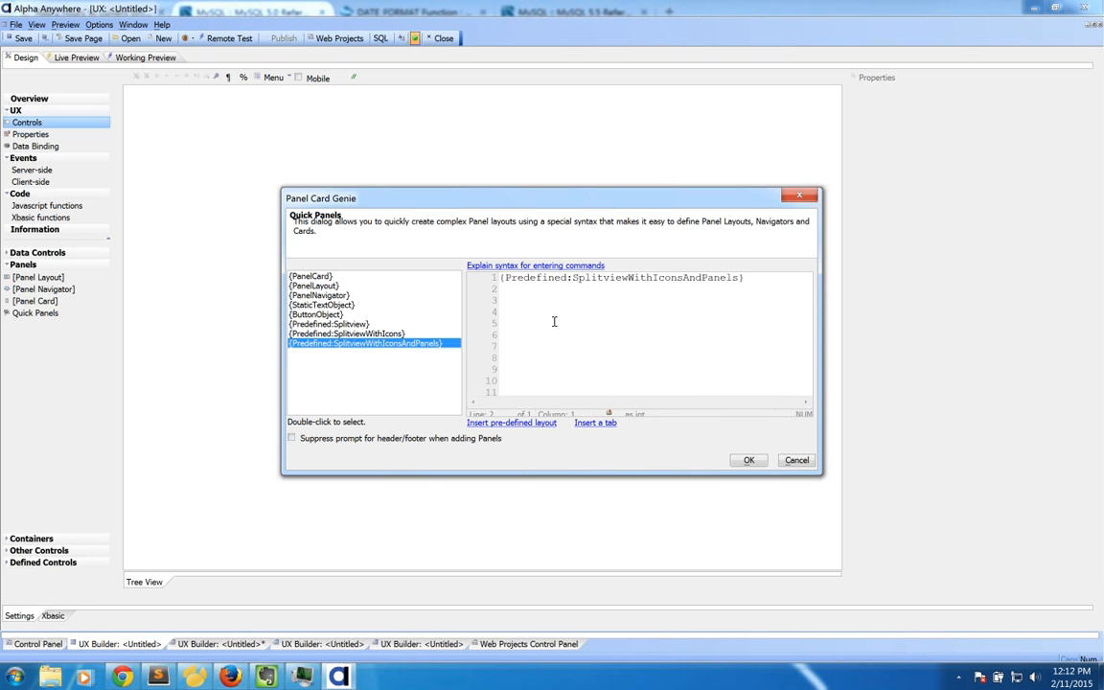
{"action": "left_click", "coordinate": [749, 460]}
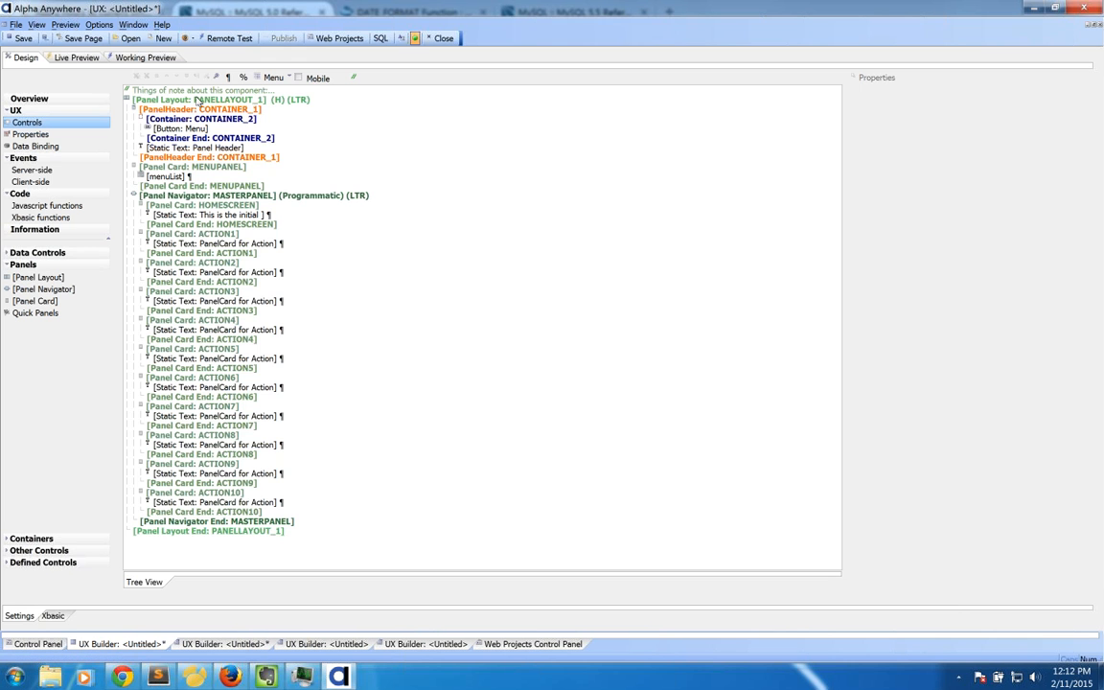
Step: Inspect the PANELLAYOUT_1, CONTAINER_2 and menuList properties, then open the component's full notes
{"action": "left_click", "coordinate": [190, 100]}
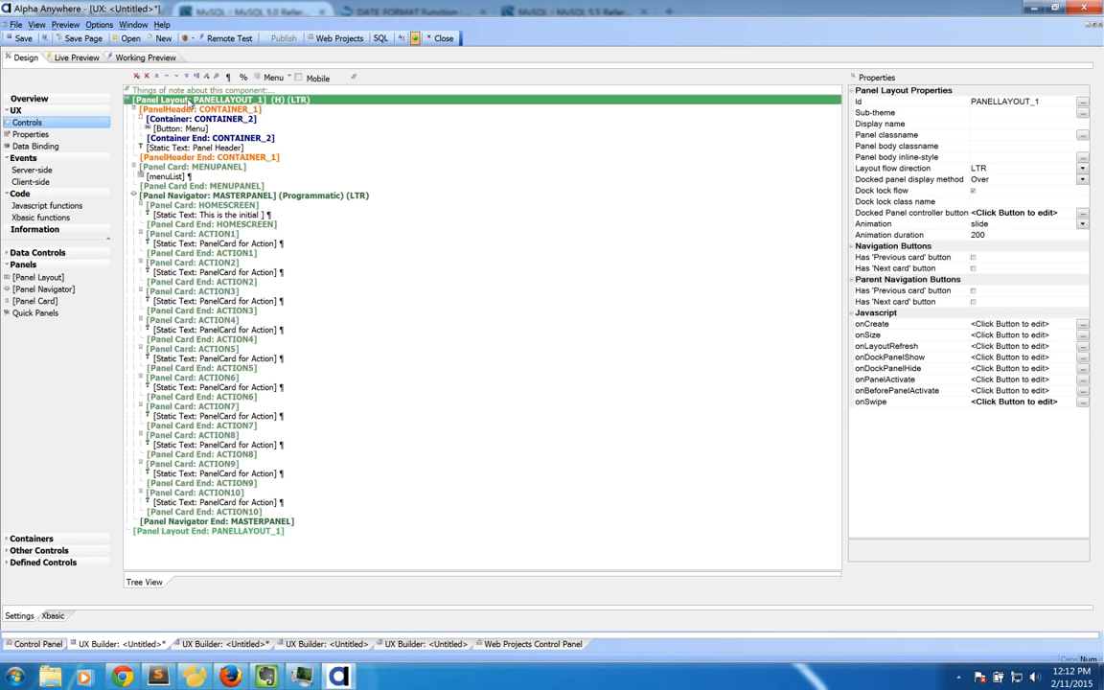
{"action": "left_click", "coordinate": [171, 118]}
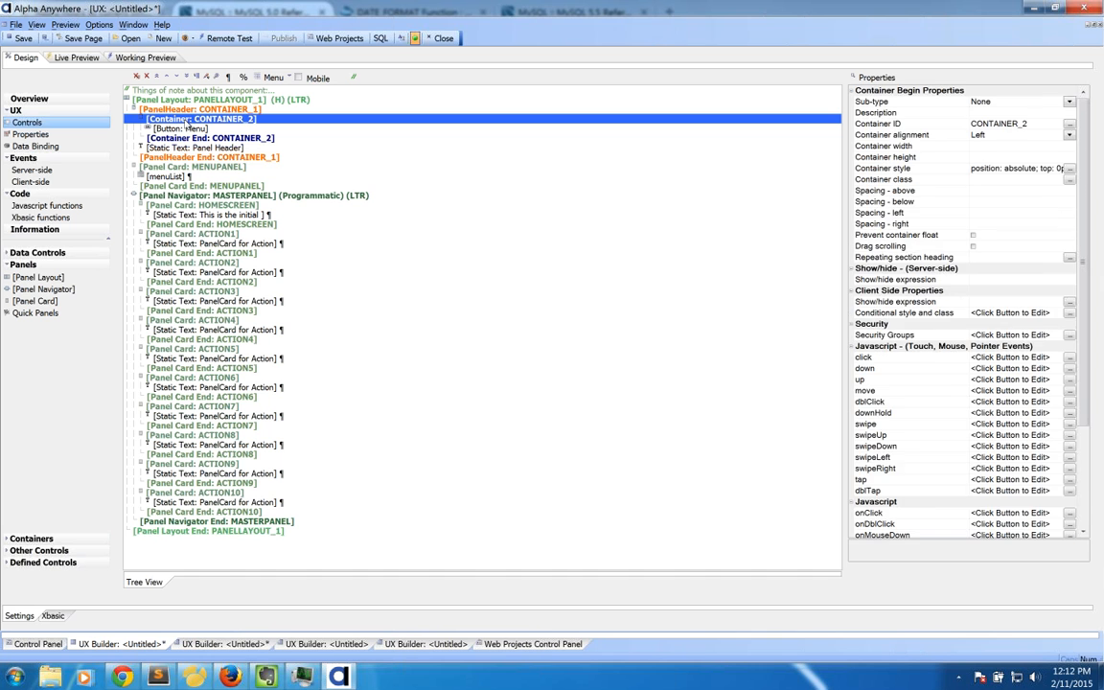
{"action": "left_click", "coordinate": [176, 157]}
{"action": "left_click", "coordinate": [187, 167]}
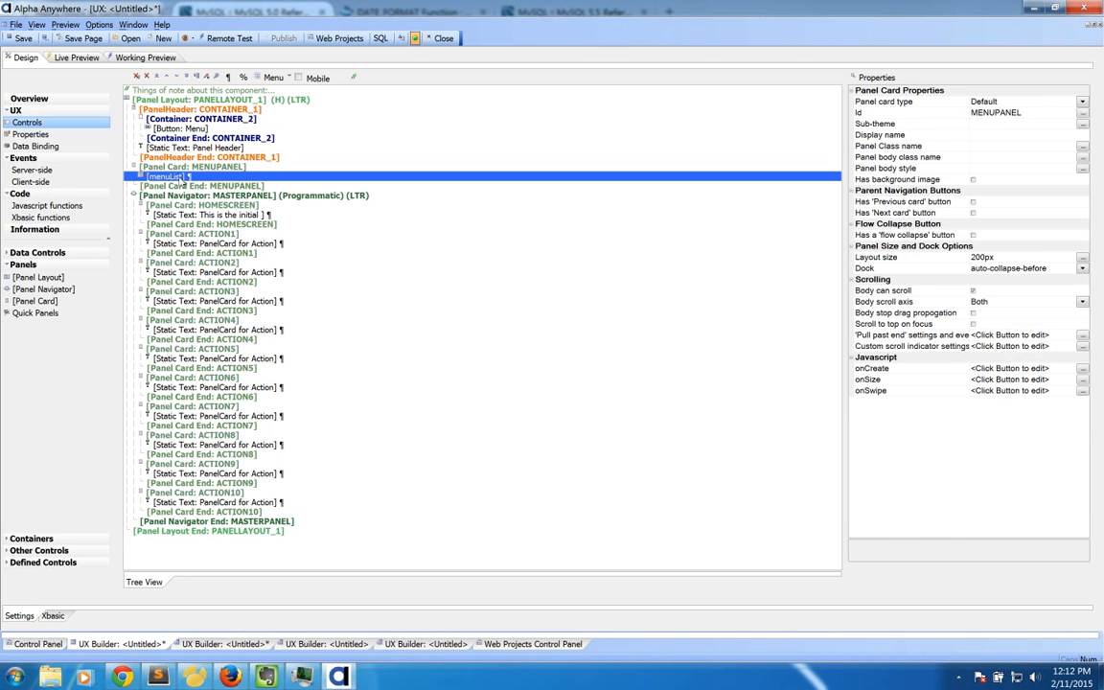
{"action": "left_click", "coordinate": [167, 176]}
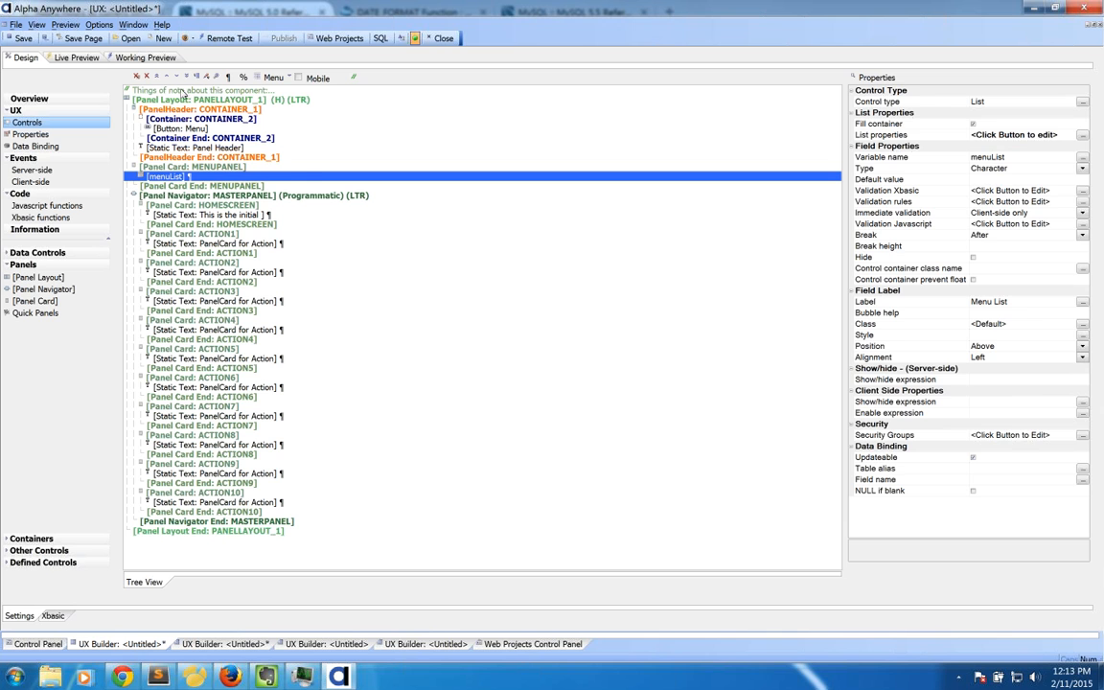
{"action": "left_click", "coordinate": [132, 89]}
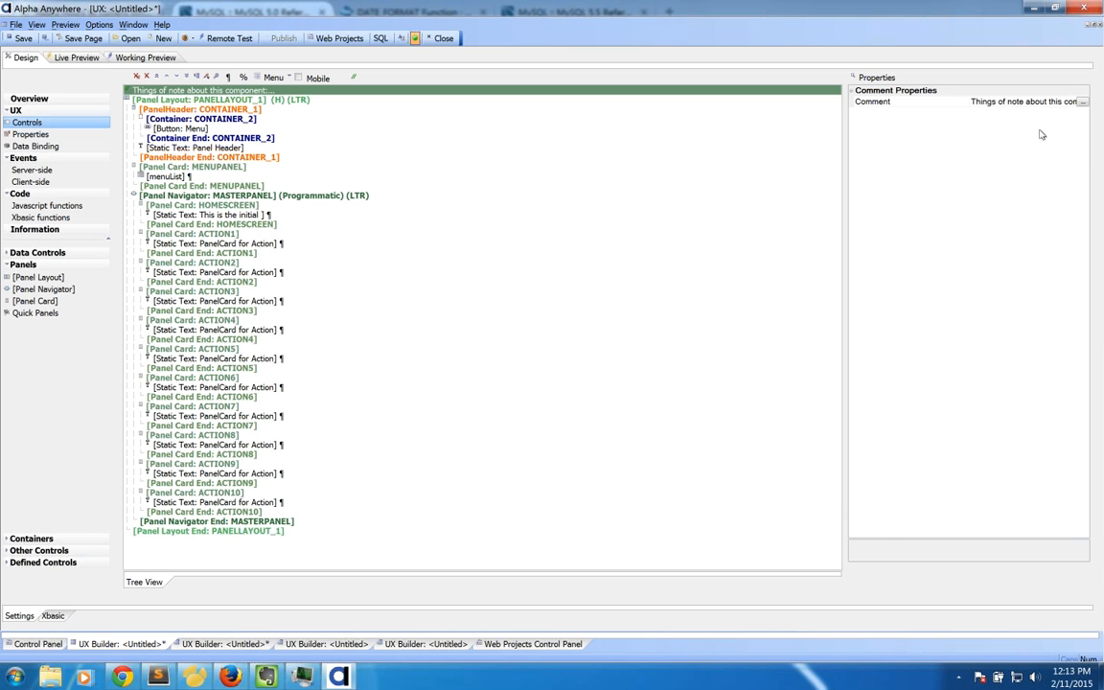
{"action": "left_click", "coordinate": [1083, 102]}
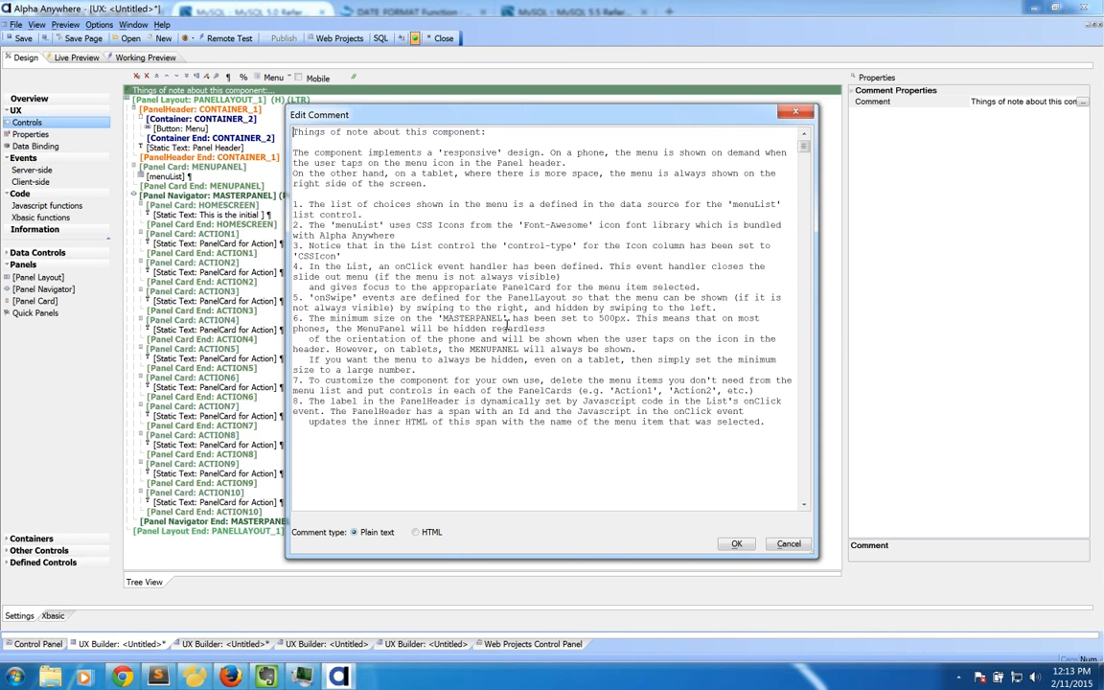
Step: Close the notes, accept loading Font-Awesome, and open the working preview on a horizontal iPad 4
{"action": "left_click", "coordinate": [786, 546]}
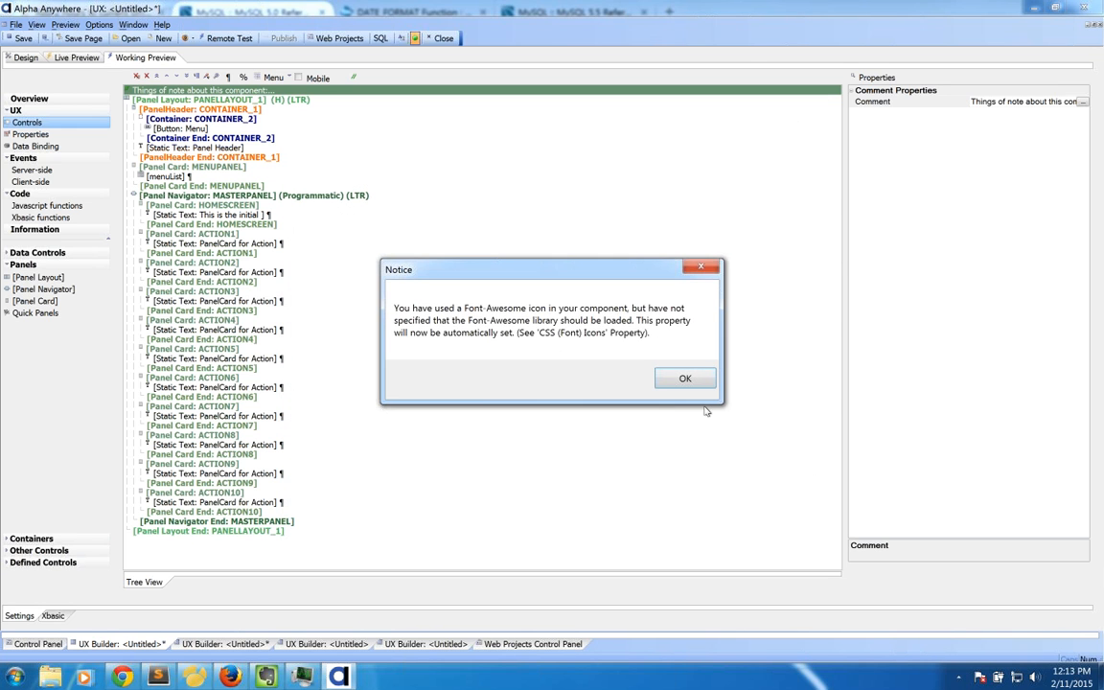
{"action": "left_click", "coordinate": [675, 374]}
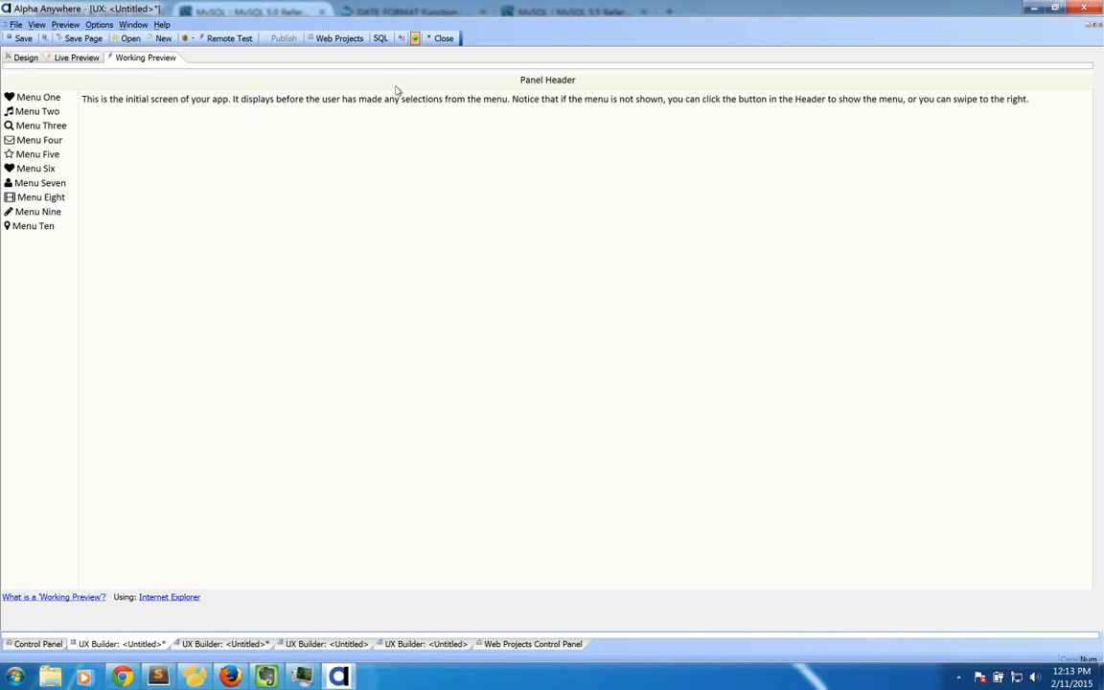
{"action": "left_click", "coordinate": [77, 58]}
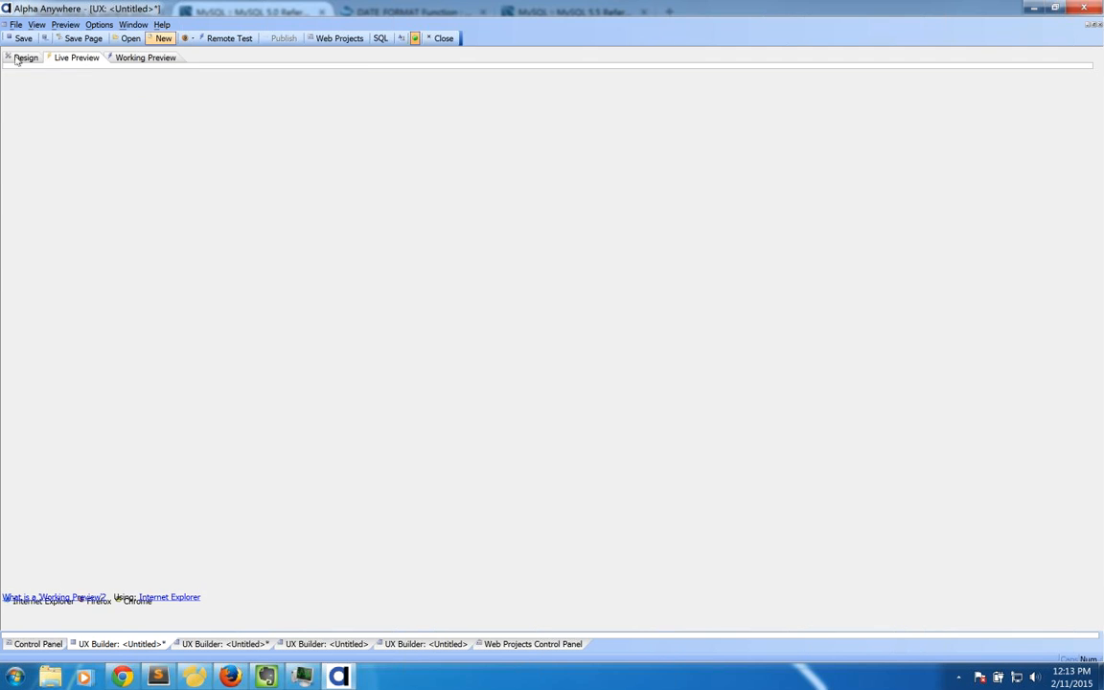
{"action": "left_click", "coordinate": [321, 76]}
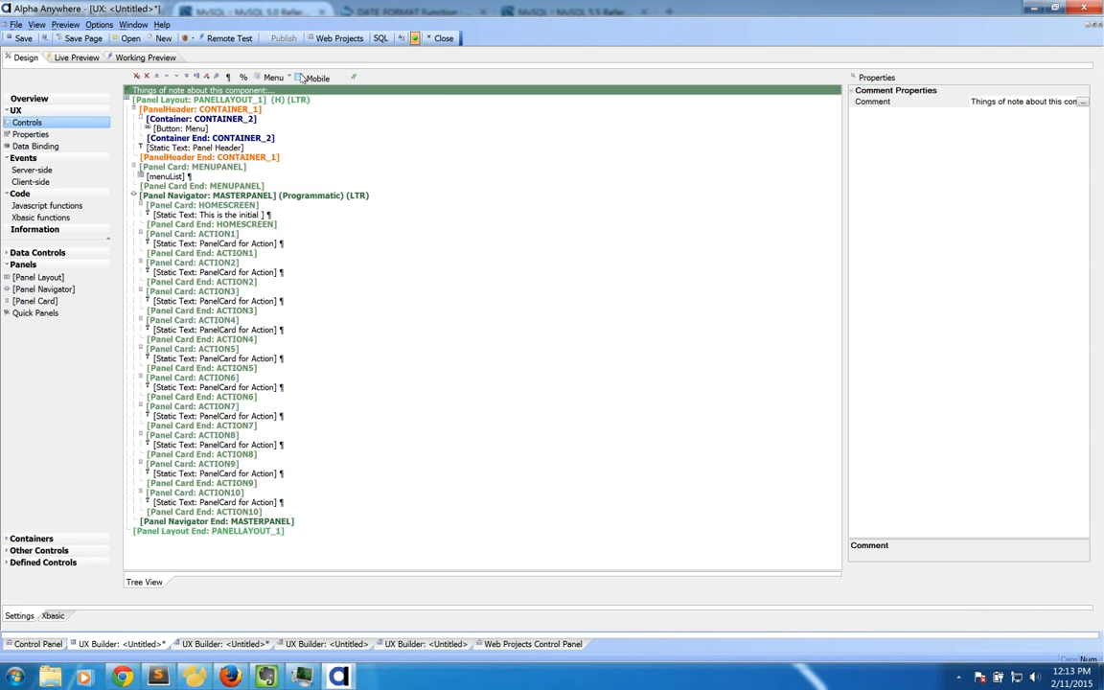
{"action": "left_click", "coordinate": [158, 58]}
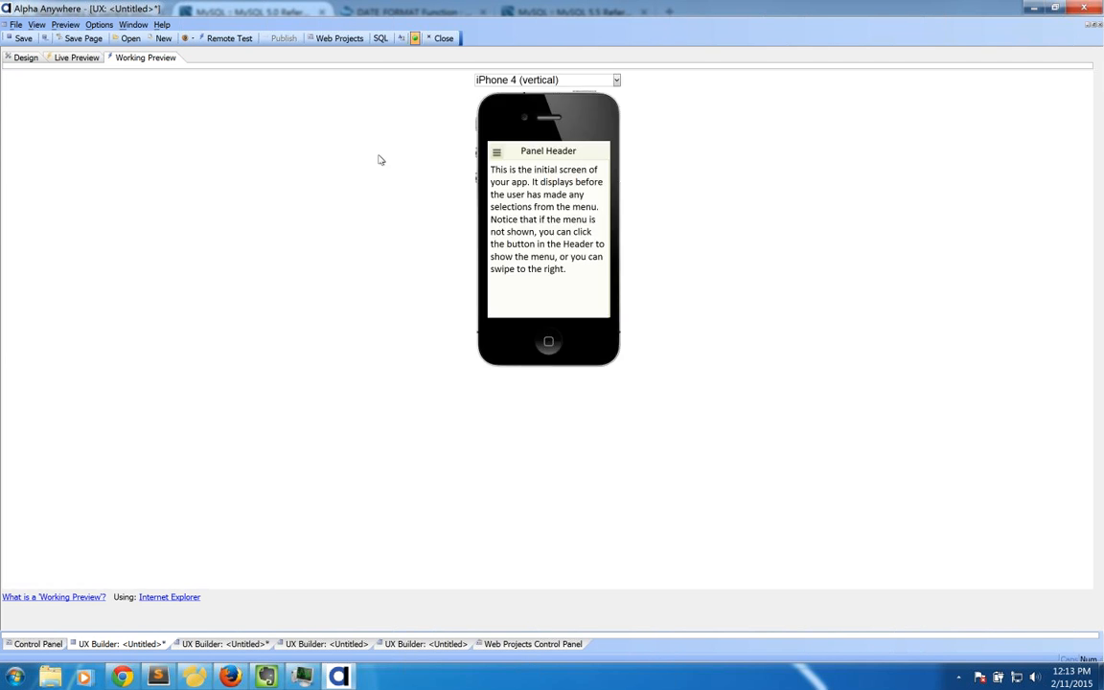
{"action": "left_click", "coordinate": [517, 82]}
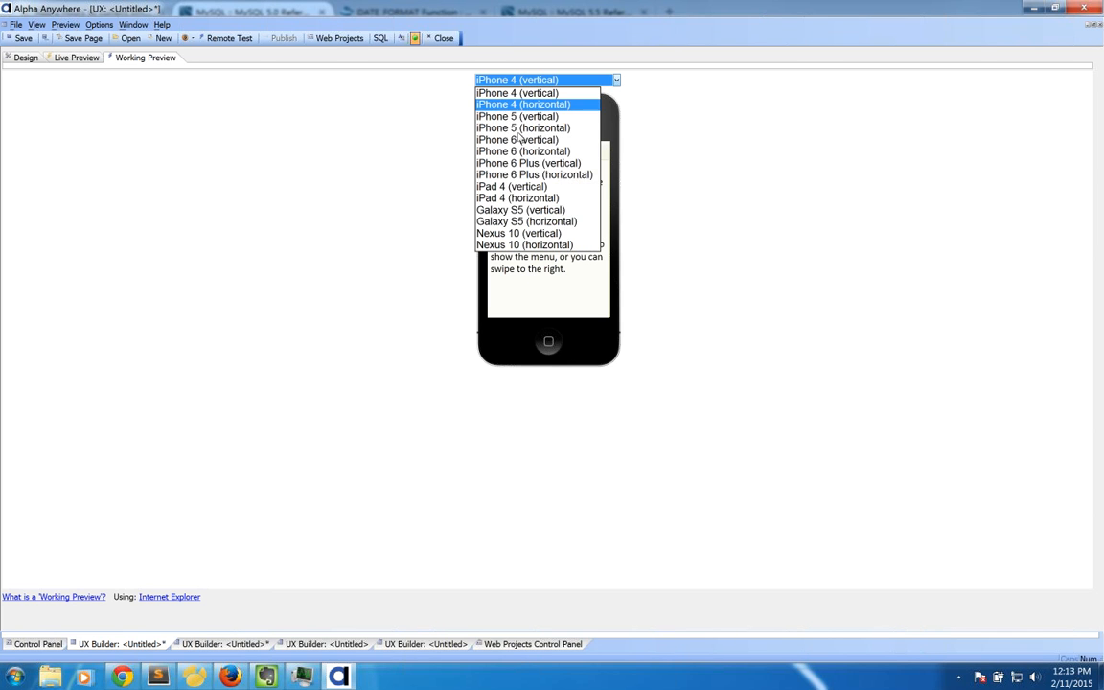
{"action": "left_click", "coordinate": [532, 197]}
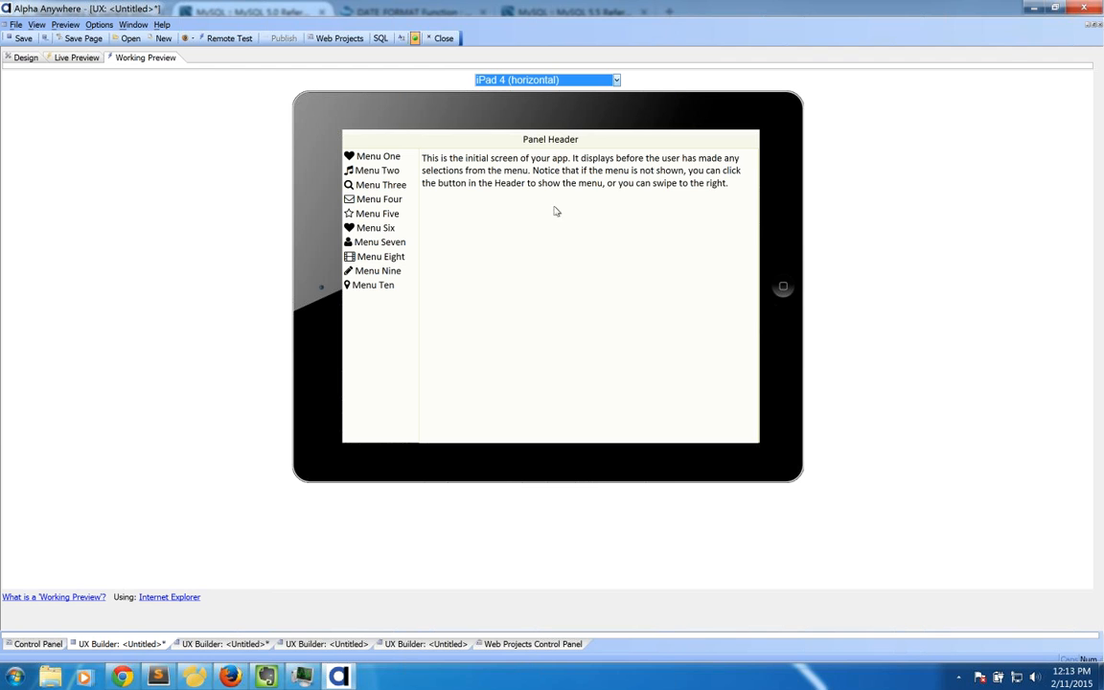
Step: Switch between the Menu One to Menu Five panel cards, then return to the design view
{"action": "left_click", "coordinate": [384, 163]}
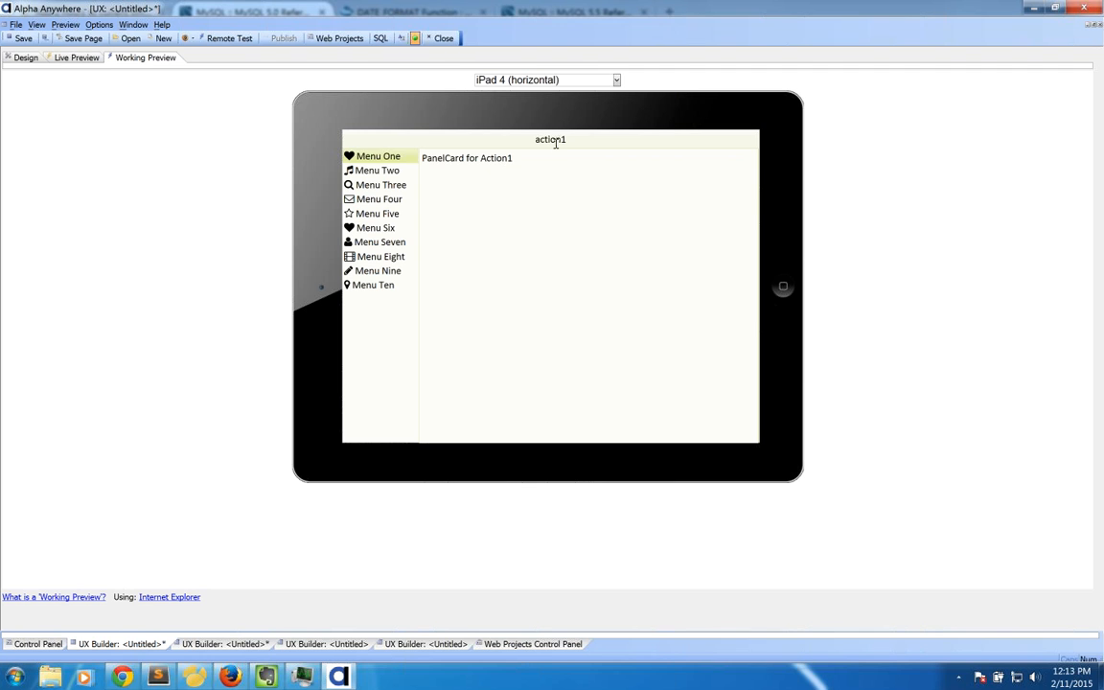
{"action": "left_click", "coordinate": [379, 172]}
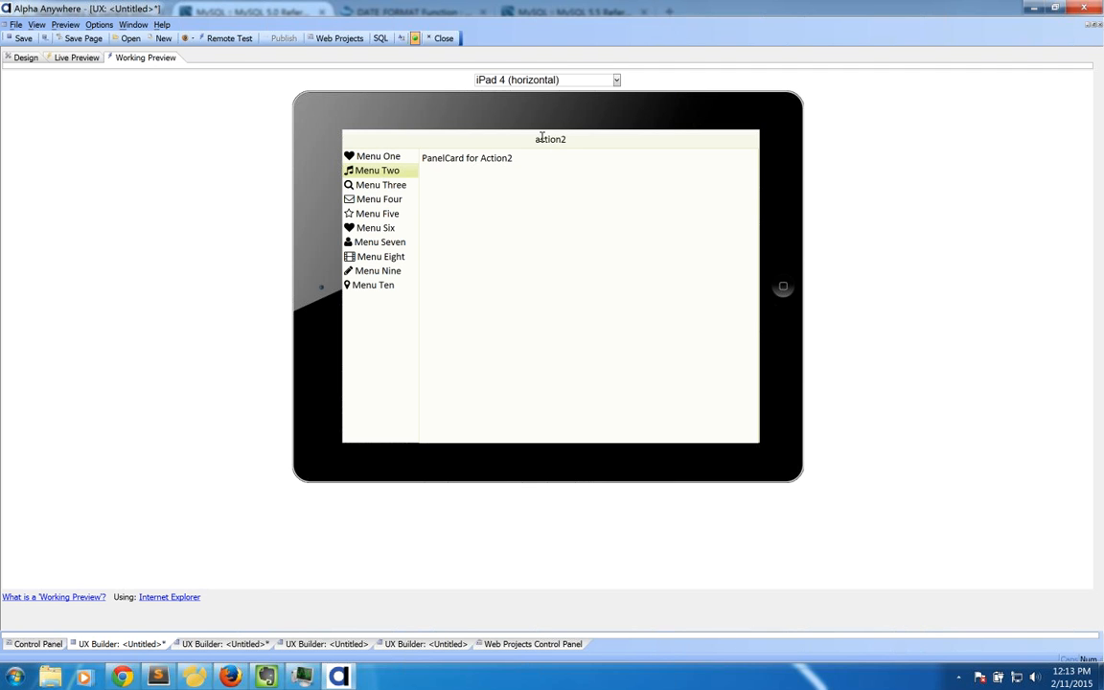
{"action": "left_click", "coordinate": [379, 185]}
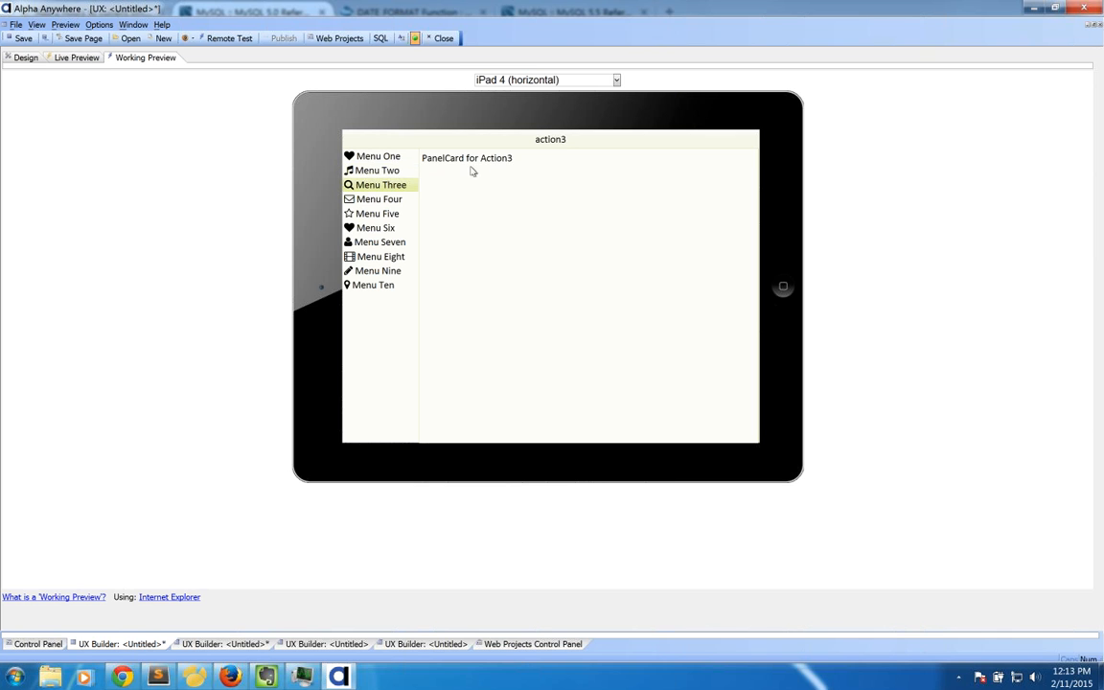
{"action": "left_click", "coordinate": [370, 202]}
{"action": "left_click", "coordinate": [370, 209]}
{"action": "left_click", "coordinate": [373, 182]}
{"action": "left_click", "coordinate": [373, 173]}
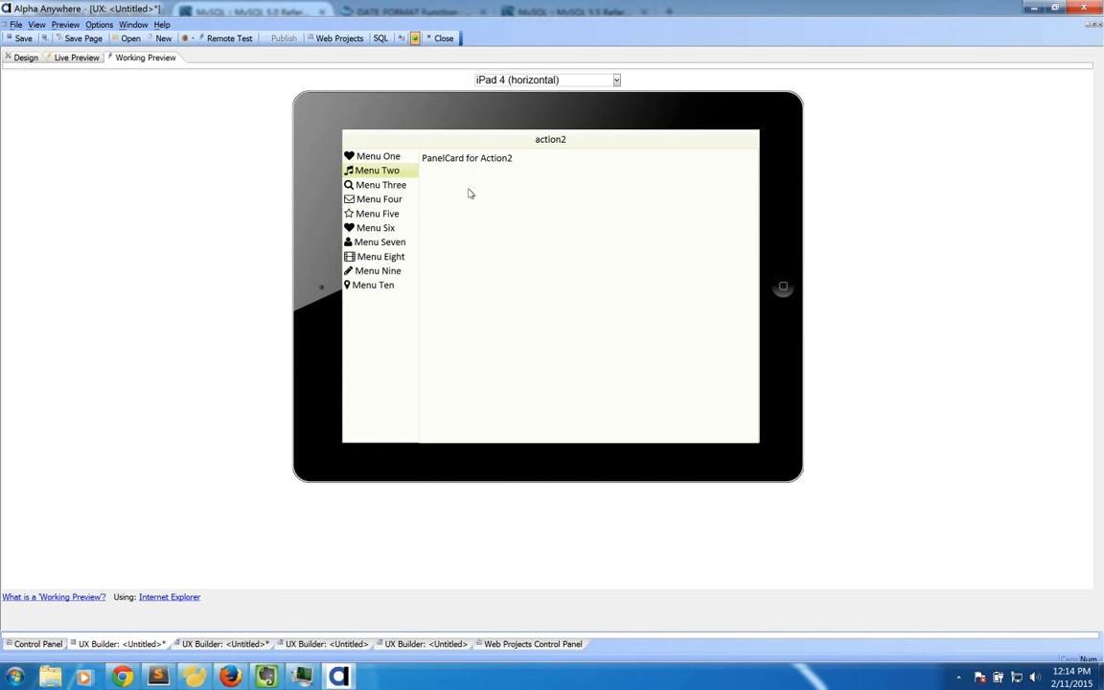
{"action": "left_click", "coordinate": [29, 58]}
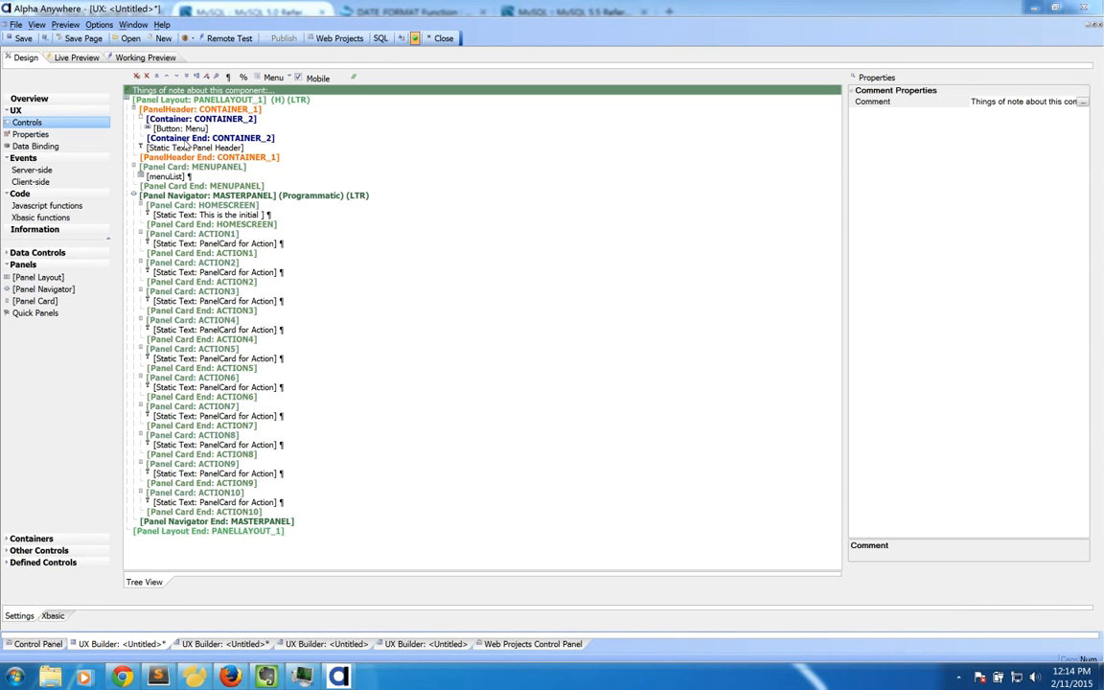
Step: Read the component's comment notes without changes, then show the horizontal iPad 4 working preview
{"action": "left_click", "coordinate": [177, 178]}
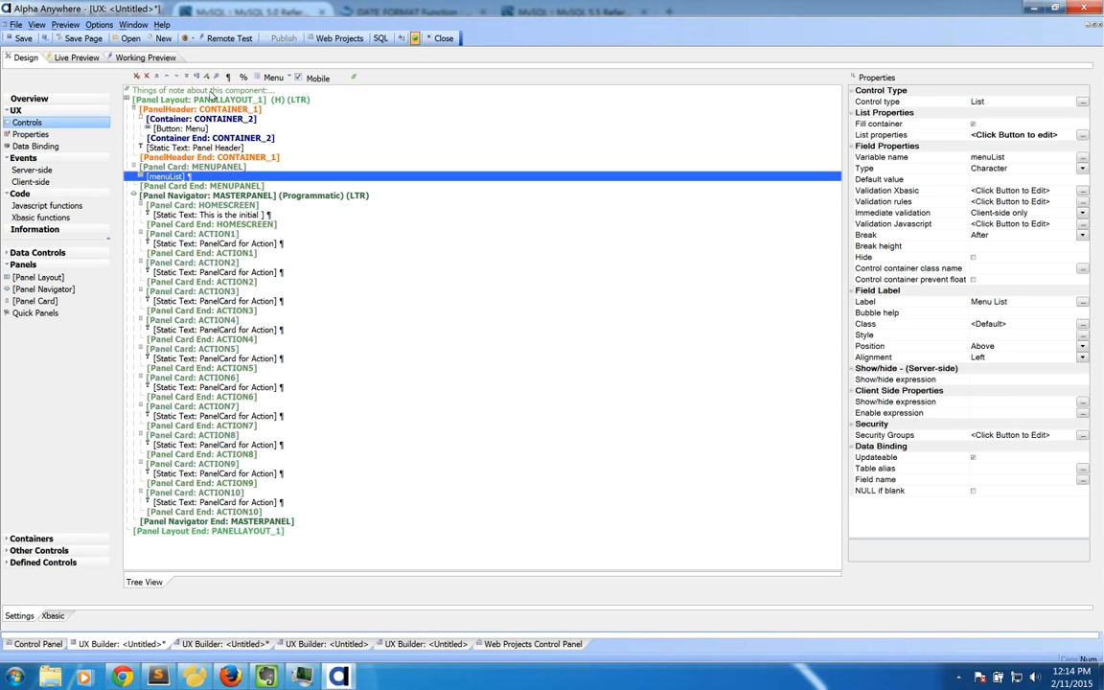
{"action": "left_click", "coordinate": [212, 91]}
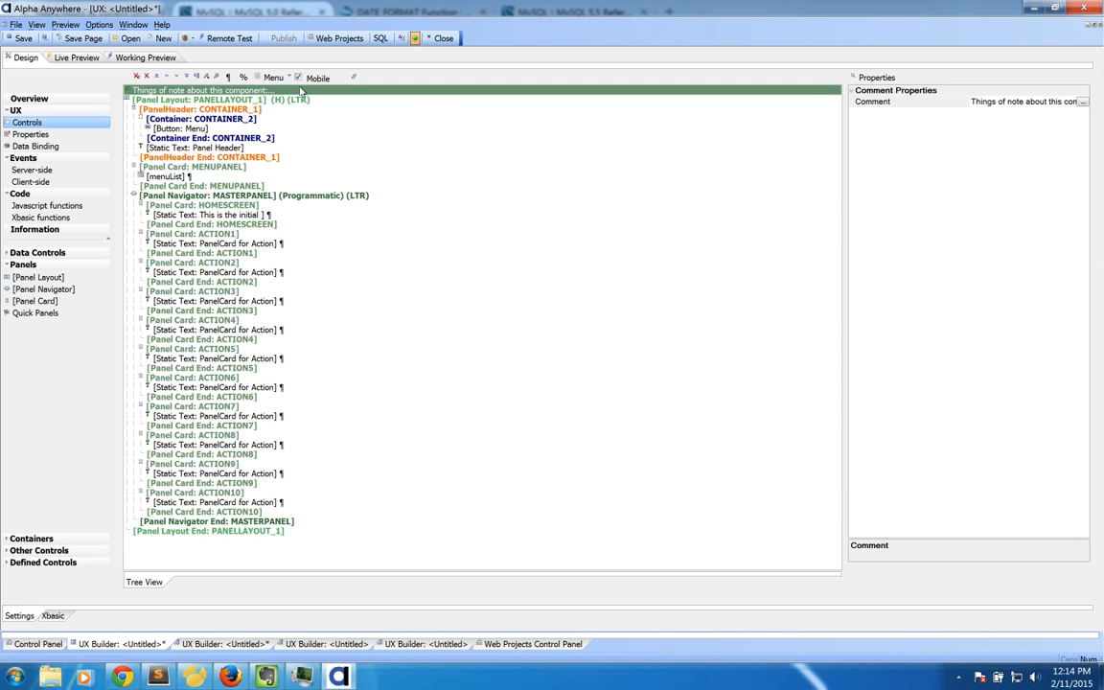
{"action": "double_click", "coordinate": [301, 91]}
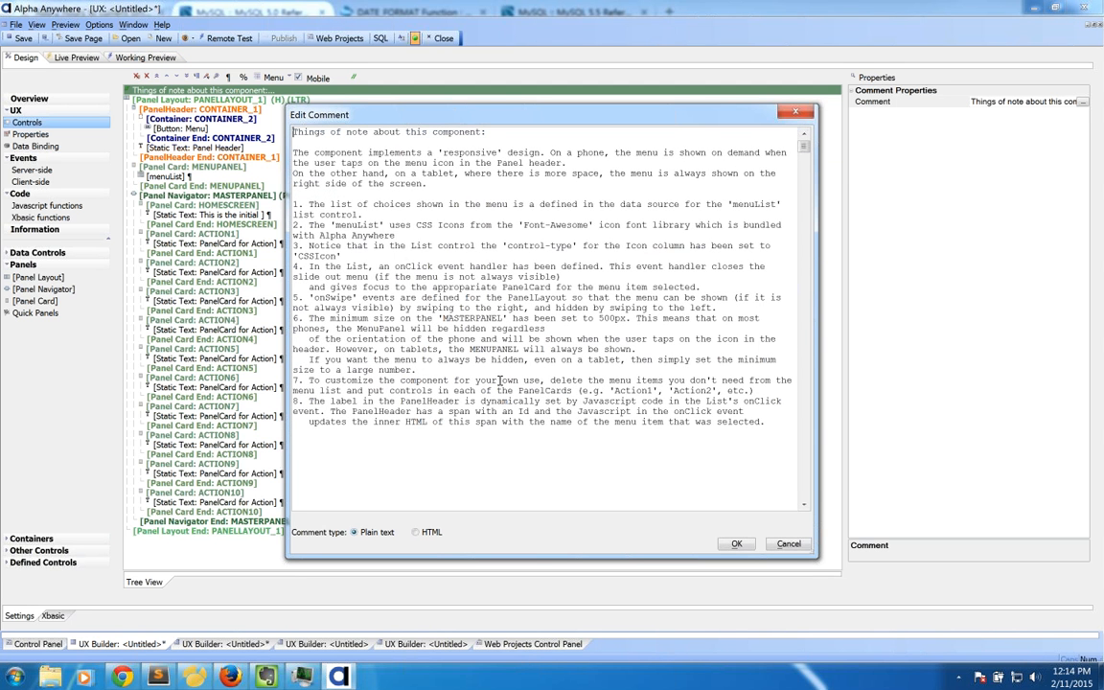
{"action": "left_click", "coordinate": [801, 545]}
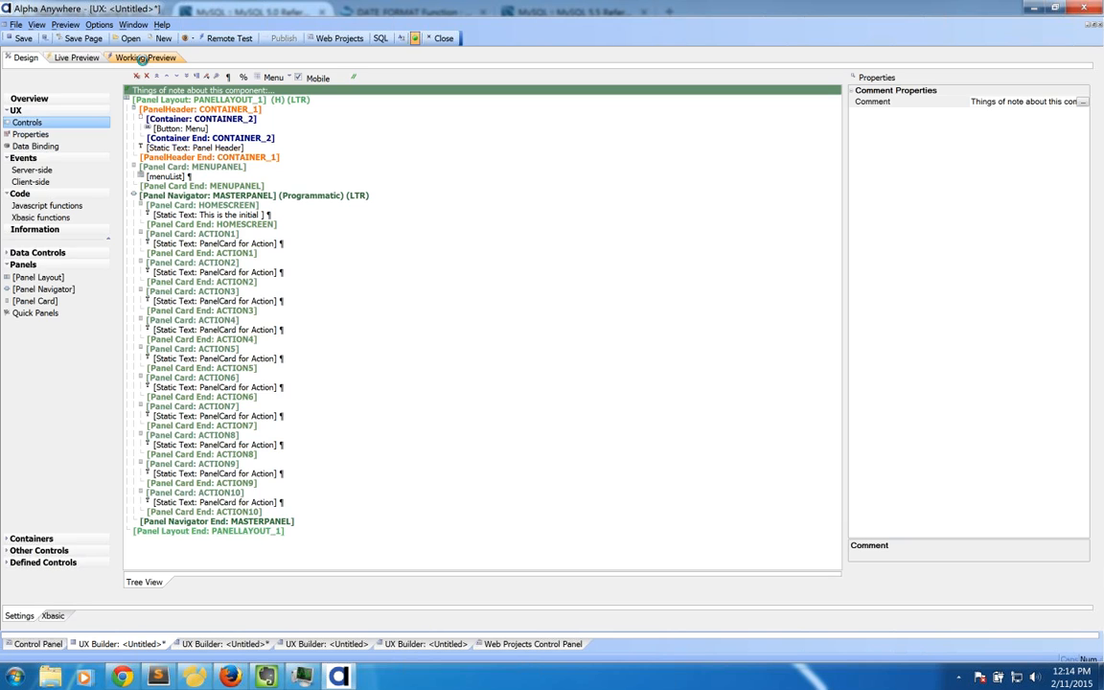
{"action": "left_click", "coordinate": [144, 58]}
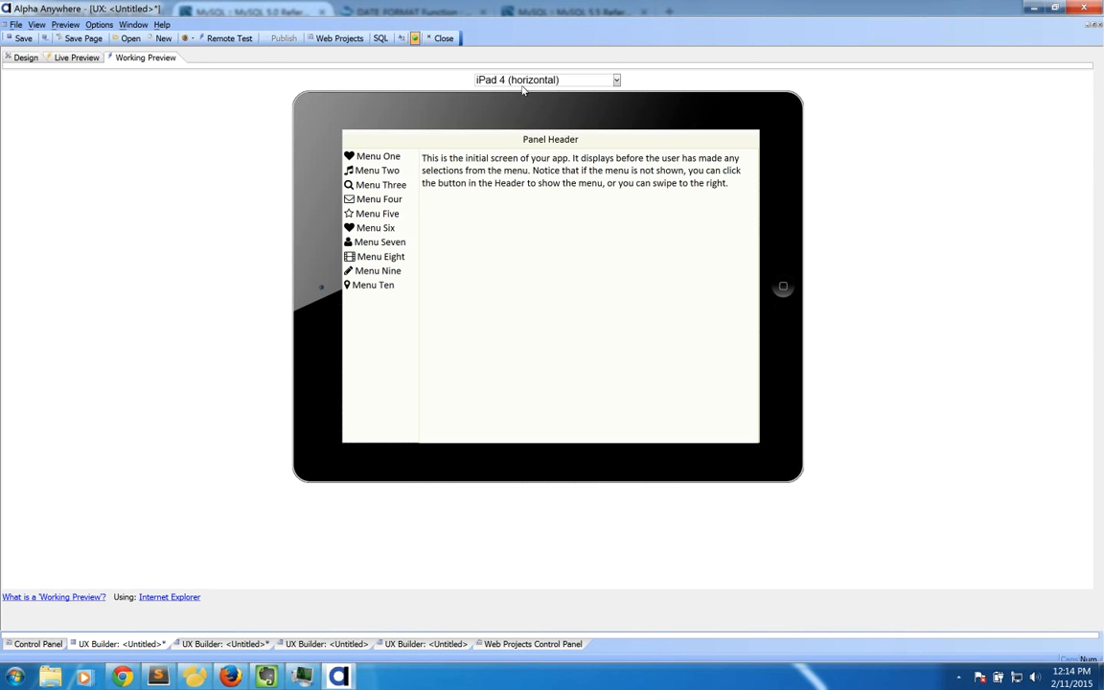
Step: Switch the preview to iPhone 5 portrait and toggle the slide-out side menu
{"action": "left_click", "coordinate": [473, 80]}
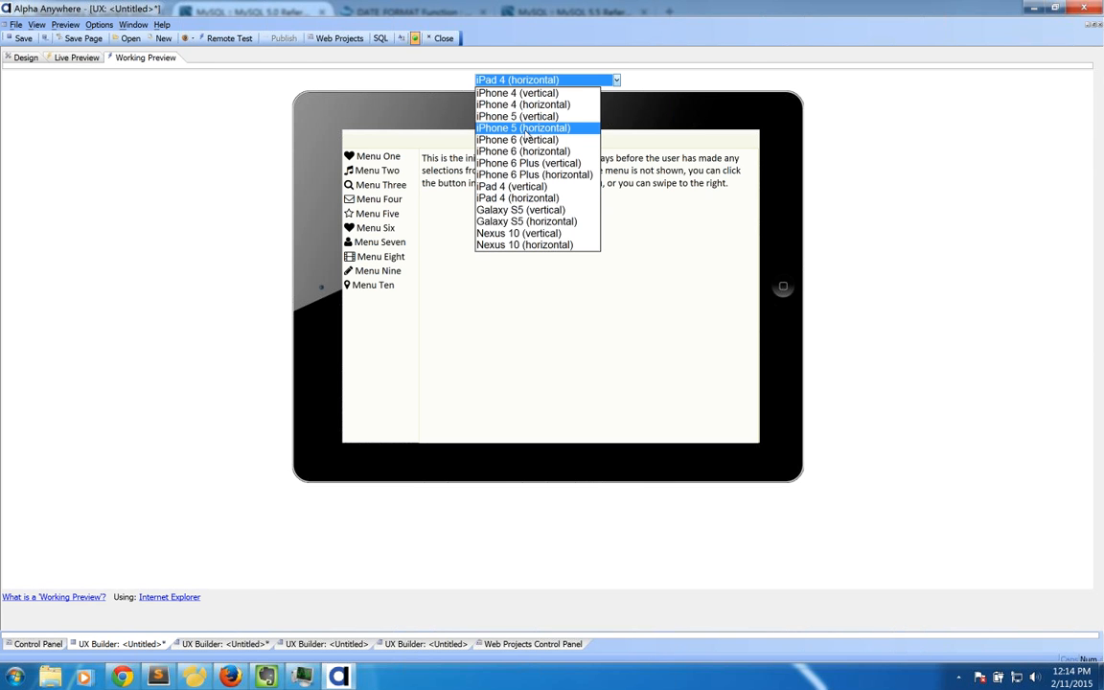
{"action": "left_click", "coordinate": [480, 116]}
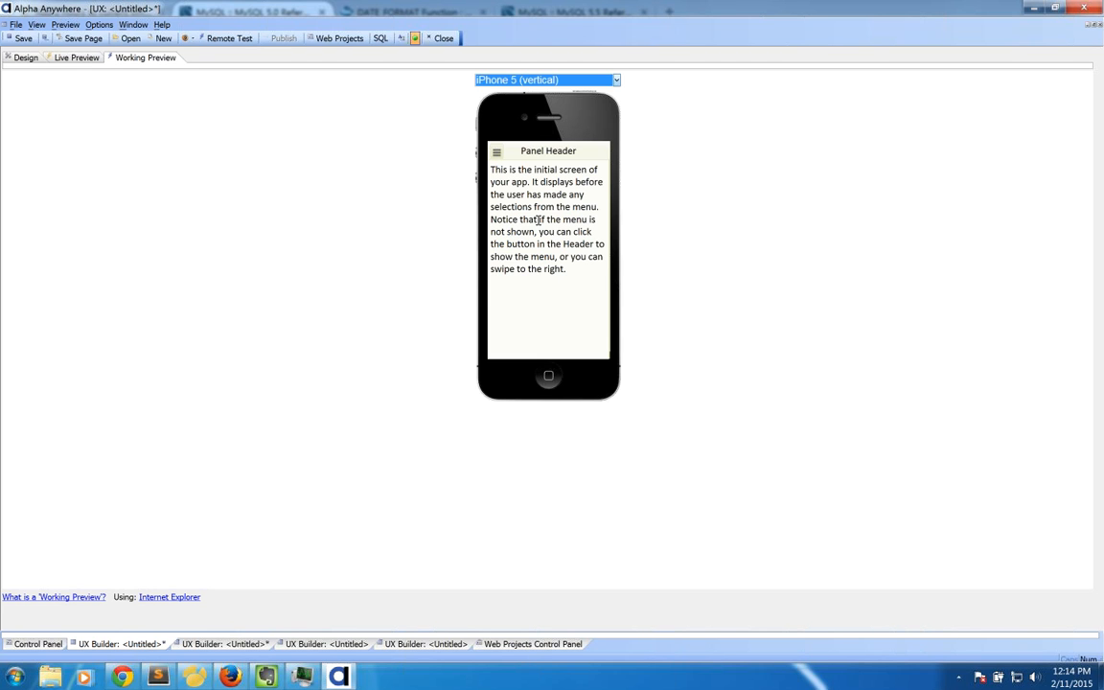
{"action": "left_click", "coordinate": [497, 153]}
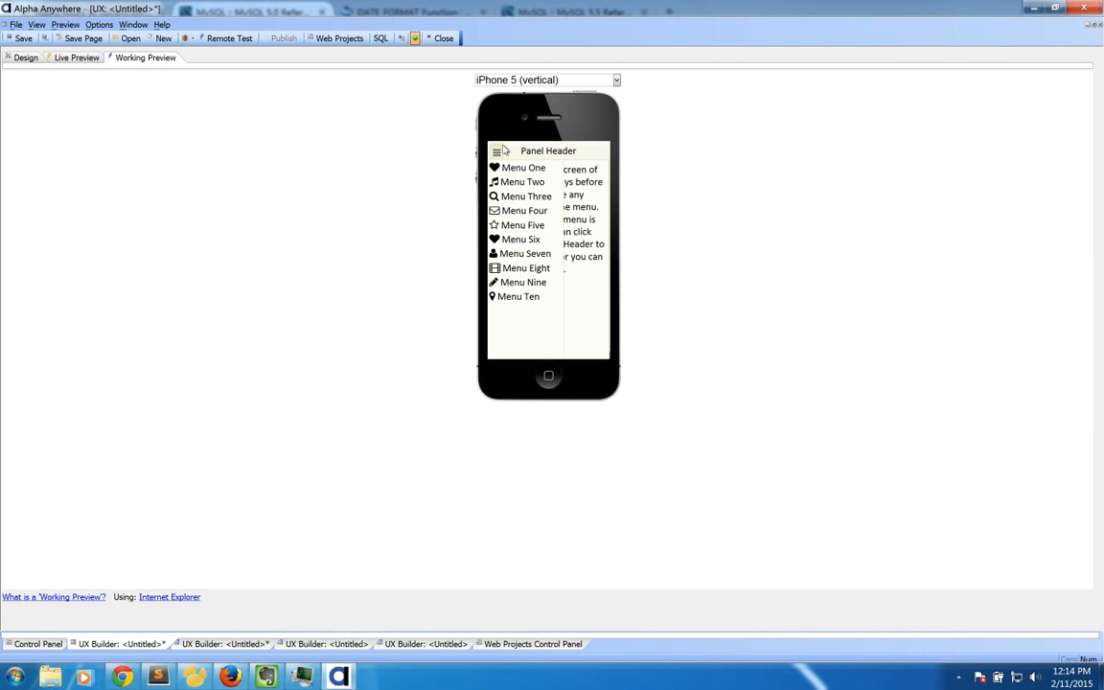
{"action": "left_click", "coordinate": [565, 221]}
{"action": "left_click", "coordinate": [497, 153]}
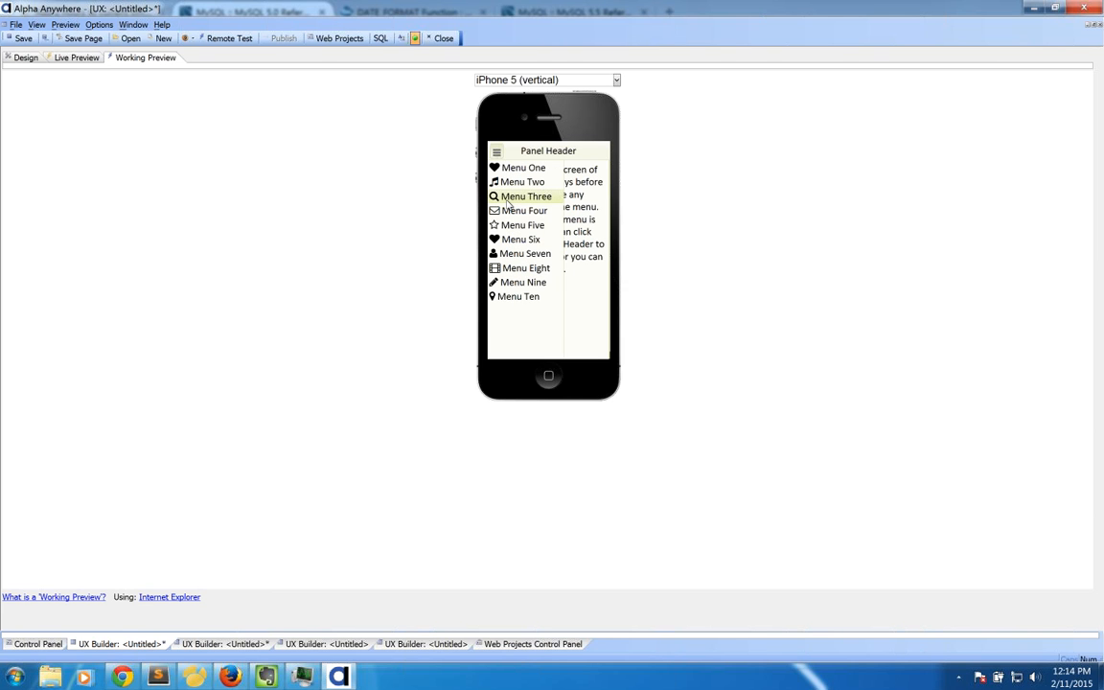
Step: Open the Menu Two, Menu Three and Menu One panels from the side menu, then return to design
{"action": "left_click", "coordinate": [506, 181]}
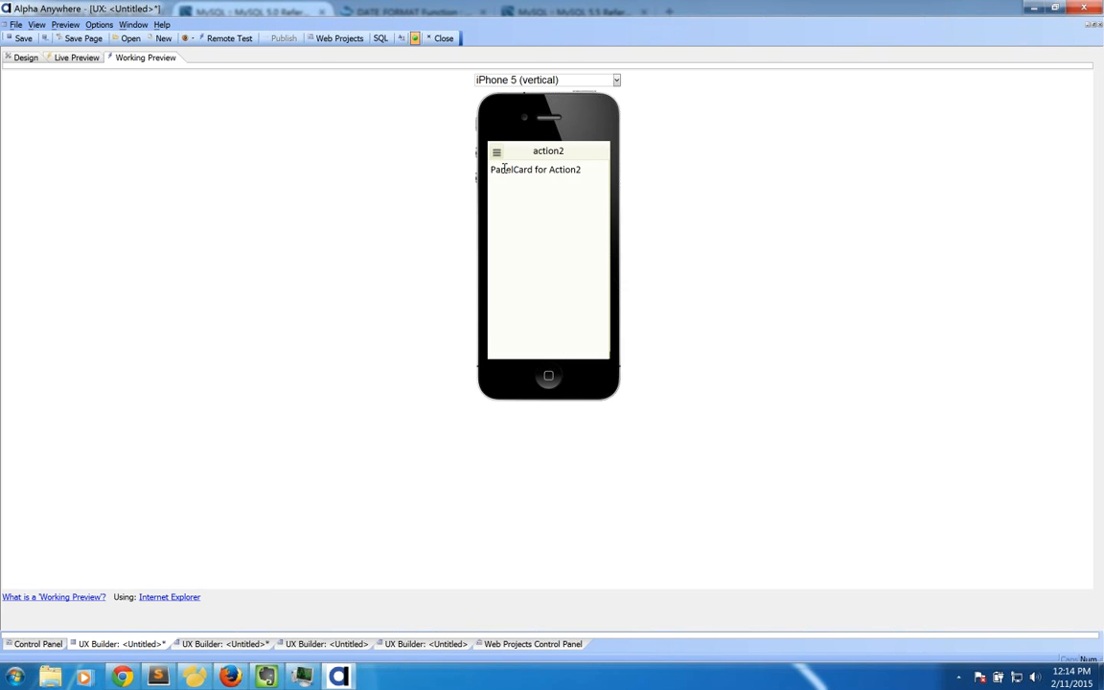
{"action": "left_click", "coordinate": [498, 153]}
{"action": "left_click", "coordinate": [507, 197]}
{"action": "left_click", "coordinate": [497, 154]}
{"action": "left_click", "coordinate": [500, 167]}
{"action": "left_click", "coordinate": [19, 58]}
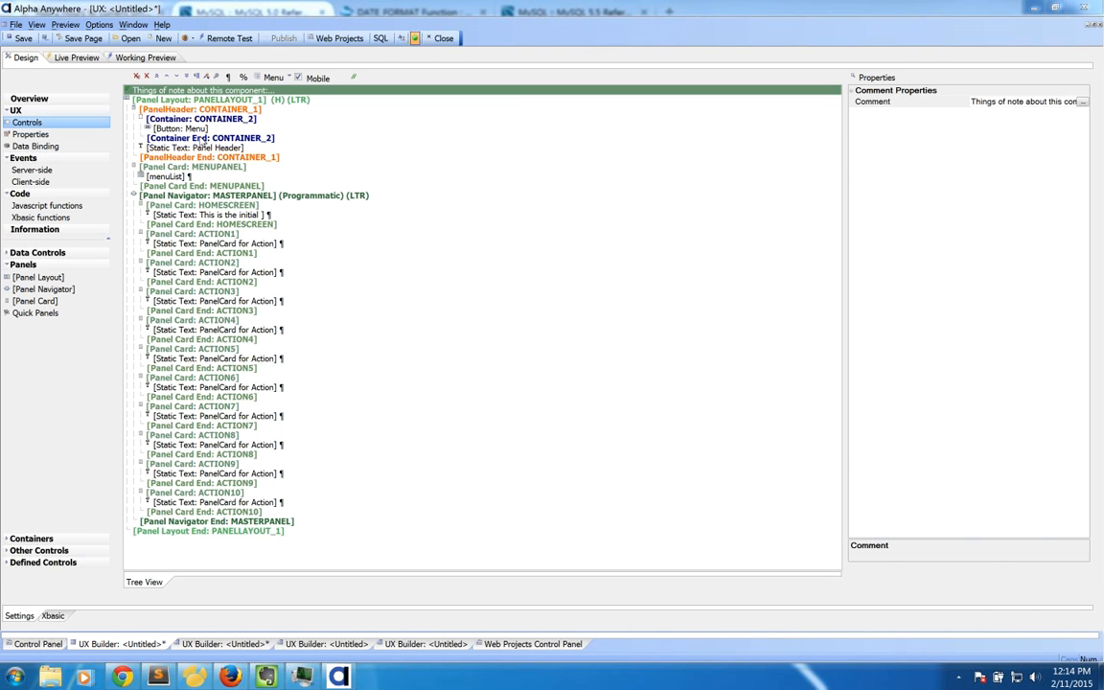
Step: Inspect the Menu button, CONTAINER_2, menuList and Panel Header text properties
{"action": "left_click", "coordinate": [182, 128]}
{"action": "left_click", "coordinate": [189, 118]}
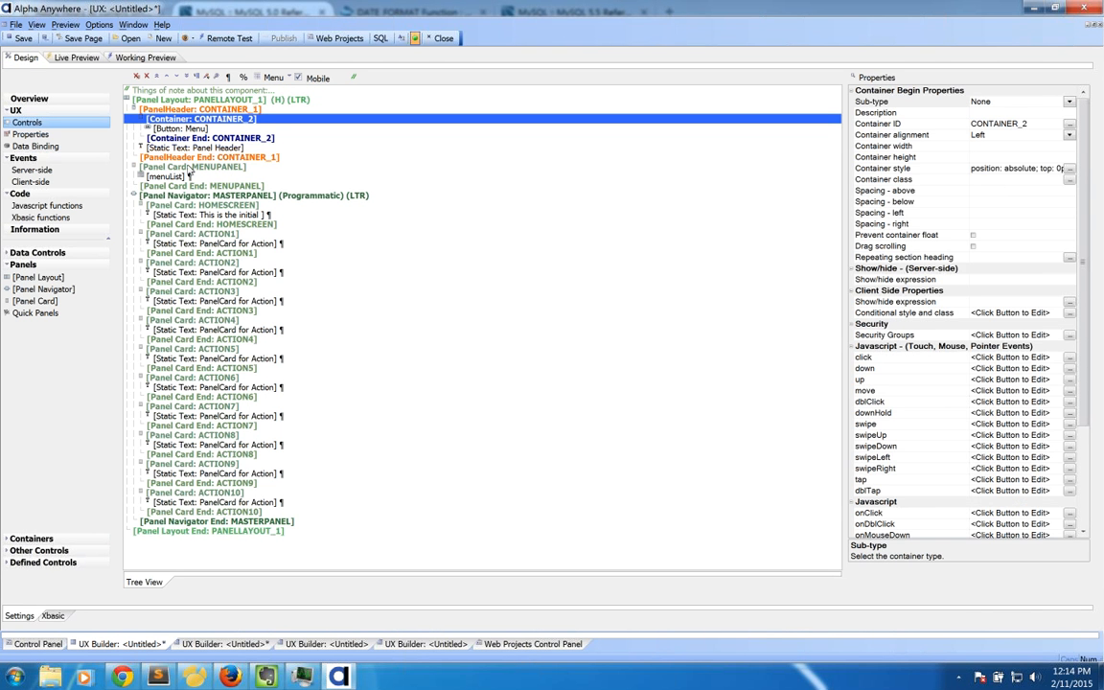
{"action": "left_click", "coordinate": [172, 176]}
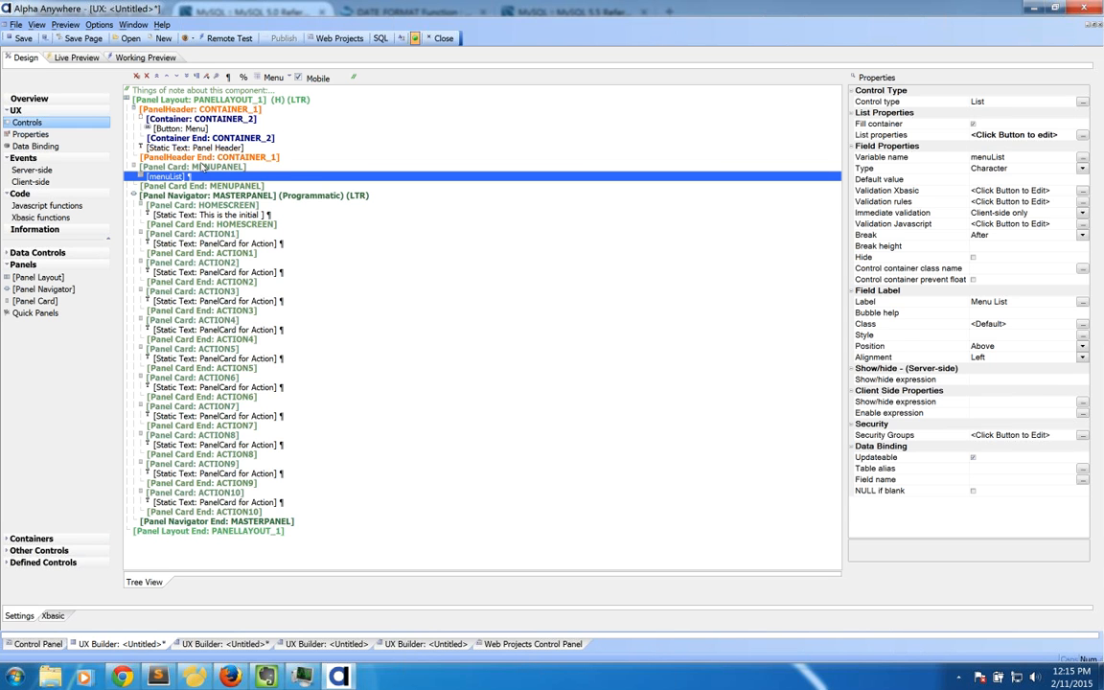
{"action": "left_click", "coordinate": [174, 128]}
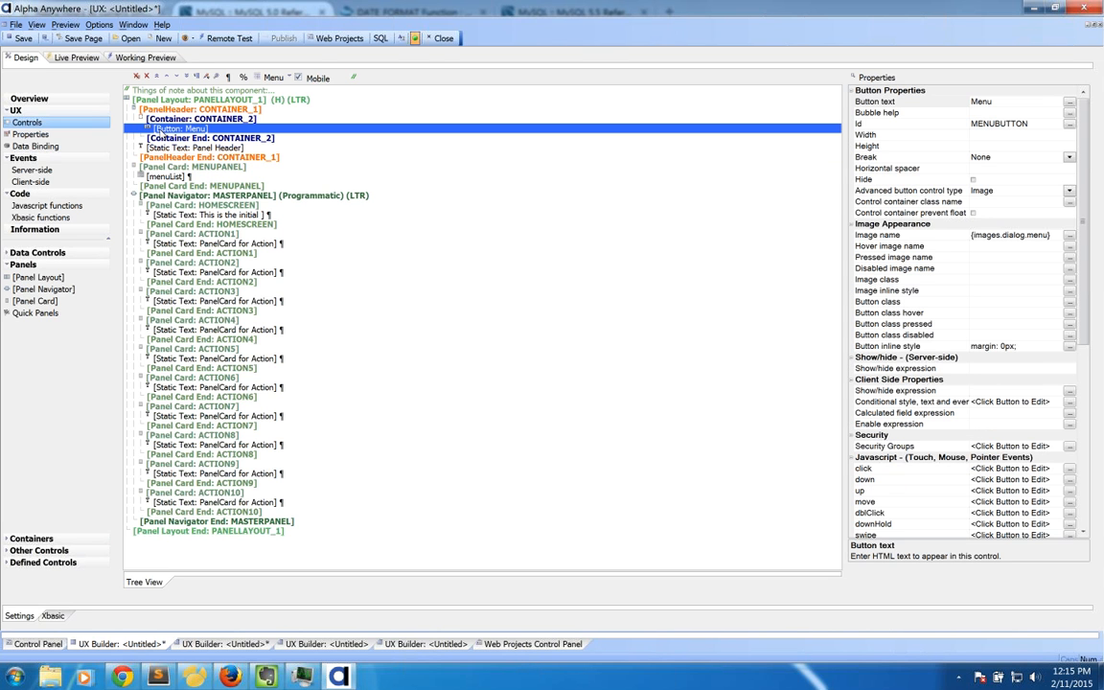
{"action": "left_click", "coordinate": [1083, 428]}
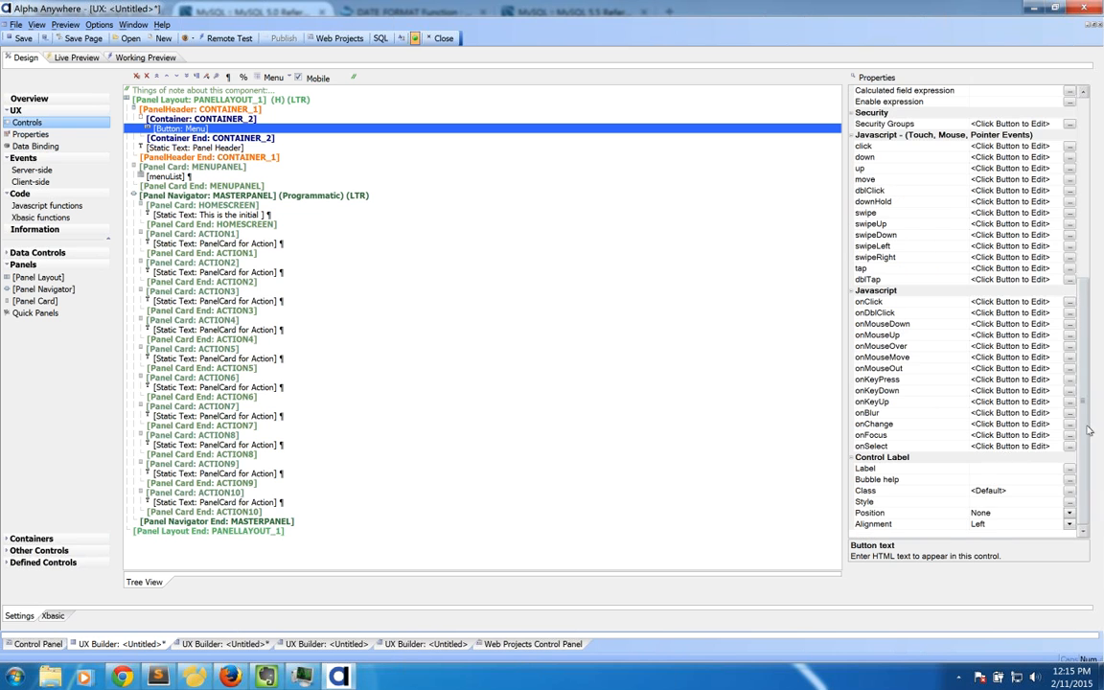
{"action": "left_click_drag", "start_coordinate": [1080, 389], "coordinate": [1079, 383]}
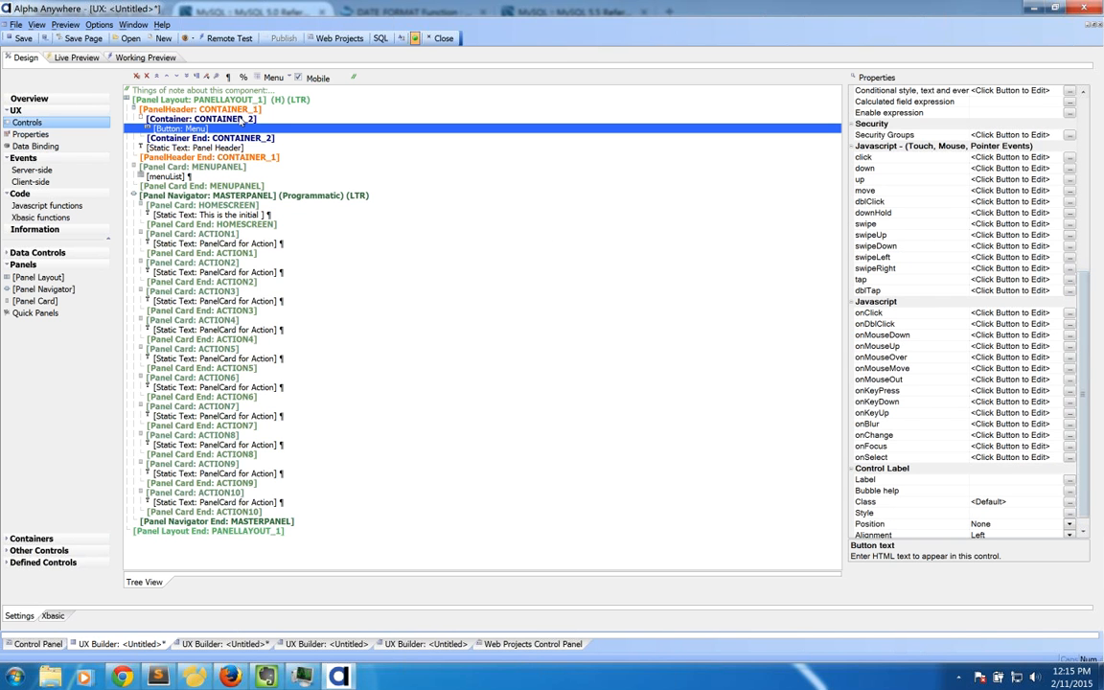
{"action": "left_click", "coordinate": [231, 128]}
{"action": "left_click", "coordinate": [230, 147]}
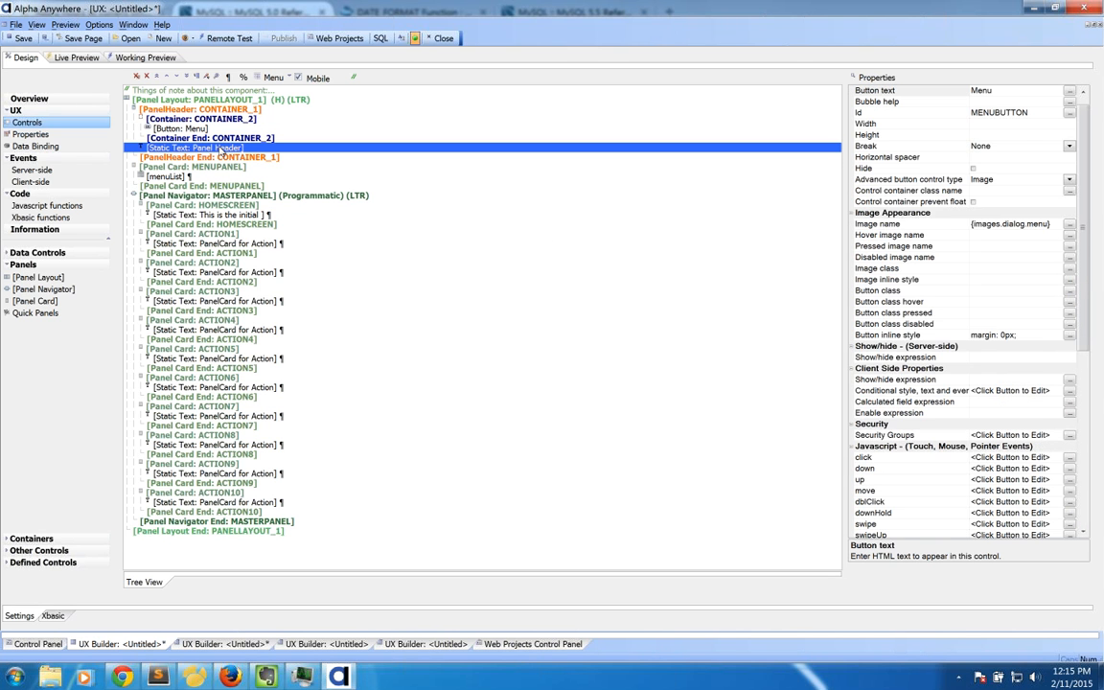
{"action": "left_click", "coordinate": [208, 176]}
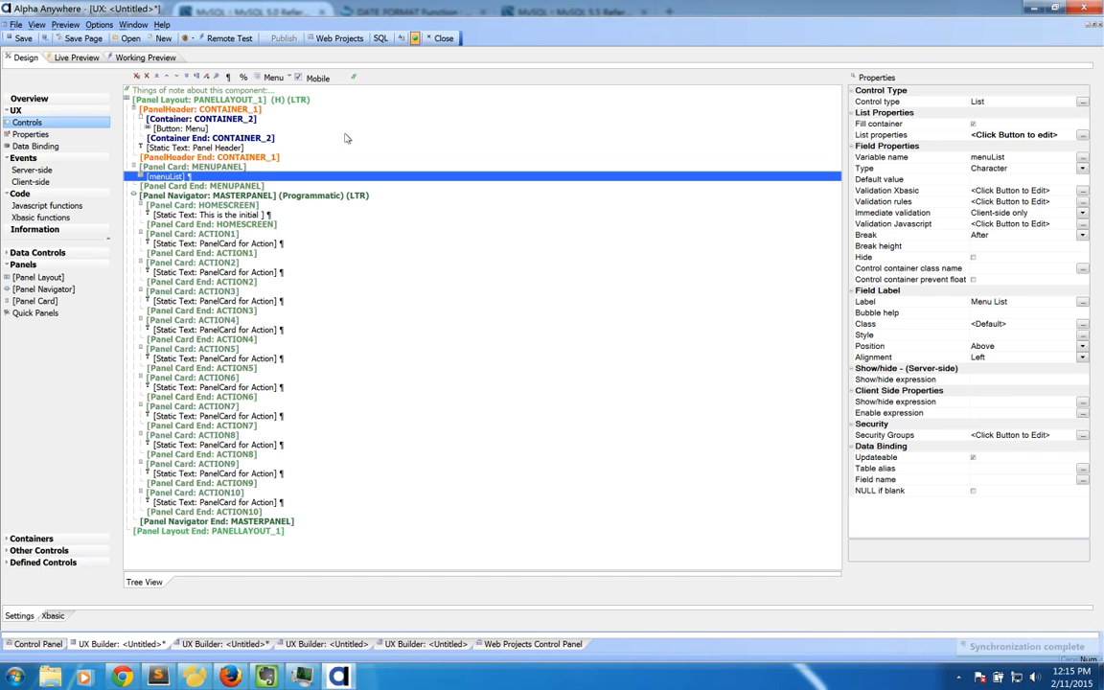
{"action": "left_click", "coordinate": [229, 129]}
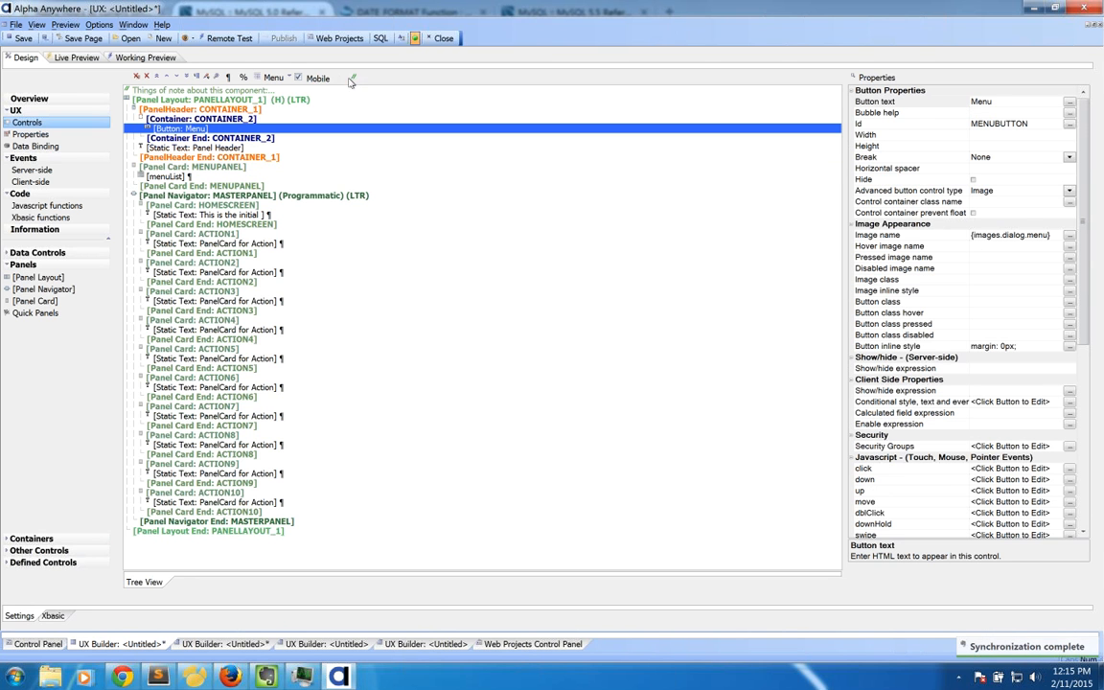
Step: Read the comment's MASTERPANEL 500px minimum-size note, then show the iPhone 5 portrait preview again
{"action": "left_click", "coordinate": [232, 92]}
{"action": "double_click", "coordinate": [233, 93]}
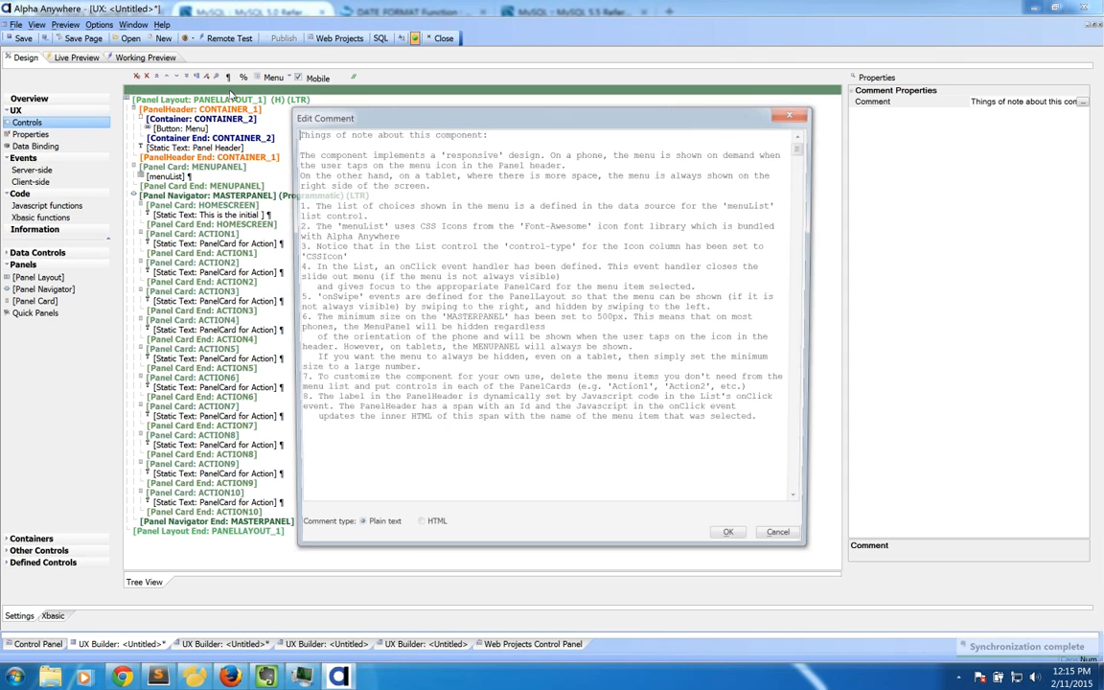
{"action": "left_click_drag", "start_coordinate": [333, 318], "coordinate": [554, 318]}
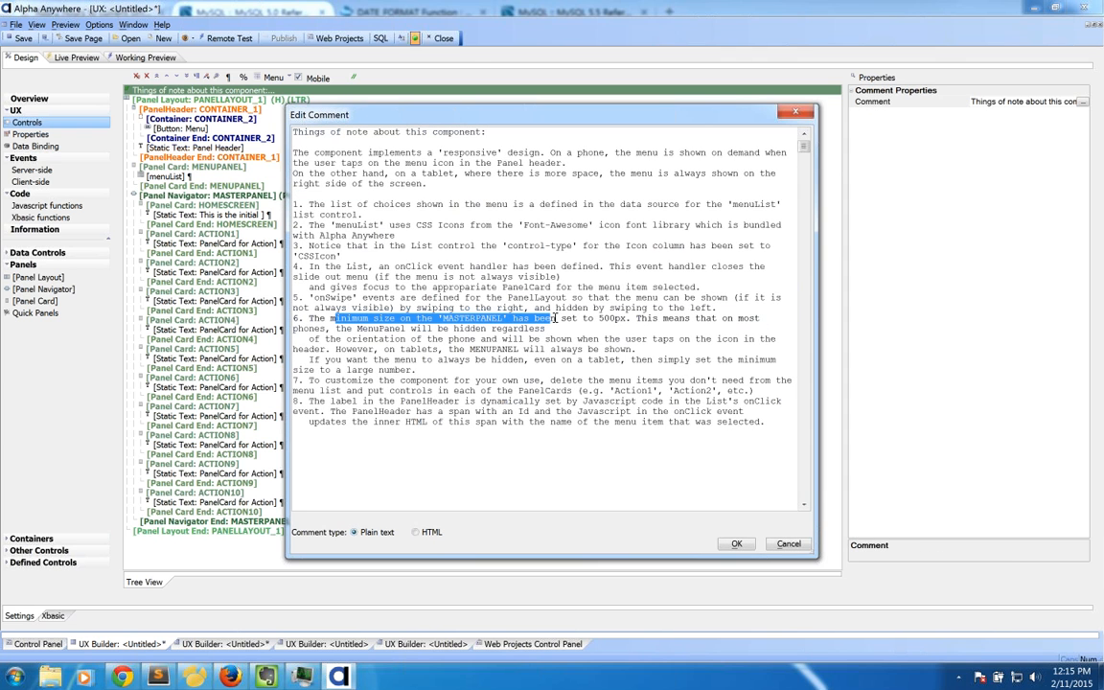
{"action": "mouse_move", "coordinate": [554, 318]}
{"action": "left_mouse_down"}
{"action": "mouse_move", "coordinate": [613, 322]}
{"action": "mouse_move", "coordinate": [546, 333]}
{"action": "left_mouse_up"}
{"action": "left_click", "coordinate": [547, 333]}
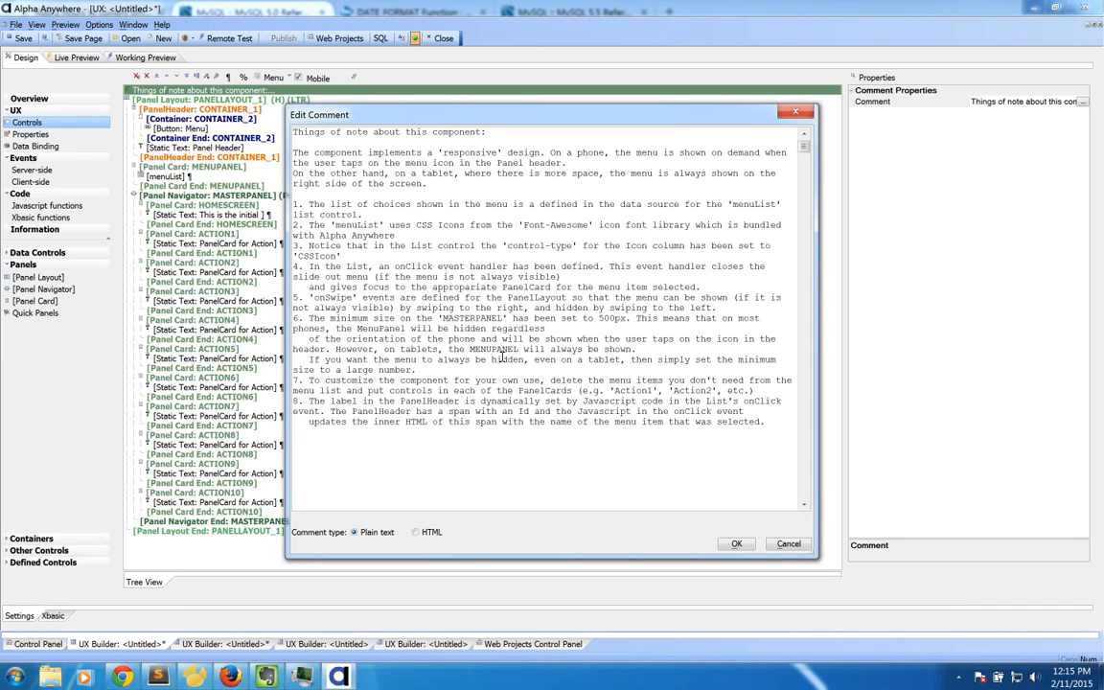
{"action": "left_click", "coordinate": [789, 545]}
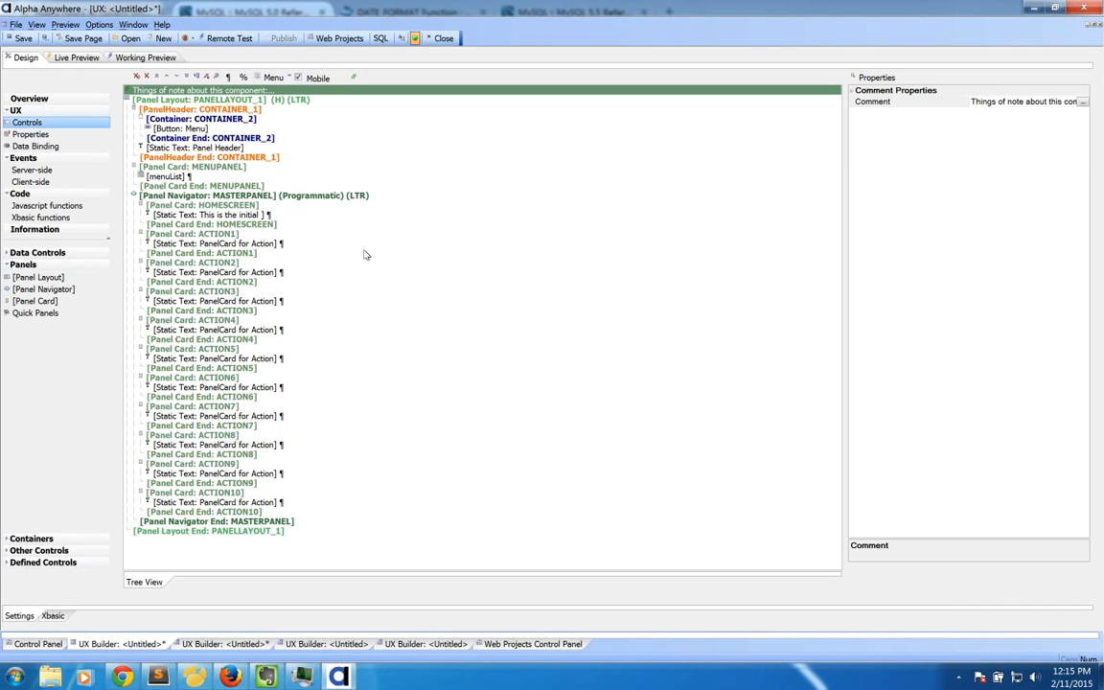
{"action": "left_click", "coordinate": [141, 59]}
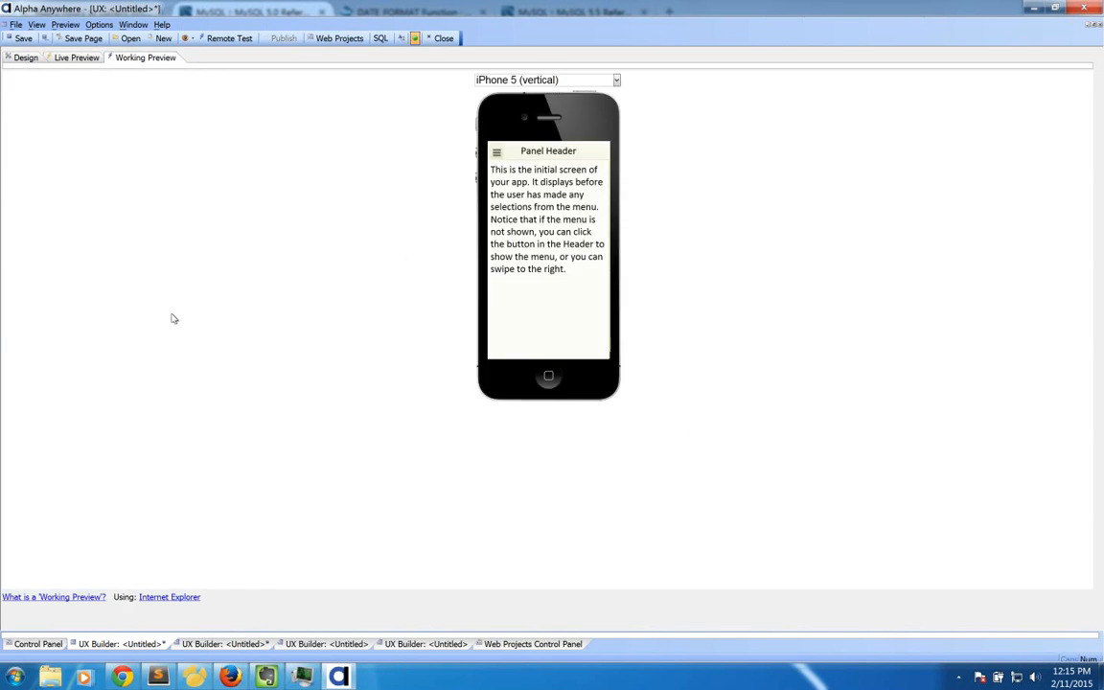
Step: View the working previews of the second, third and fourth open UX components, then show the Web Projects Control Panel
{"action": "left_click", "coordinate": [227, 643]}
{"action": "left_click", "coordinate": [149, 58]}
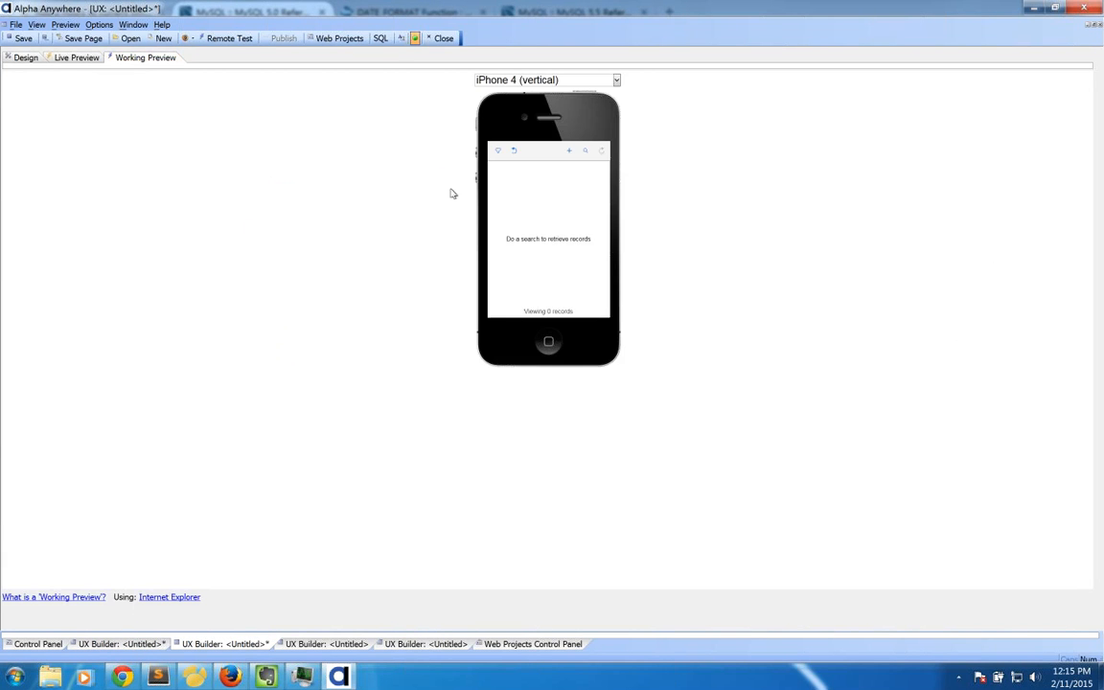
{"action": "left_click", "coordinate": [325, 643]}
{"action": "left_click", "coordinate": [402, 643]}
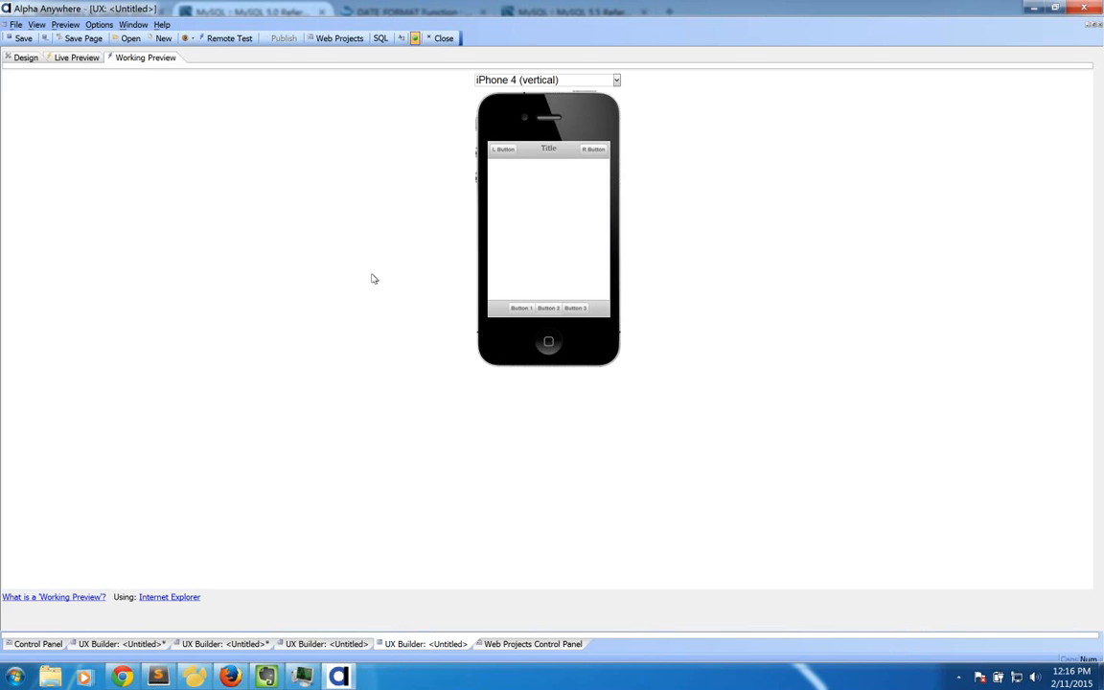
{"action": "left_click", "coordinate": [23, 57]}
{"action": "left_click", "coordinate": [484, 644]}
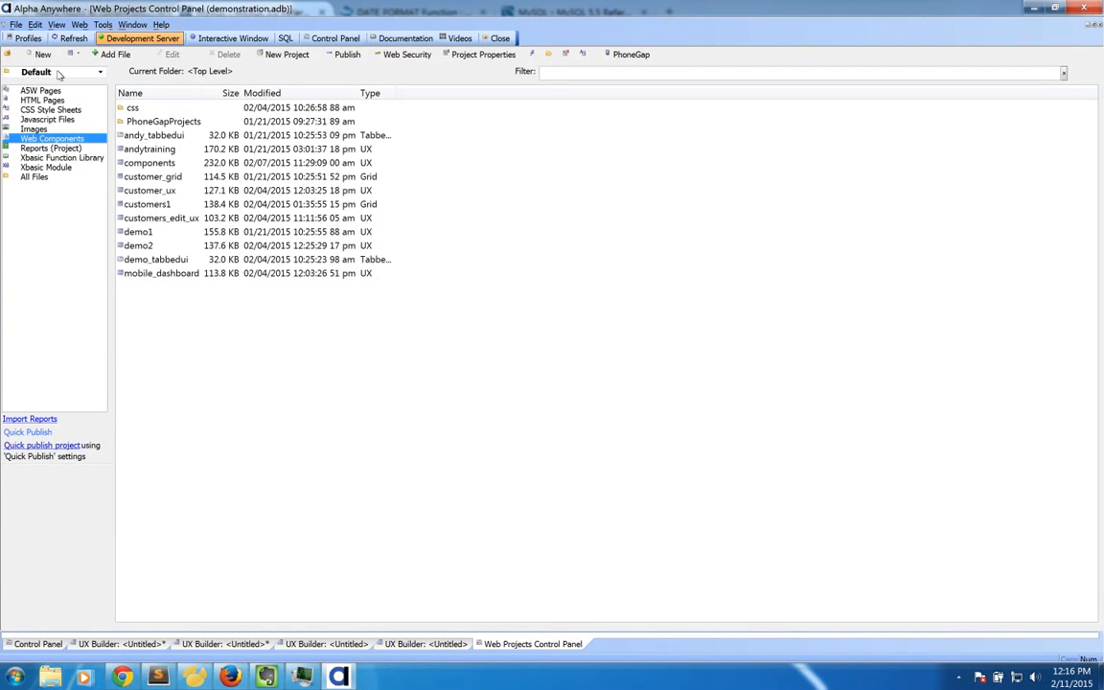
Step: Browse the UX component templates without creating one, then return to the split-view component
{"action": "left_click", "coordinate": [42, 55]}
{"action": "double_click", "coordinate": [402, 185]}
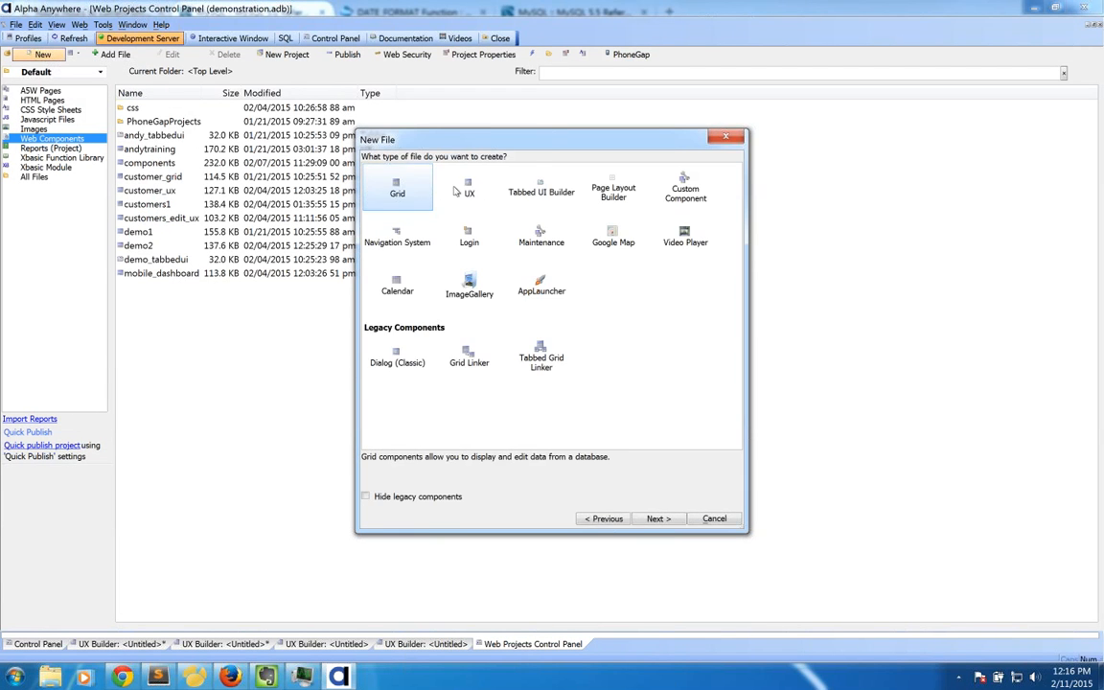
{"action": "left_click", "coordinate": [472, 191]}
{"action": "double_click", "coordinate": [472, 192]}
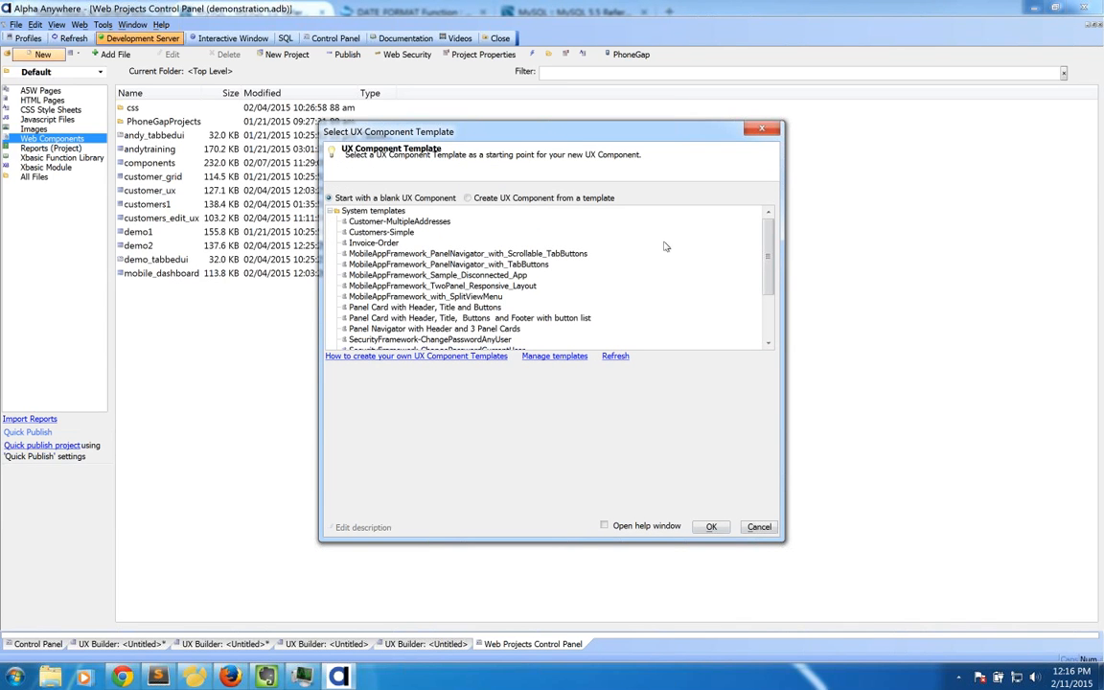
{"action": "scroll", "coordinate": [767, 256], "scroll_direction": "down", "scroll_amount": 1}
{"action": "mouse_move", "coordinate": [765, 257]}
{"action": "left_mouse_down"}
{"action": "mouse_move", "coordinate": [764, 288]}
{"action": "mouse_move", "coordinate": [762, 250]}
{"action": "left_mouse_up"}
{"action": "key", "text": "Escape"}
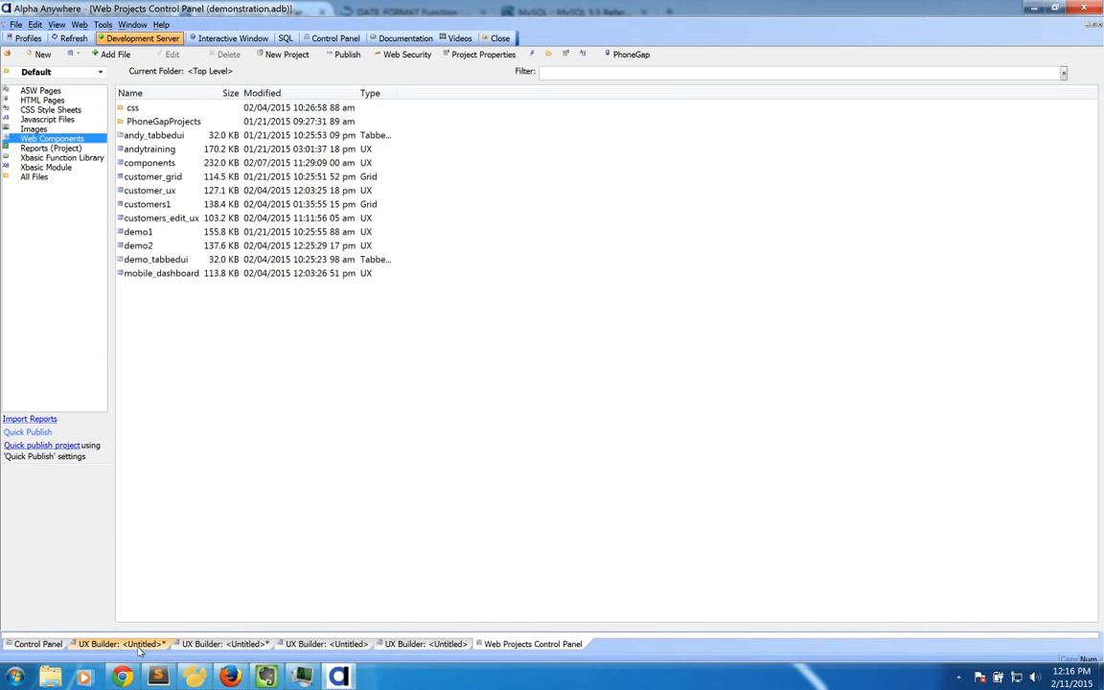
{"action": "left_click", "coordinate": [140, 647]}
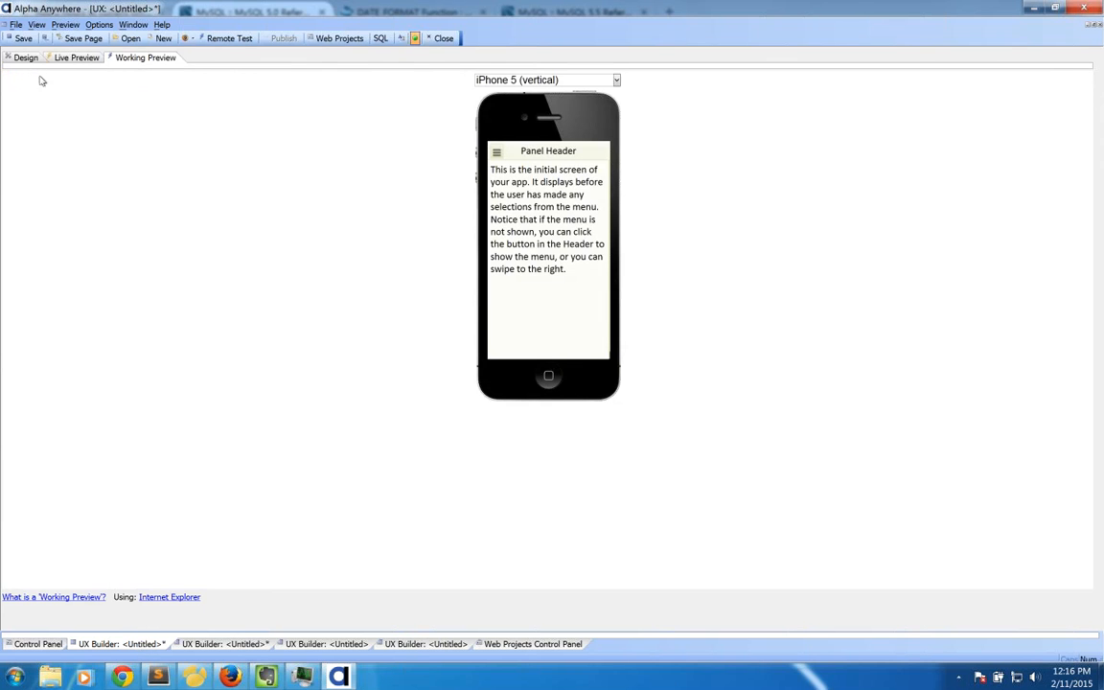
{"action": "left_click", "coordinate": [29, 58]}
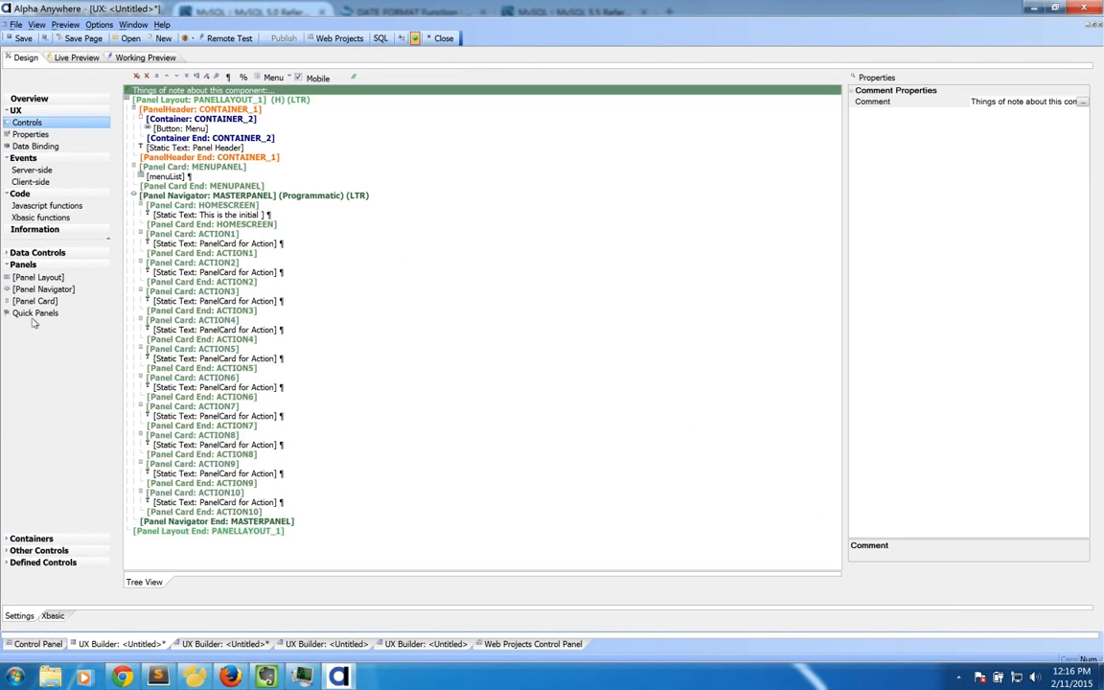
{"action": "double_click", "coordinate": [81, 317]}
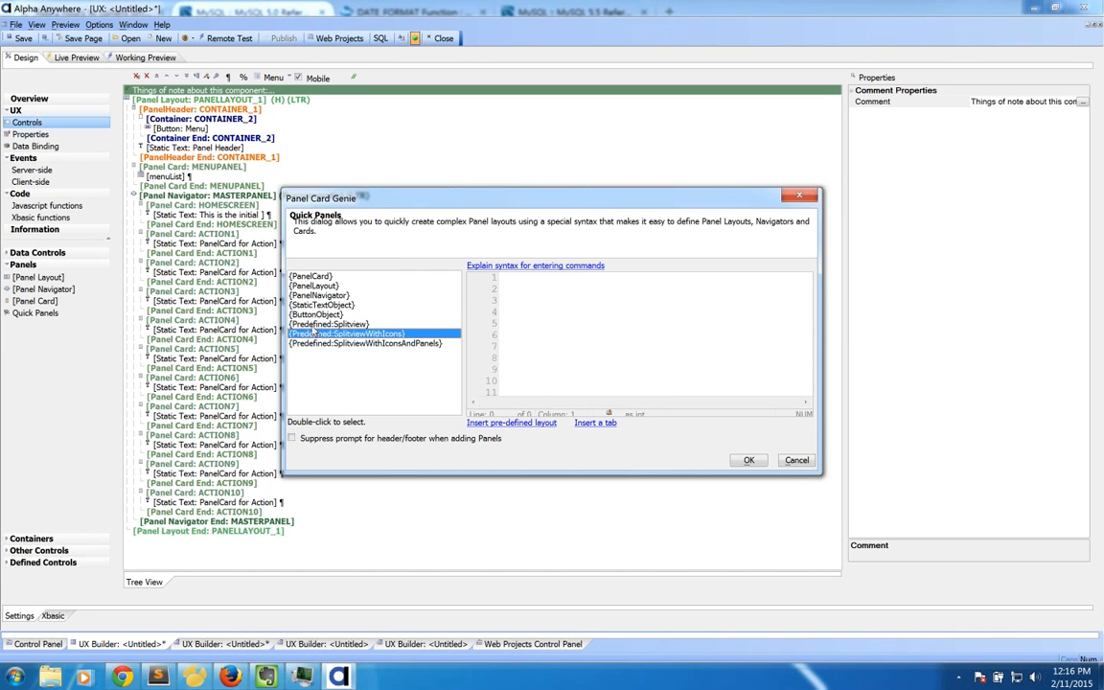
{"action": "left_click", "coordinate": [316, 335]}
{"action": "left_click", "coordinate": [318, 343]}
{"action": "left_click", "coordinate": [318, 335]}
{"action": "left_click", "coordinate": [511, 423]}
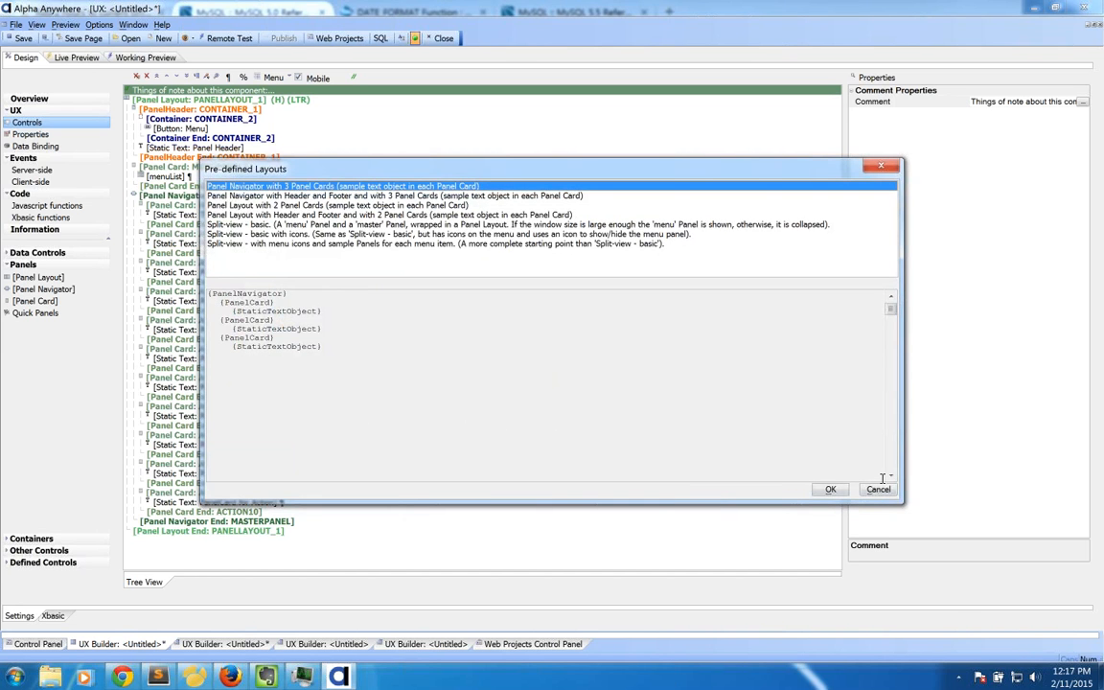
{"action": "left_click", "coordinate": [878, 490]}
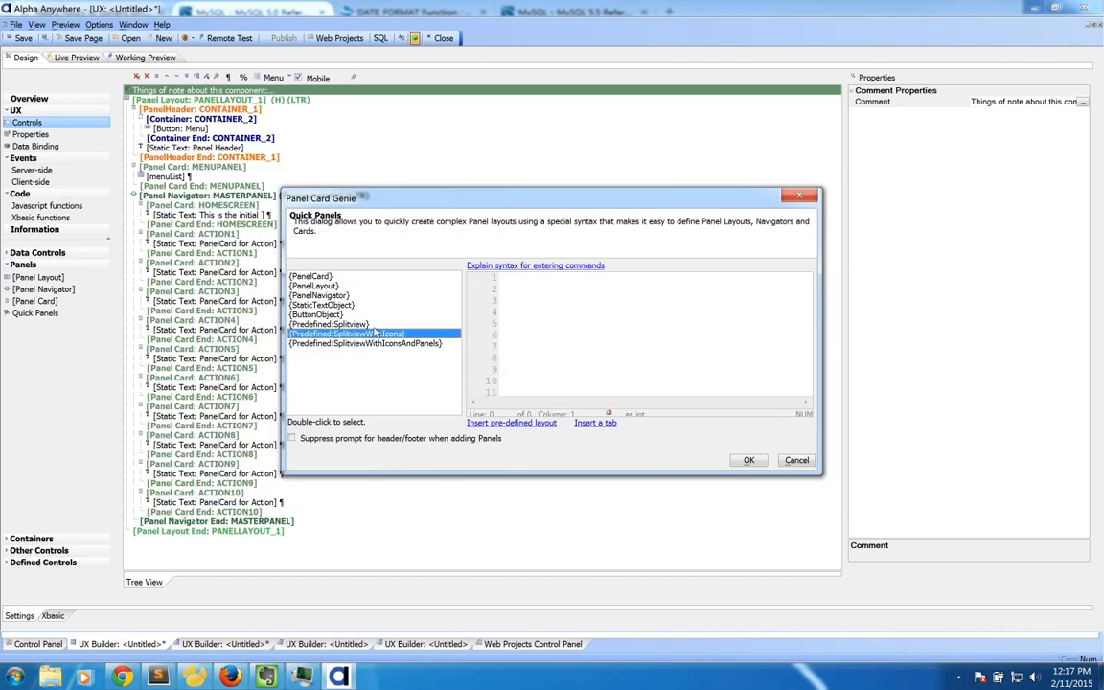
{"action": "left_click", "coordinate": [541, 424]}
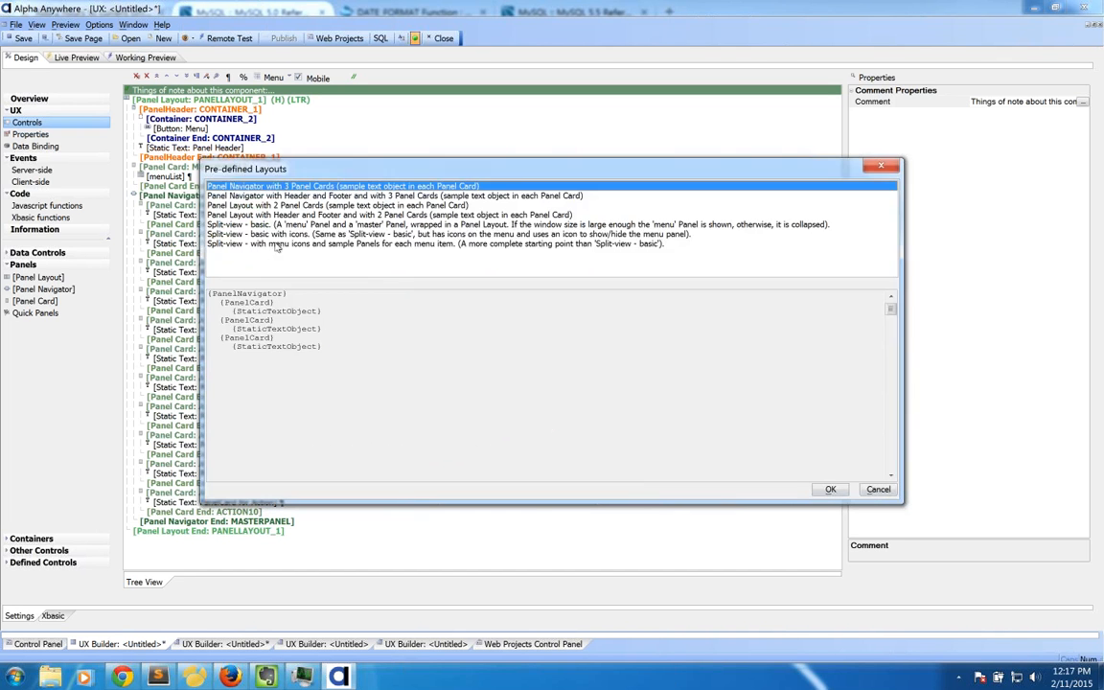
{"action": "left_click", "coordinate": [281, 244]}
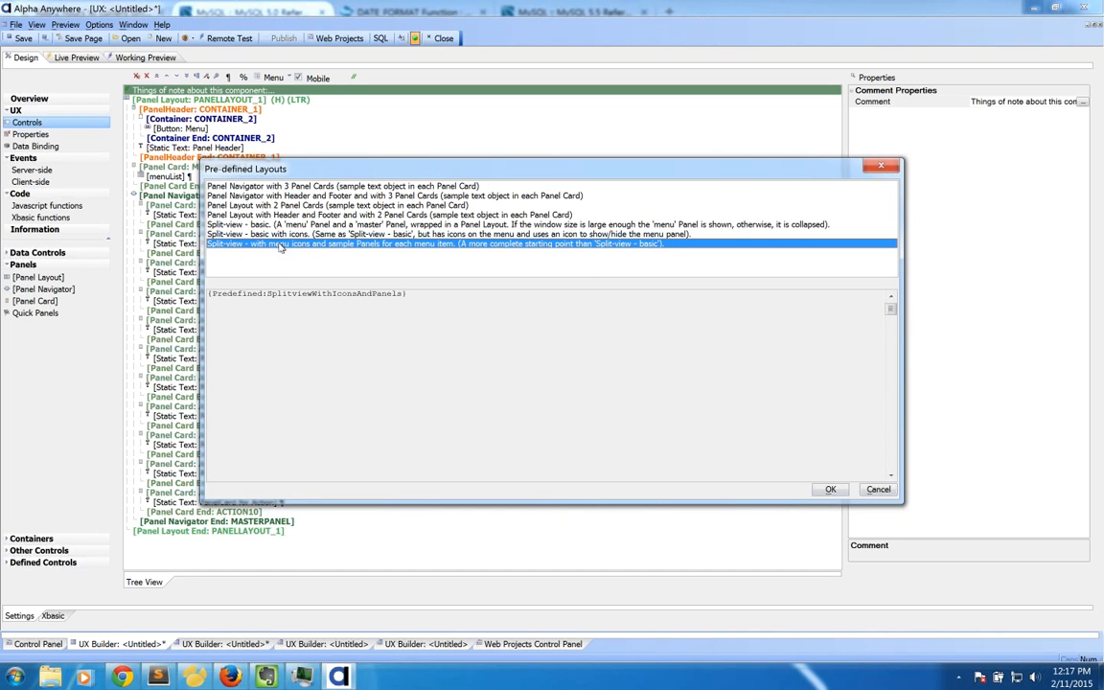
{"action": "left_click", "coordinate": [273, 206]}
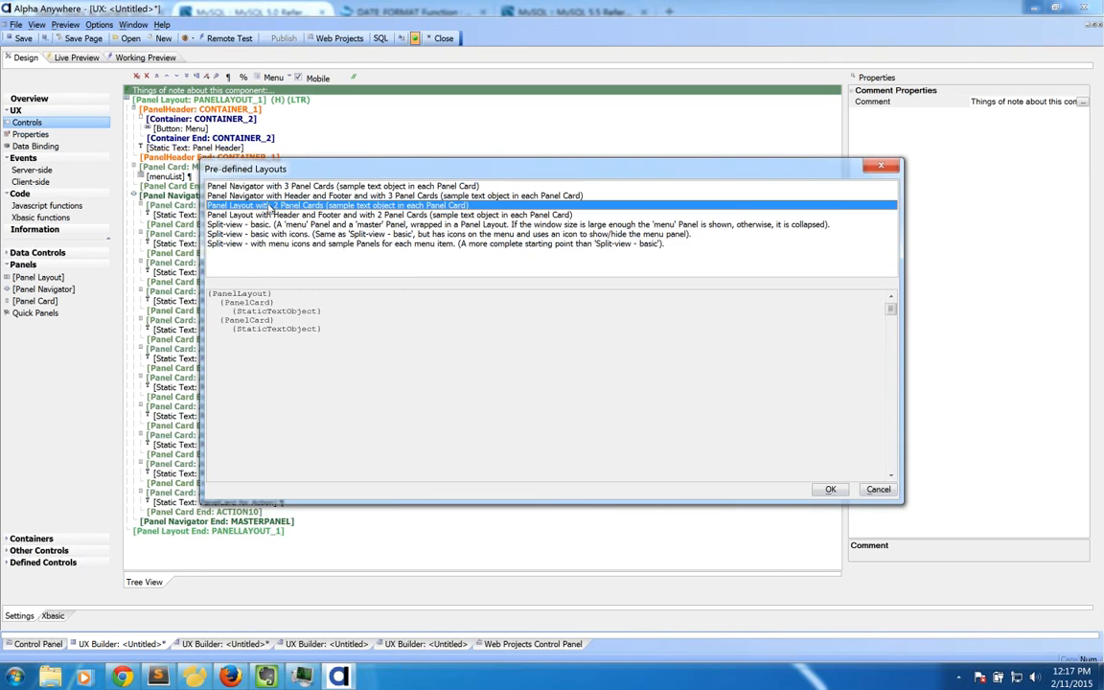
{"action": "left_click", "coordinate": [273, 196]}
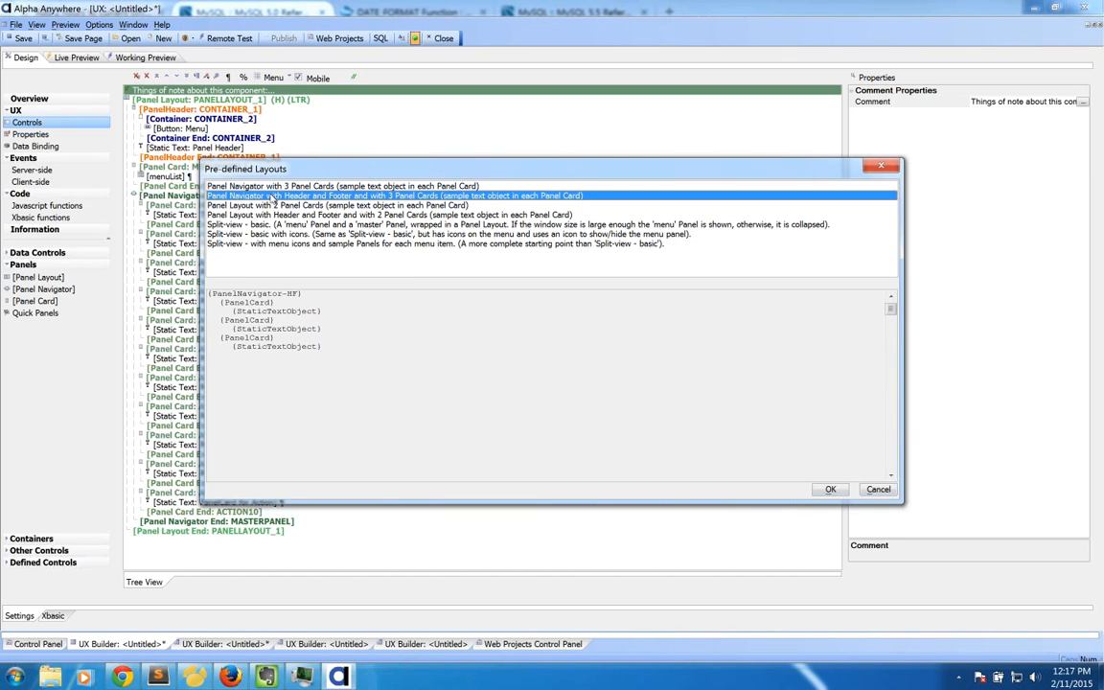
{"action": "left_click", "coordinate": [274, 205]}
{"action": "left_click", "coordinate": [272, 216]}
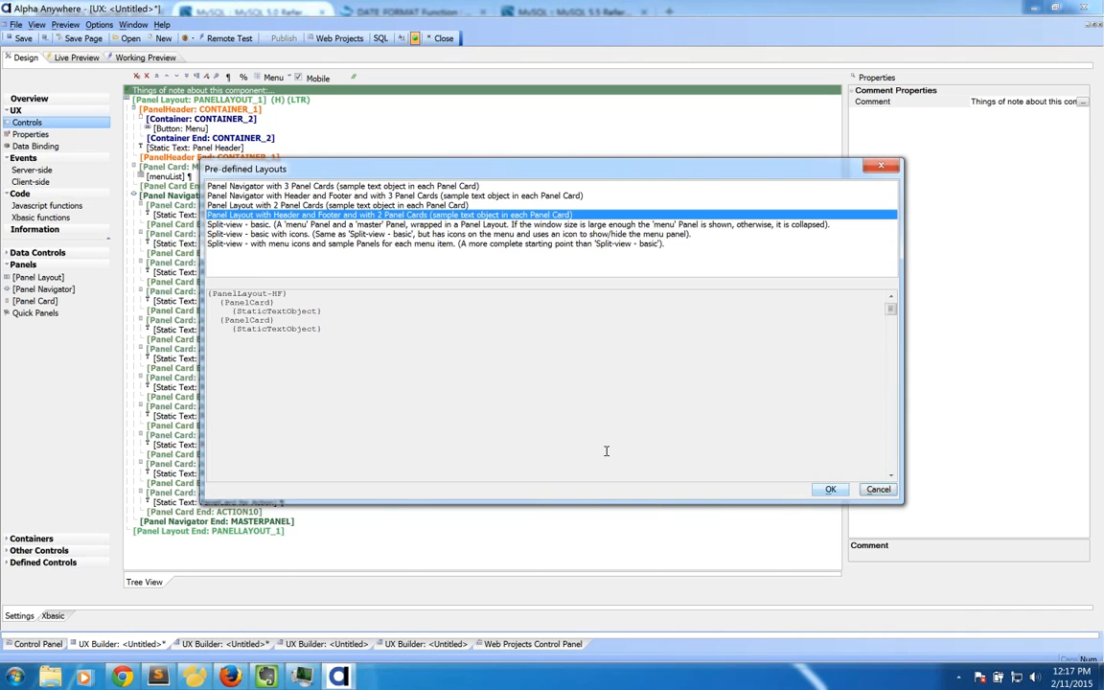
{"action": "left_click", "coordinate": [830, 489]}
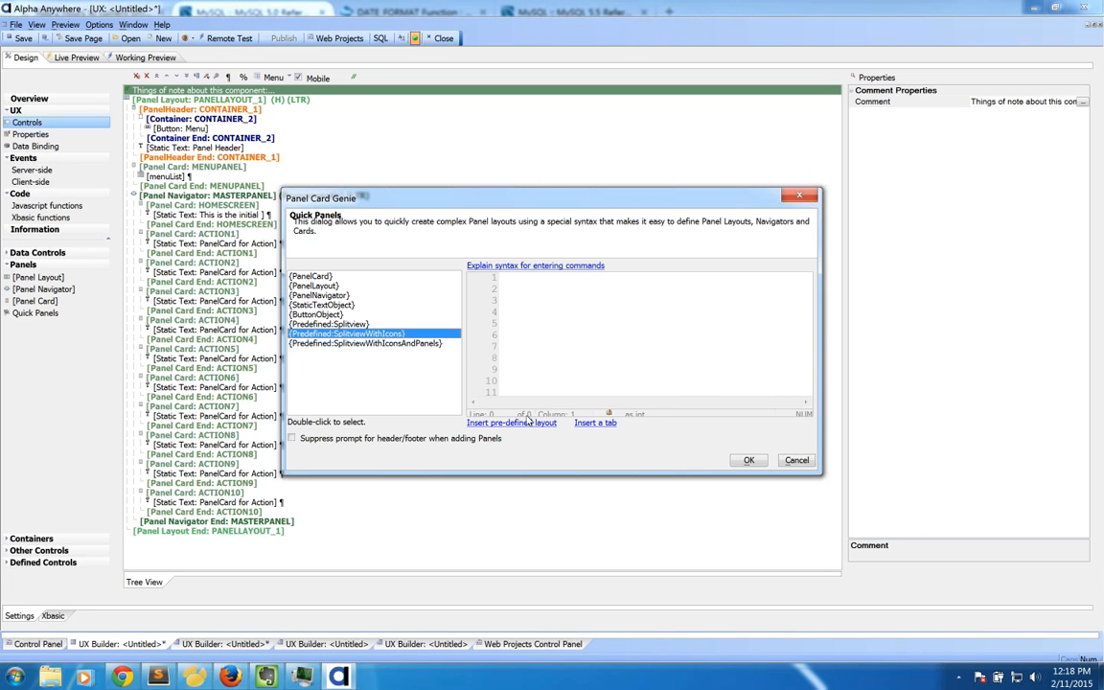
{"action": "left_click", "coordinate": [794, 461]}
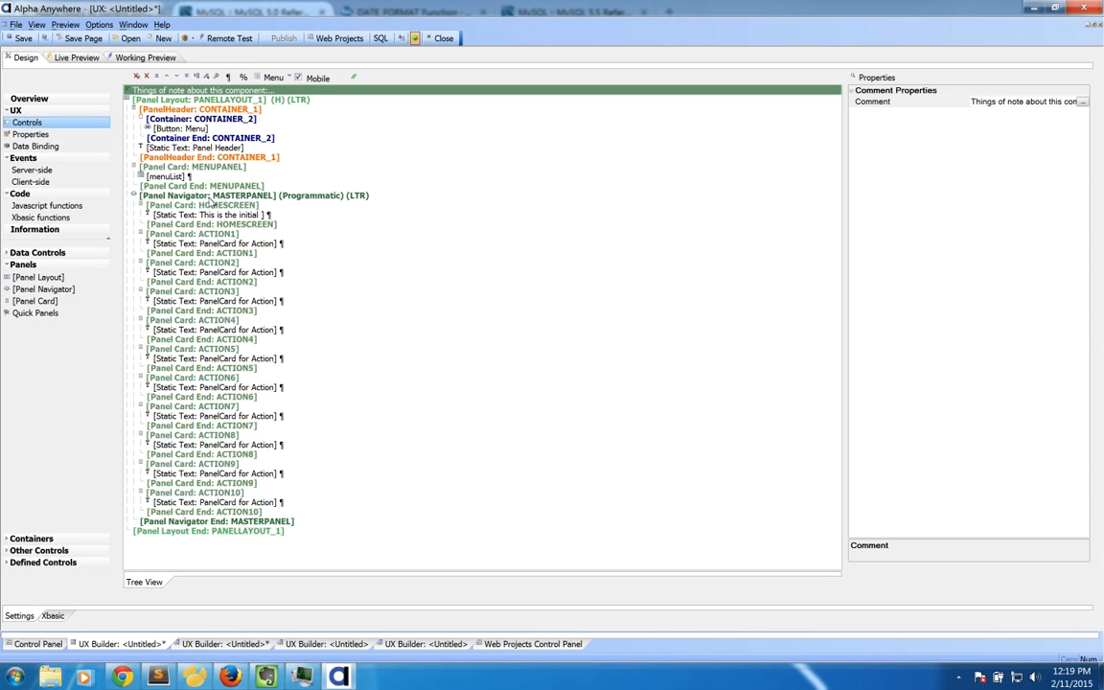
Step: Select the Panel Layout and PanelHeader rows, then show the app's working preview
{"action": "left_click", "coordinate": [182, 101]}
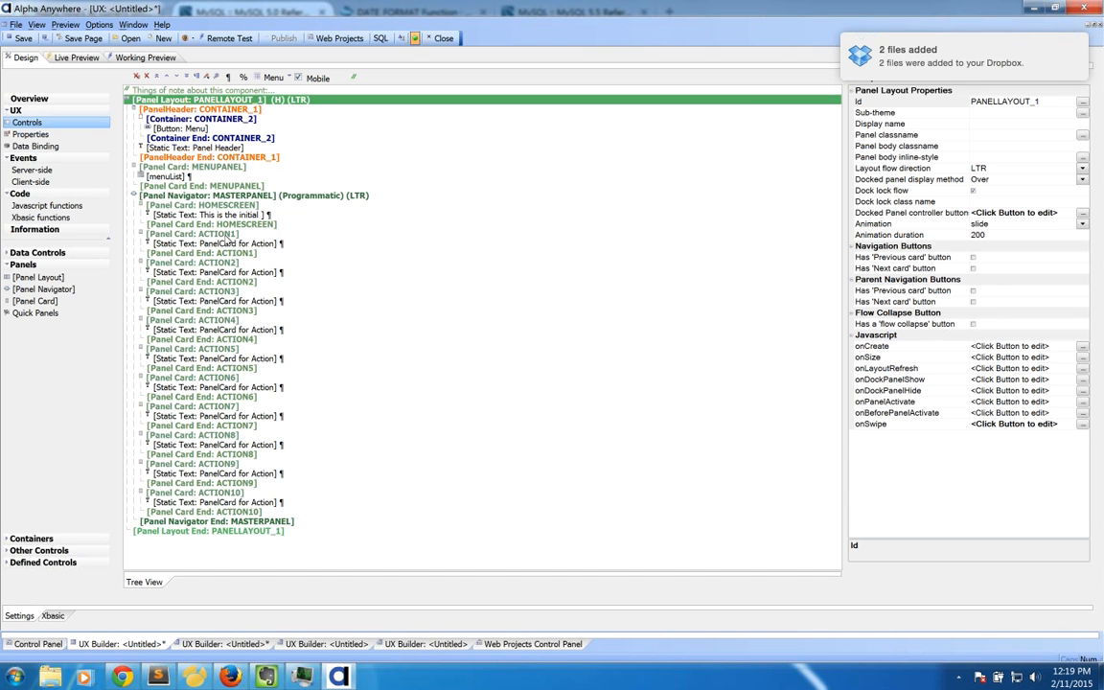
{"action": "left_click", "coordinate": [207, 109]}
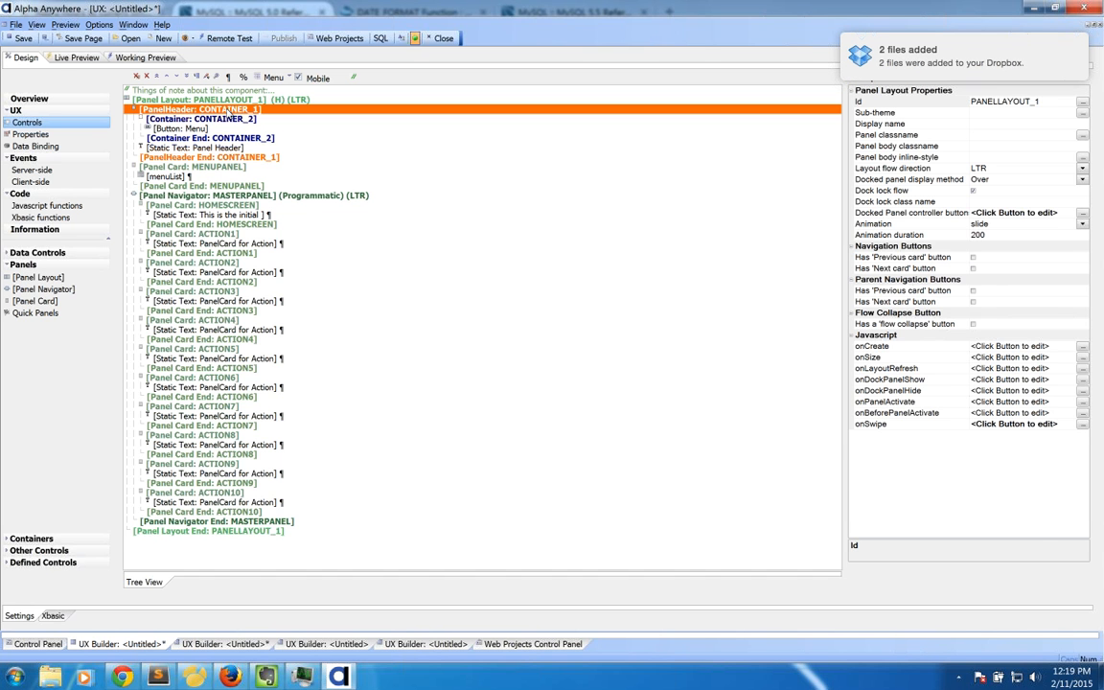
{"action": "left_click", "coordinate": [212, 158], "text": "shift"}
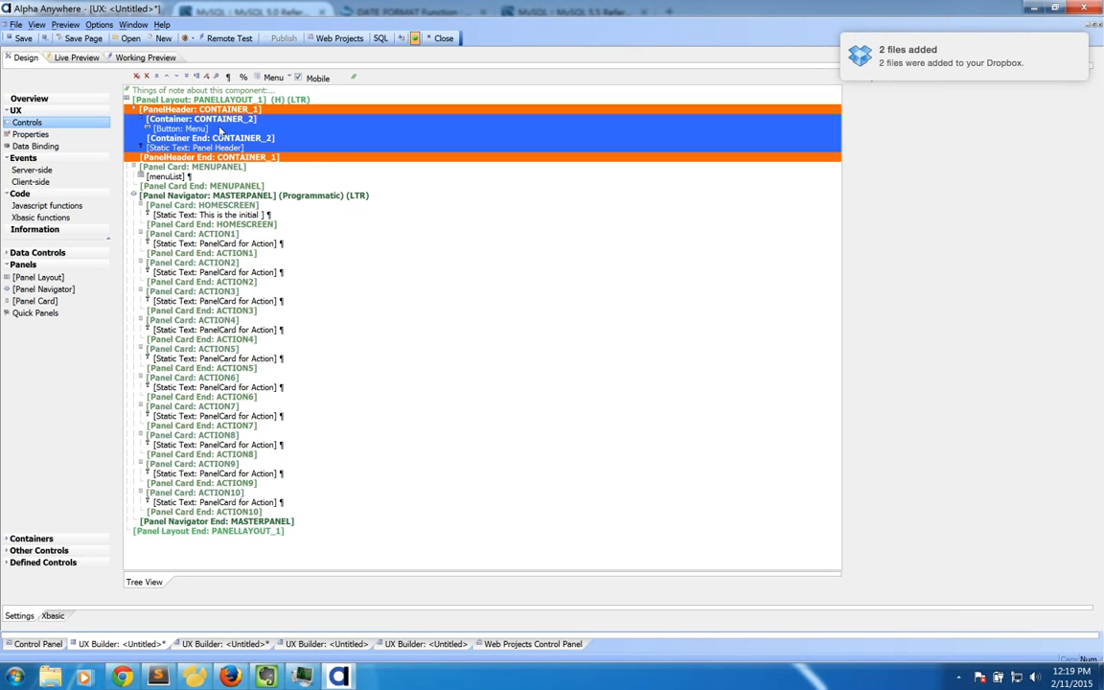
{"action": "left_click", "coordinate": [153, 56]}
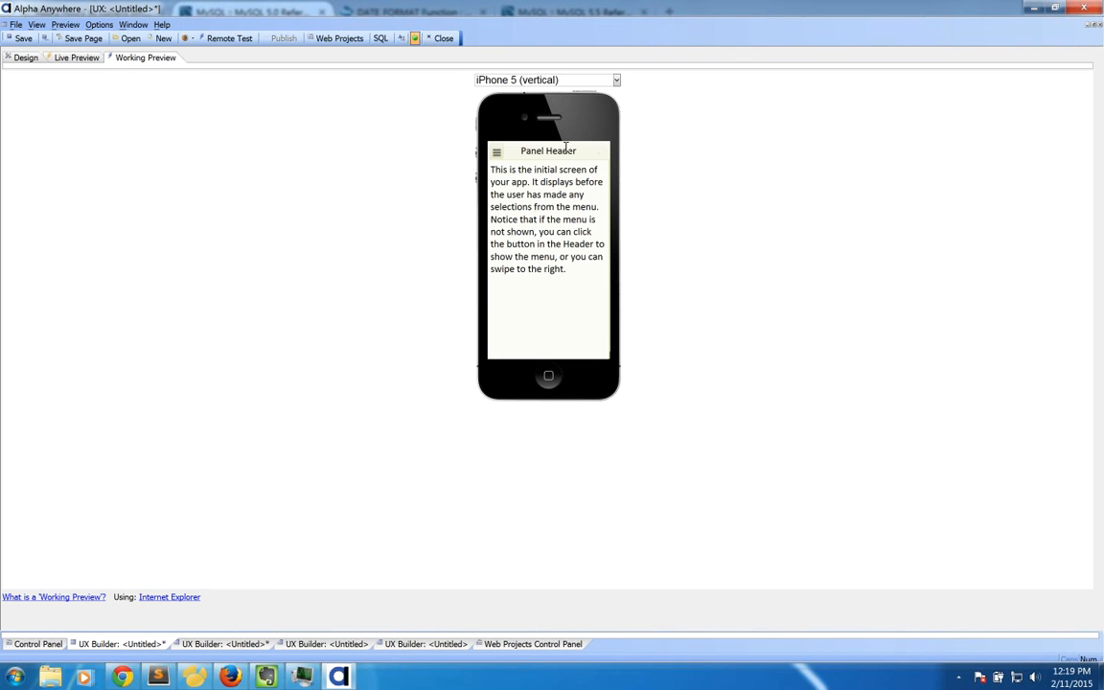
Step: Preview the app on a vertical iPad 4, then go back to the design view's panel layout
{"action": "left_click", "coordinate": [522, 81]}
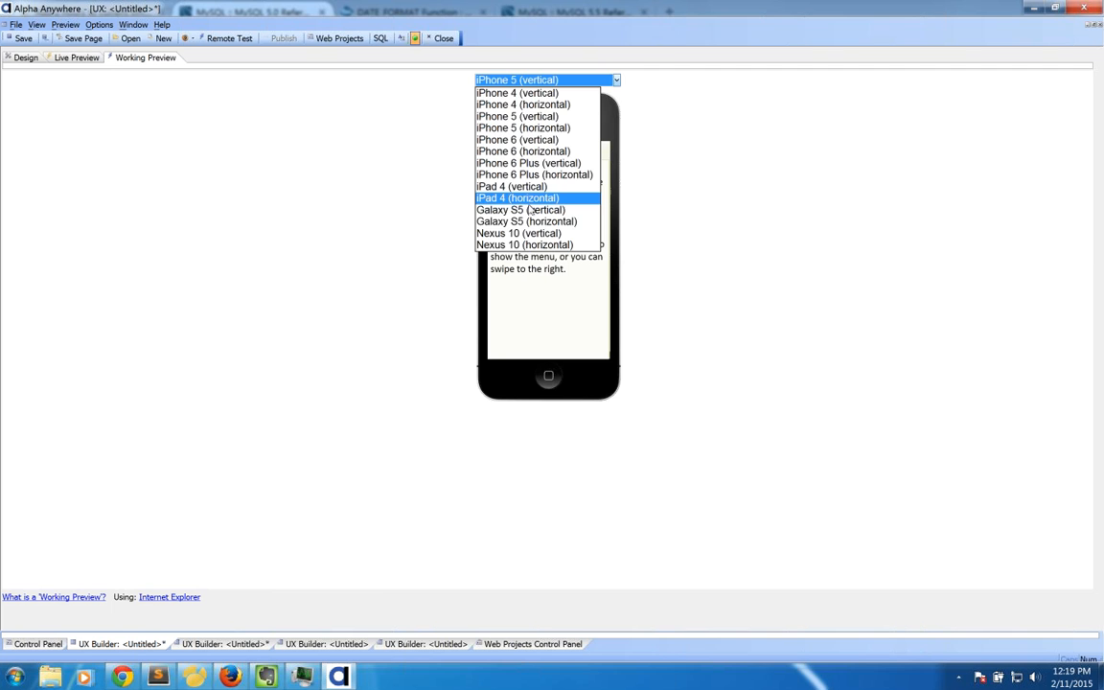
{"action": "left_click", "coordinate": [479, 197]}
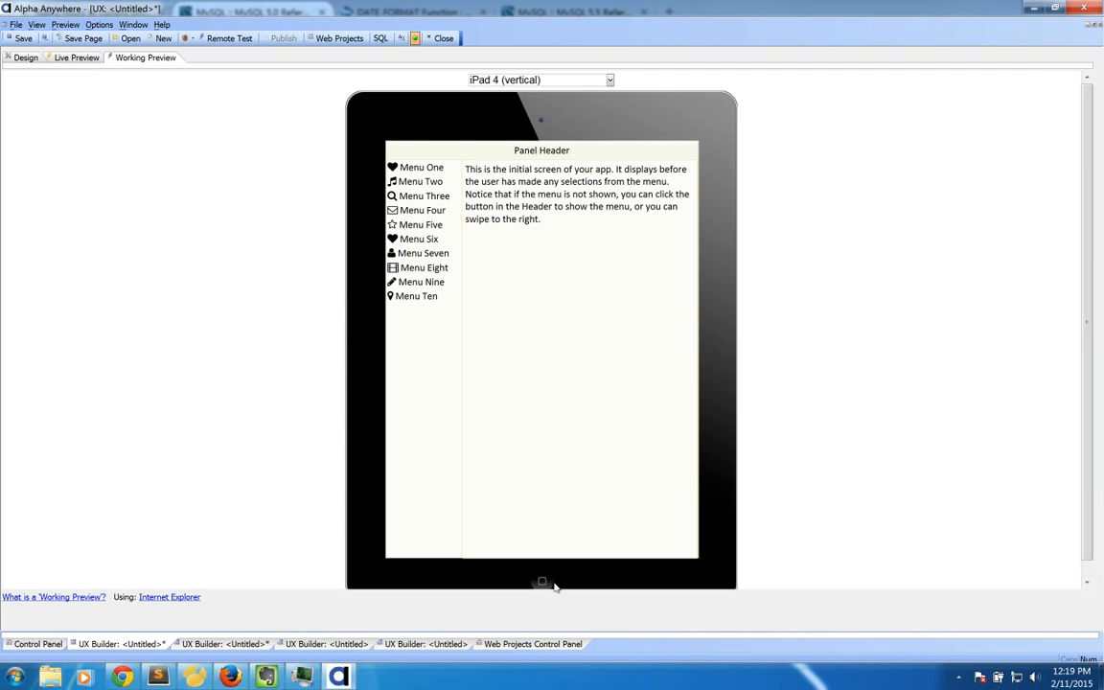
{"action": "left_click", "coordinate": [26, 57]}
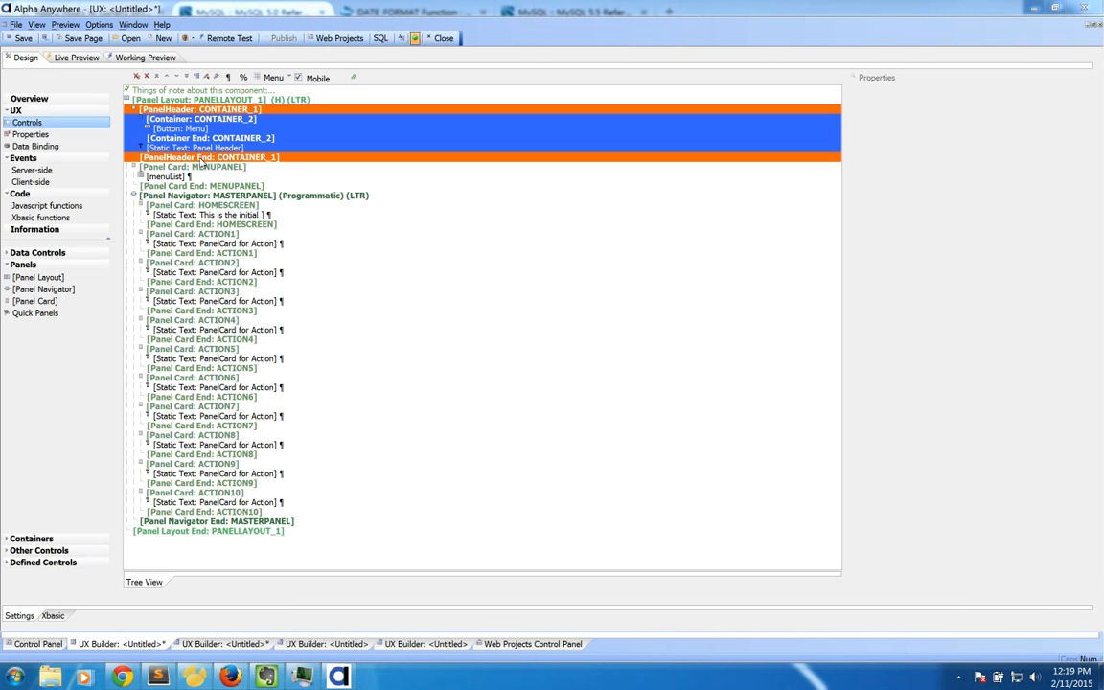
{"action": "left_click", "coordinate": [187, 156]}
Step: Turn on a panel footer for the Panel Layout
{"action": "left_click", "coordinate": [182, 100]}
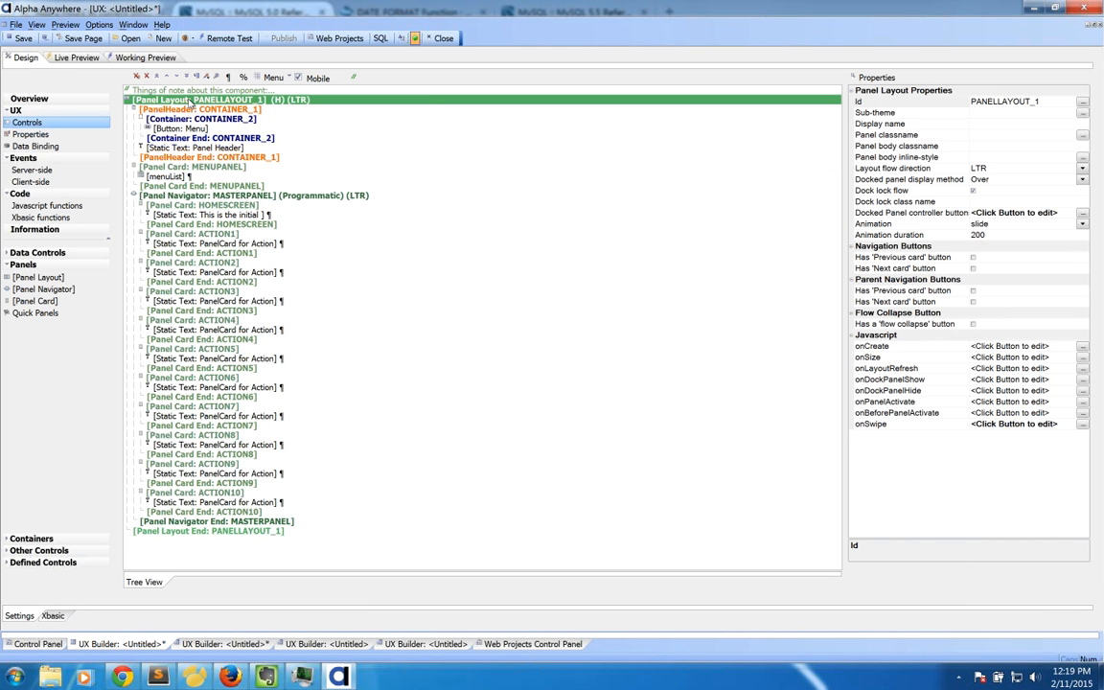
{"action": "right_click", "coordinate": [186, 100]}
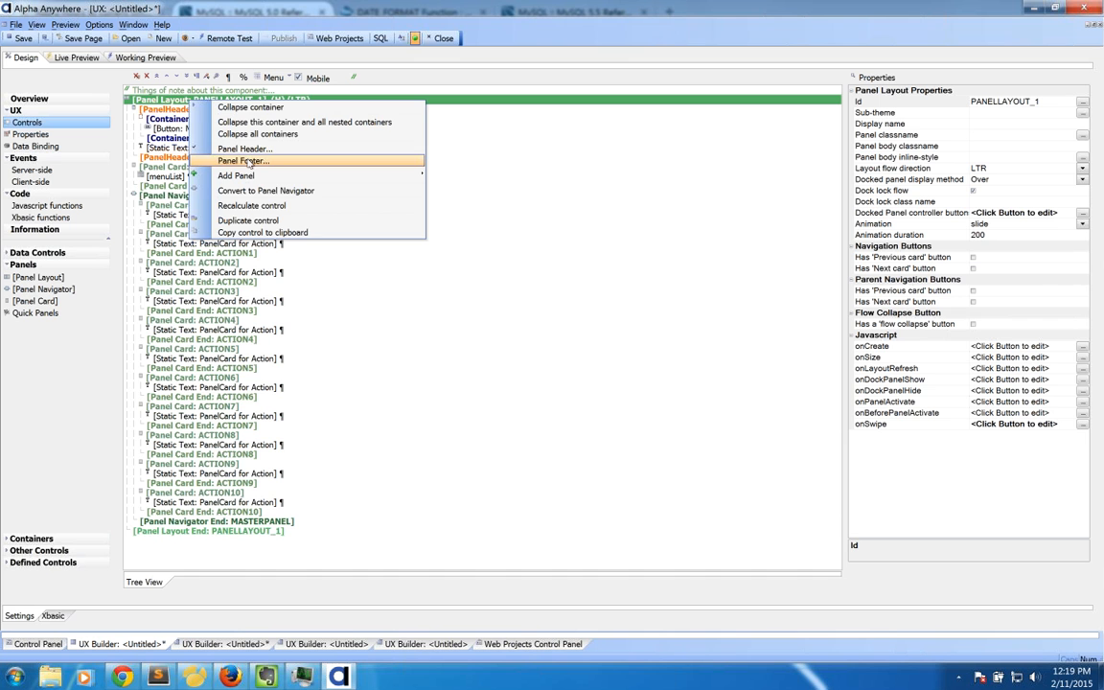
{"action": "left_click", "coordinate": [245, 161]}
{"action": "left_click", "coordinate": [542, 373]}
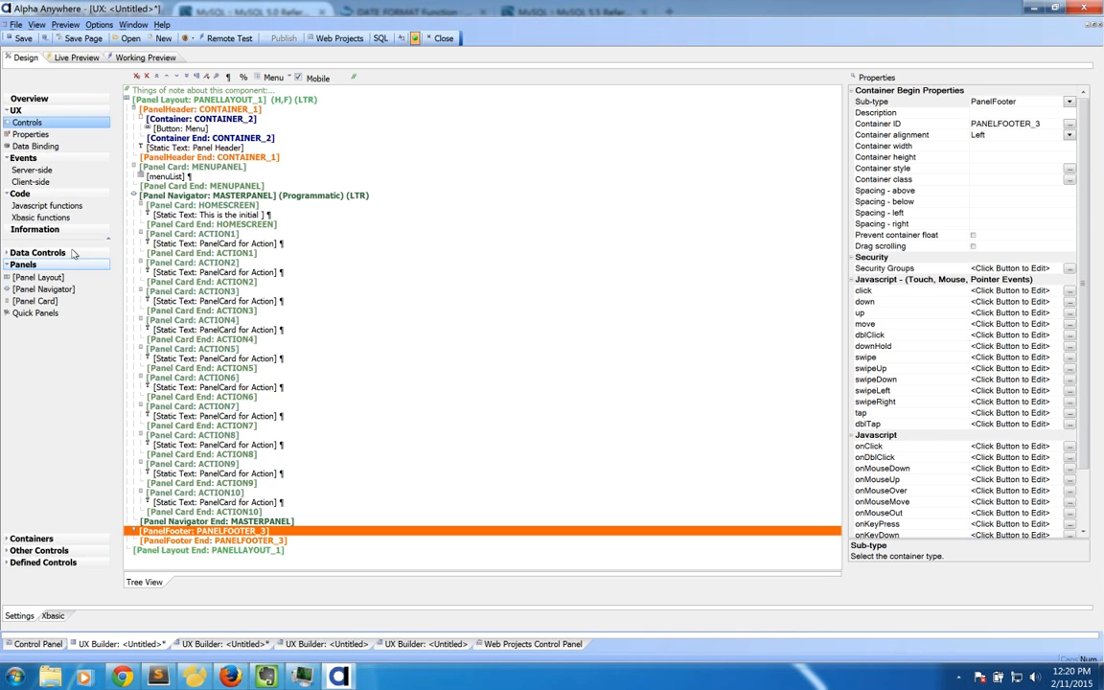
Step: Put a Static Text control reading 'Hello Team' in the footer and preview it
{"action": "left_click", "coordinate": [70, 554]}
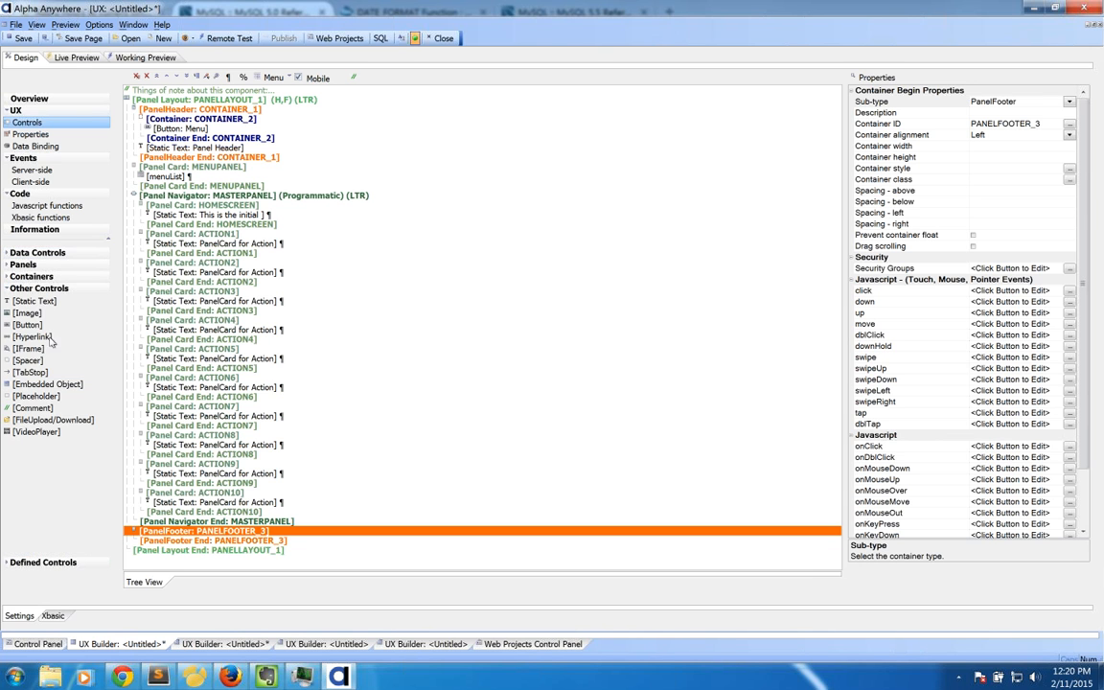
{"action": "left_click", "coordinate": [48, 302]}
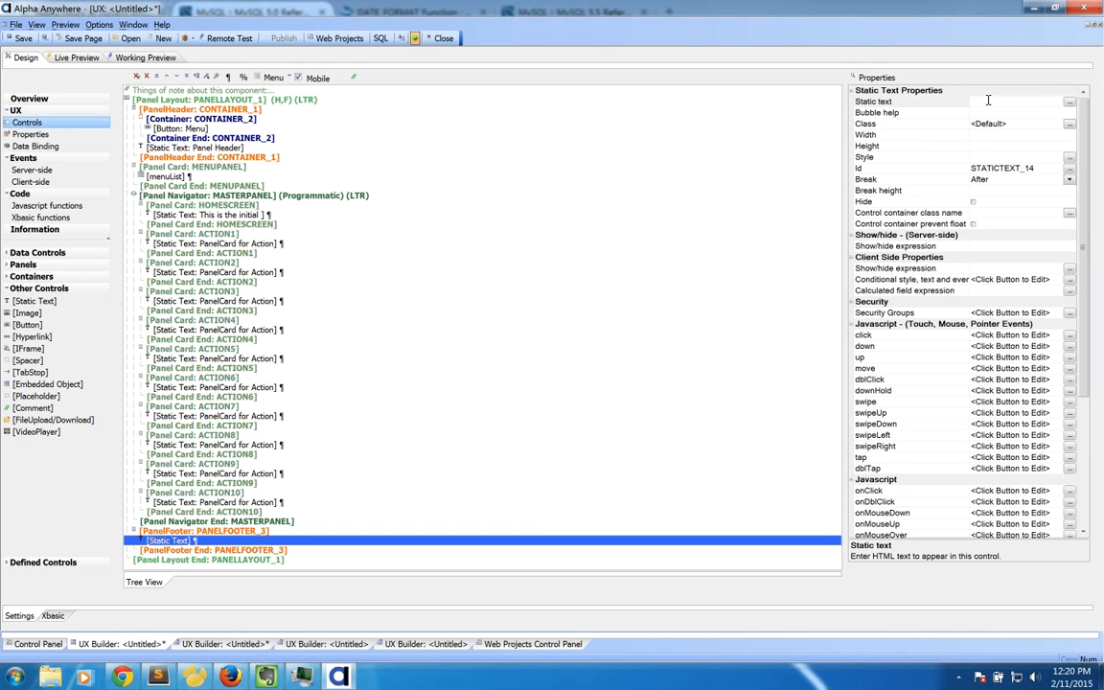
{"action": "left_click", "coordinate": [985, 100]}
{"action": "type", "text": "Hello Team"}
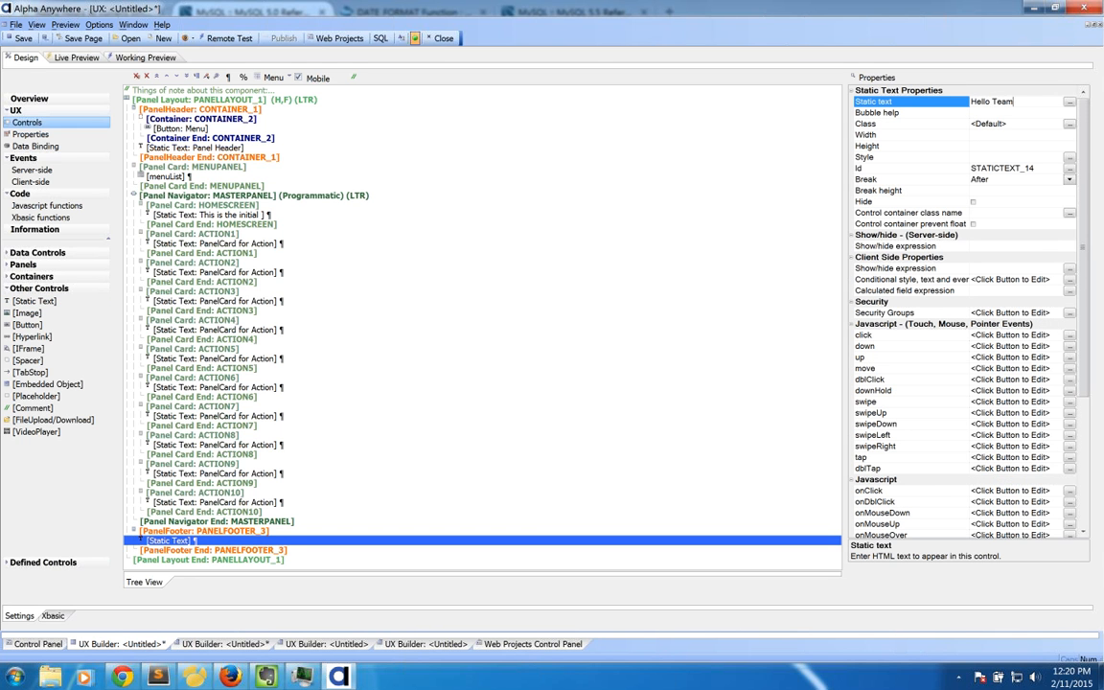
{"action": "key", "text": "Return"}
{"action": "left_click", "coordinate": [137, 58]}
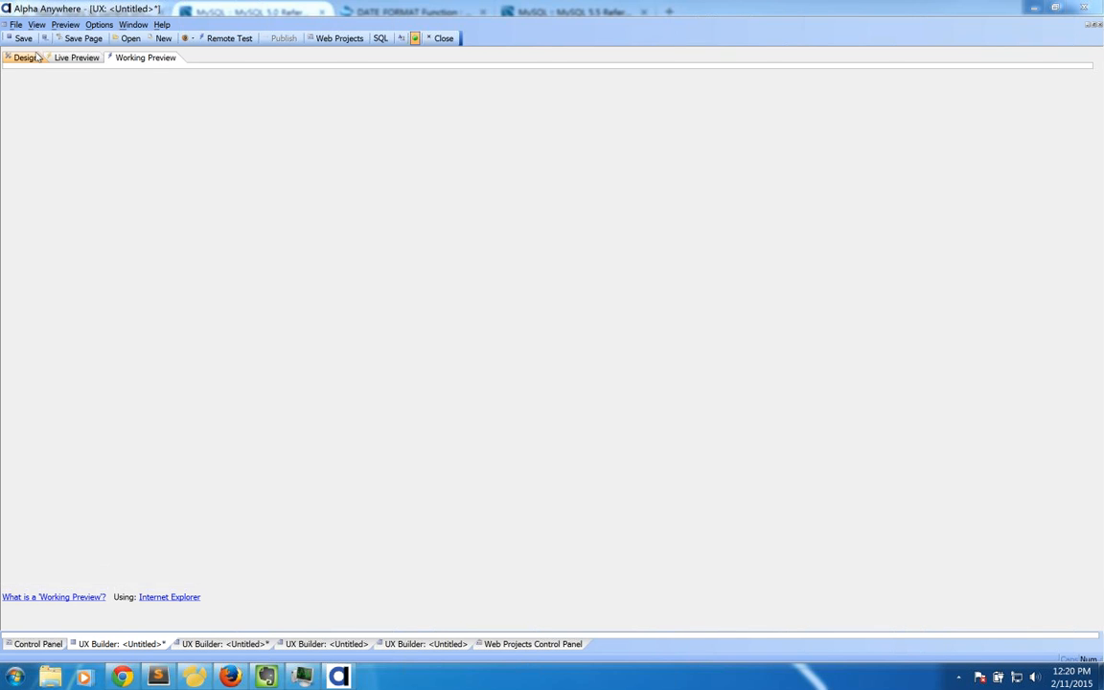
Step: Switch the component style from GrOlive to iOS7 and check it in the iPad preview
{"action": "left_click", "coordinate": [37, 56]}
{"action": "left_click", "coordinate": [36, 135]}
{"action": "left_click", "coordinate": [290, 148]}
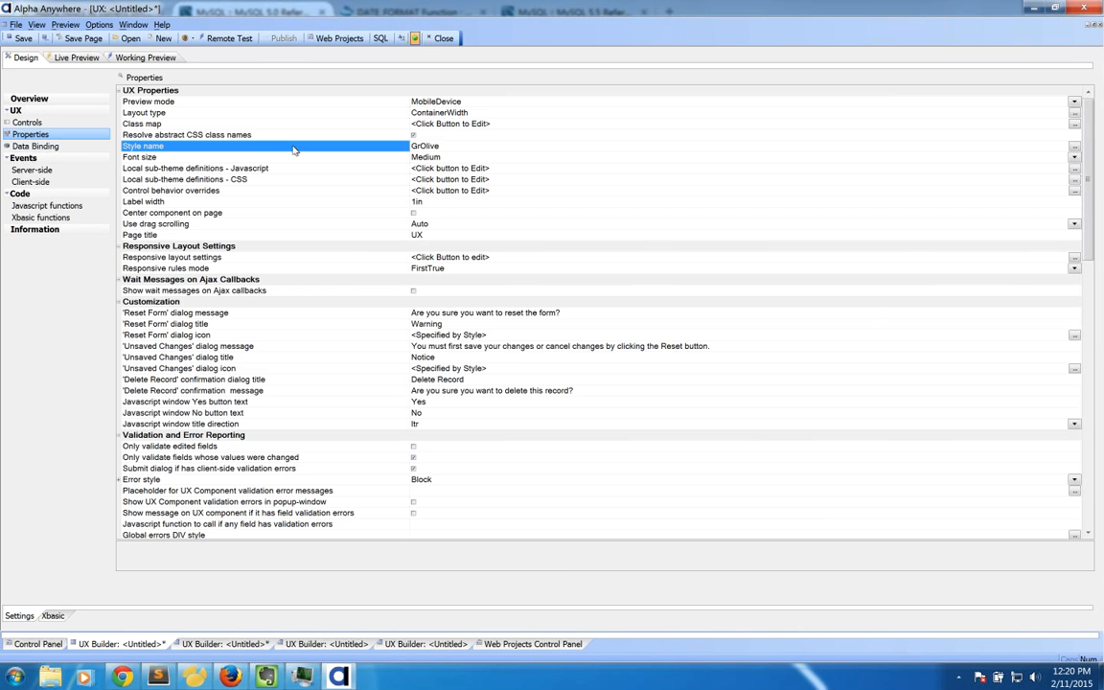
{"action": "left_click", "coordinate": [397, 282]}
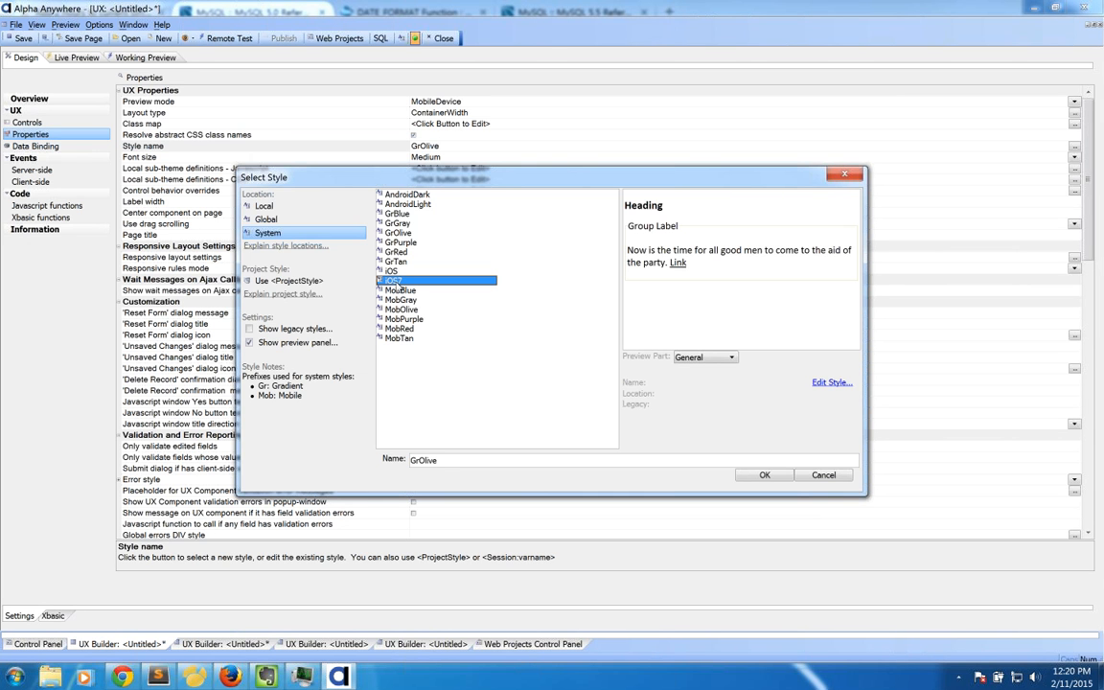
{"action": "left_click", "coordinate": [764, 474]}
{"action": "left_click", "coordinate": [151, 57]}
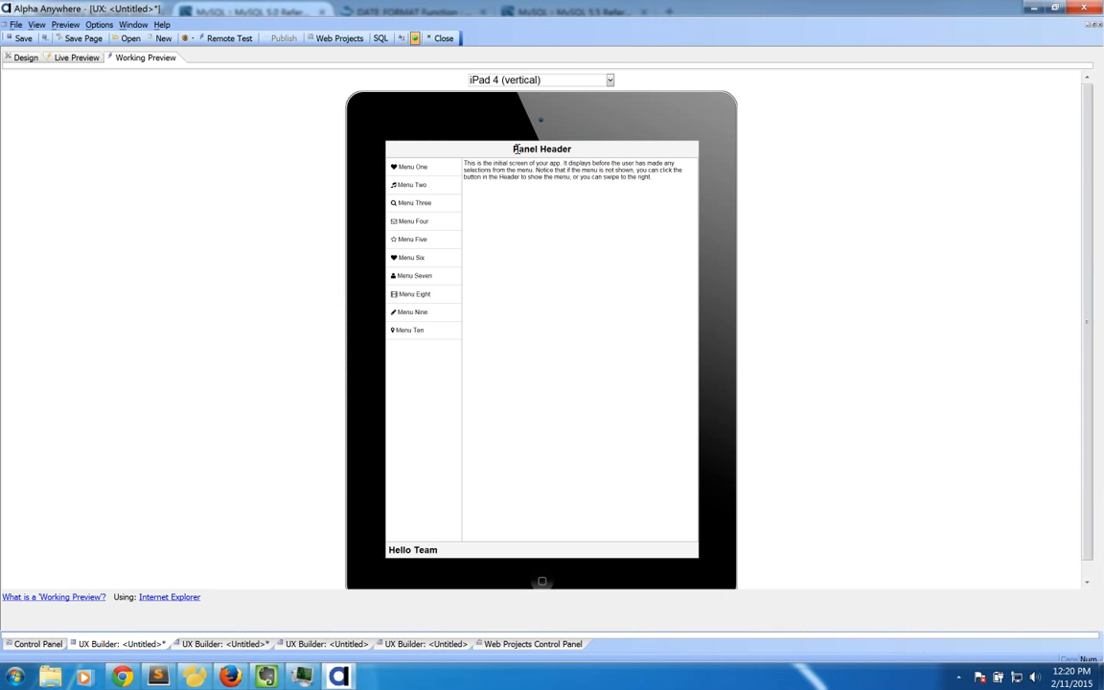
{"action": "left_click", "coordinate": [26, 58]}
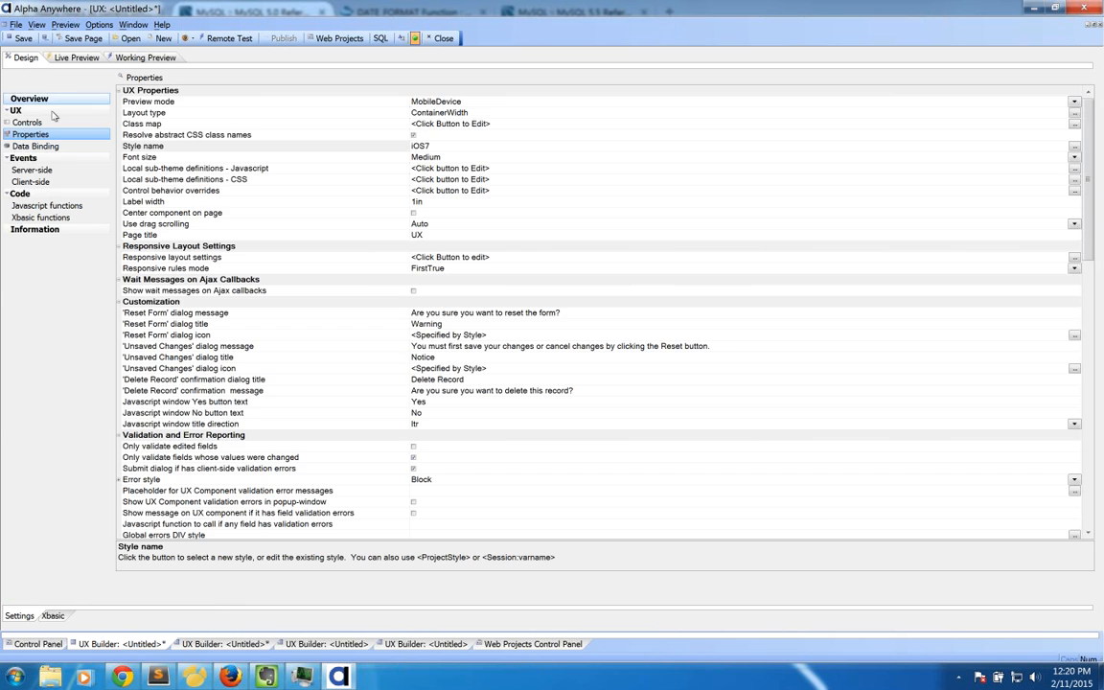
Step: Select the end of the ACTION10 card inside the MASTERPANEL navigator
{"action": "left_click", "coordinate": [28, 122]}
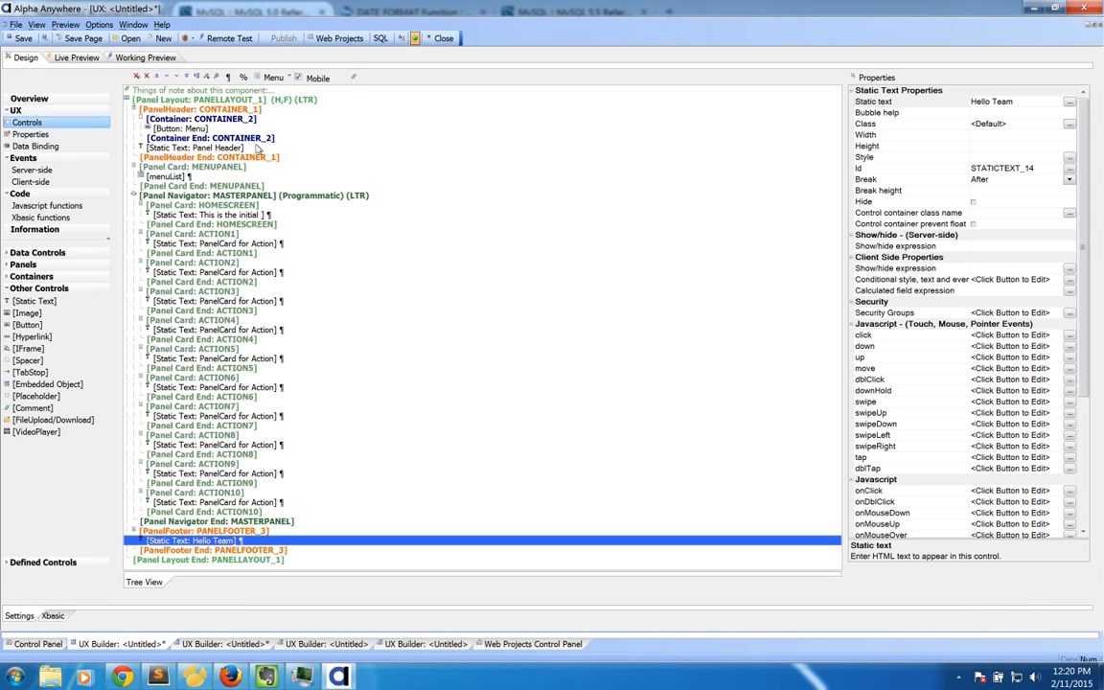
{"action": "left_click", "coordinate": [177, 108]}
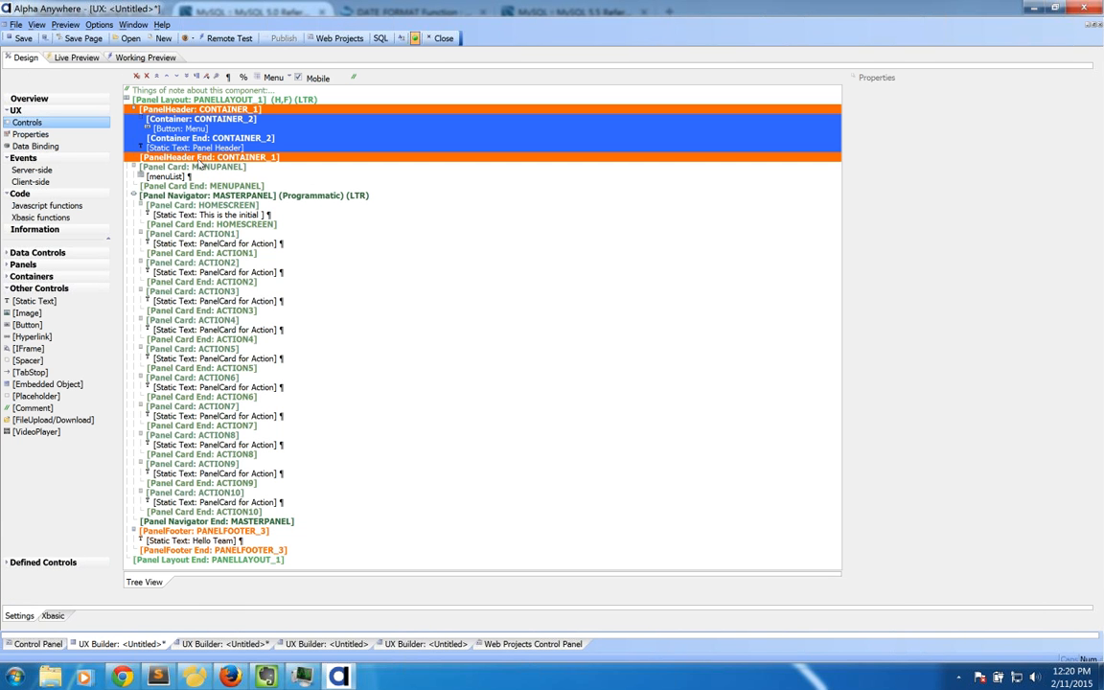
{"action": "left_click", "coordinate": [187, 194]}
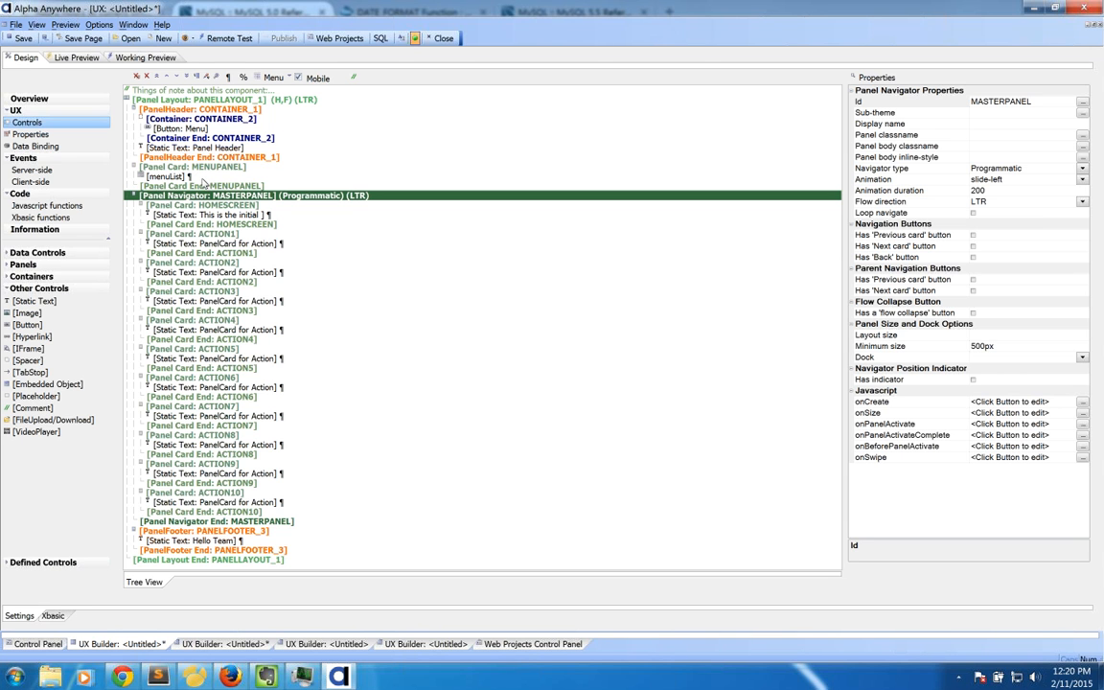
{"action": "left_click", "coordinate": [236, 511]}
Step: Insert an AbsoluteLayout container after ACTION10, creating ABSOLUTELAYOUT_3
{"action": "left_click", "coordinate": [39, 276]}
{"action": "double_click", "coordinate": [32, 324]}
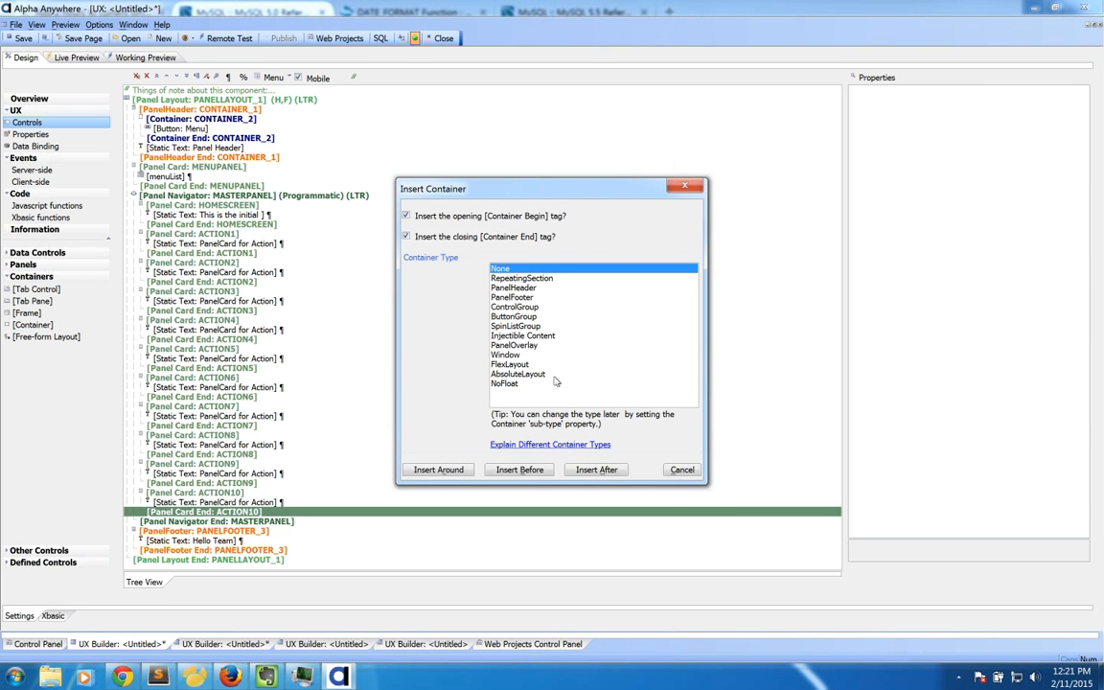
{"action": "left_click_drag", "start_coordinate": [484, 188], "coordinate": [427, 162]}
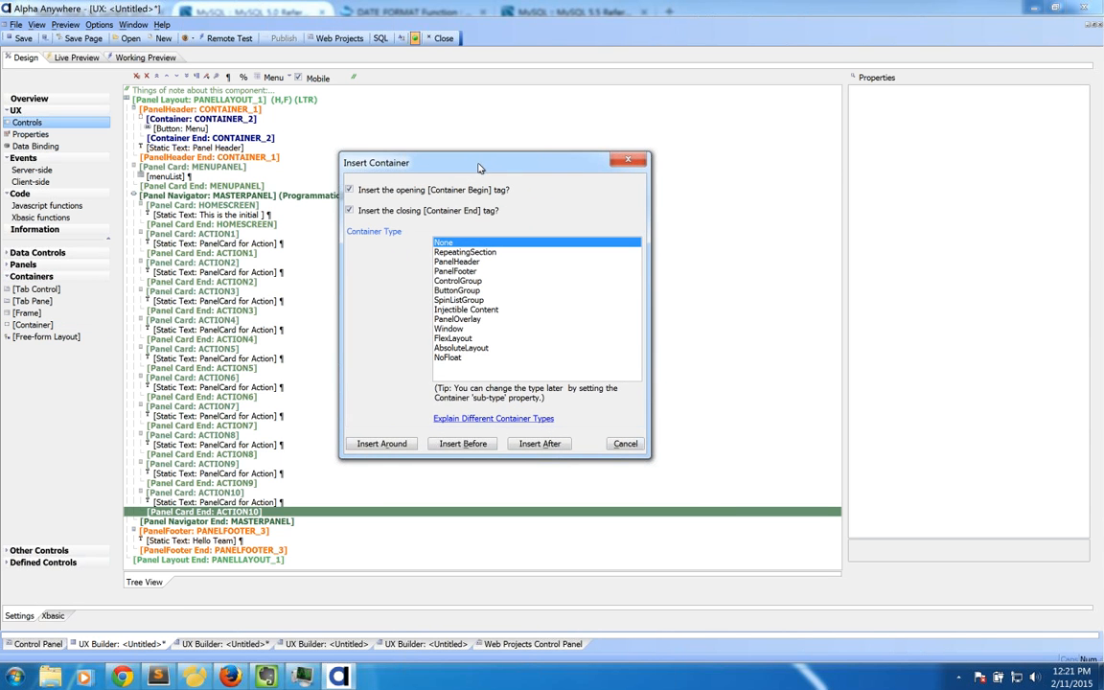
{"action": "left_click", "coordinate": [460, 271]}
{"action": "left_click", "coordinate": [468, 282]}
{"action": "left_click", "coordinate": [468, 292]}
{"action": "left_click", "coordinate": [464, 263]}
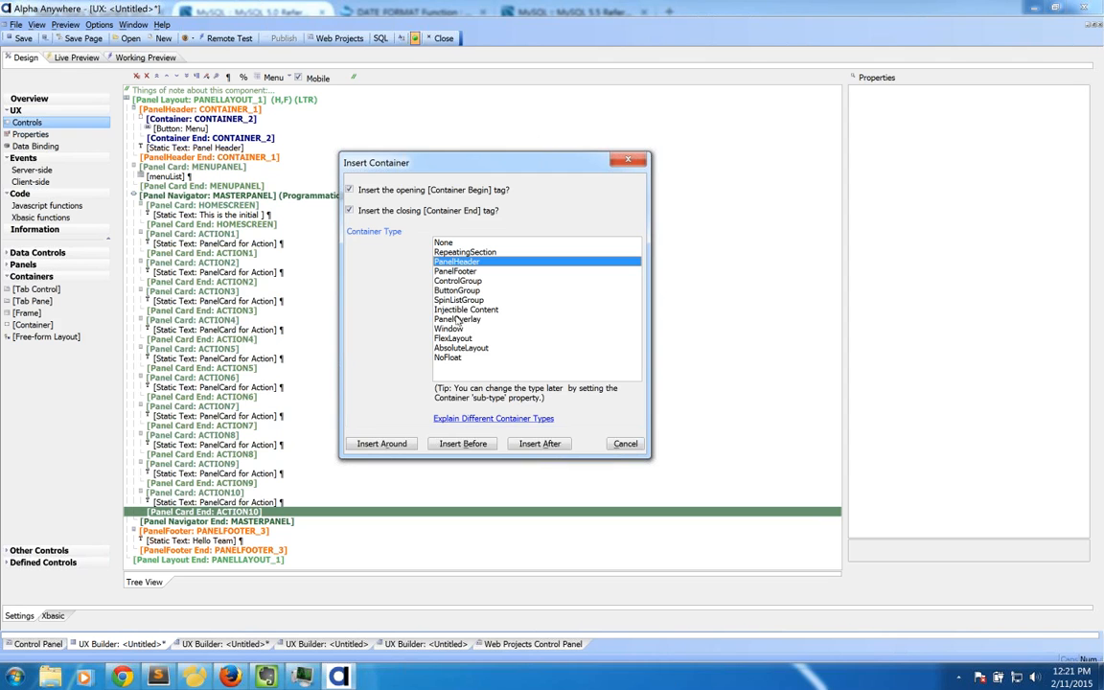
{"action": "left_click", "coordinate": [461, 348]}
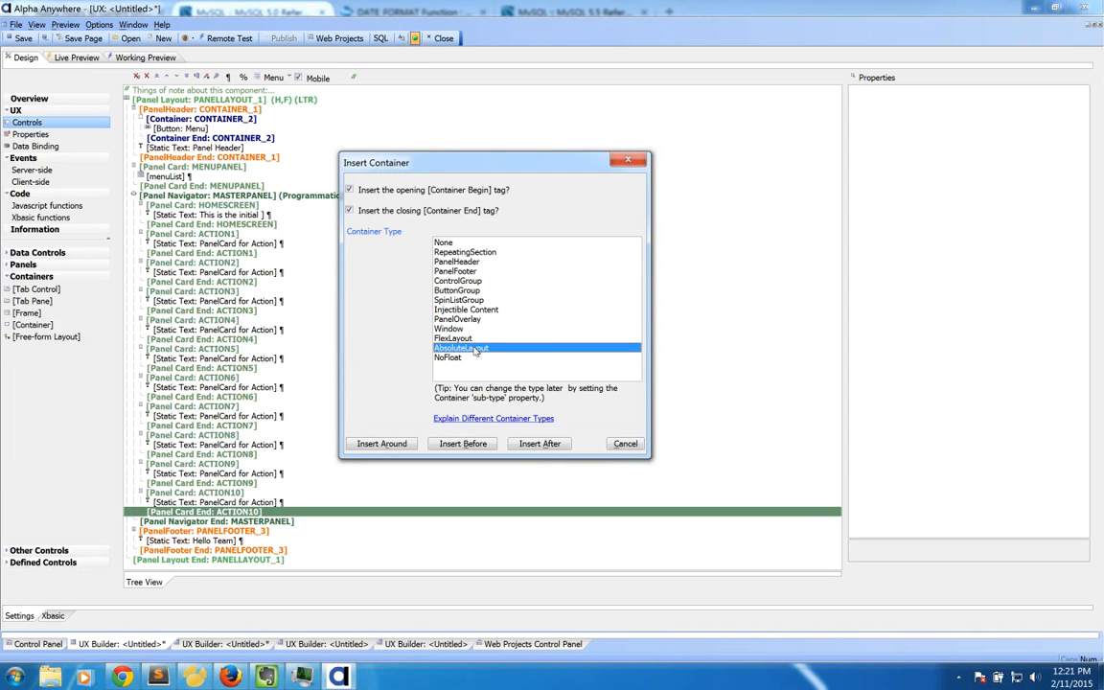
{"action": "left_click", "coordinate": [548, 443]}
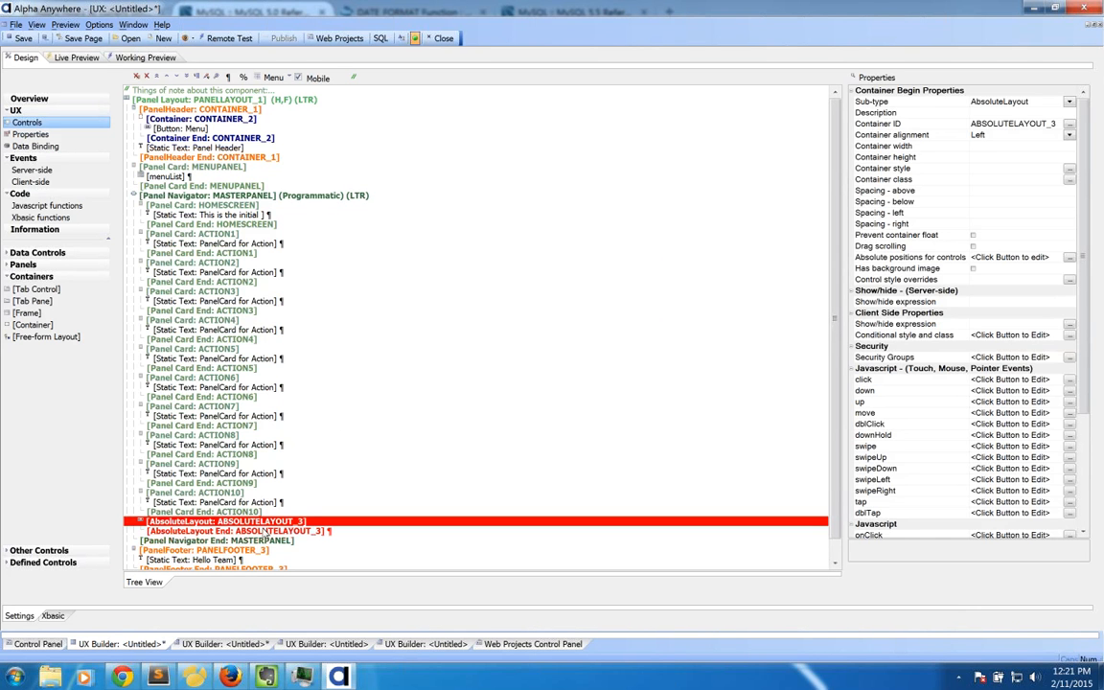
{"action": "left_click", "coordinate": [278, 530]}
Step: Duplicate ABSOLUTELAYOUT_3 into ABSOLUTELAYOUT_4 and dismiss the renamed-control warning
{"action": "right_click", "coordinate": [285, 523]}
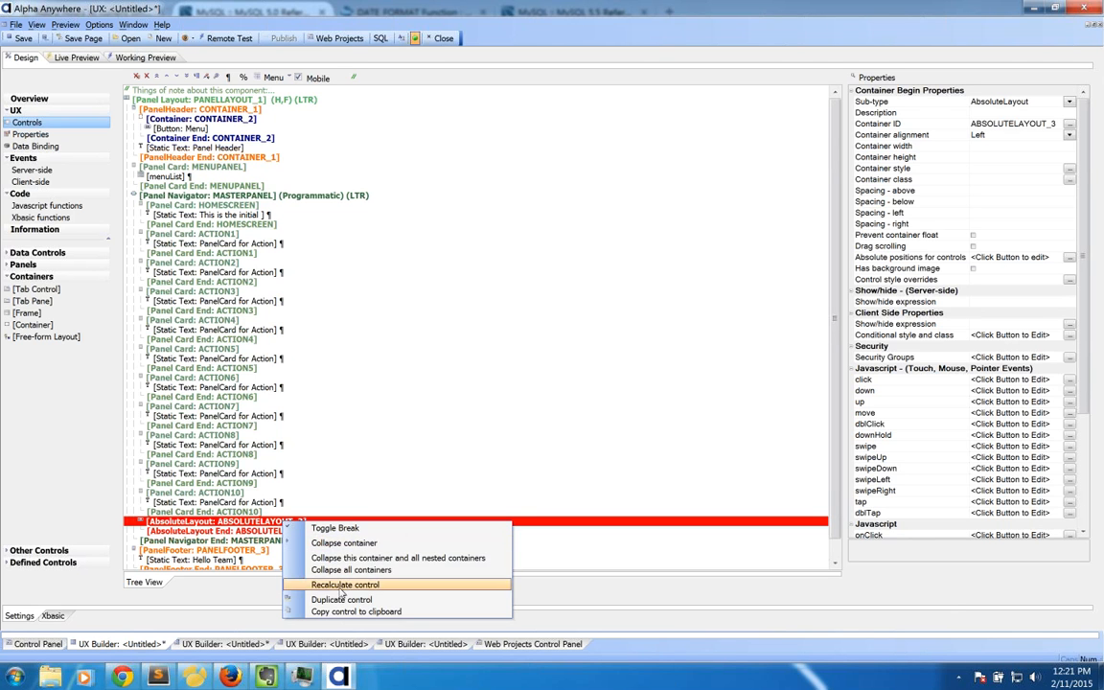
{"action": "left_click", "coordinate": [341, 599]}
{"action": "key", "text": "Return"}
{"action": "left_click", "coordinate": [154, 90]}
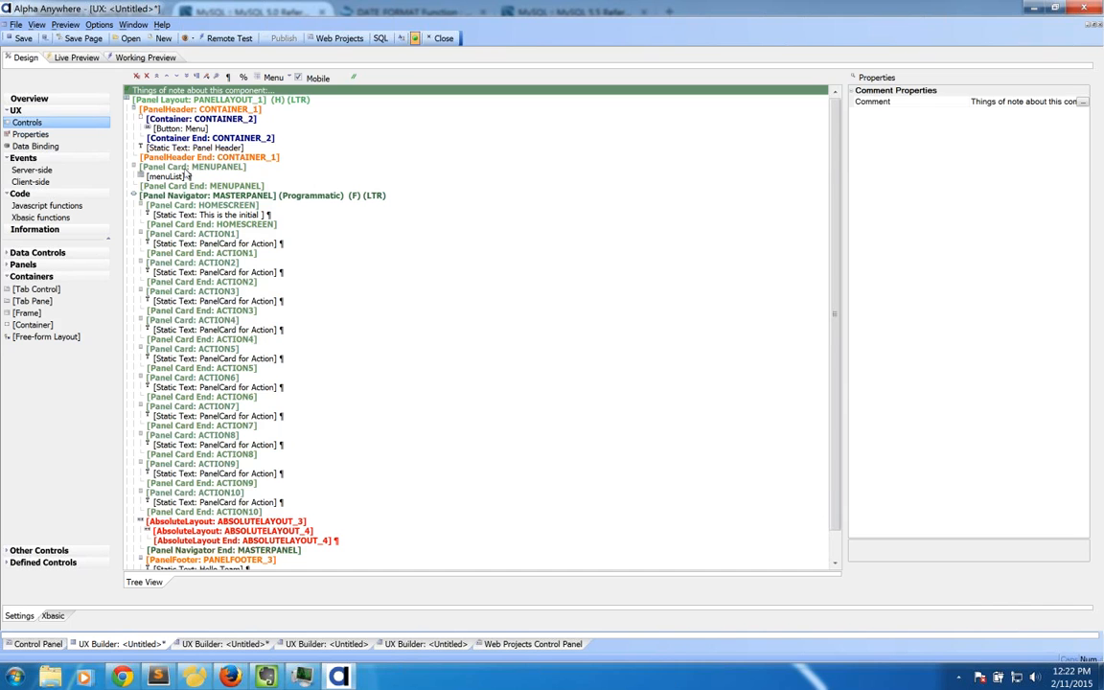
Step: Give the MENUPANEL card the comment 'Here is a test comment', undoing an accidental delete
{"action": "left_click", "coordinate": [160, 167]}
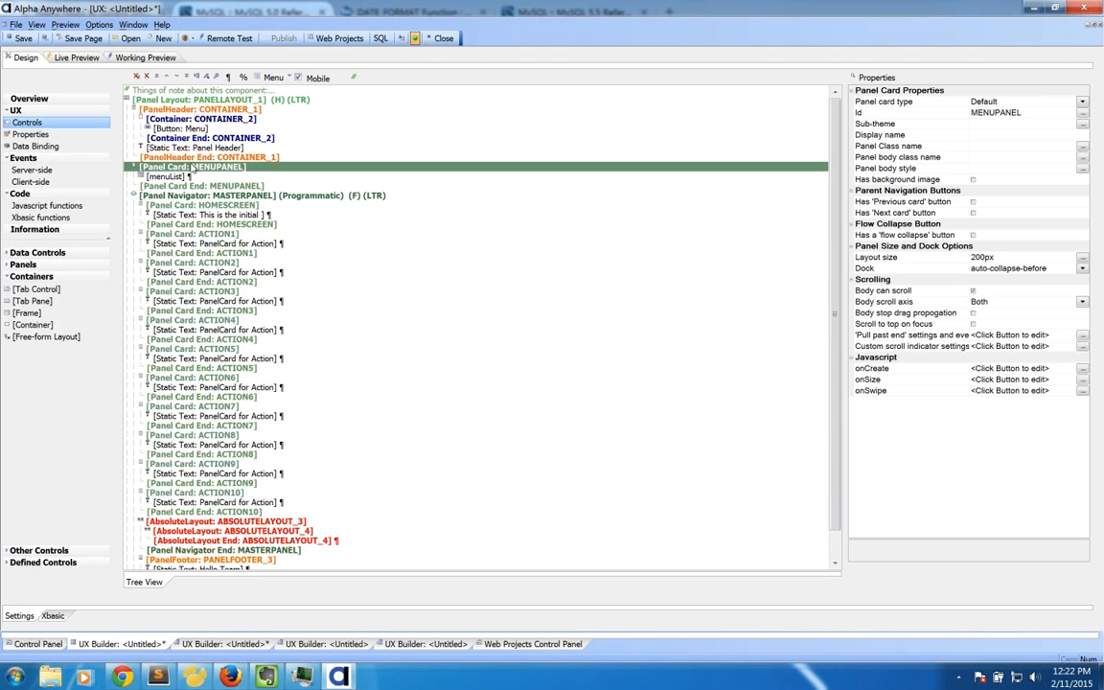
{"action": "left_click", "coordinate": [354, 78]}
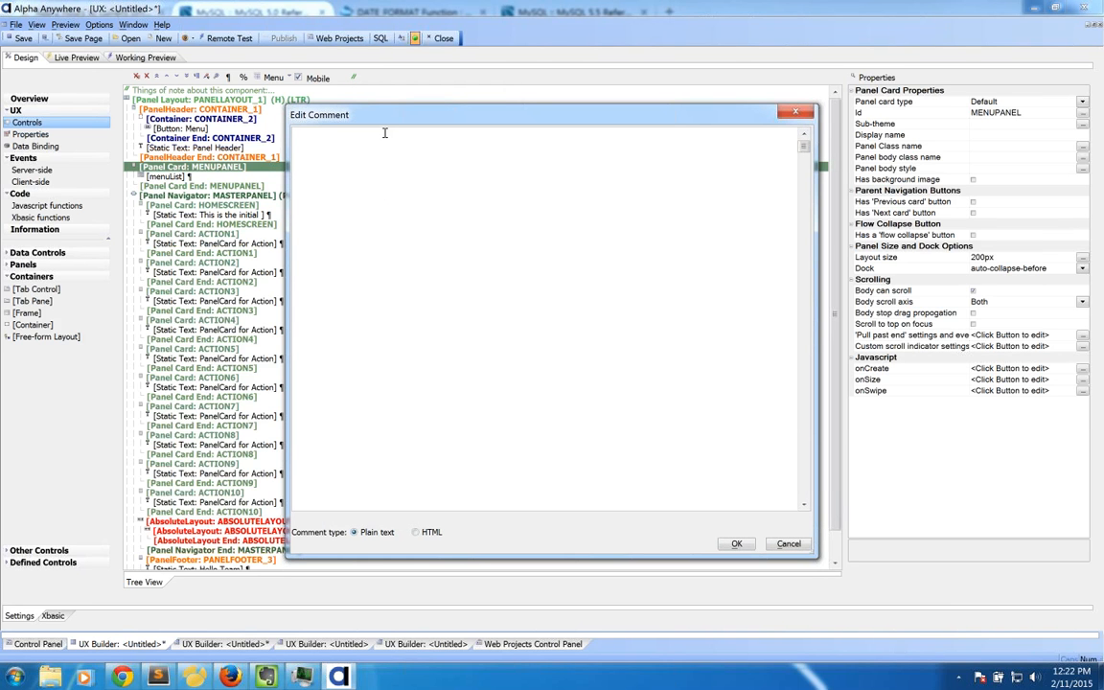
{"action": "type", "text": "Here is a test comment"}
{"action": "left_click", "coordinate": [736, 543]}
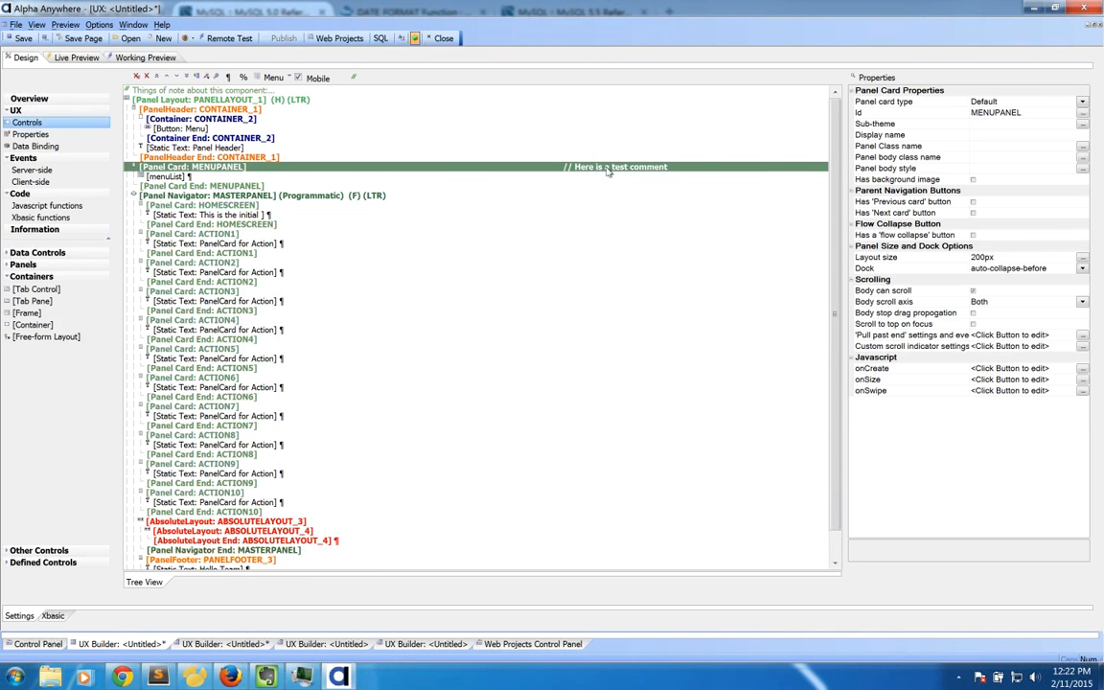
{"action": "key", "text": "Delete"}
{"action": "key", "text": "ctrl+z"}
Step: Give the ACTION1 card the comment 'Here is where the customer picture is'
{"action": "left_click", "coordinate": [252, 235]}
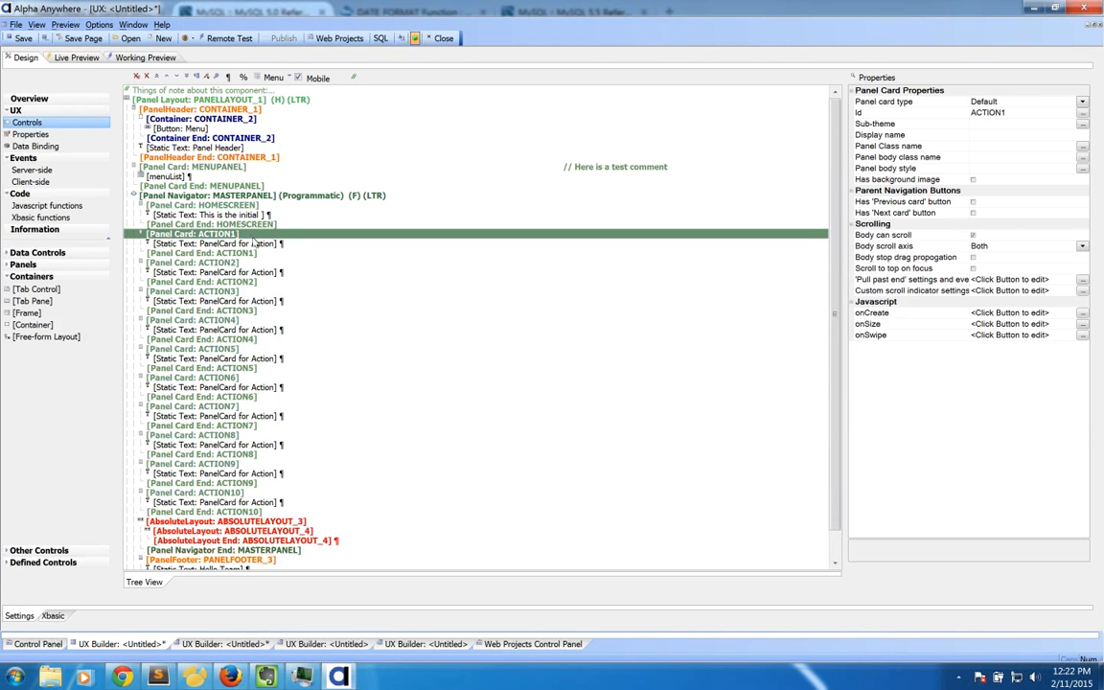
{"action": "left_click", "coordinate": [352, 80]}
{"action": "type", "text": "Here is w"}
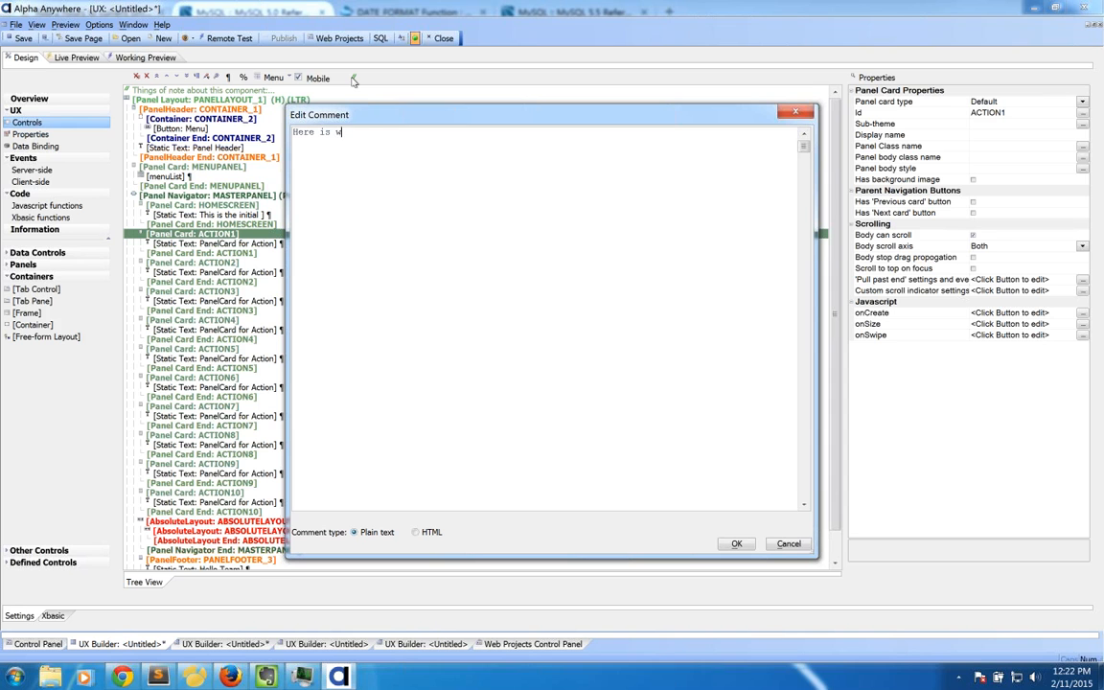
{"action": "type", "text": "here the customer picture is"}
{"action": "left_click", "coordinate": [733, 543]}
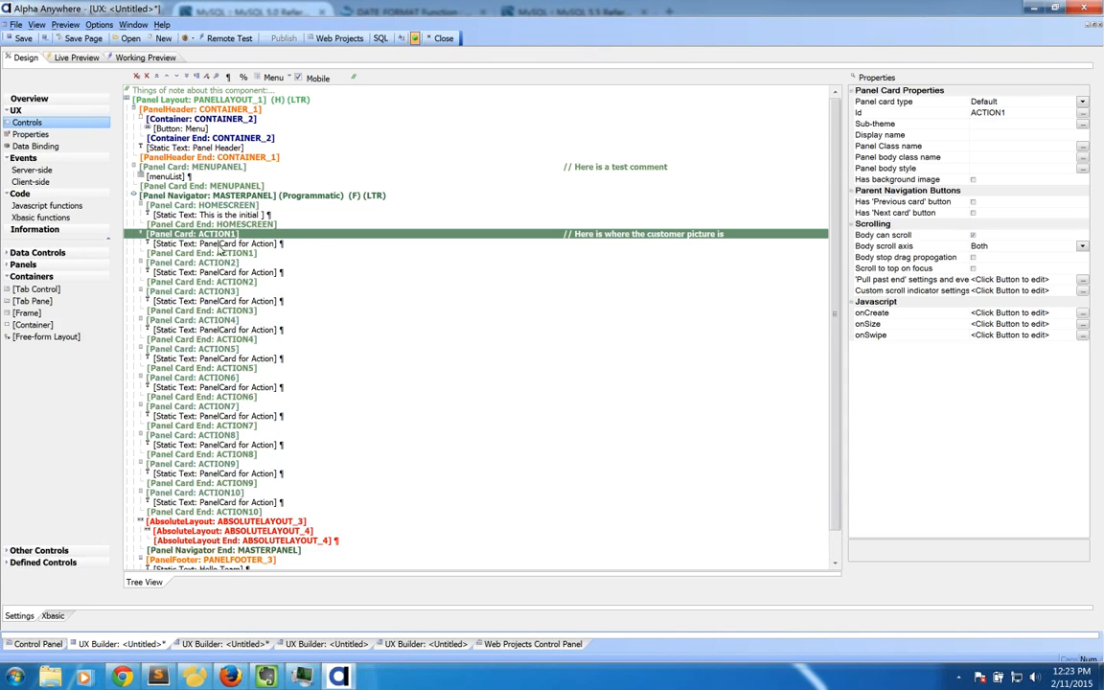
{"action": "left_click", "coordinate": [187, 108]}
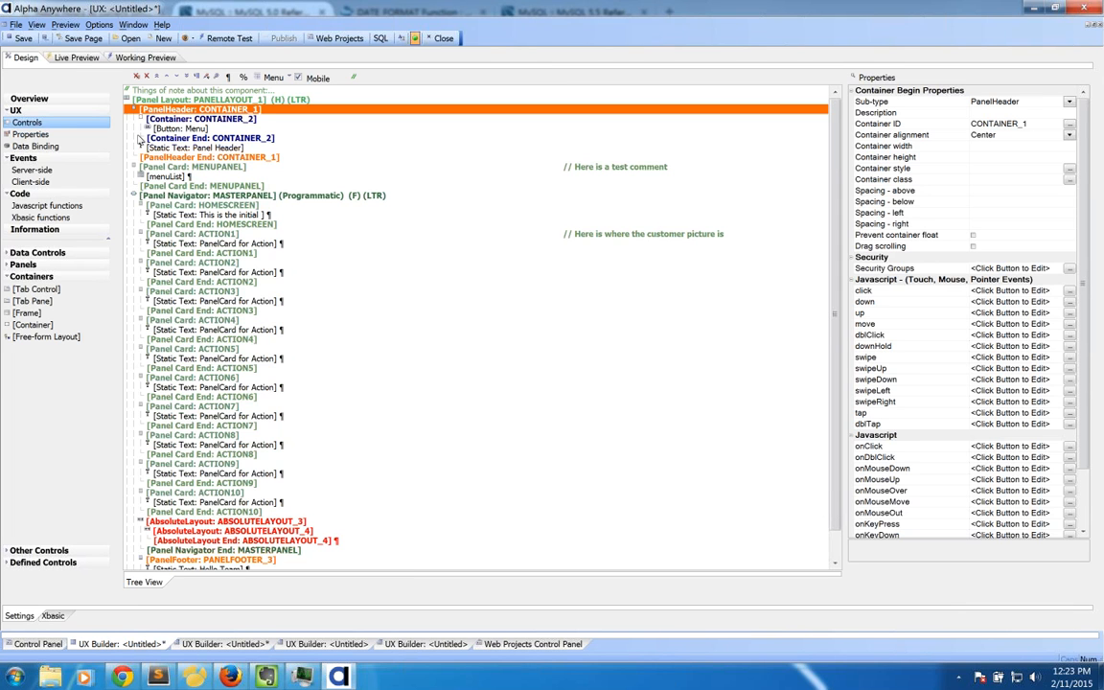
{"action": "left_click", "coordinate": [177, 167]}
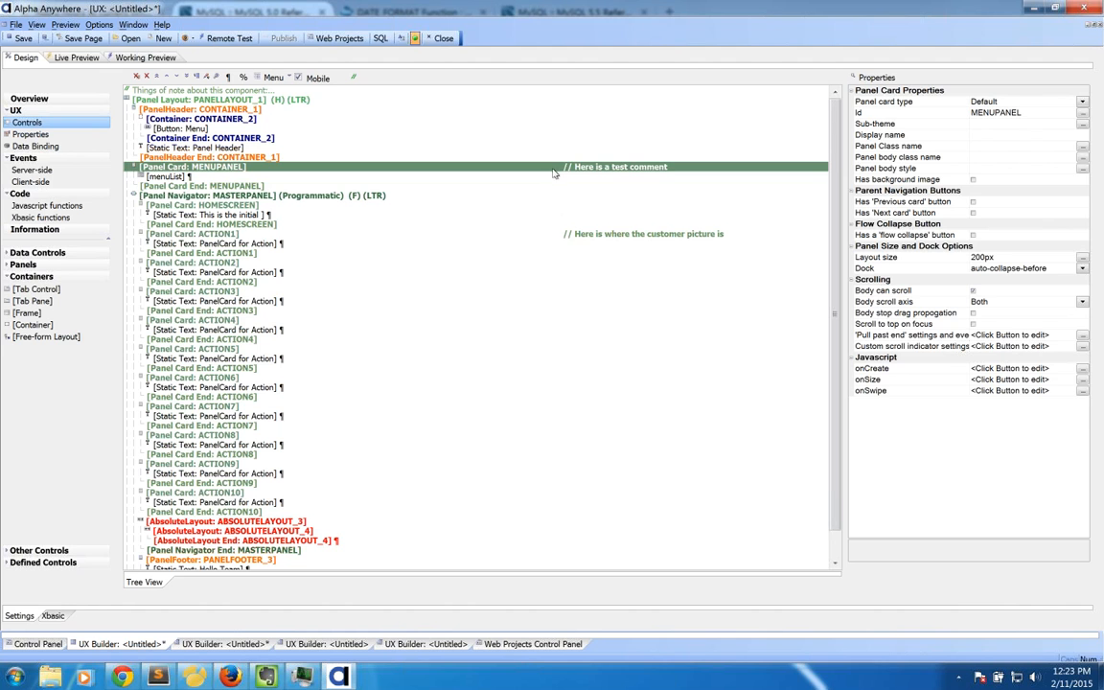
{"action": "left_click", "coordinate": [506, 234]}
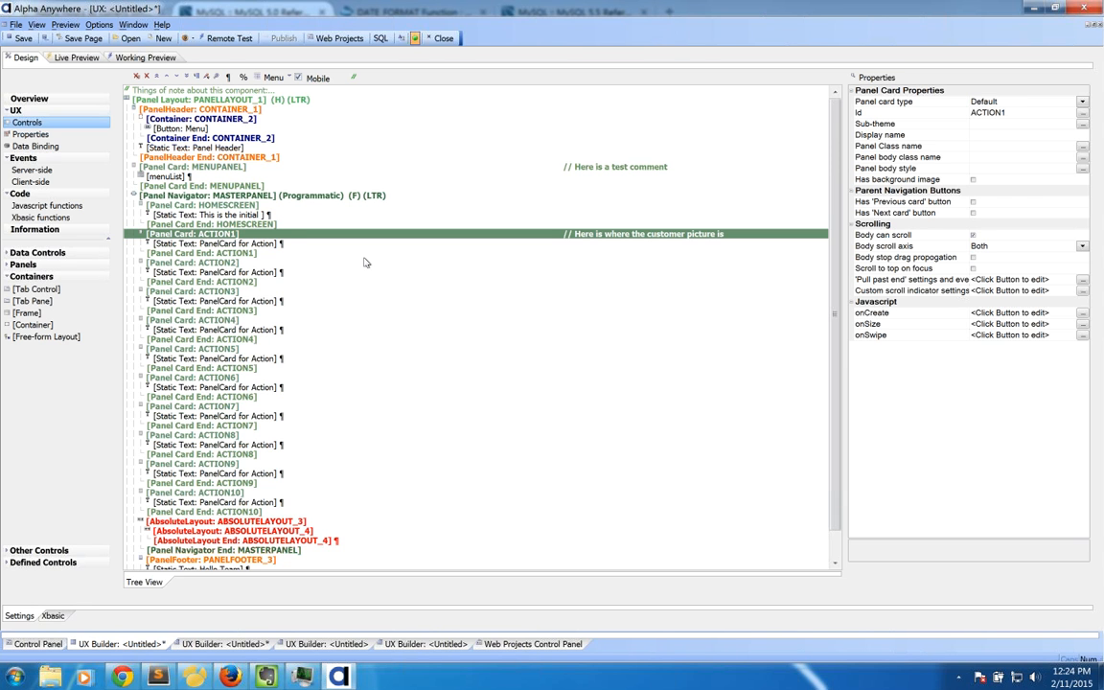
Step: Delete the ABSOLUTELAYOUT_3 and ABSOLUTELAYOUT_4 containers
{"action": "left_click", "coordinate": [230, 523]}
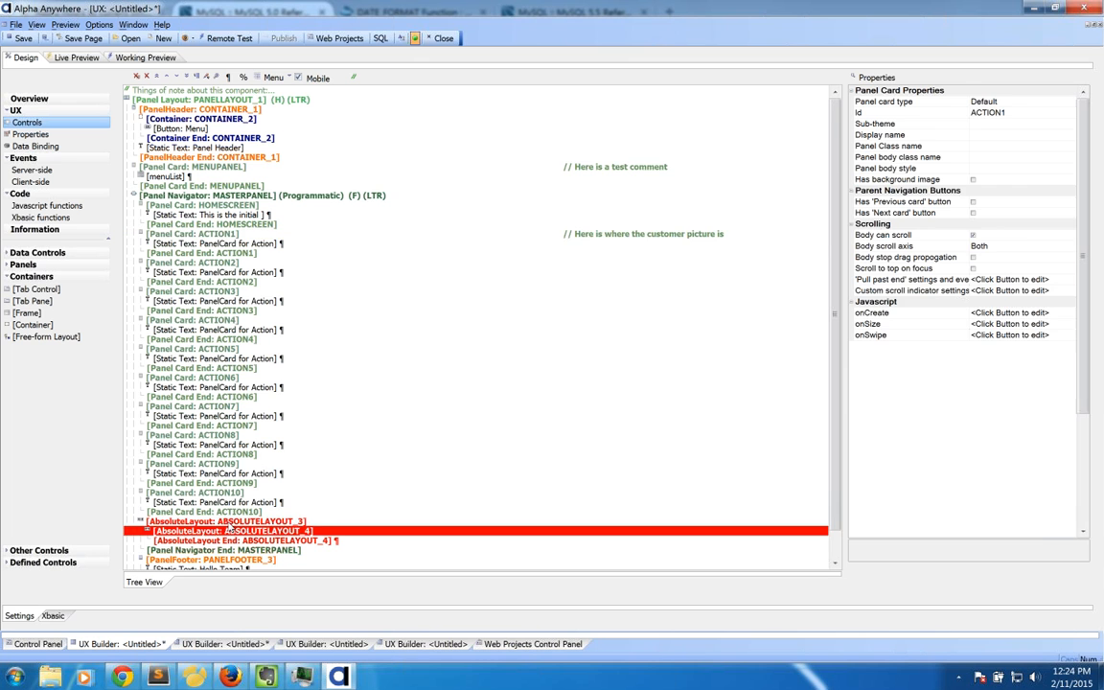
{"action": "scroll", "coordinate": [206, 503], "scroll_direction": "down", "scroll_amount": 1}
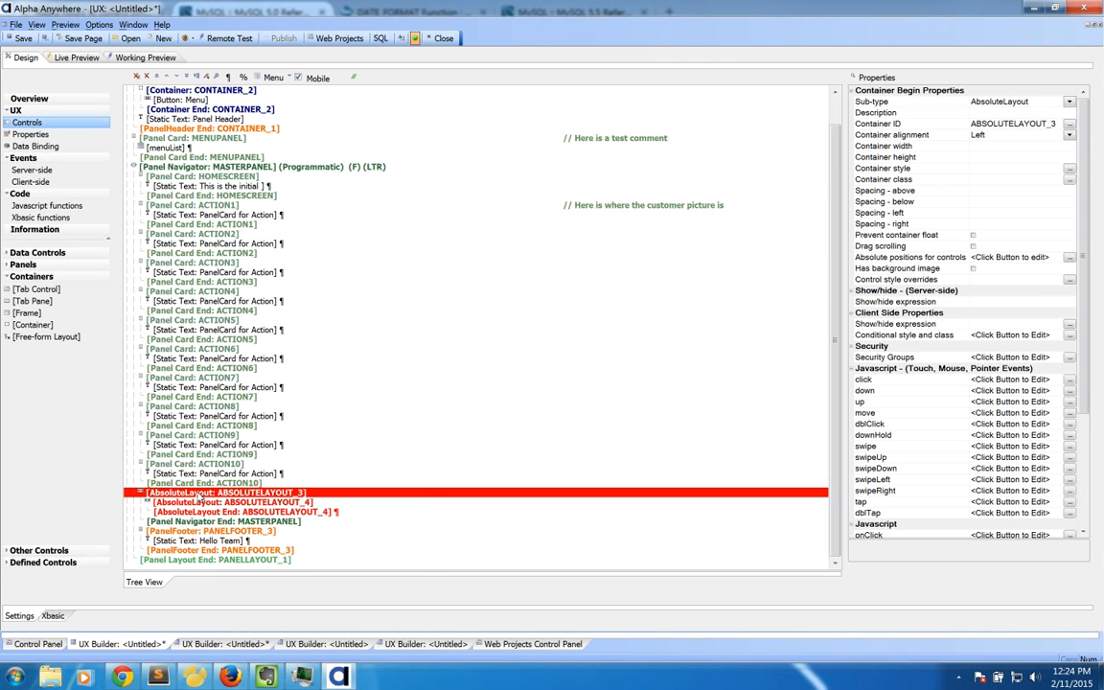
{"action": "right_click", "coordinate": [200, 498]}
{"action": "key", "text": "Down"}
{"action": "key", "text": "Down"}
{"action": "key", "text": "Down"}
{"action": "key", "text": "Down"}
{"action": "key", "text": "Down"}
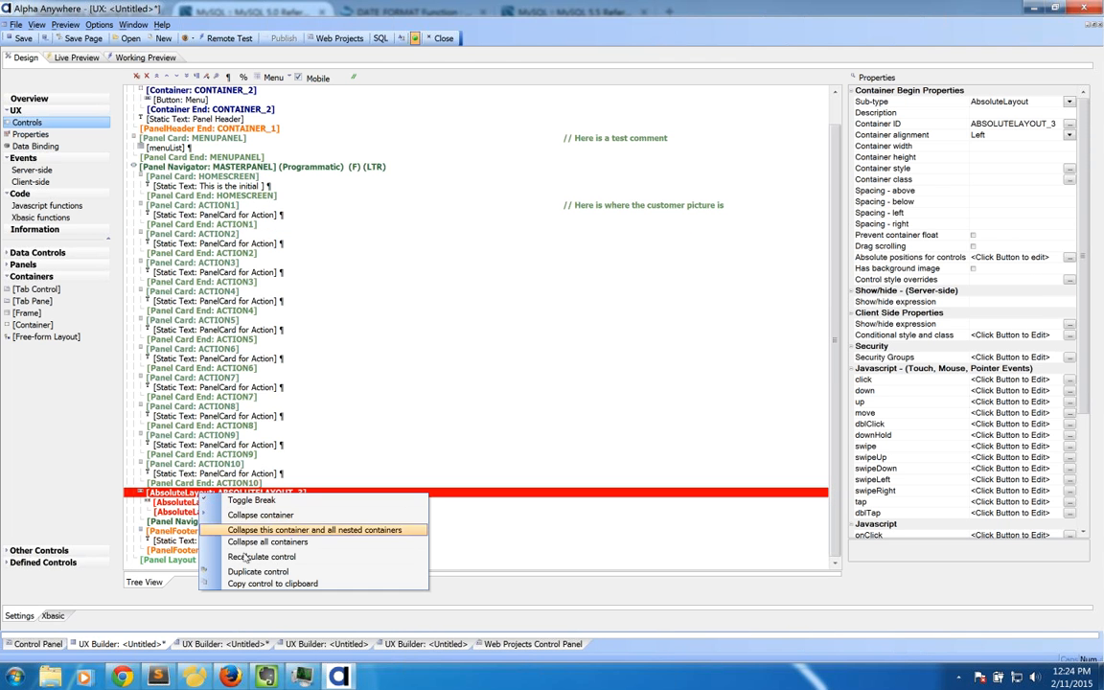
{"action": "key", "text": "Return"}
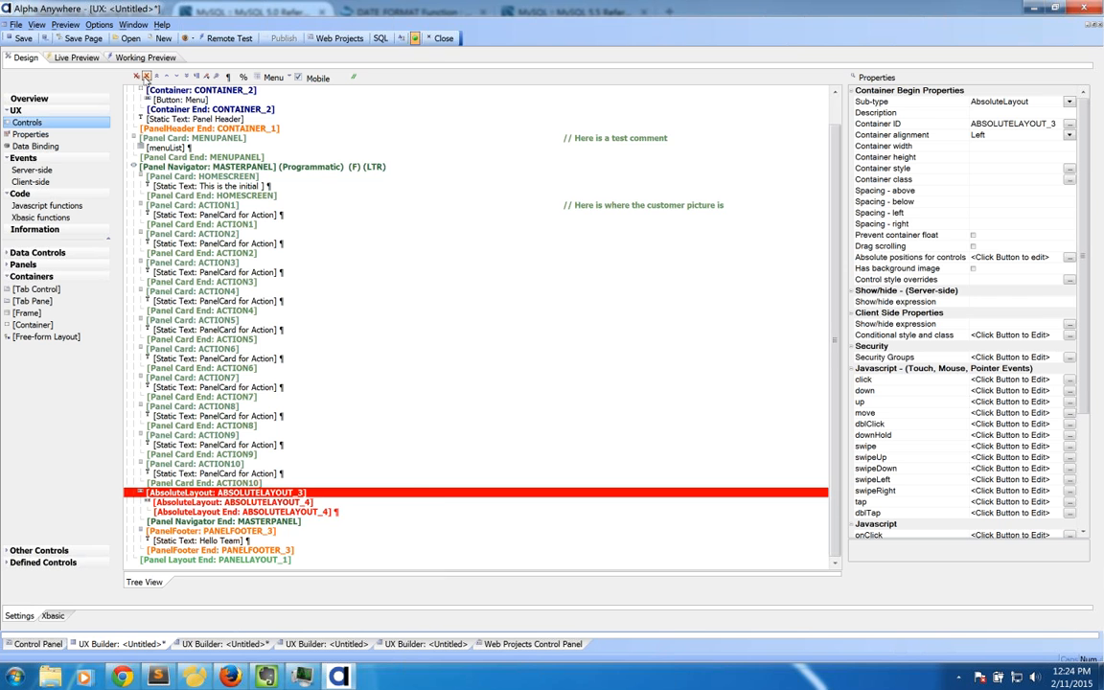
{"action": "left_click", "coordinate": [147, 78]}
{"action": "left_click", "coordinate": [621, 344]}
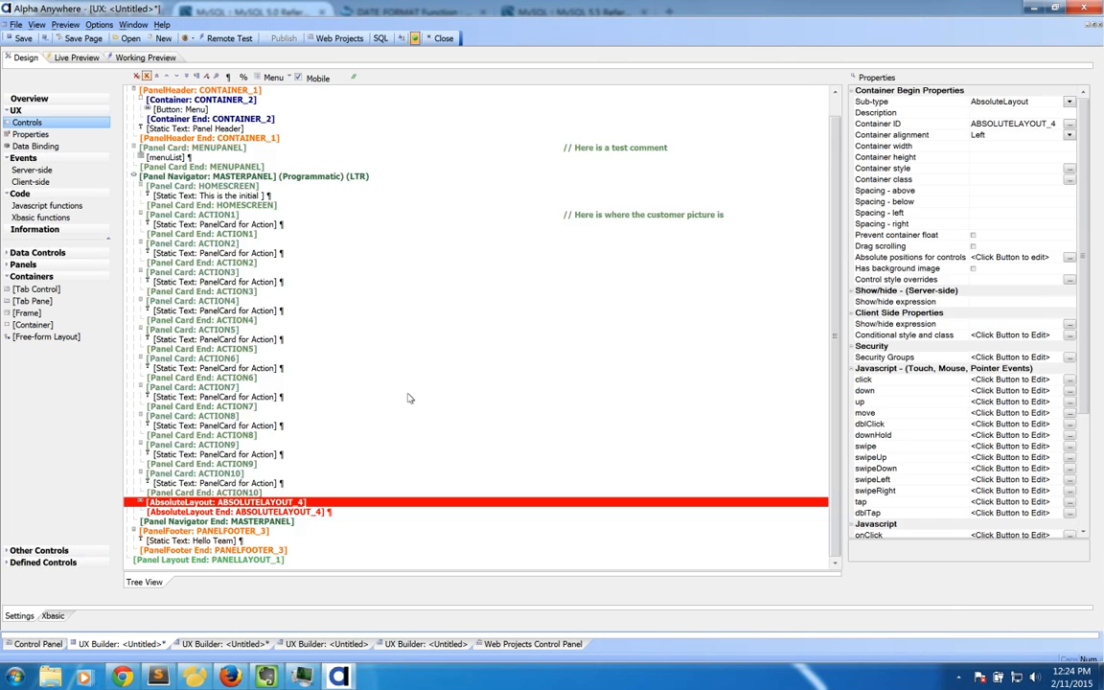
Step: Delete the PANELFOOTER_3 footer with its 'Hello Team' text and save the component
{"action": "left_click", "coordinate": [225, 532]}
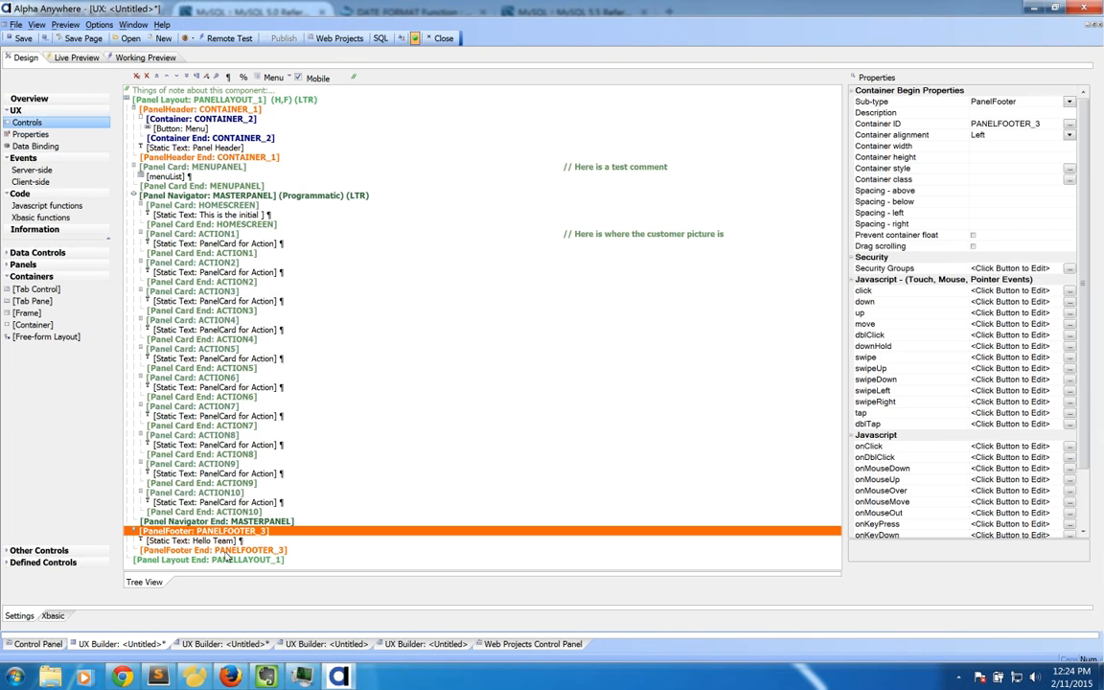
{"action": "left_click", "coordinate": [226, 552], "text": "shift"}
{"action": "left_click", "coordinate": [147, 77]}
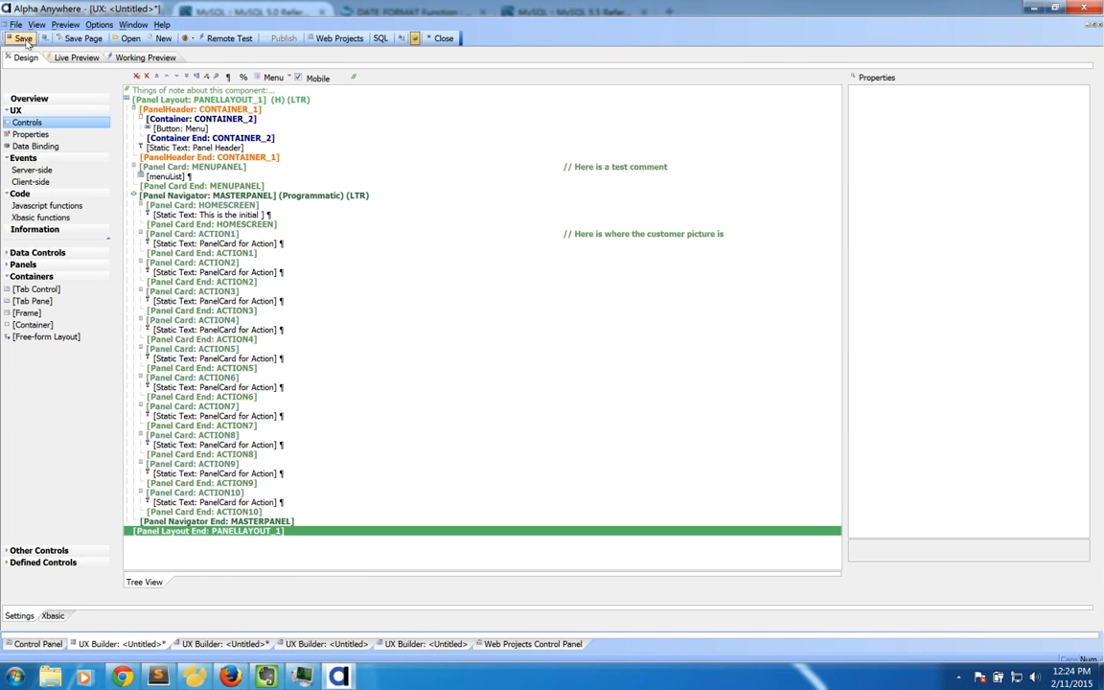
{"action": "left_click", "coordinate": [23, 39]}
{"action": "key", "text": "Escape"}
{"action": "left_click", "coordinate": [247, 264]}
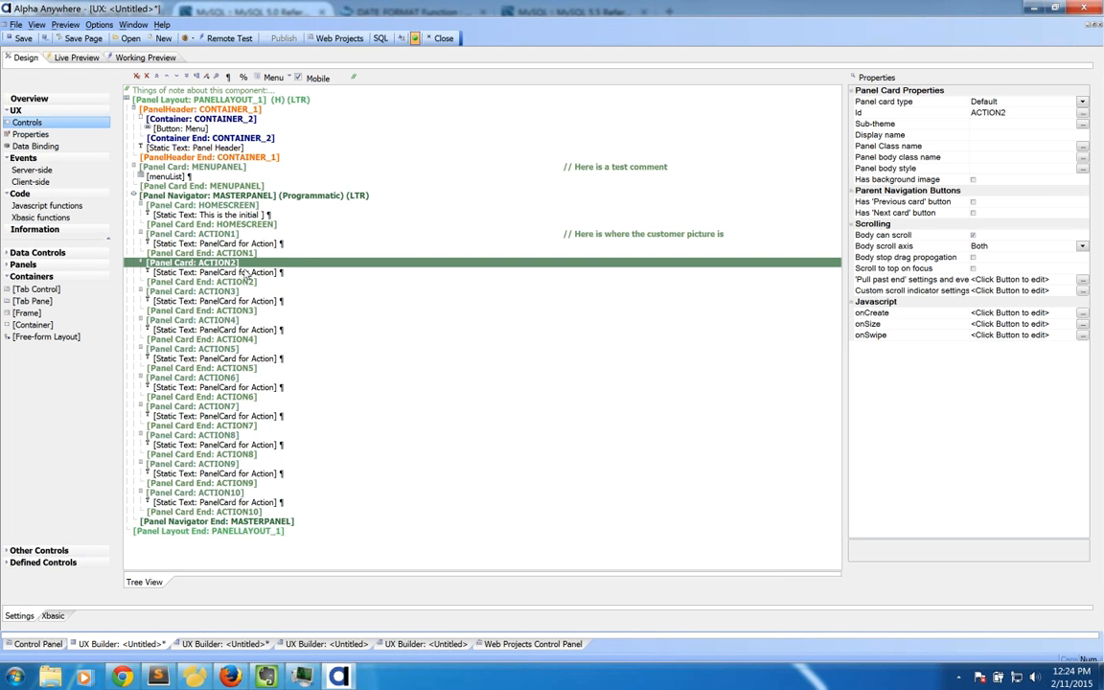
Step: Expand Data Controls, try adding a Textbox, then select PANELLAYOUT_1
{"action": "left_click", "coordinate": [37, 252]}
{"action": "double_click", "coordinate": [39, 266]}
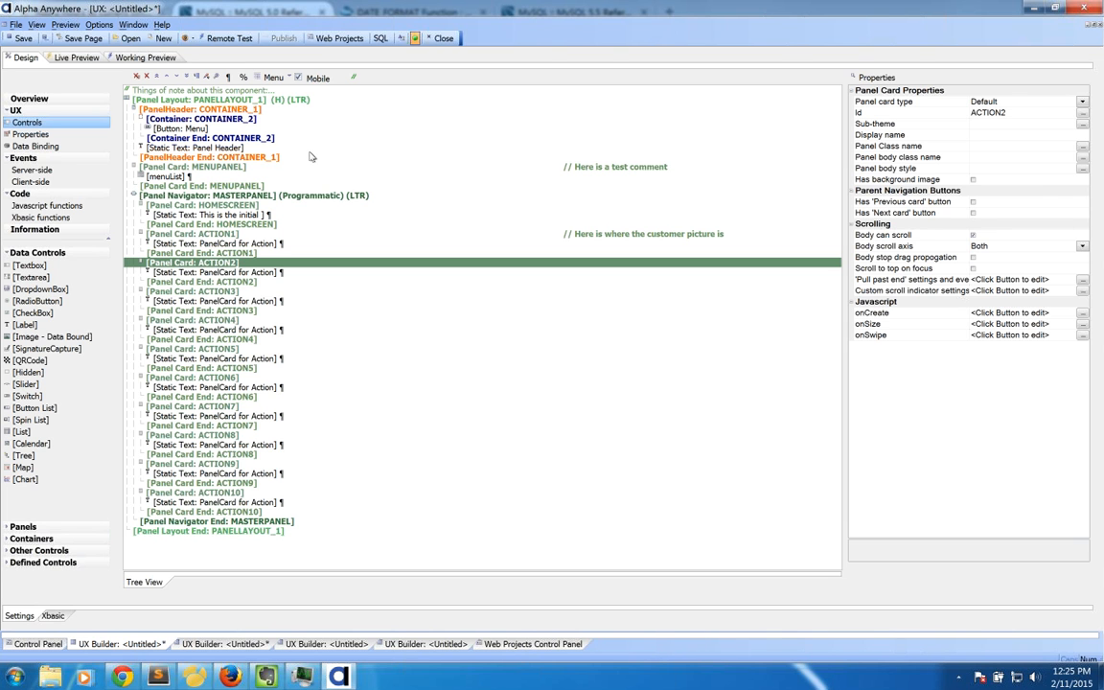
{"action": "left_click", "coordinate": [239, 100]}
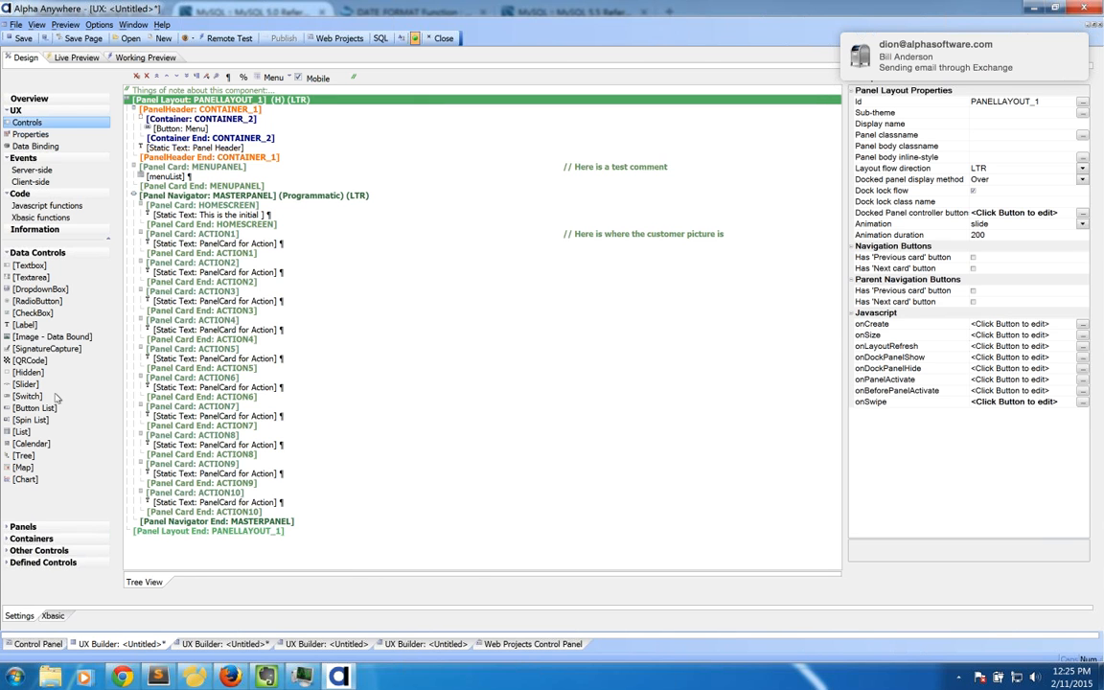
Step: Switch on Do Not Disturb in the Mac's Notification Center and go back to the Alpha Anywhere VM
{"action": "mouse_move", "coordinate": [2, 687]}
{"action": "left_click", "coordinate": [556, 76]}
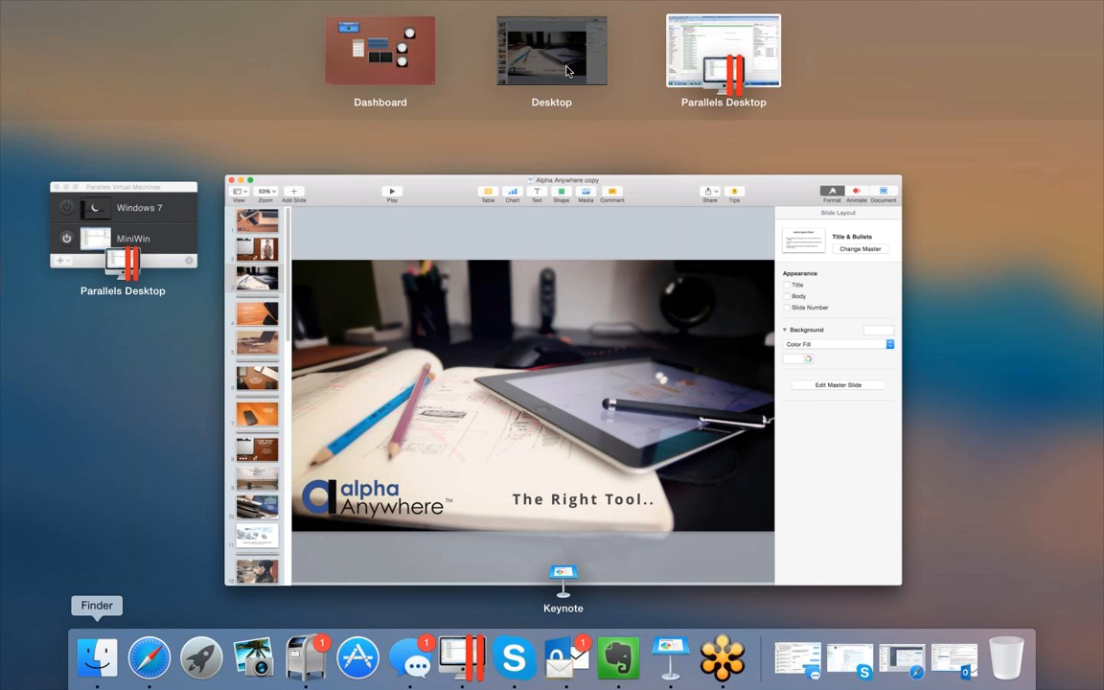
{"action": "scroll", "coordinate": [803, 52], "scroll_direction": "right", "scroll_amount": 3}
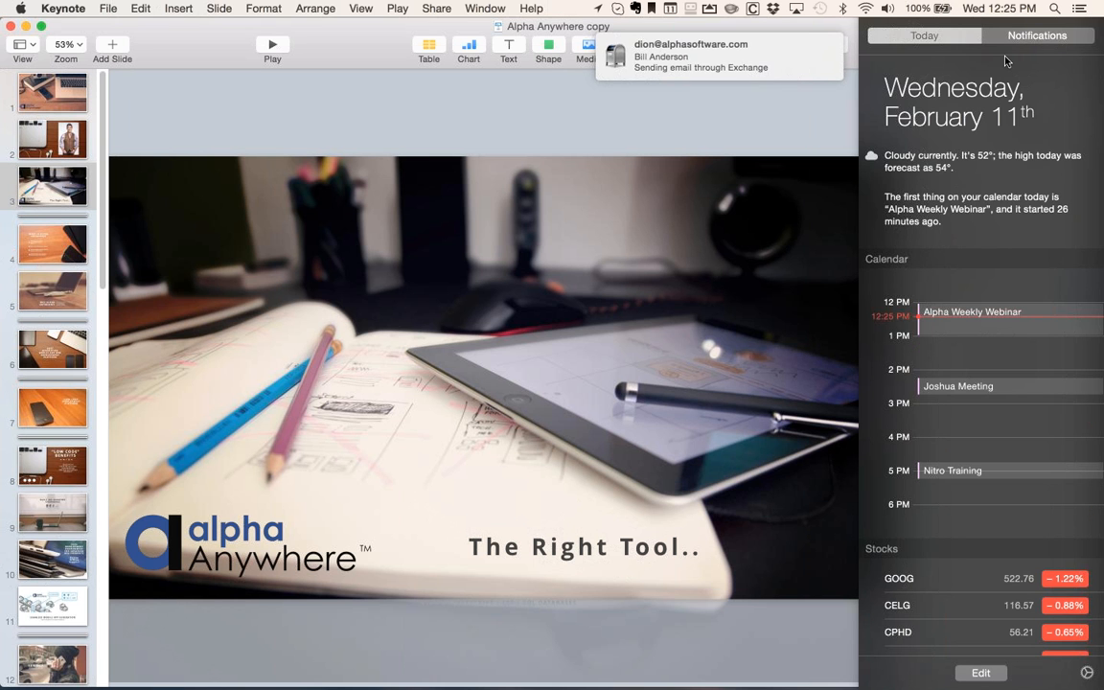
{"action": "left_click", "coordinate": [1082, 9]}
{"action": "left_click", "coordinate": [1083, 8]}
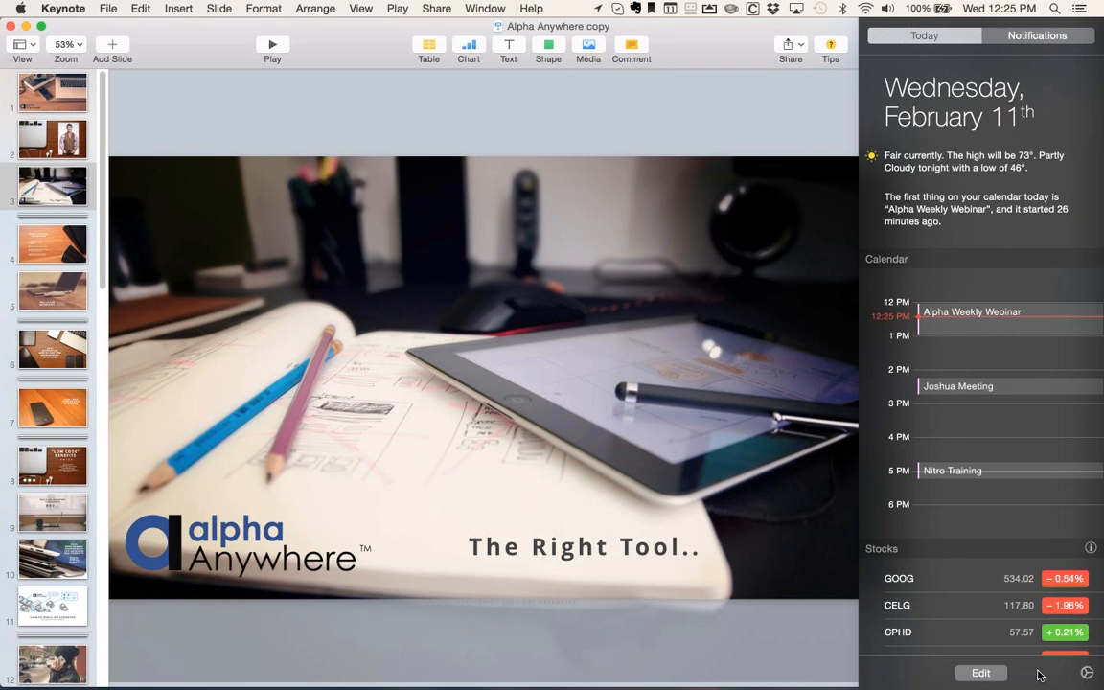
{"action": "left_click", "coordinate": [1086, 672]}
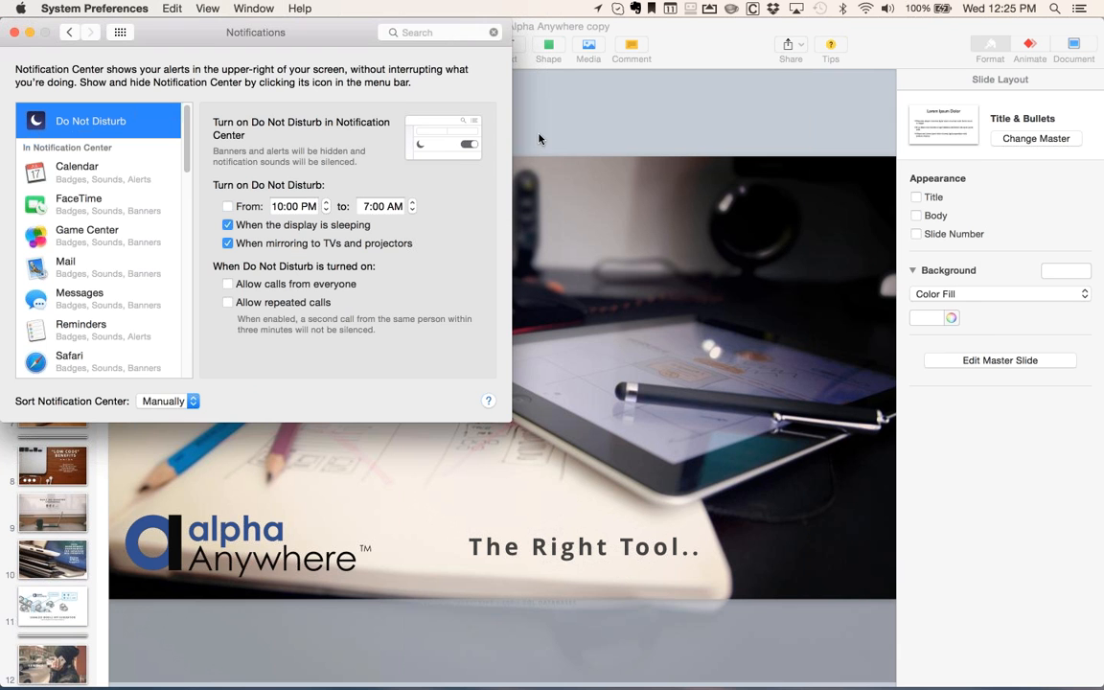
{"action": "left_click", "coordinate": [1080, 8]}
{"action": "left_click", "coordinate": [833, 56]}
{"action": "left_click", "coordinate": [1080, 9]}
{"action": "left_click", "coordinate": [1070, 81]}
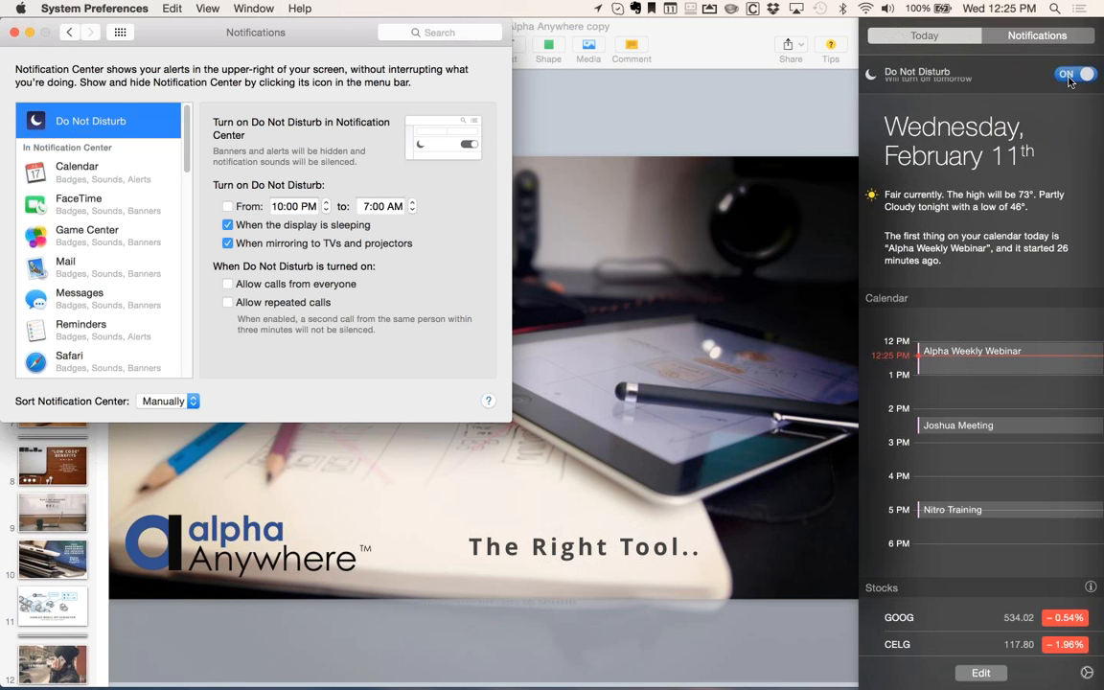
{"action": "left_click", "coordinate": [826, 257]}
{"action": "mouse_move", "coordinate": [1, 688]}
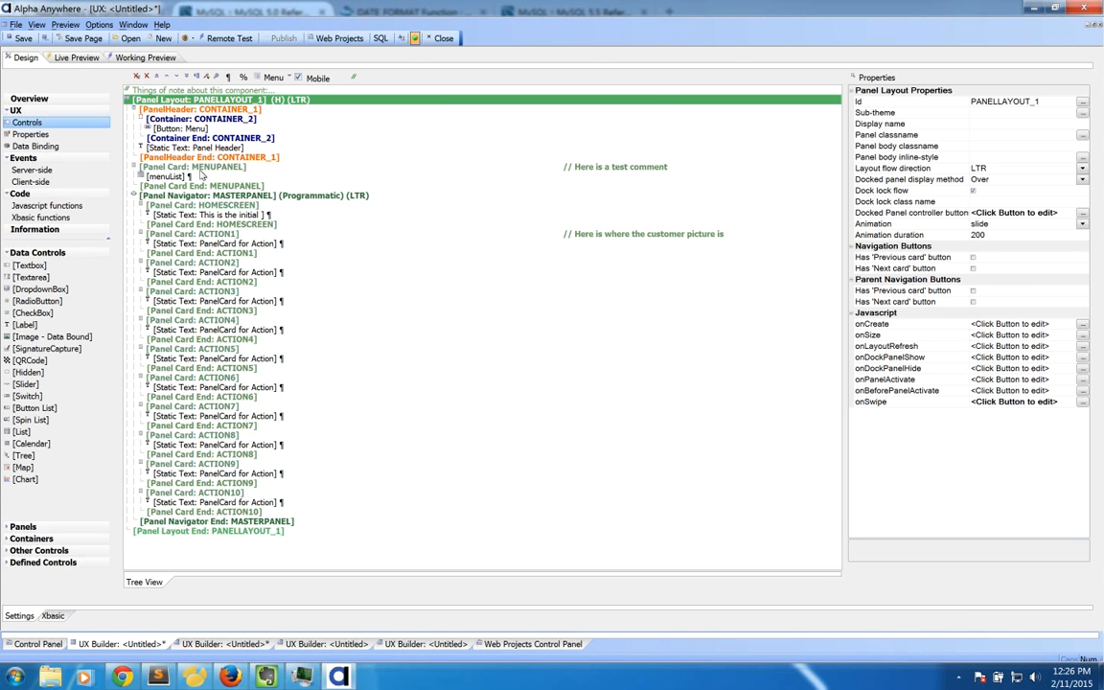
{"action": "left_click", "coordinate": [152, 58]}
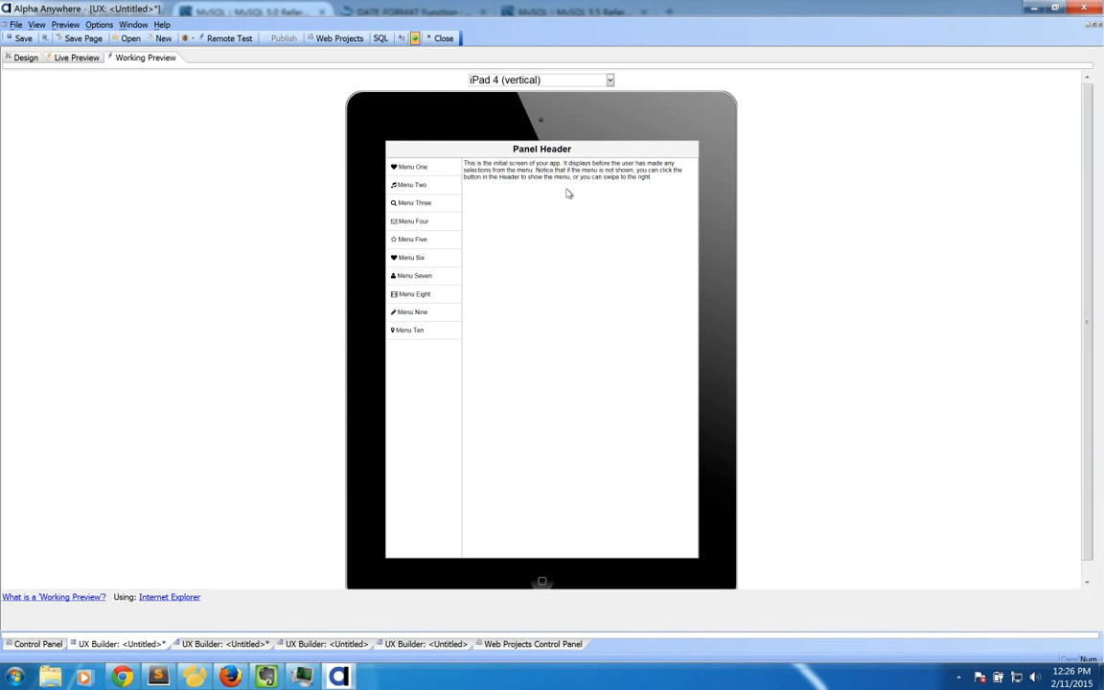
{"action": "left_click", "coordinate": [411, 258]}
{"action": "left_click", "coordinate": [417, 204]}
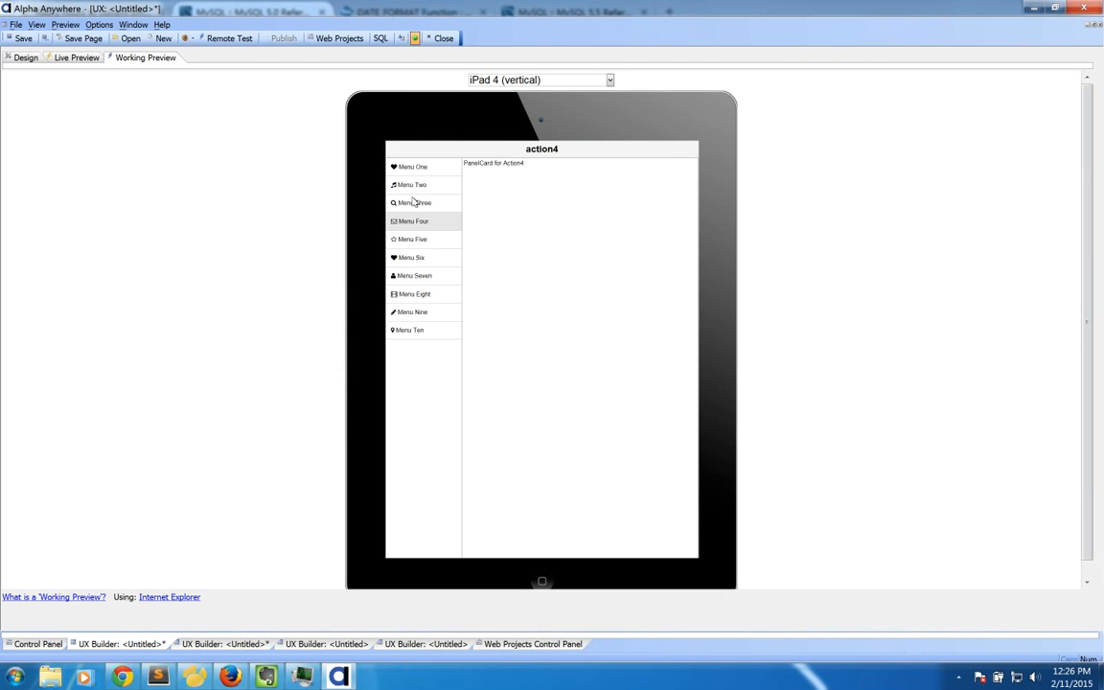
{"action": "left_click", "coordinate": [517, 80]}
{"action": "left_click", "coordinate": [513, 116]}
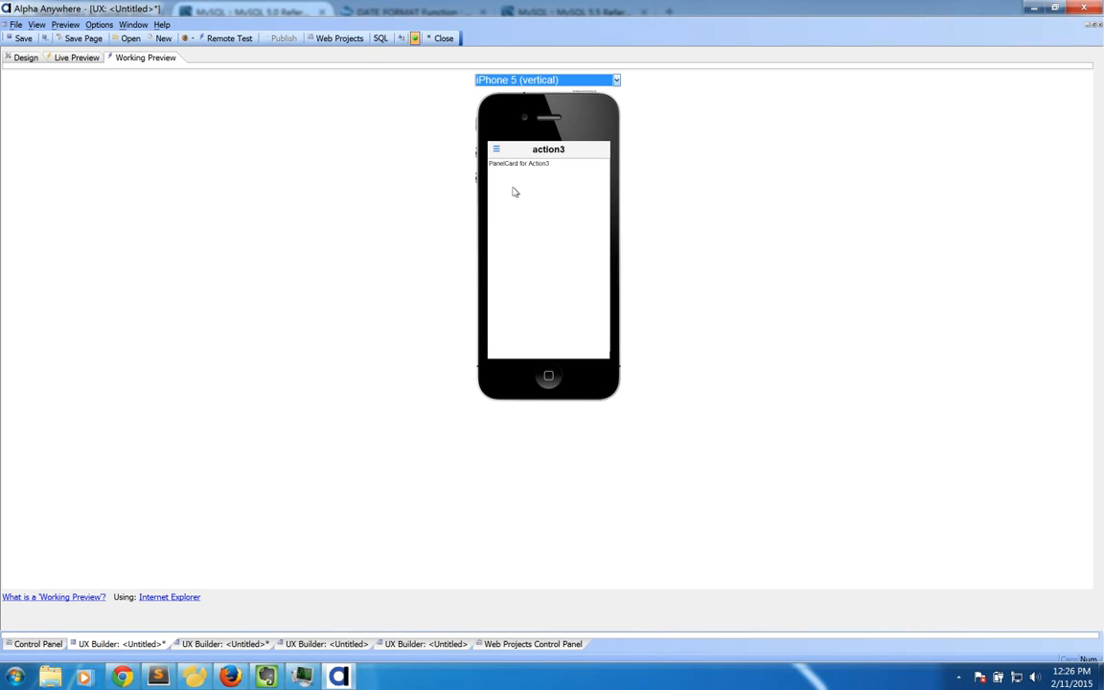
{"action": "left_click", "coordinate": [496, 149]}
{"action": "left_click", "coordinate": [498, 203]}
{"action": "left_click", "coordinate": [497, 148]}
{"action": "left_click", "coordinate": [504, 239]}
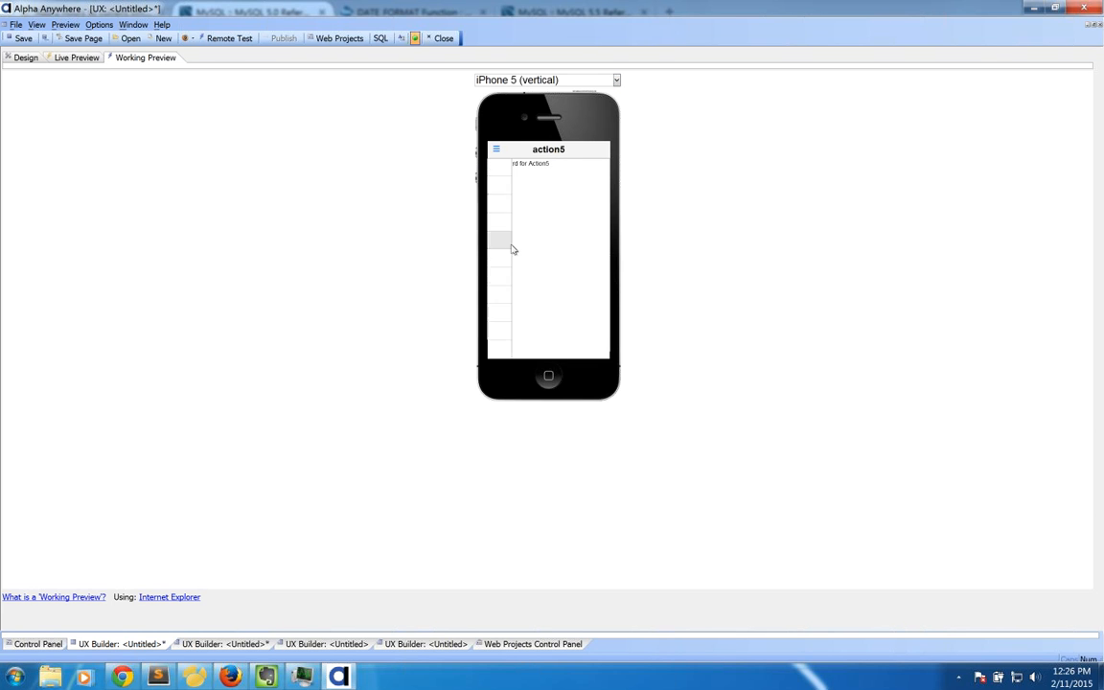
{"action": "left_click", "coordinate": [496, 148]}
{"action": "left_click", "coordinate": [500, 204]}
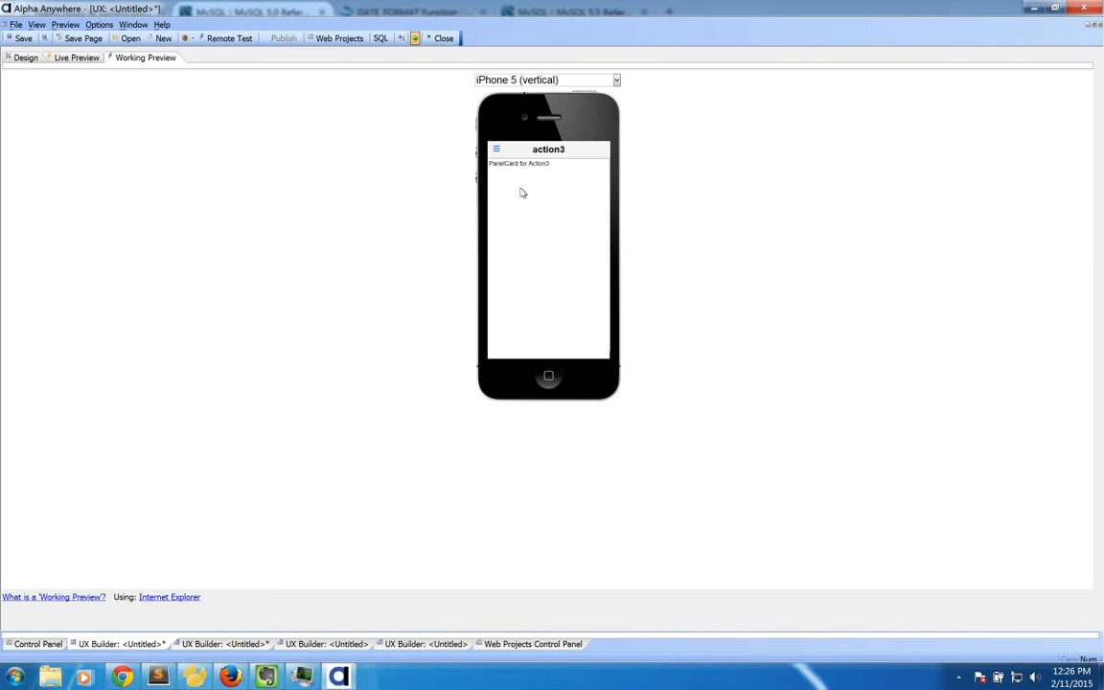
{"action": "left_click", "coordinate": [496, 150]}
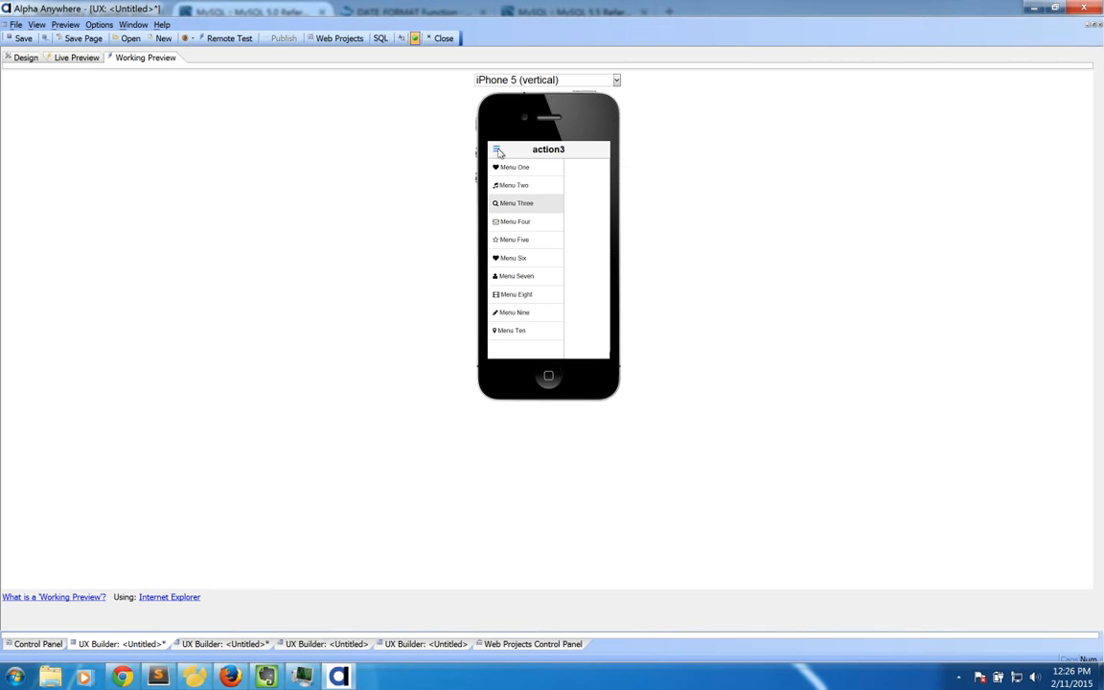
{"action": "left_click", "coordinate": [523, 202]}
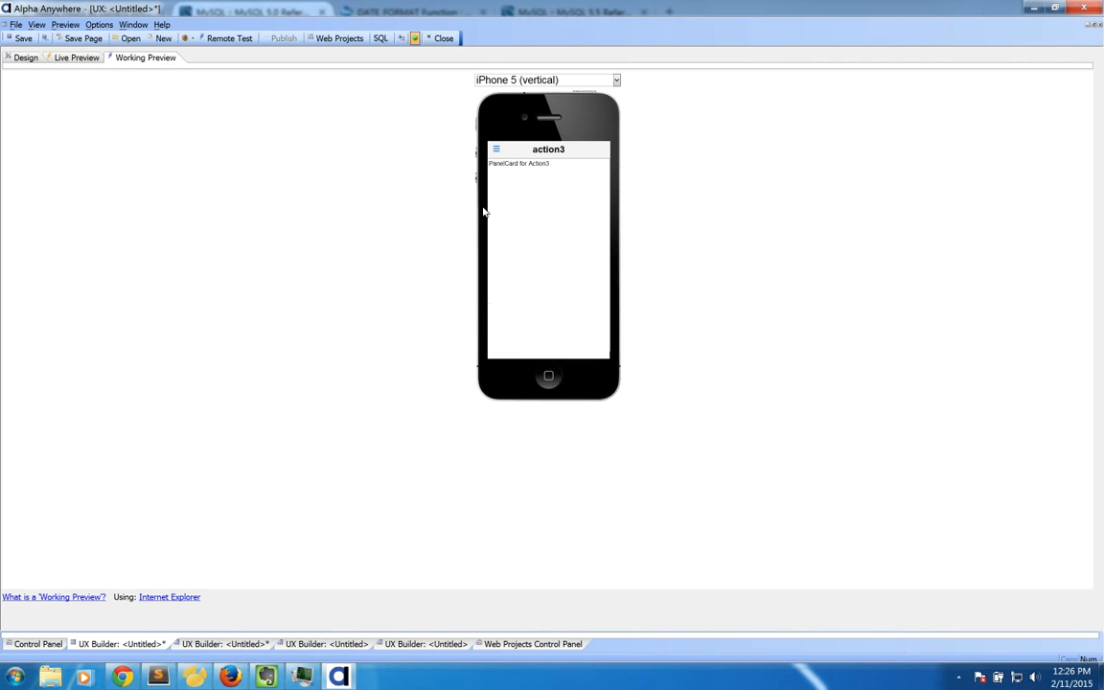
{"action": "left_click", "coordinate": [496, 151]}
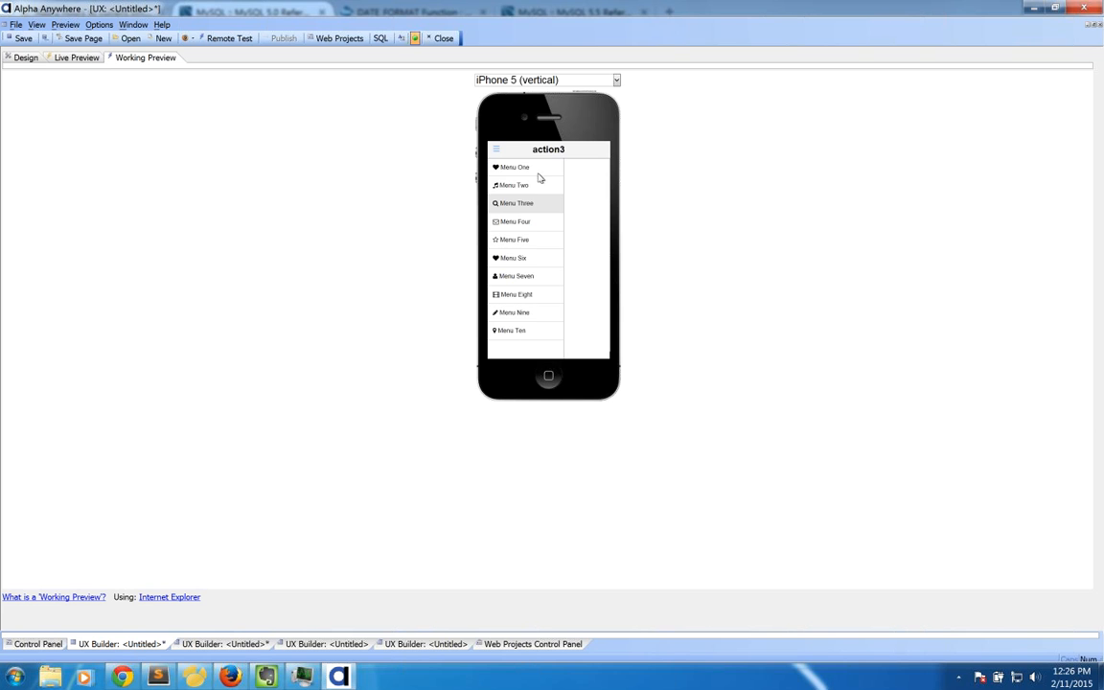
{"action": "left_click", "coordinate": [518, 221]}
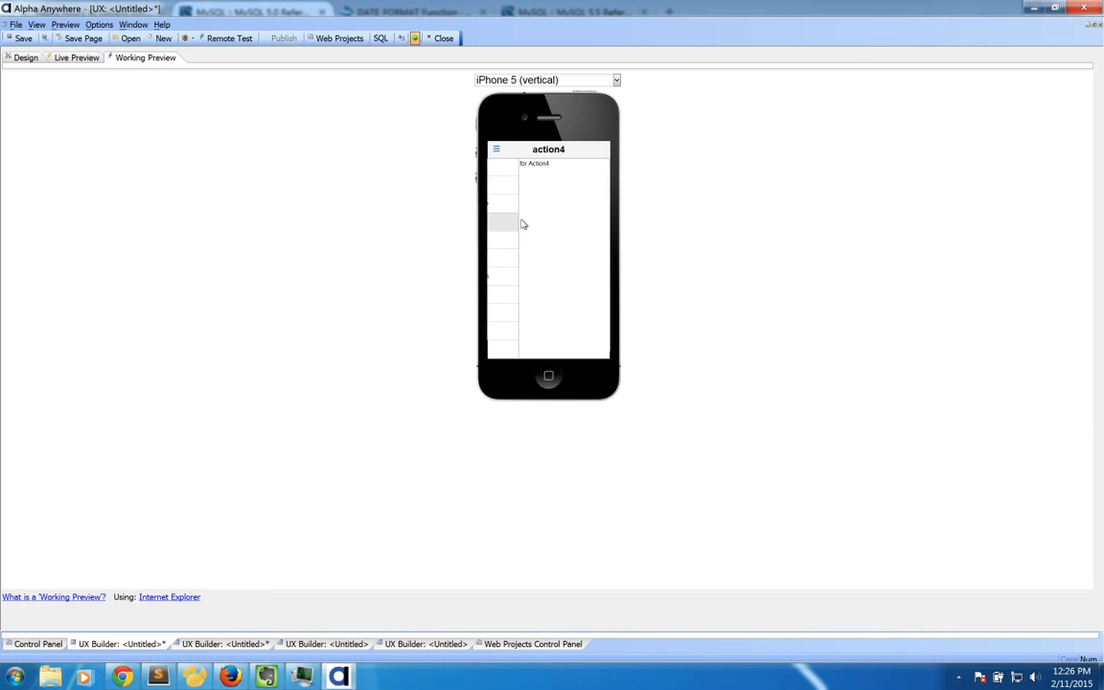
{"action": "left_click", "coordinate": [497, 151]}
{"action": "left_click", "coordinate": [518, 238]}
{"action": "left_click", "coordinate": [26, 58]}
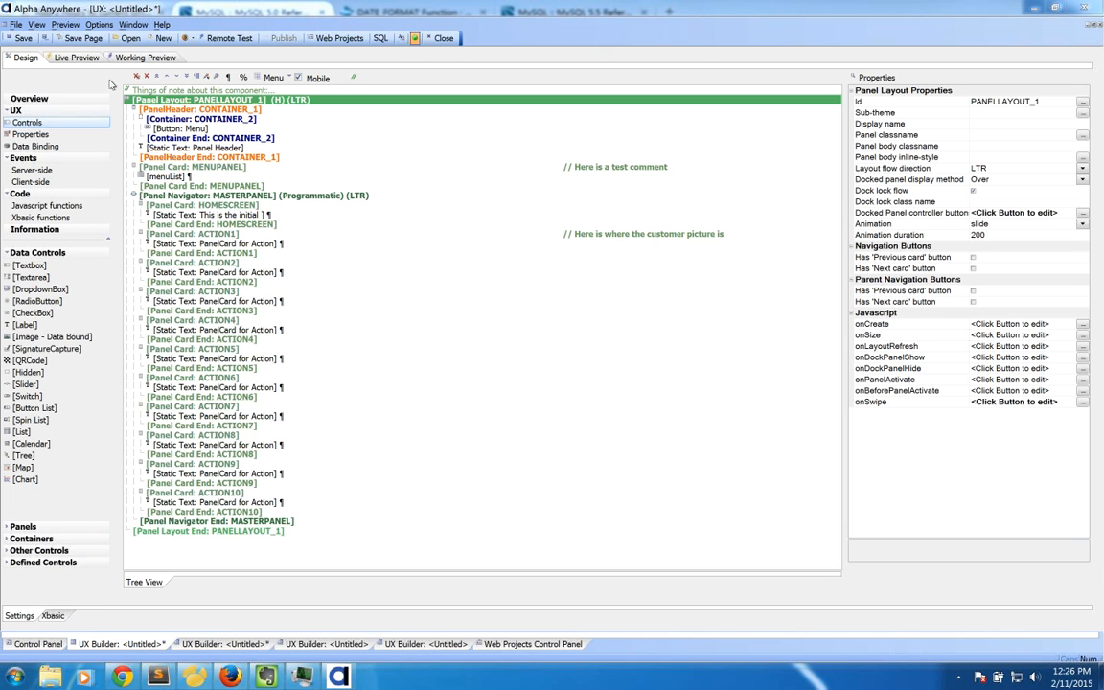
Step: Reconfirm iOS7 as the Style name in UX Properties and select Responsive layout settings
{"action": "left_click", "coordinate": [48, 134]}
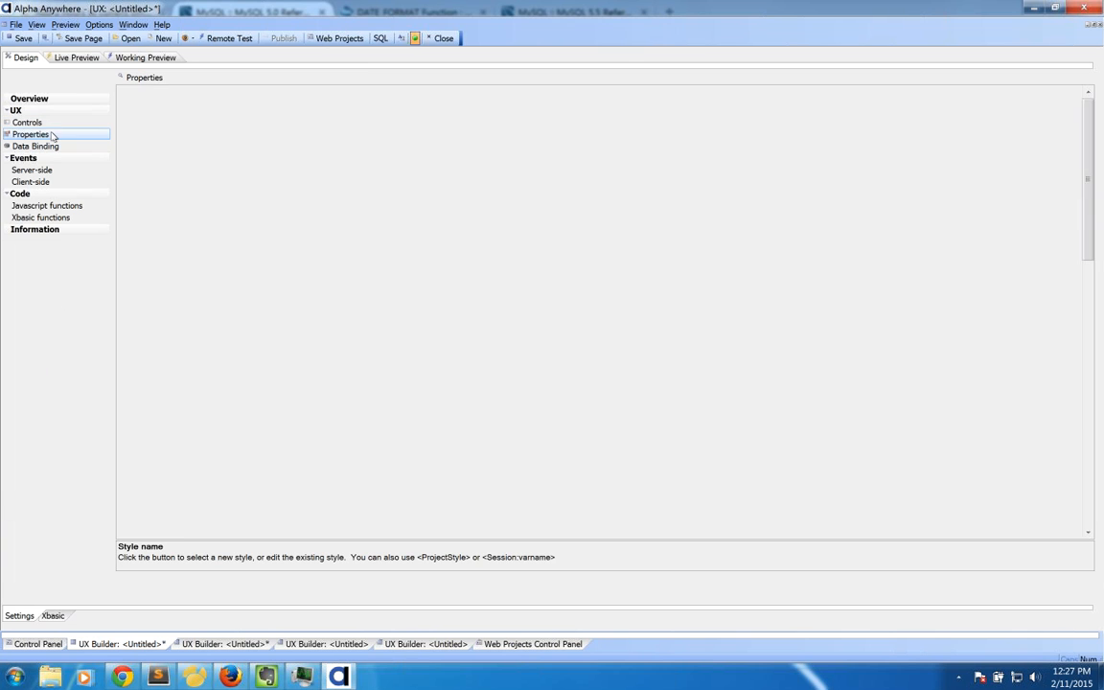
{"action": "left_click", "coordinate": [154, 147]}
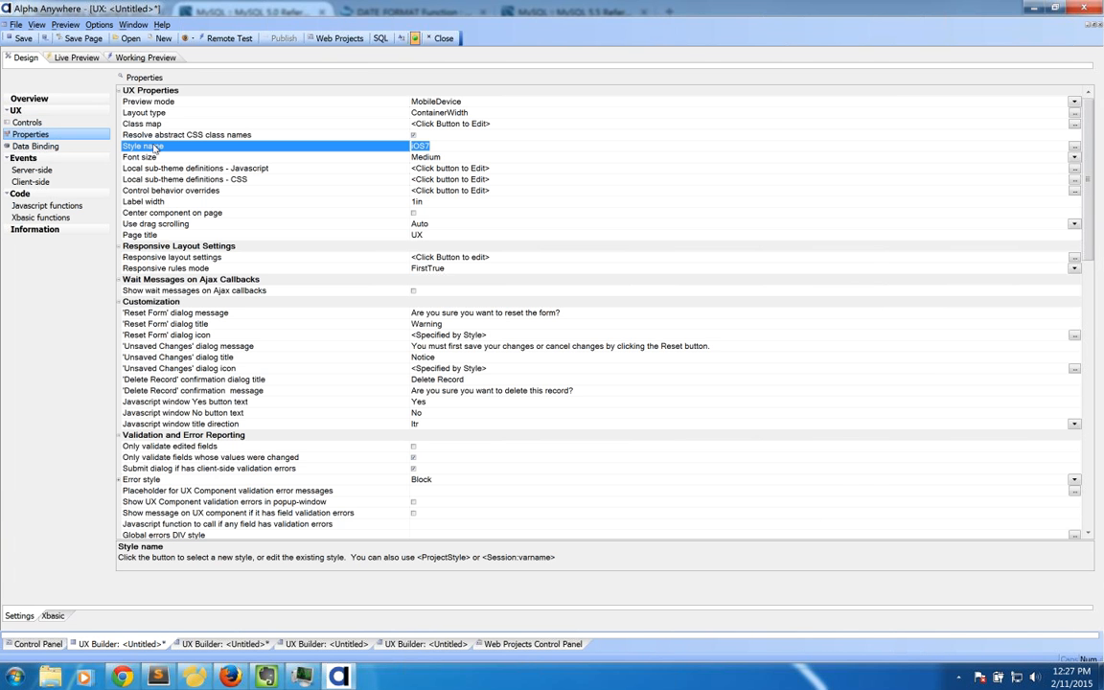
{"action": "double_click", "coordinate": [156, 149]}
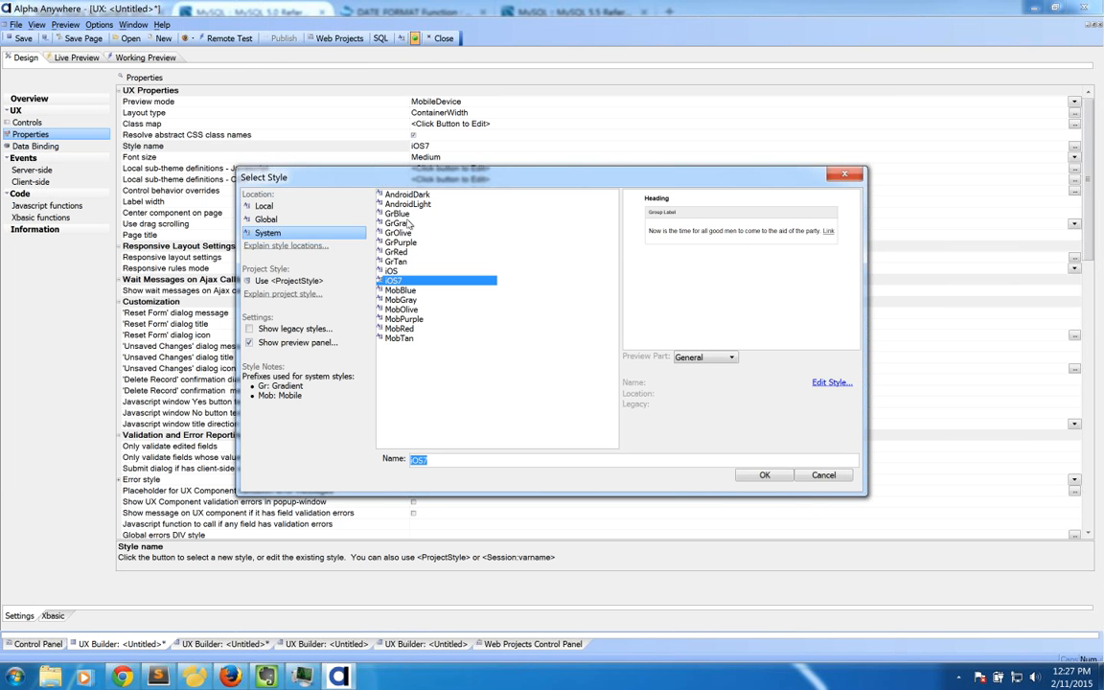
{"action": "left_click", "coordinate": [405, 194]}
{"action": "left_click", "coordinate": [399, 272]}
{"action": "left_click", "coordinate": [395, 280]}
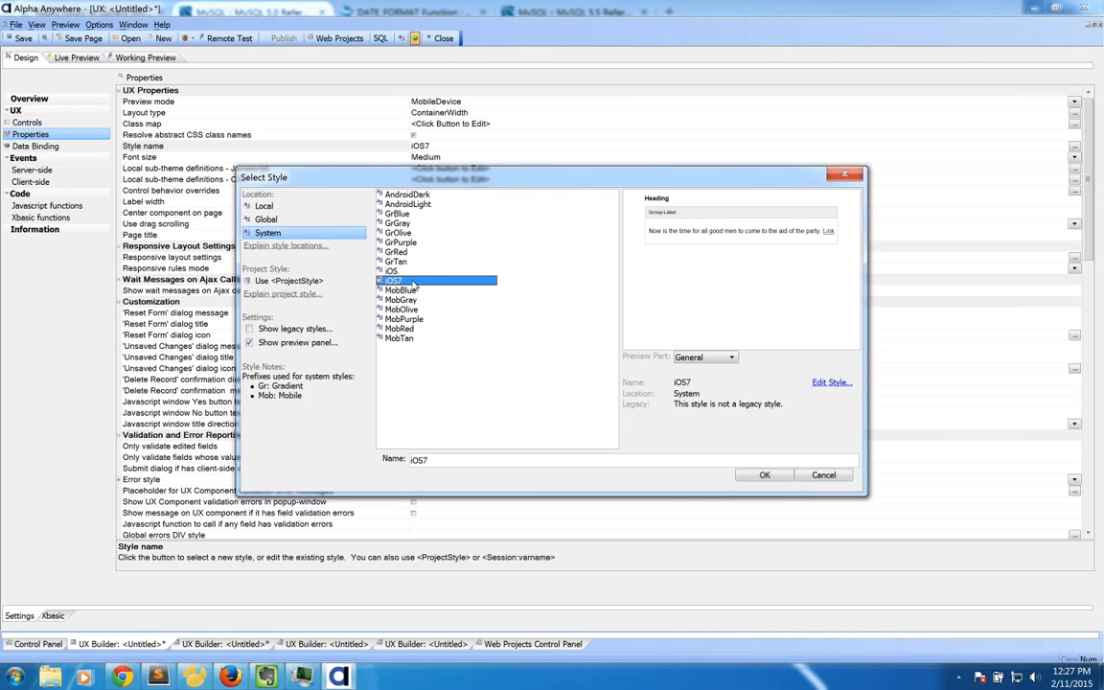
{"action": "left_click", "coordinate": [747, 473]}
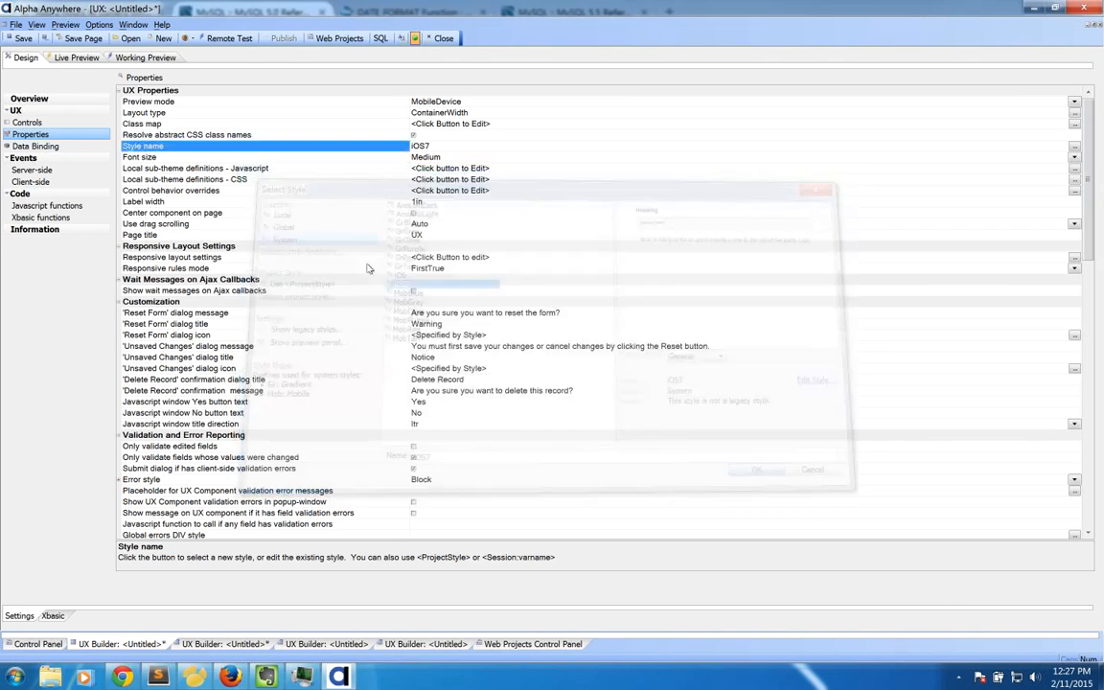
{"action": "left_click", "coordinate": [197, 257]}
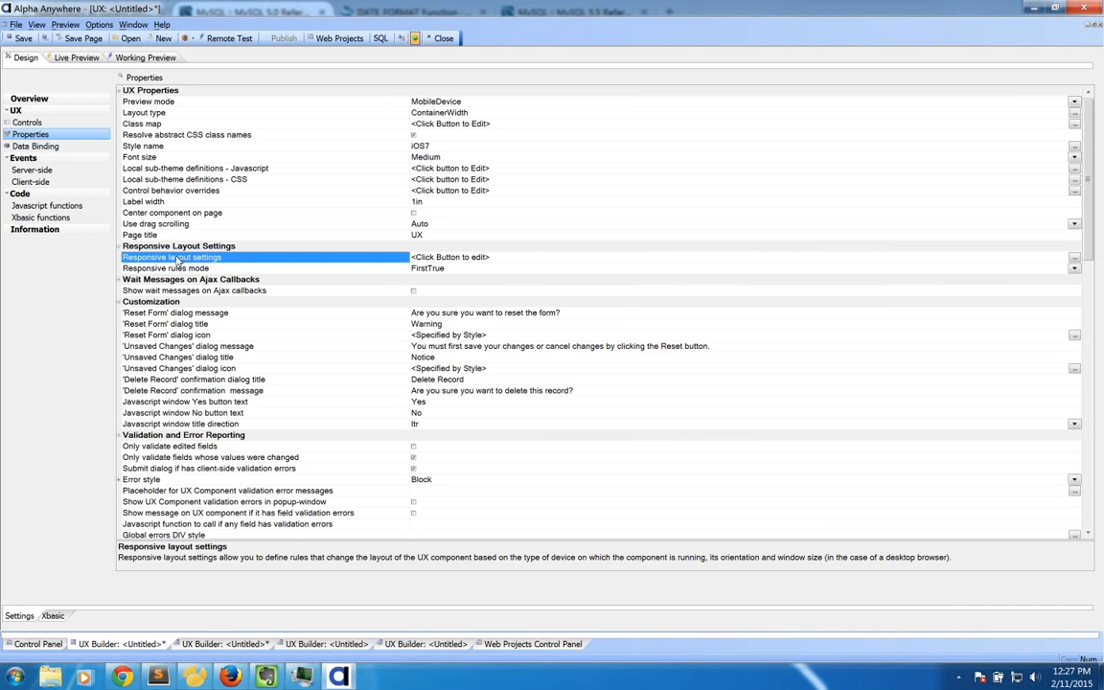
Step: In the Responsive Layout Genie, add a rule 'Android' with expression device.isAndroid
{"action": "left_click", "coordinate": [40, 135]}
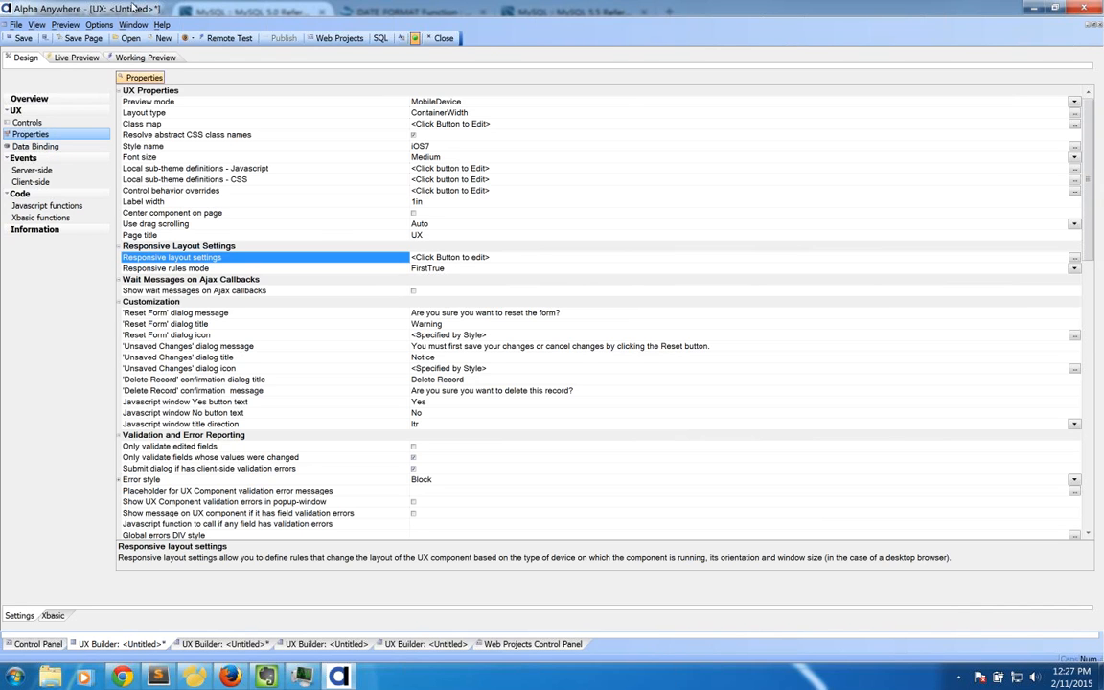
{"action": "double_click", "coordinate": [167, 259]}
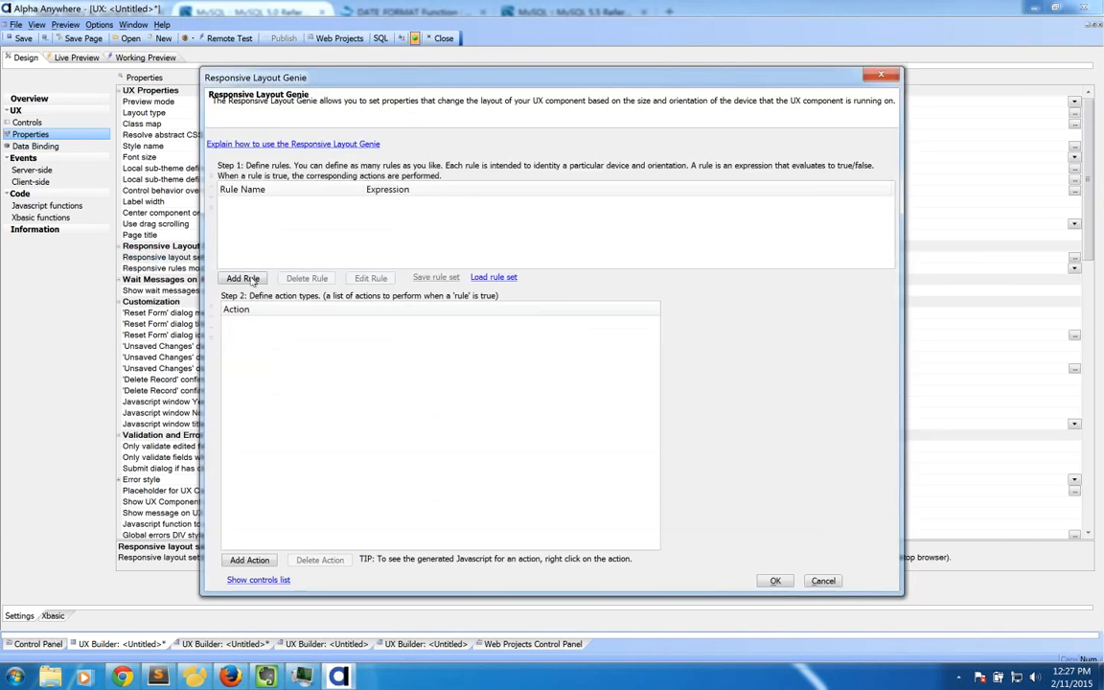
{"action": "left_click", "coordinate": [252, 278]}
{"action": "left_click", "coordinate": [239, 496]}
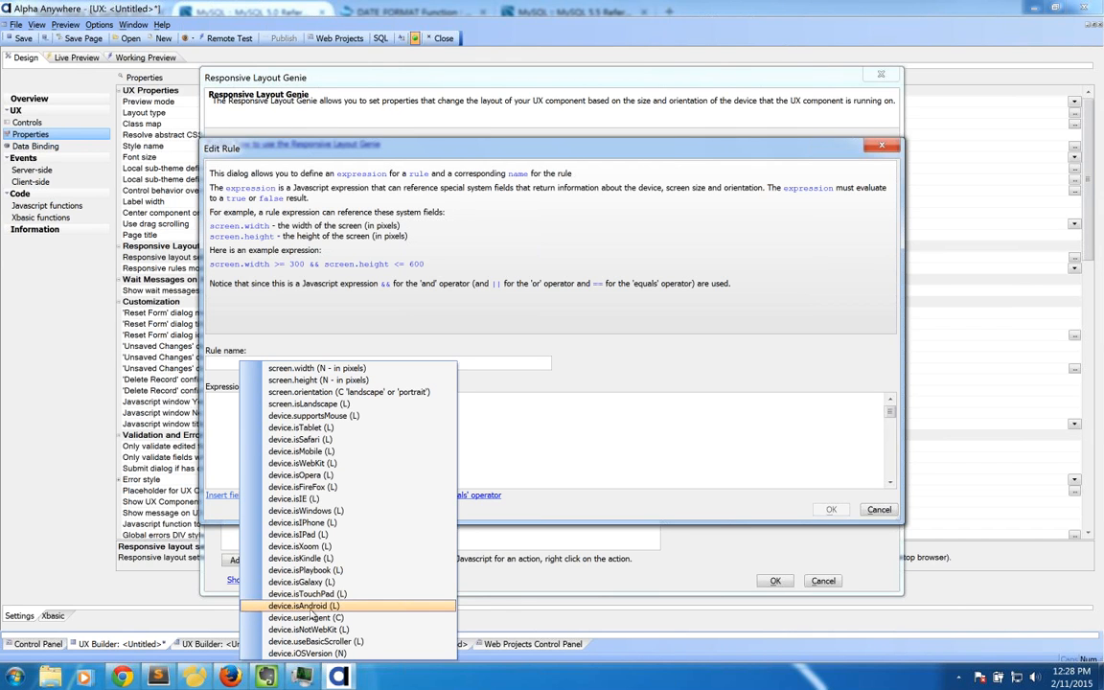
{"action": "left_click", "coordinate": [299, 607]}
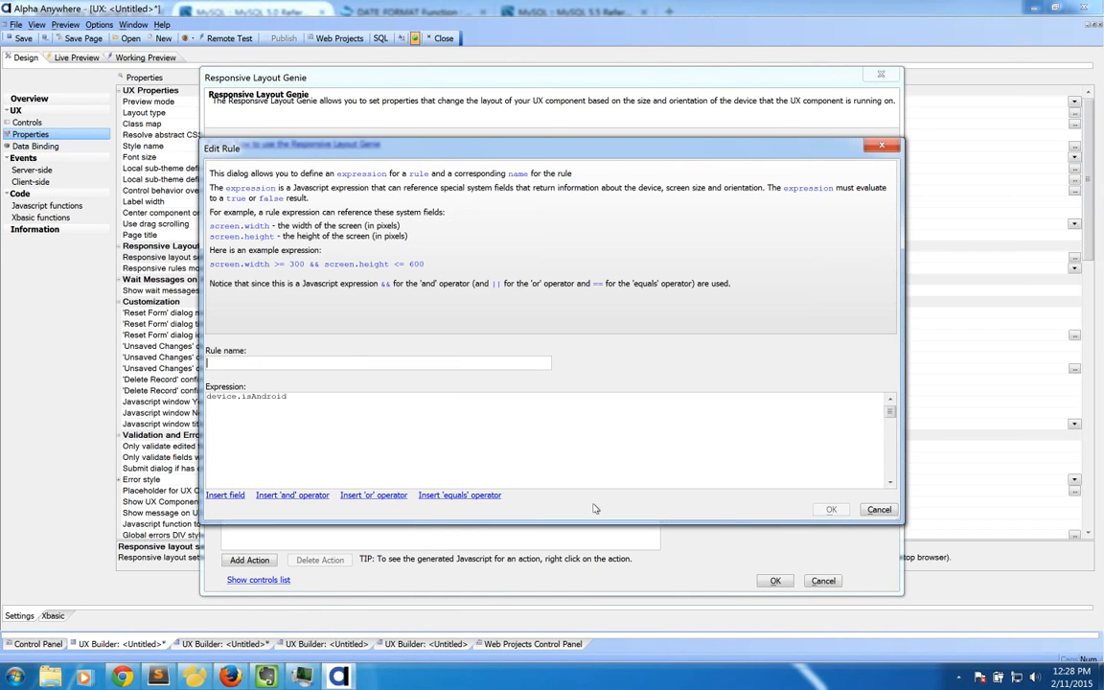
{"action": "type", "text": "Android"}
{"action": "left_click", "coordinate": [831, 509]}
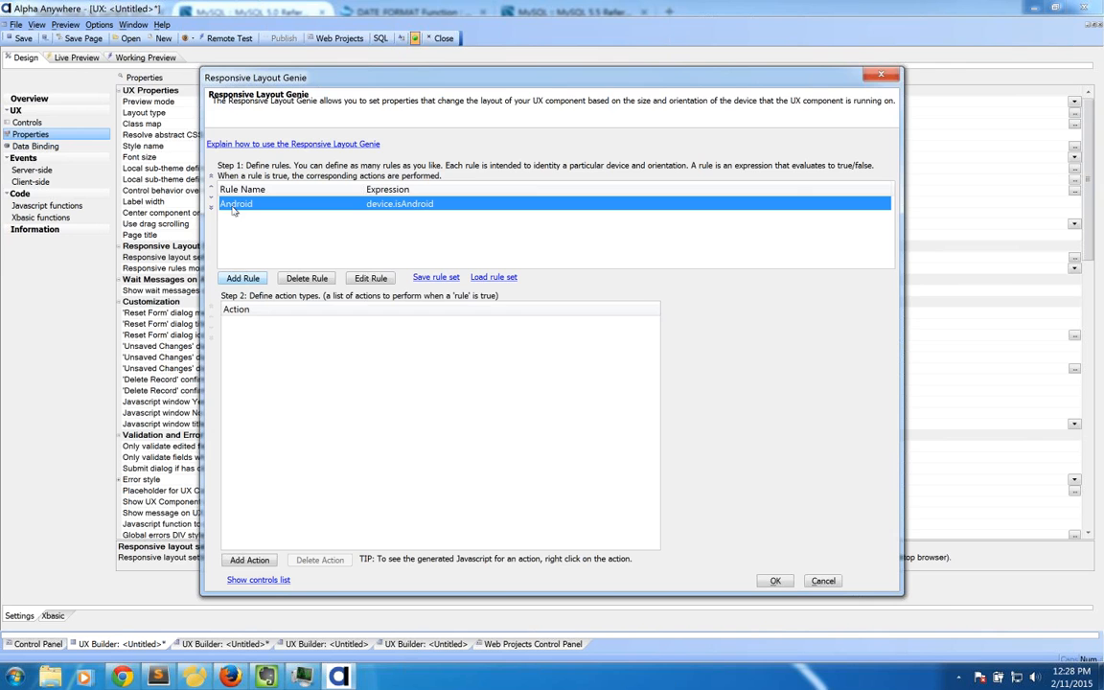
{"action": "left_click_drag", "start_coordinate": [259, 77], "coordinate": [320, 86]}
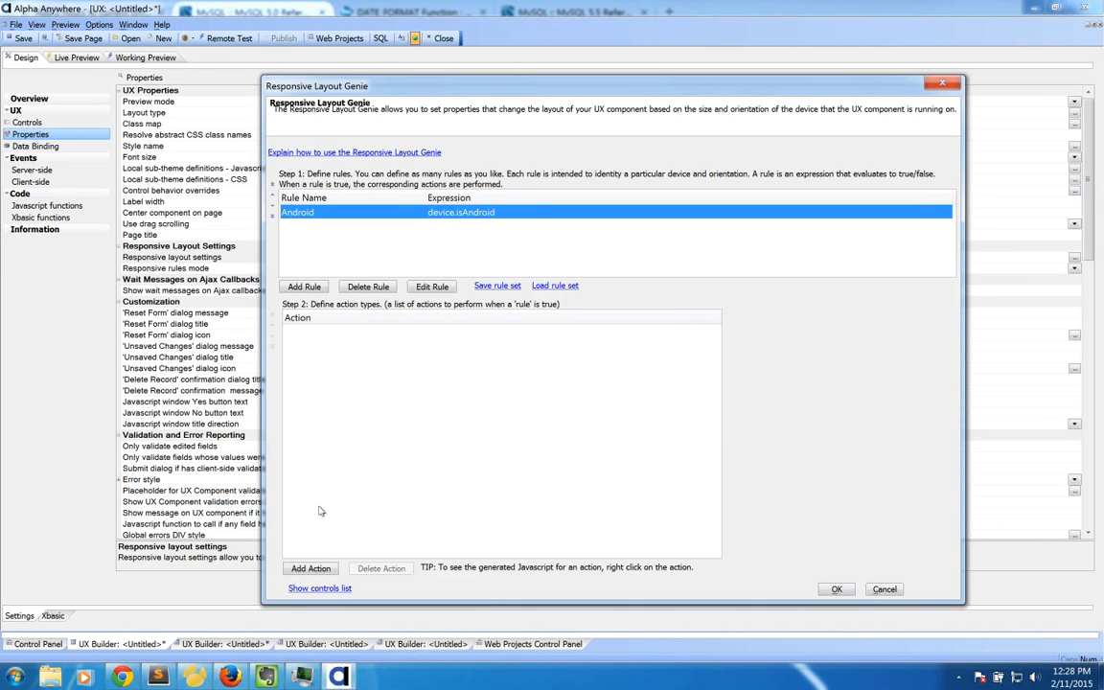
Step: Browse the Android rule's action types: Panel Layout, Panel Navigator, Panel Card, Container, Javascript
{"action": "left_click", "coordinate": [321, 570]}
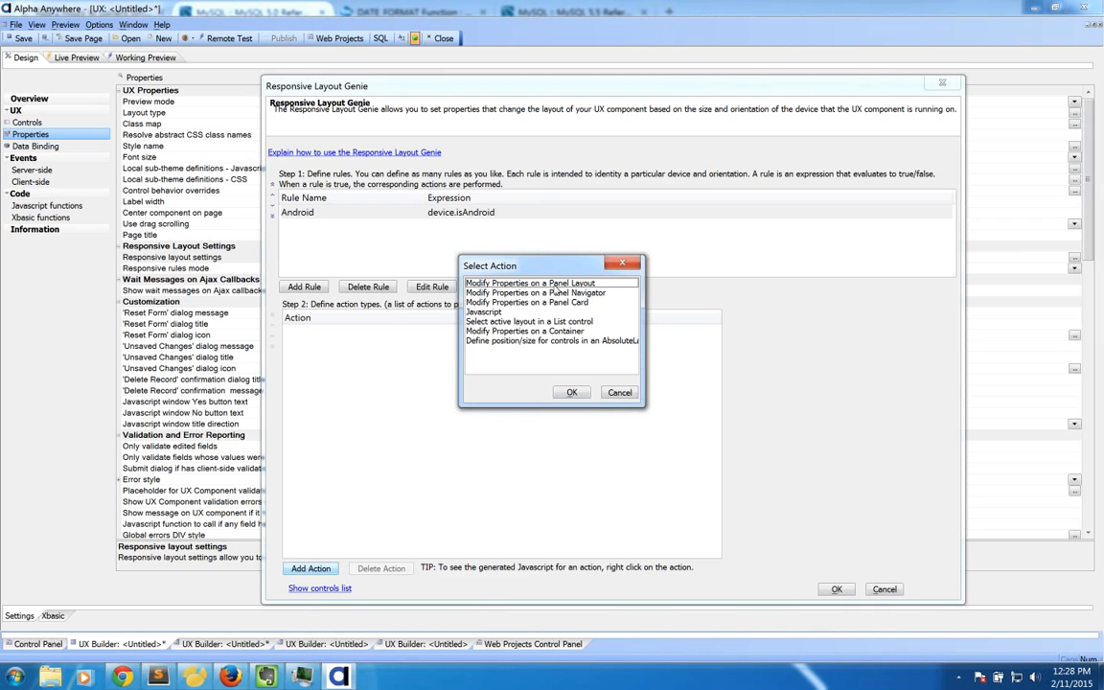
{"action": "left_click", "coordinate": [555, 286]}
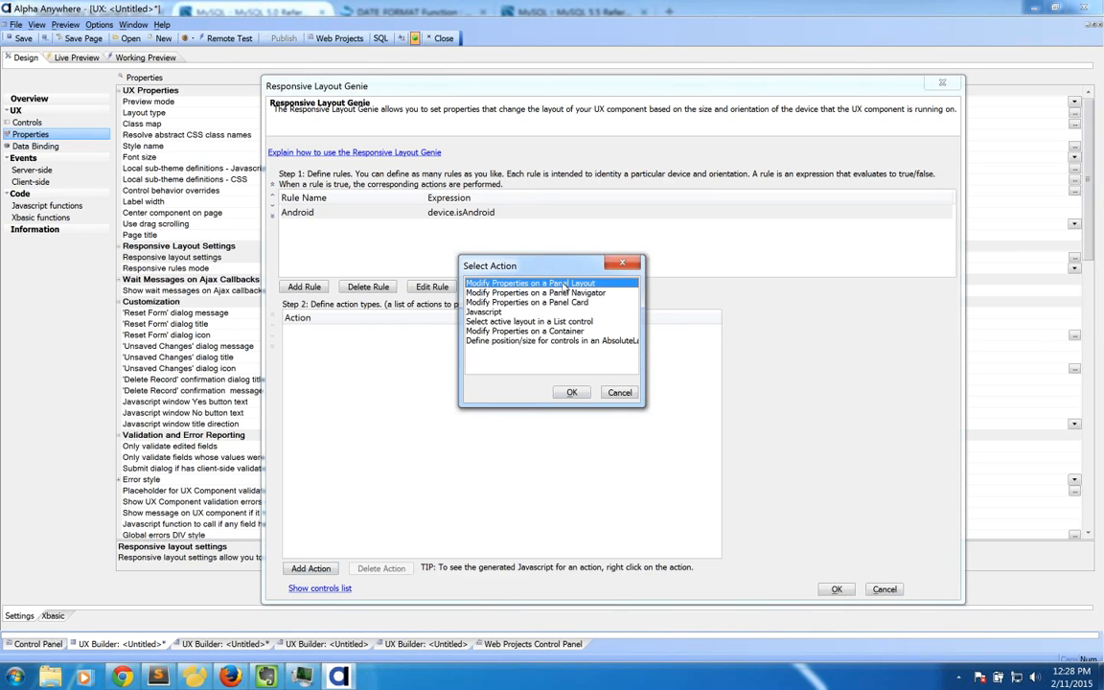
{"action": "left_click", "coordinate": [573, 293]}
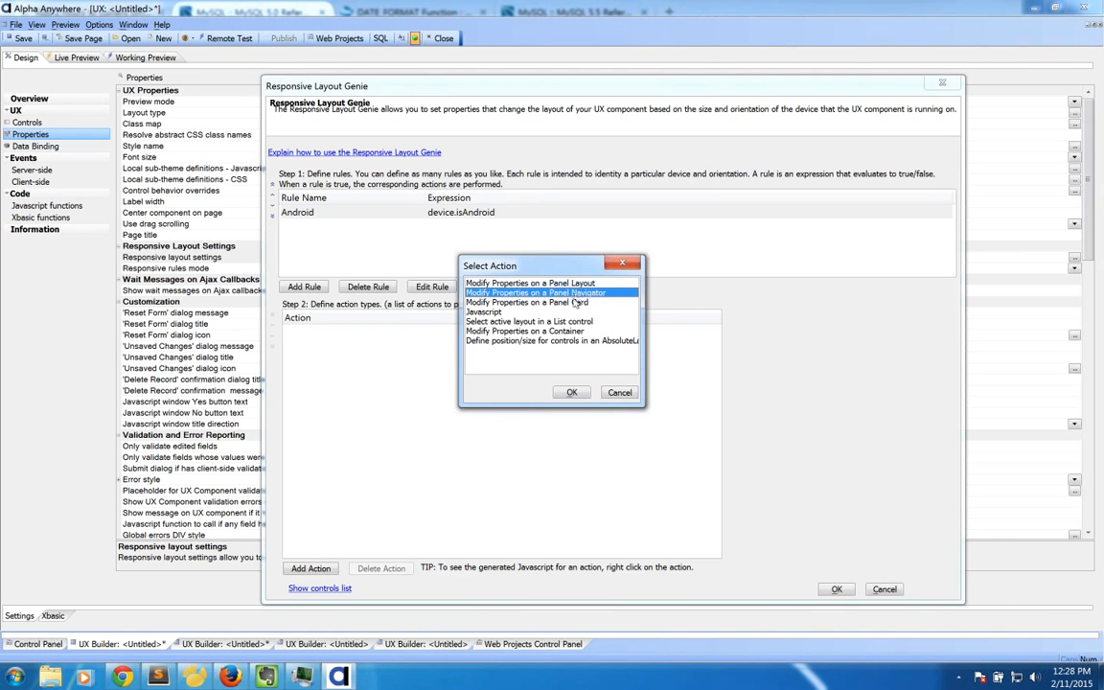
{"action": "left_click", "coordinate": [574, 303]}
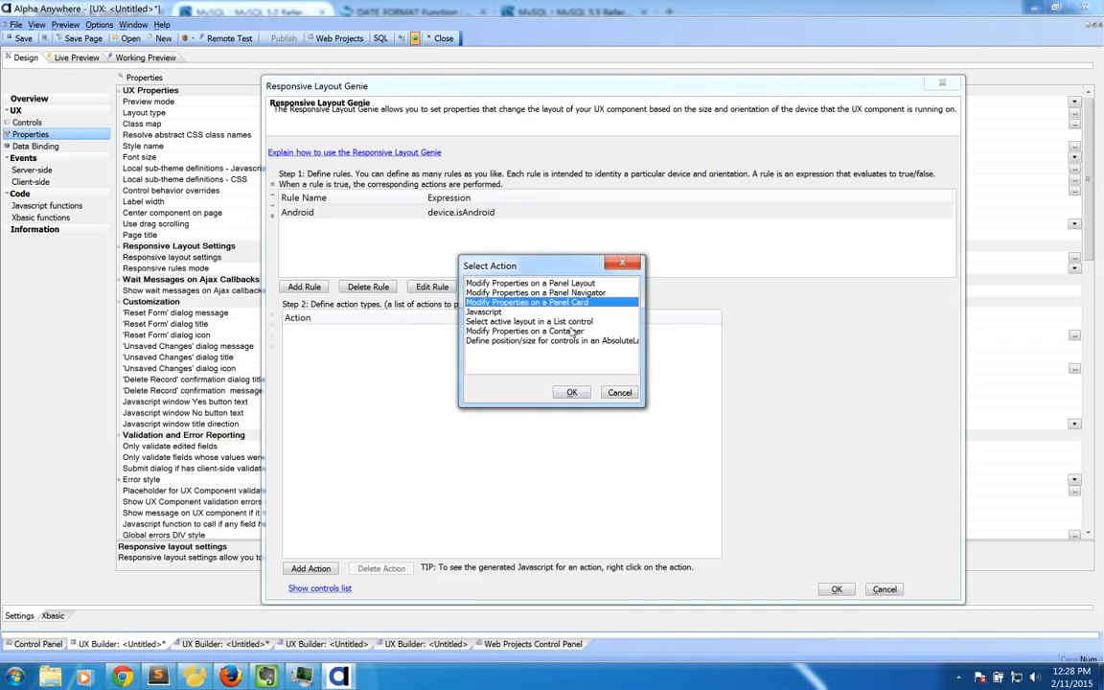
{"action": "left_click", "coordinate": [565, 342]}
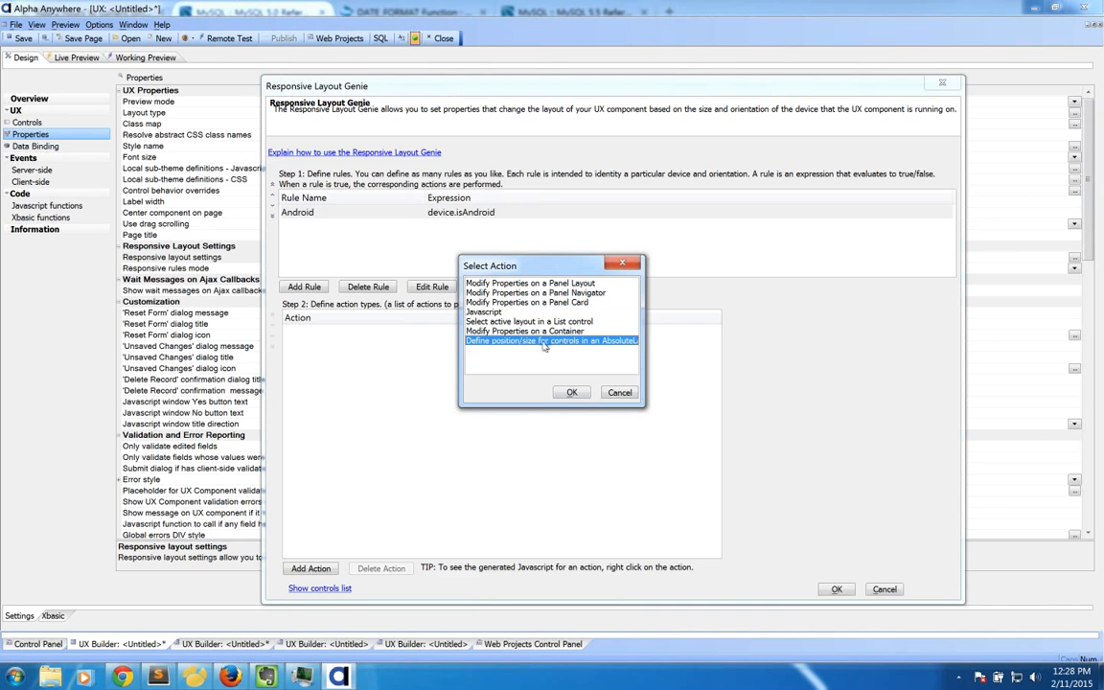
{"action": "left_click", "coordinate": [532, 331]}
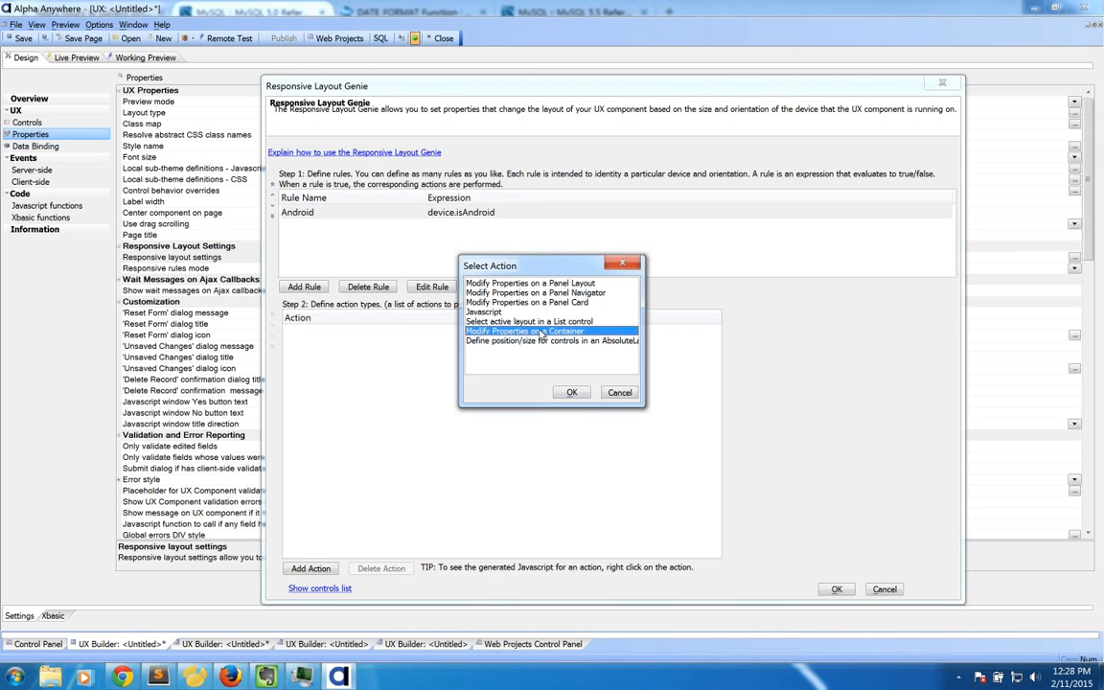
{"action": "left_click", "coordinate": [489, 313]}
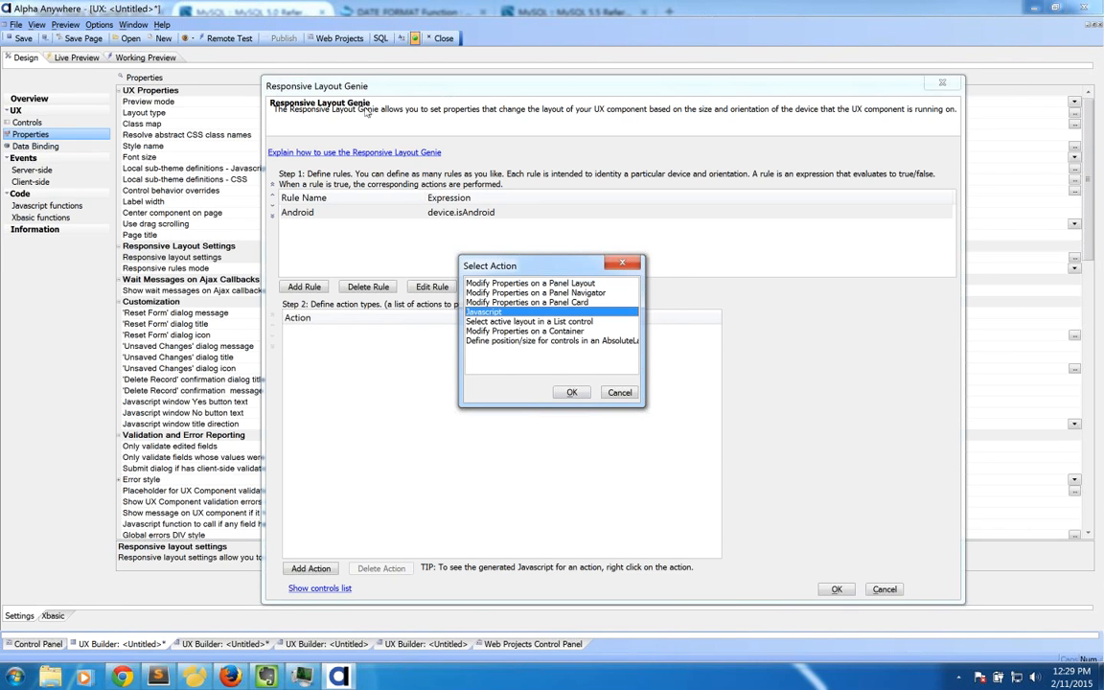
Step: Cancel without adding an action, close the genie, and return to the Controls tree
{"action": "left_click", "coordinate": [621, 394]}
{"action": "left_click", "coordinate": [885, 590]}
{"action": "left_click", "coordinate": [28, 123]}
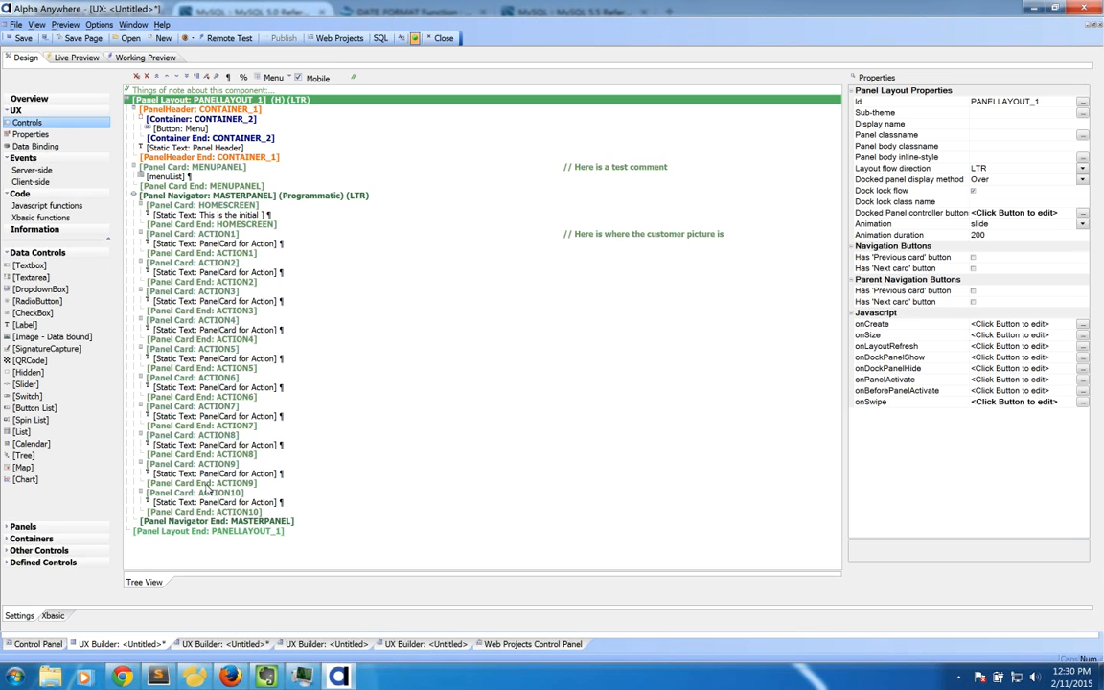
Step: Show the UX component's properties and open the Responsive Layout Genie from 'Responsive layout settings'
{"action": "left_click", "coordinate": [31, 134]}
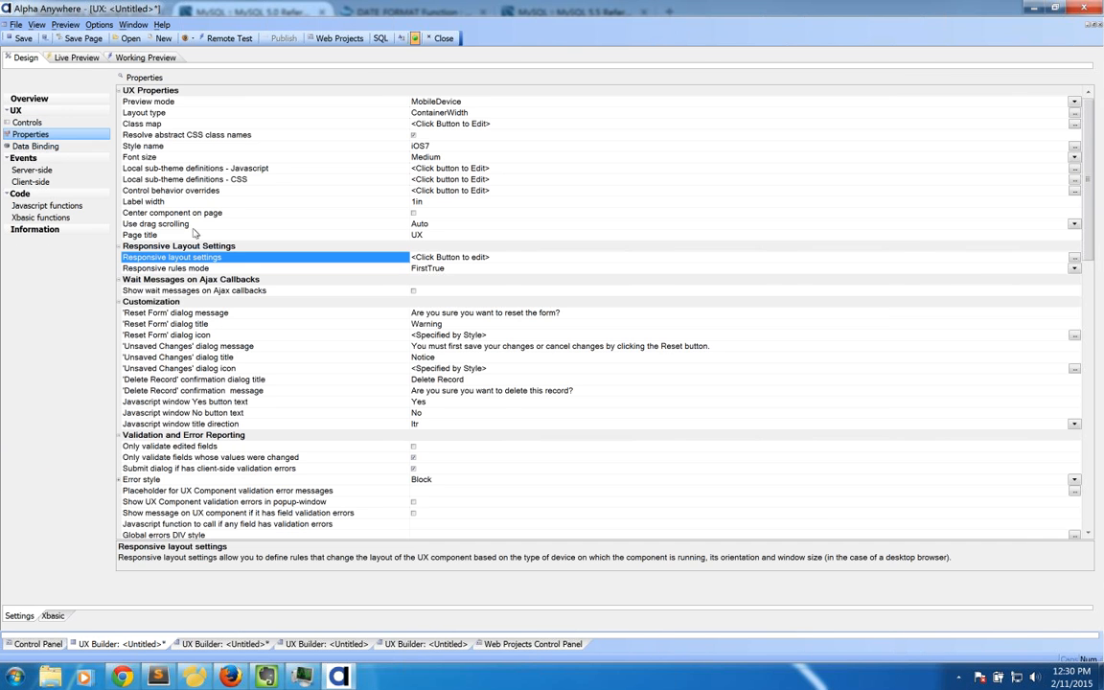
{"action": "double_click", "coordinate": [188, 259]}
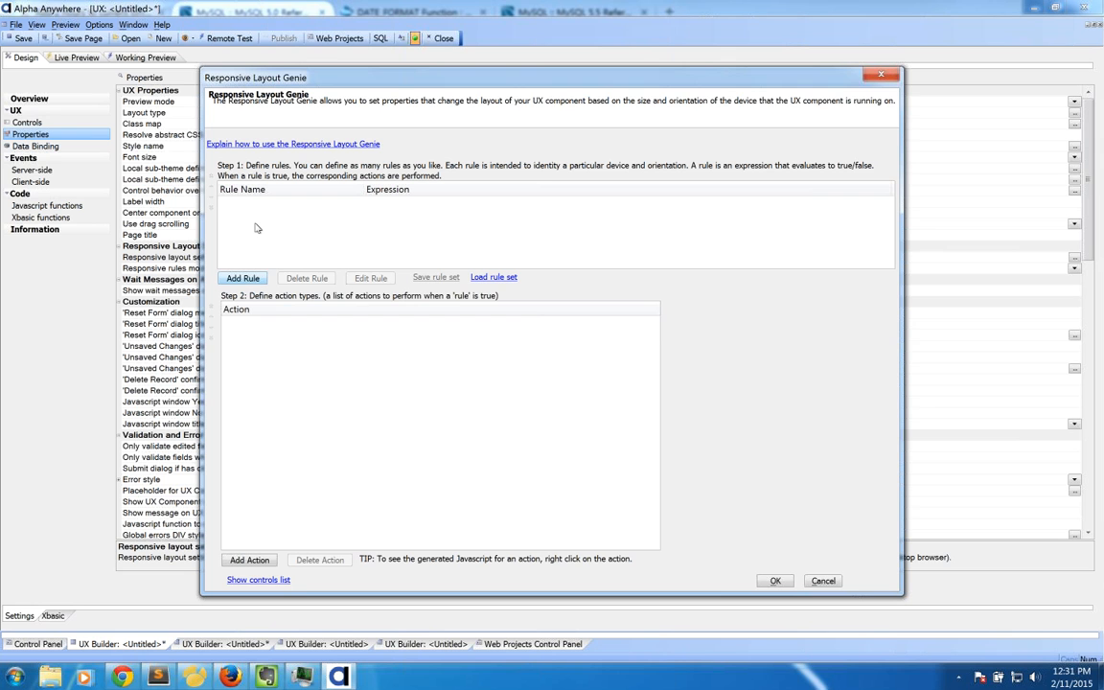
Step: Add a responsive rule named 'Android' with the expression device.isAndroid
{"action": "left_click", "coordinate": [252, 278]}
{"action": "type", "text": "An"}
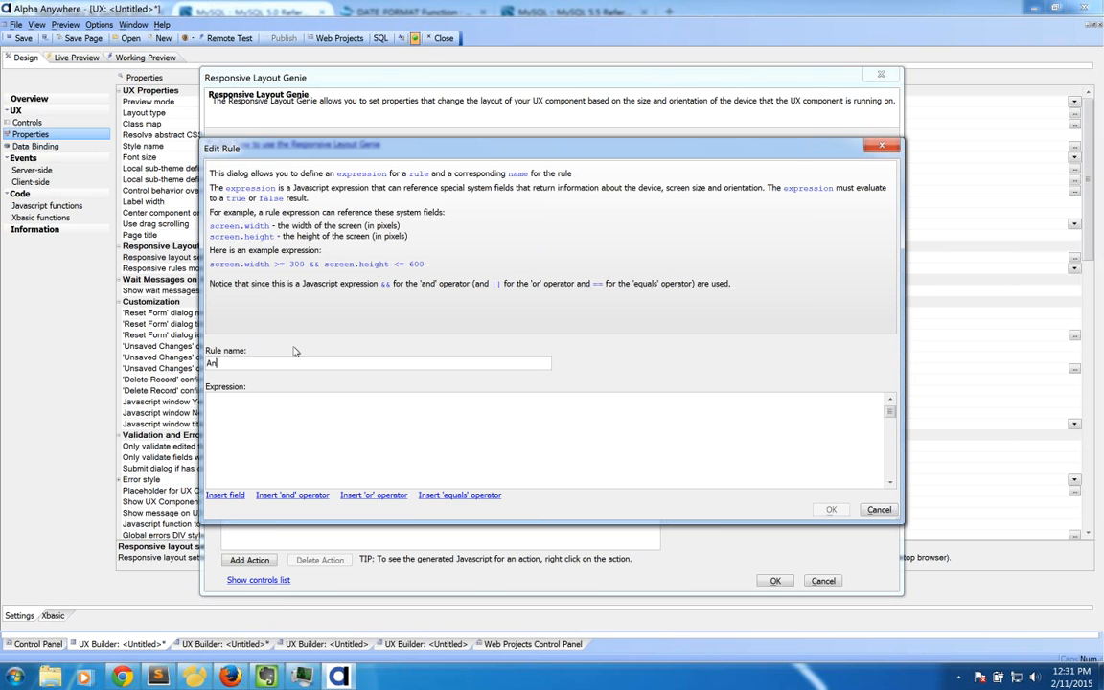
{"action": "type", "text": "droid"}
{"action": "left_click", "coordinate": [235, 497]}
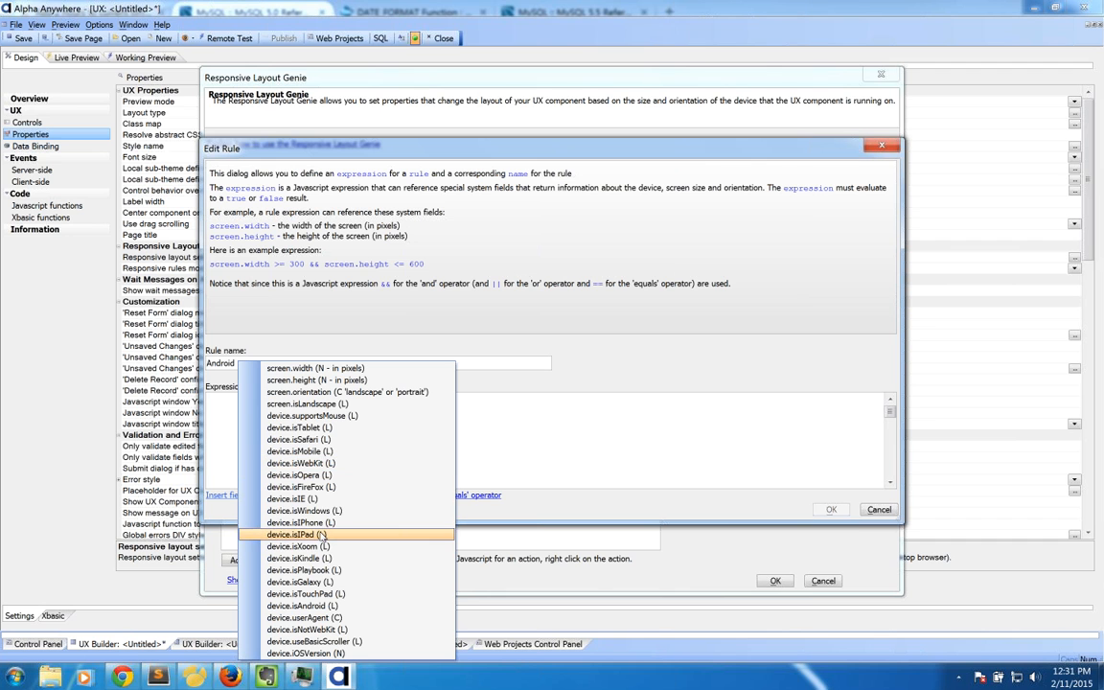
{"action": "left_click", "coordinate": [333, 606]}
{"action": "left_click", "coordinate": [831, 509]}
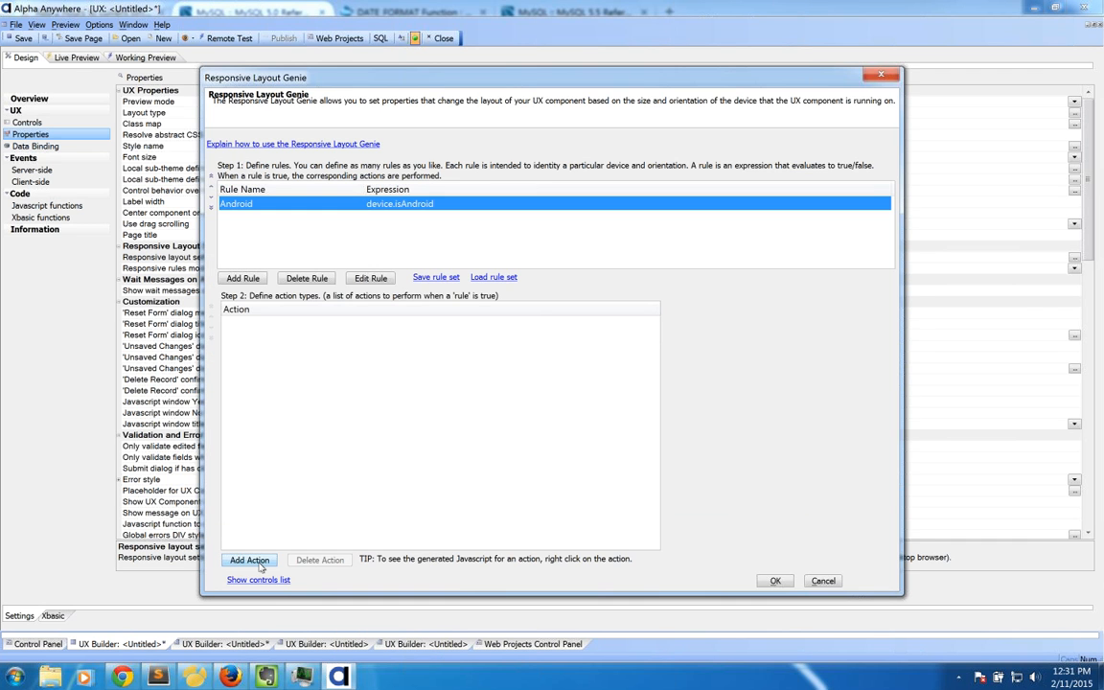
Step: Attach a Javascript action to the Android rule
{"action": "left_click", "coordinate": [249, 560]}
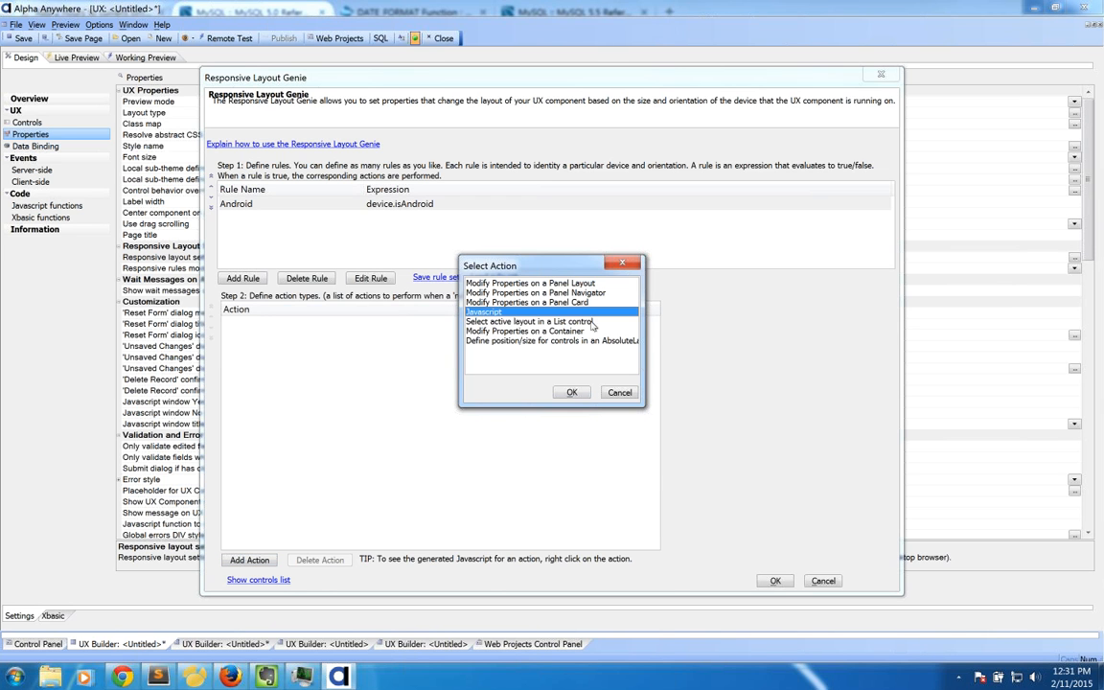
{"action": "left_click", "coordinate": [555, 323]}
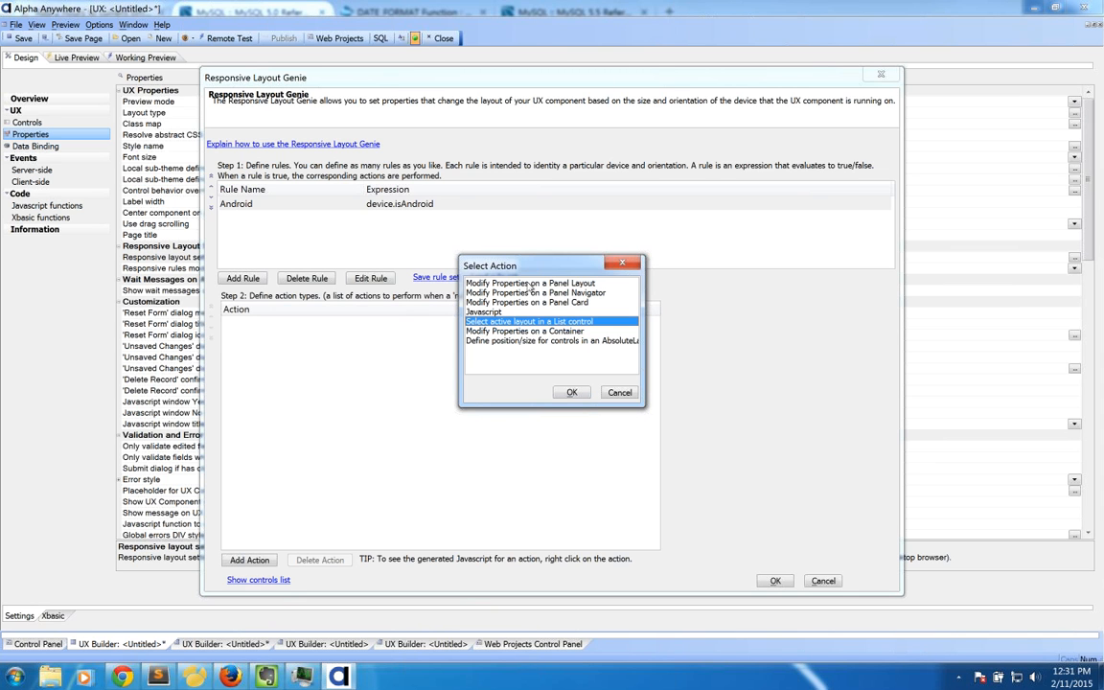
{"action": "left_click", "coordinate": [525, 312]}
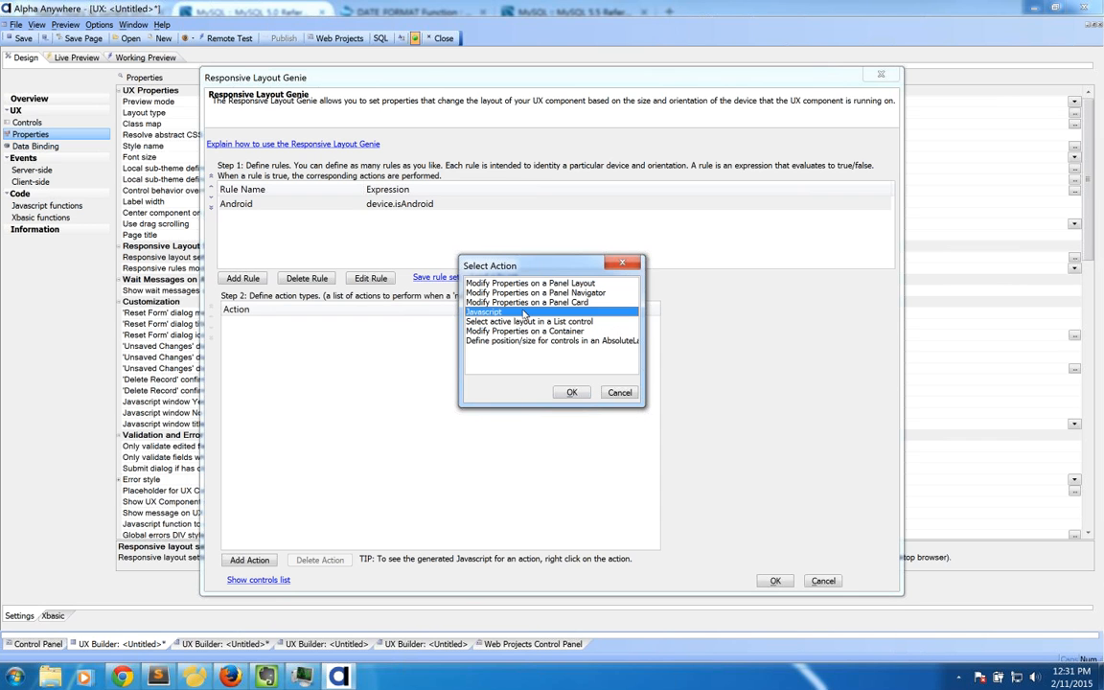
{"action": "double_click", "coordinate": [525, 313]}
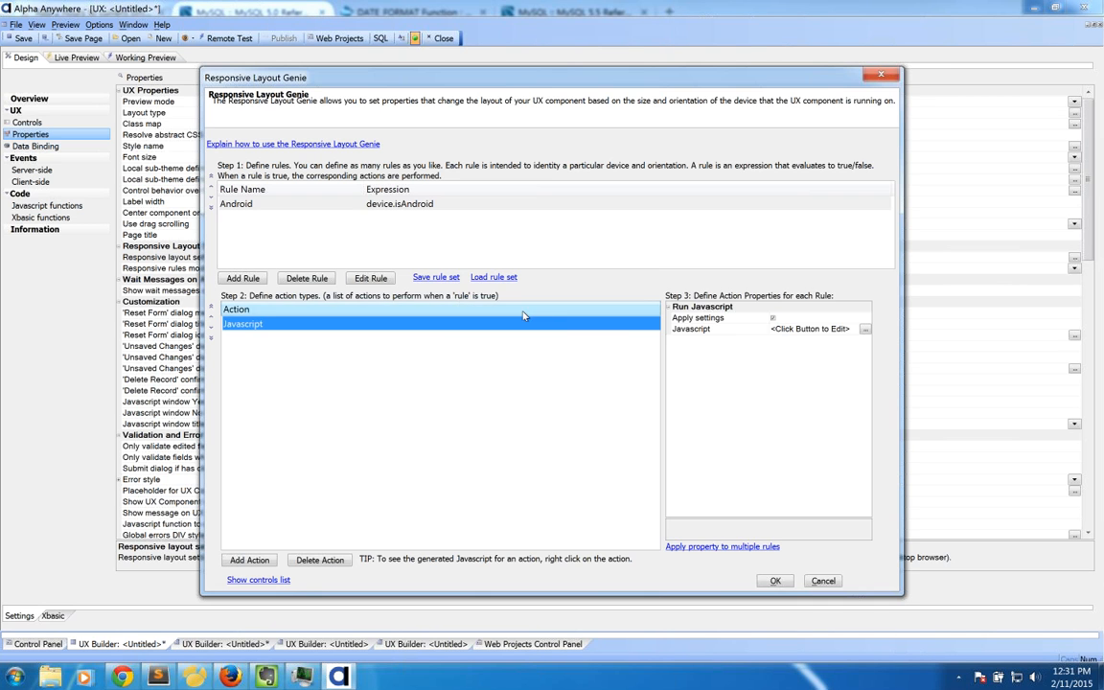
Step: Open the action's Javascript editor and enter the {dialog.object} placeholder
{"action": "left_click", "coordinate": [866, 330]}
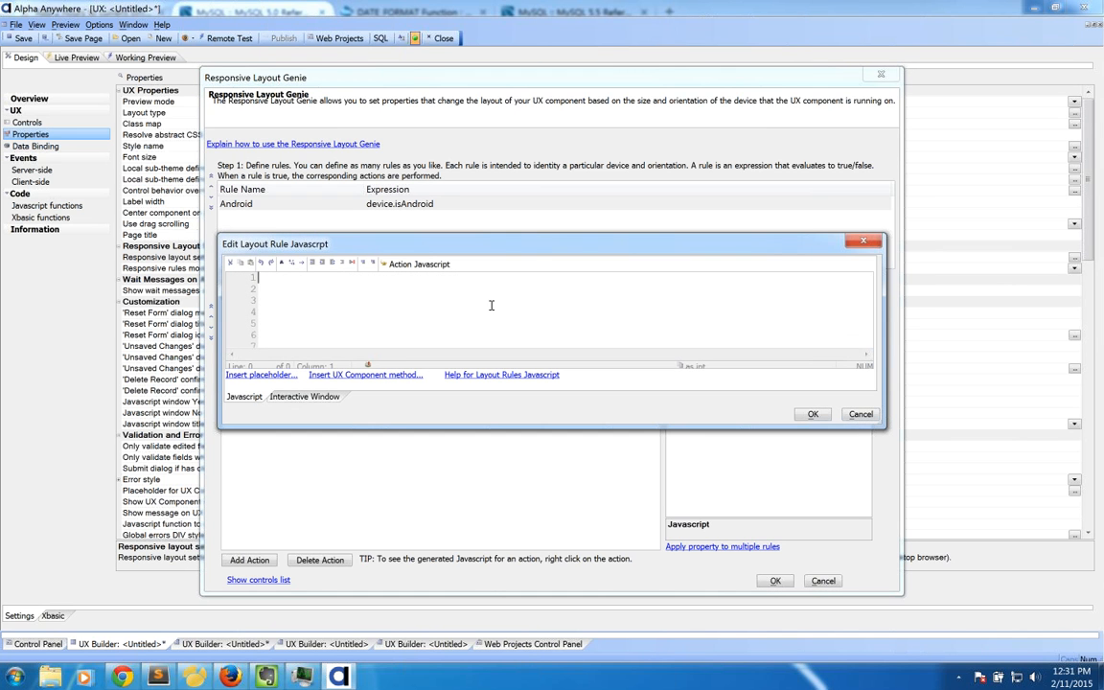
{"action": "left_click", "coordinate": [406, 270]}
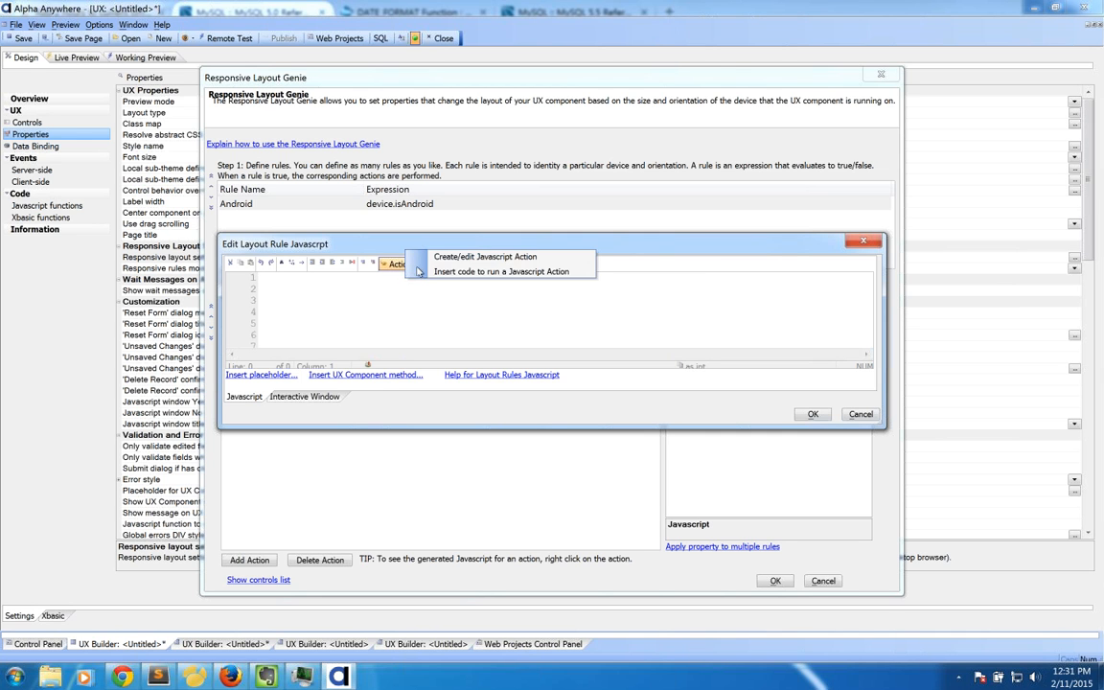
{"action": "left_click", "coordinate": [406, 297]}
{"action": "type", "text": "{"}
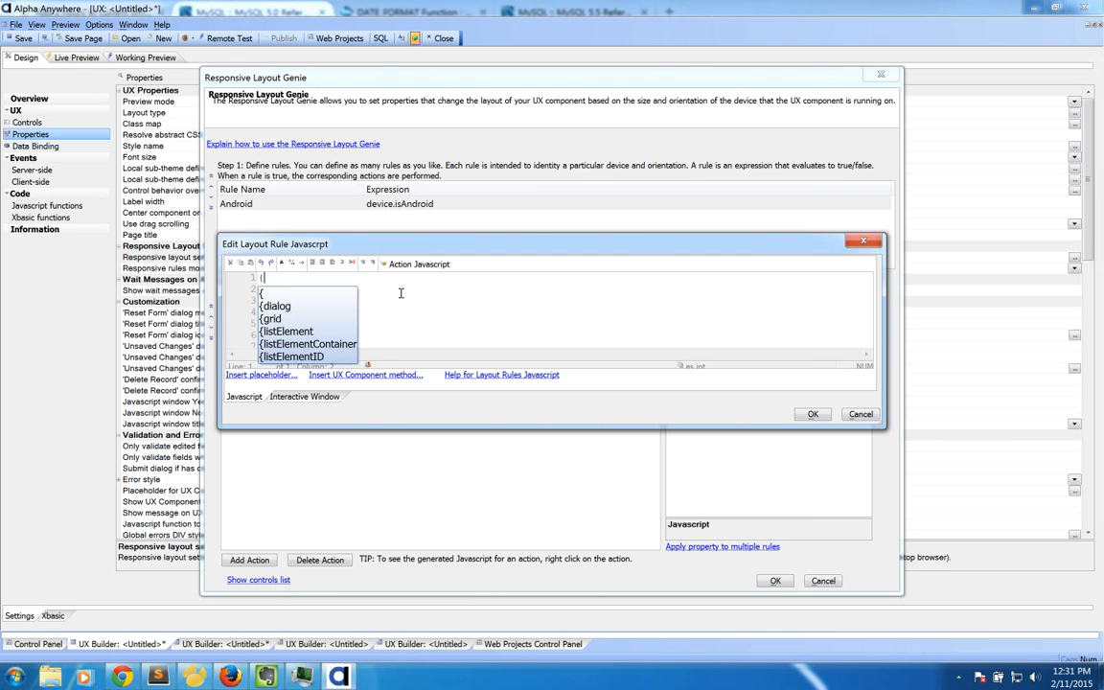
{"action": "type", "text": "da"}
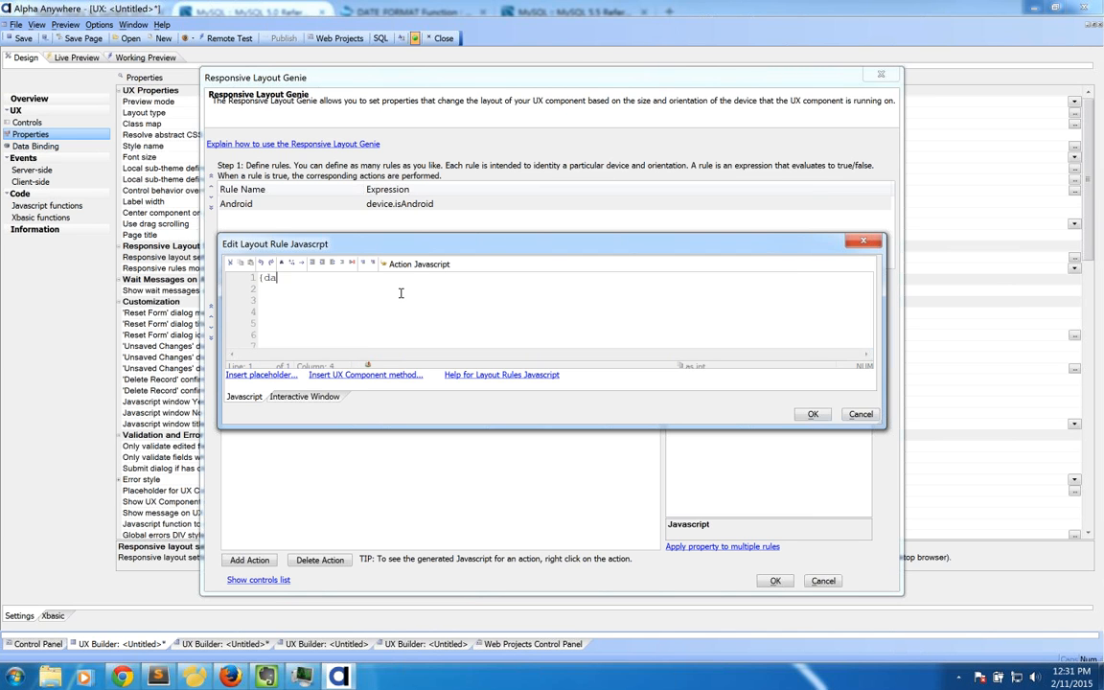
{"action": "key", "text": "BackSpace"}
{"action": "type", "text": "ia"}
{"action": "key", "text": "Return"}
{"action": "type", "text": "."}
{"action": "key", "text": "Return"}
Step: Complete the code as {dialog.object}.panelSetActive('ACTION3') using the autocomplete suggestions
{"action": "type", "text": ".pane"}
{"action": "key", "text": "Down"}
{"action": "key", "text": "Down"}
{"action": "key", "text": "Down"}
{"action": "key", "text": "Down"}
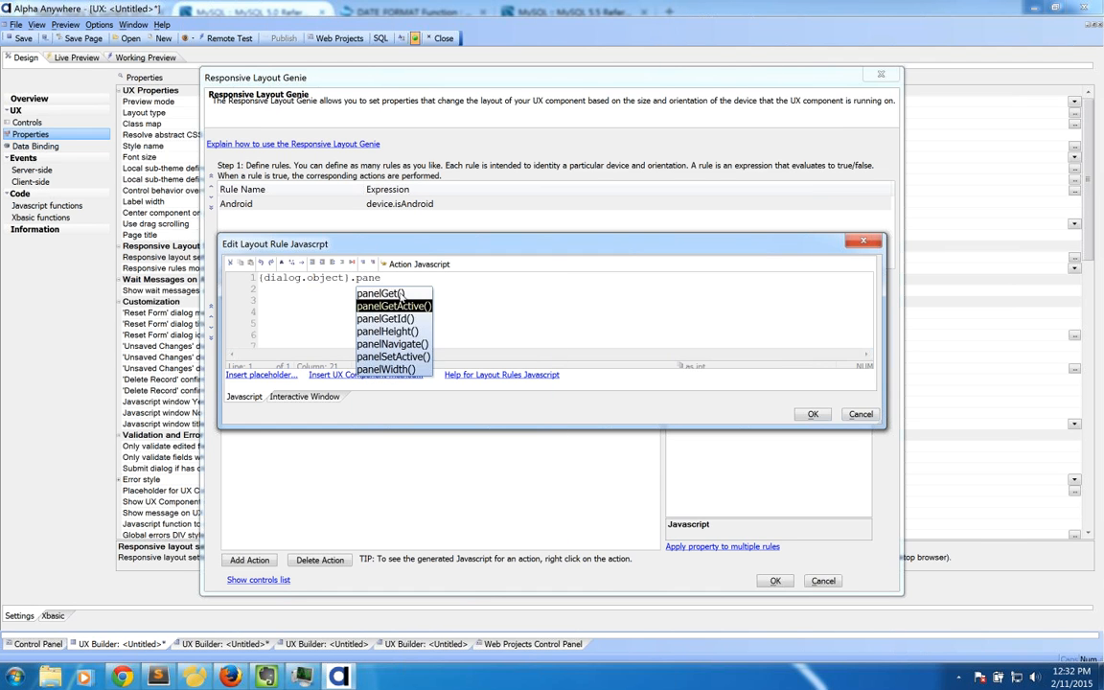
{"action": "key", "text": "Down"}
{"action": "key", "text": "Down"}
{"action": "key", "text": "Return"}
{"action": "key", "text": "ctrl+Down"}
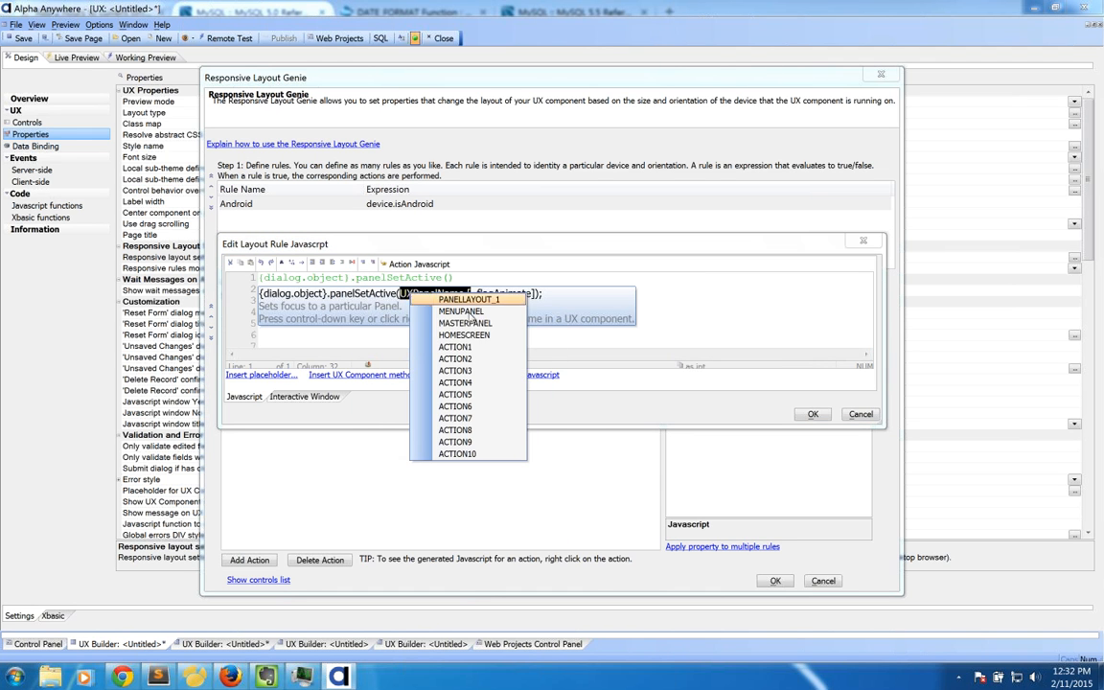
{"action": "left_click", "coordinate": [466, 369]}
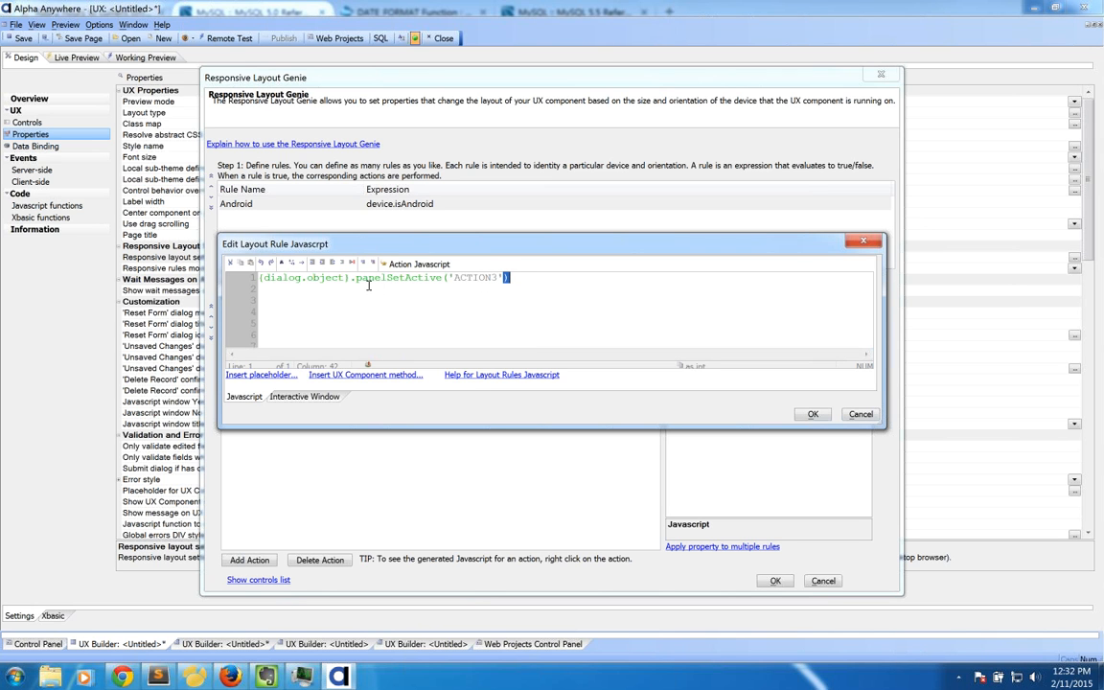
{"action": "left_click_drag", "start_coordinate": [336, 245], "coordinate": [597, 249]}
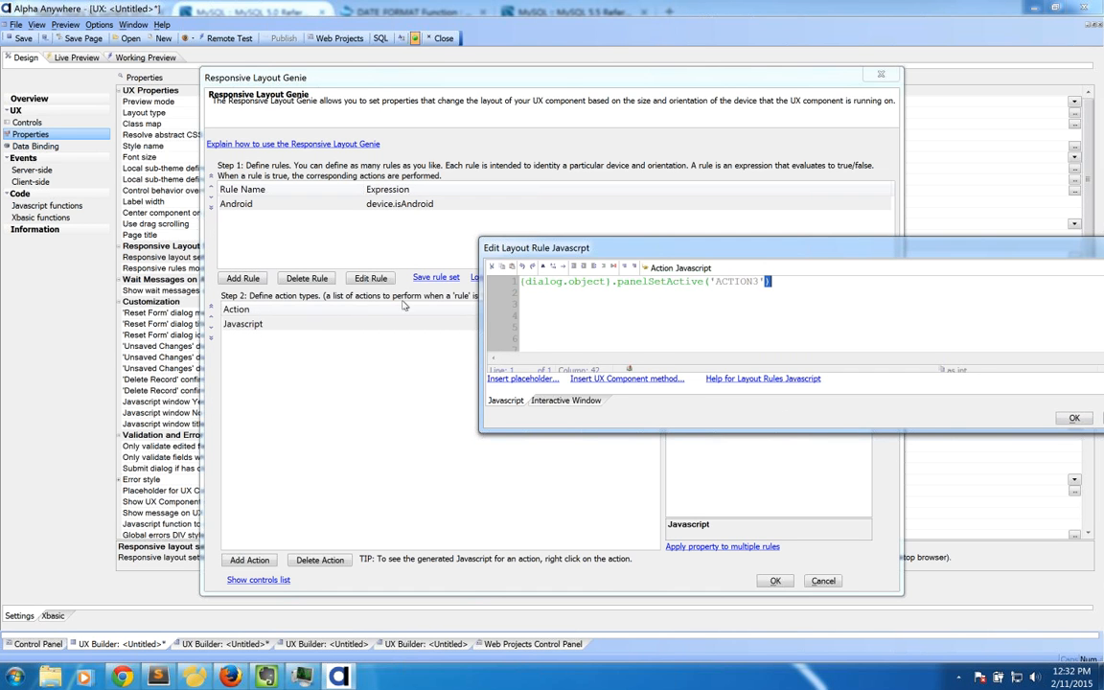
Step: Cancel the Javascript editor and confirm exiting without saving the panelSetActive('ACTION3') code
{"action": "left_click_drag", "start_coordinate": [589, 247], "coordinate": [305, 222]}
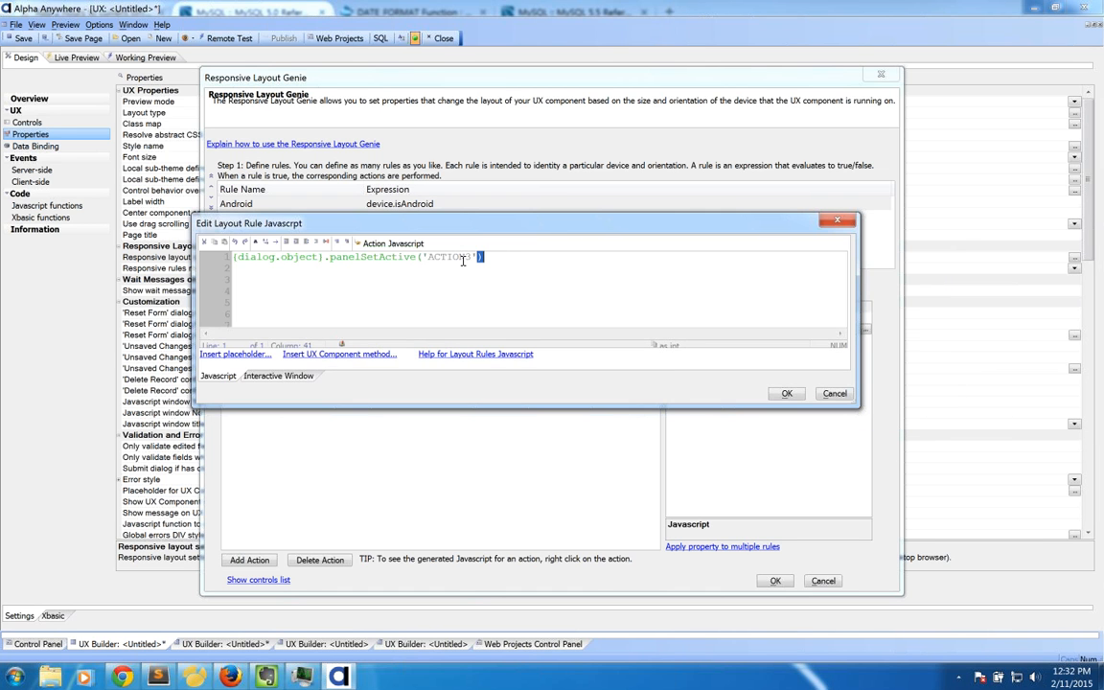
{"action": "left_click_drag", "start_coordinate": [477, 257], "coordinate": [422, 257]}
{"action": "left_click", "coordinate": [523, 258]}
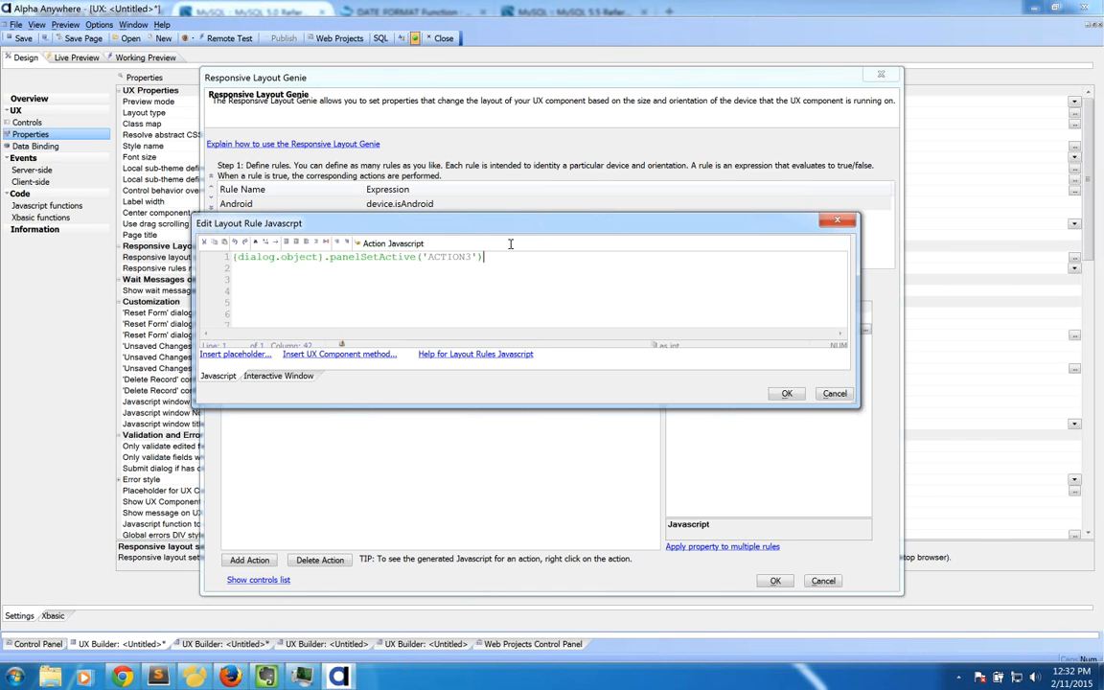
{"action": "left_click_drag", "start_coordinate": [353, 229], "coordinate": [653, 203]}
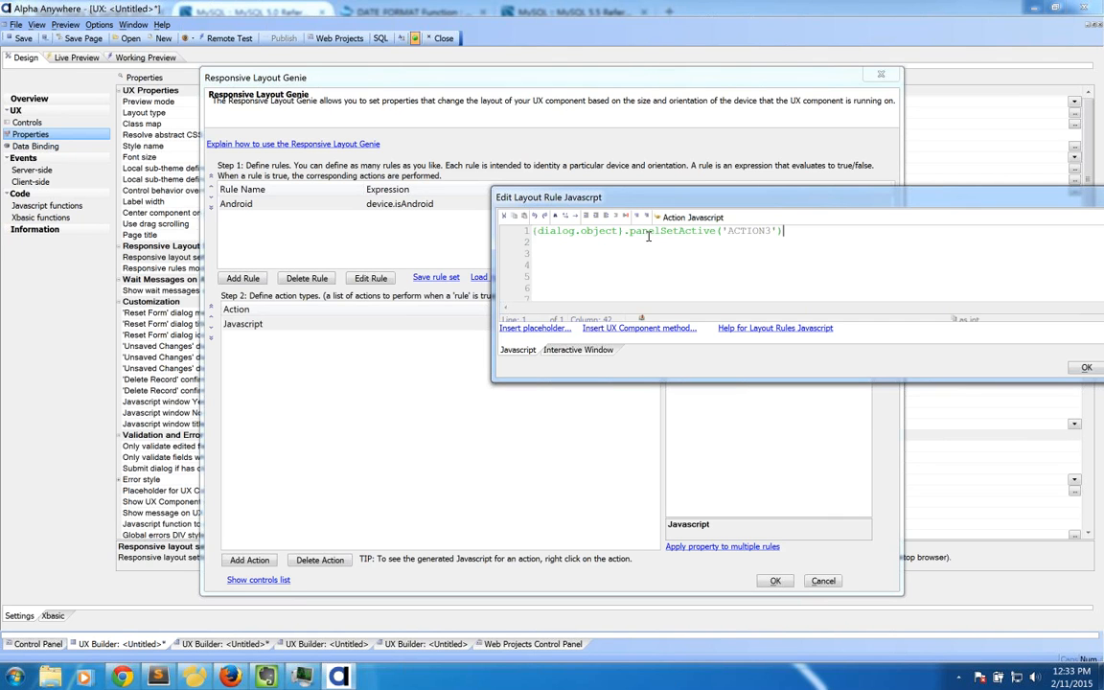
{"action": "left_click_drag", "start_coordinate": [752, 197], "coordinate": [481, 174]}
{"action": "left_click", "coordinate": [861, 346]}
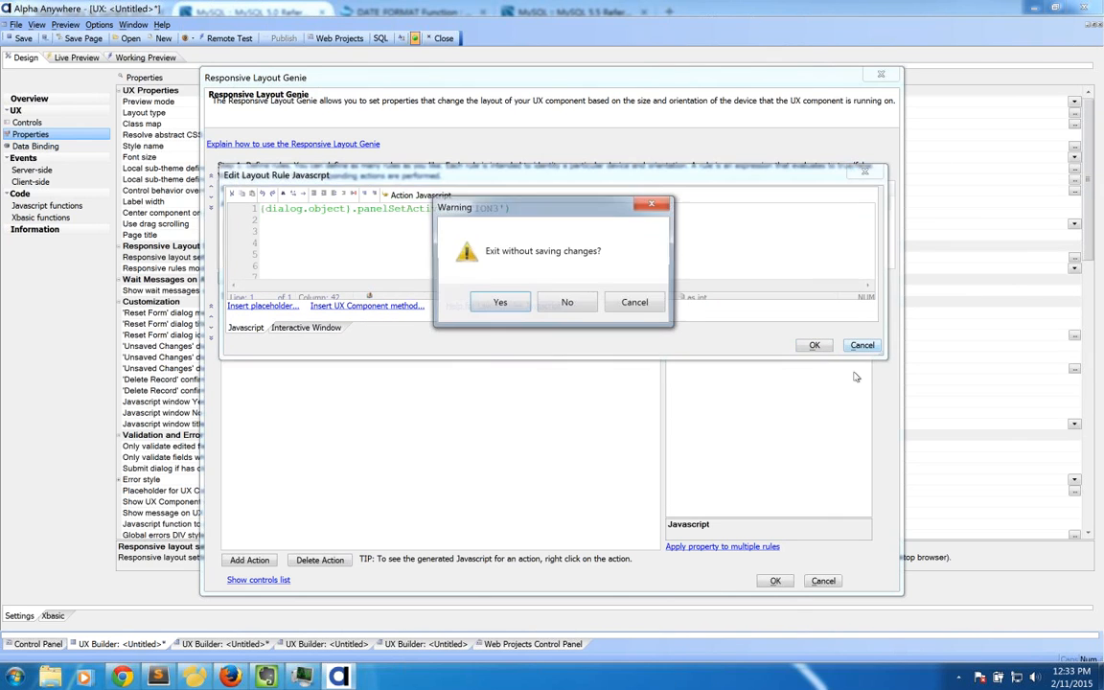
{"action": "left_click", "coordinate": [518, 305]}
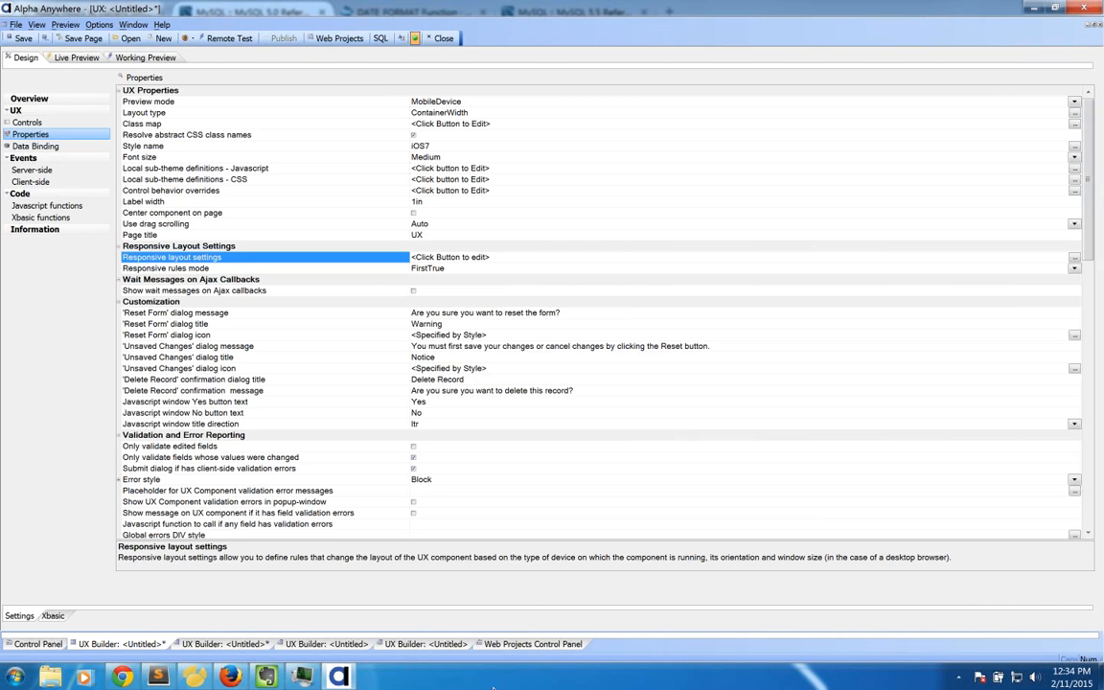
Step: In the Web Projects Control Panel, open and close the Web Security settings unchanged
{"action": "left_click", "coordinate": [533, 644]}
{"action": "left_click", "coordinate": [422, 58]}
{"action": "double_click", "coordinate": [447, 268]}
{"action": "left_click", "coordinate": [753, 472]}
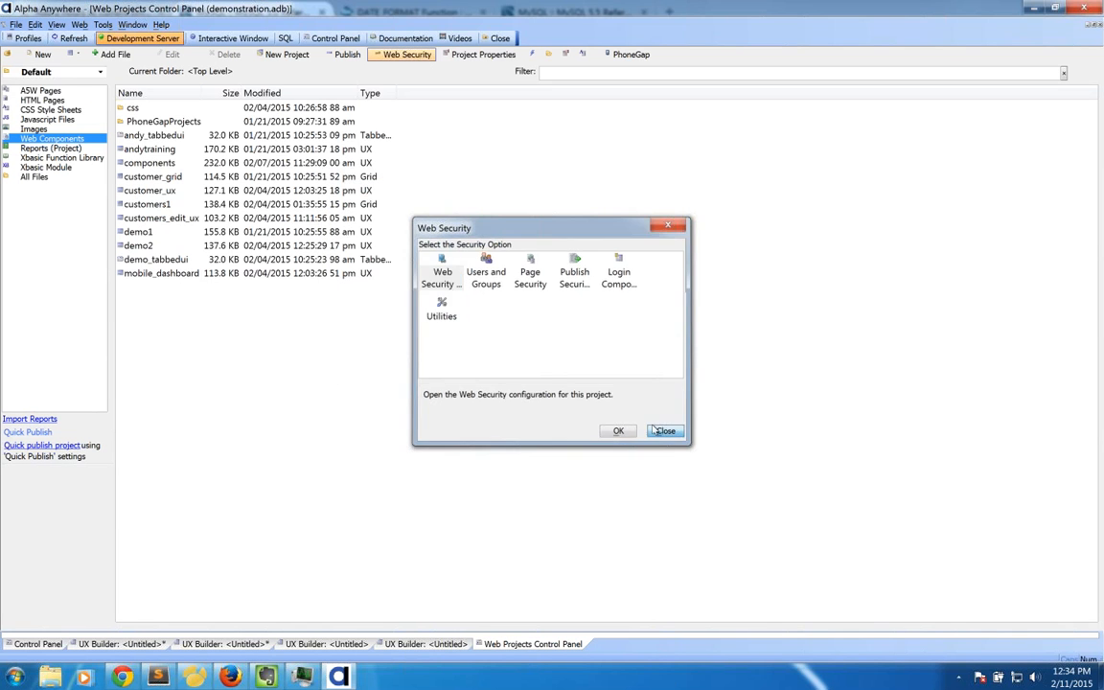
{"action": "left_click", "coordinate": [665, 432]}
Step: Open the abm.adb project, declining to save the untitled UX component
{"action": "left_click", "coordinate": [16, 24]}
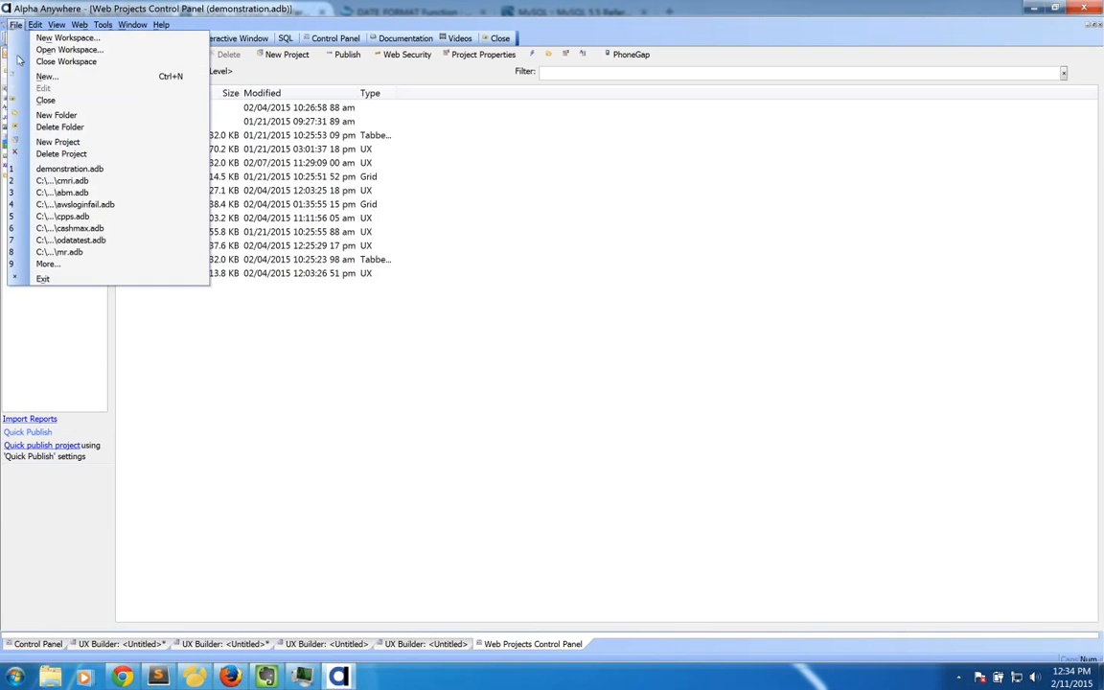
{"action": "left_click", "coordinate": [60, 195]}
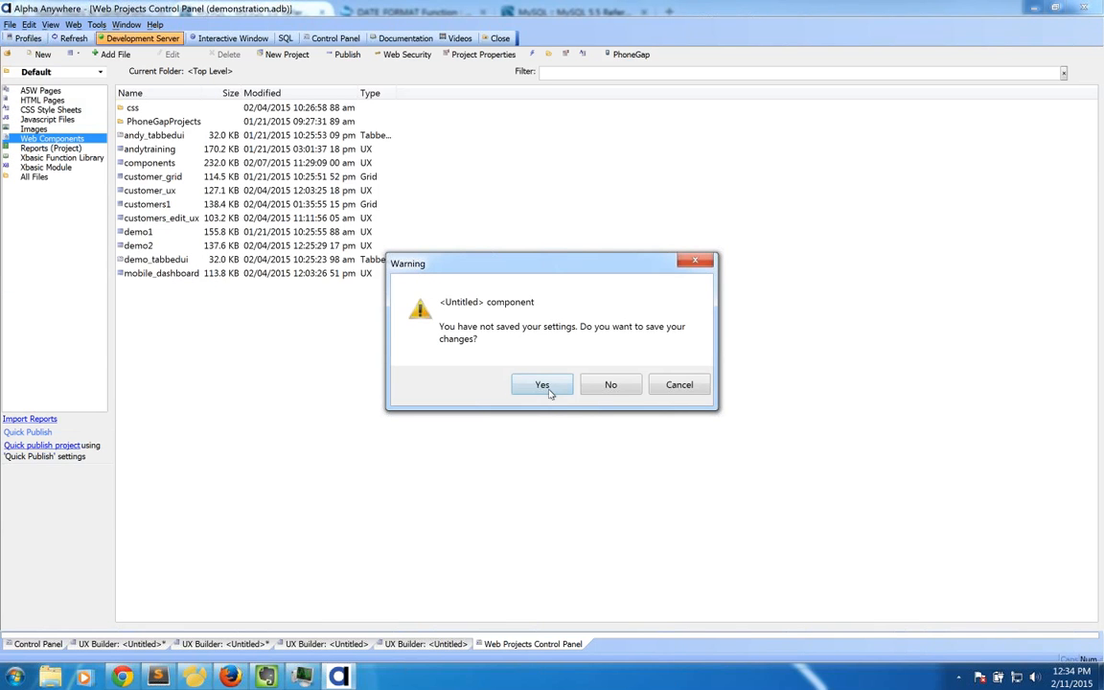
{"action": "left_click", "coordinate": [612, 384]}
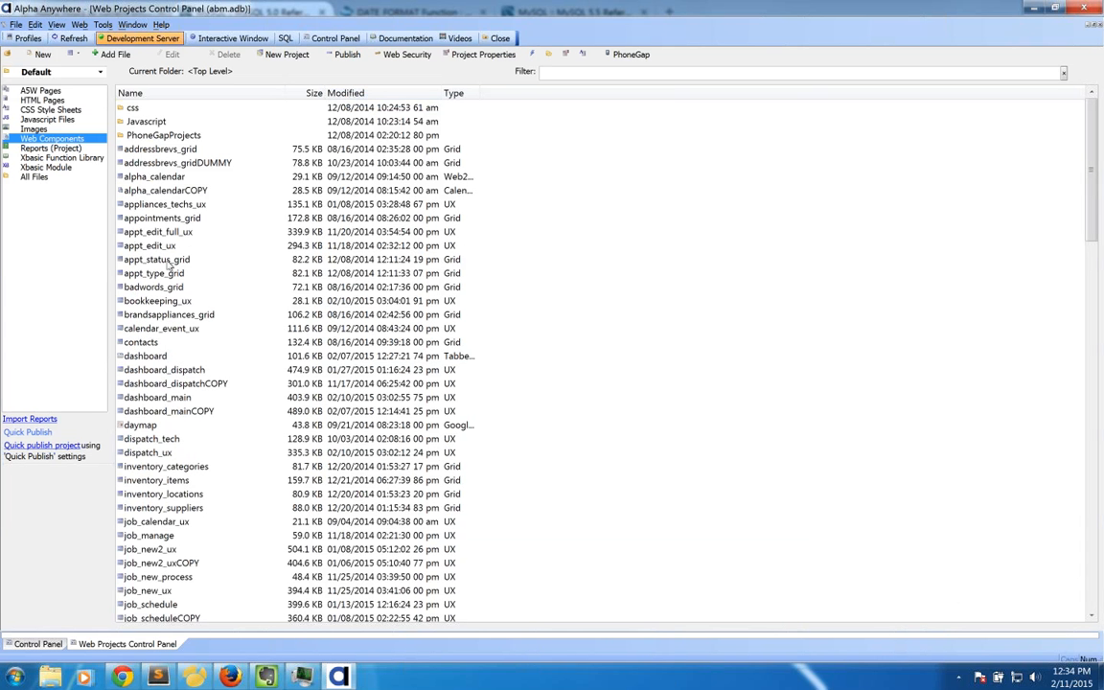
Step: Open Web Security's Users and Groups and show the Groups tab with Administrators, Super Users and Users
{"action": "left_click_drag", "start_coordinate": [1091, 225], "coordinate": [1086, 191]}
{"action": "left_click", "coordinate": [359, 54]}
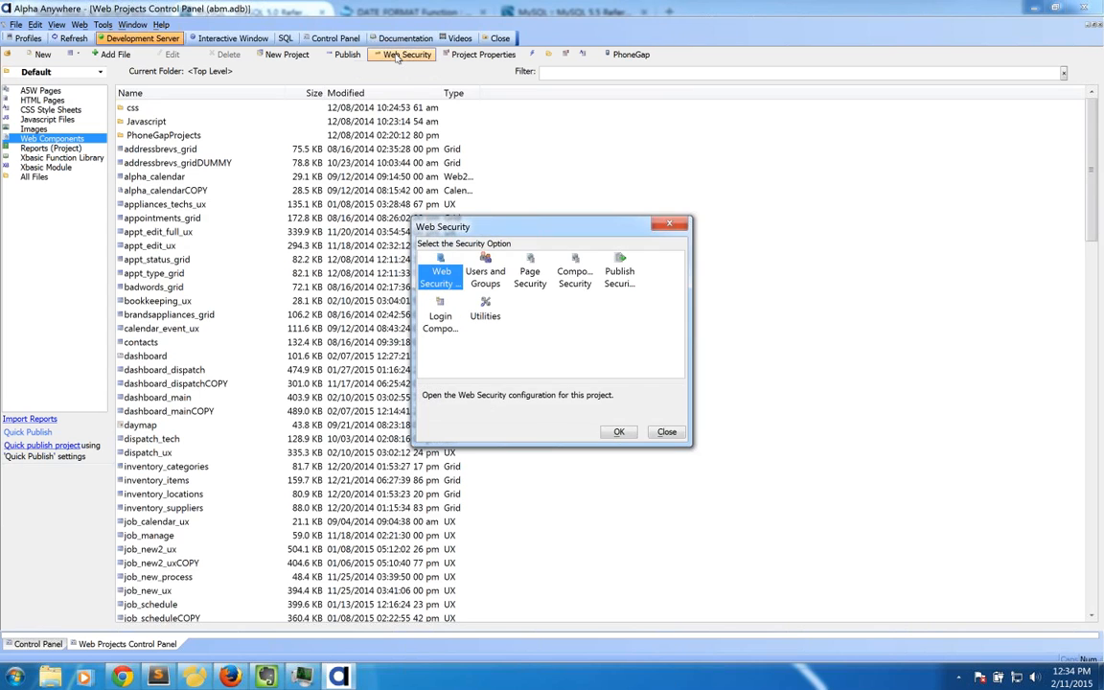
{"action": "double_click", "coordinate": [485, 275]}
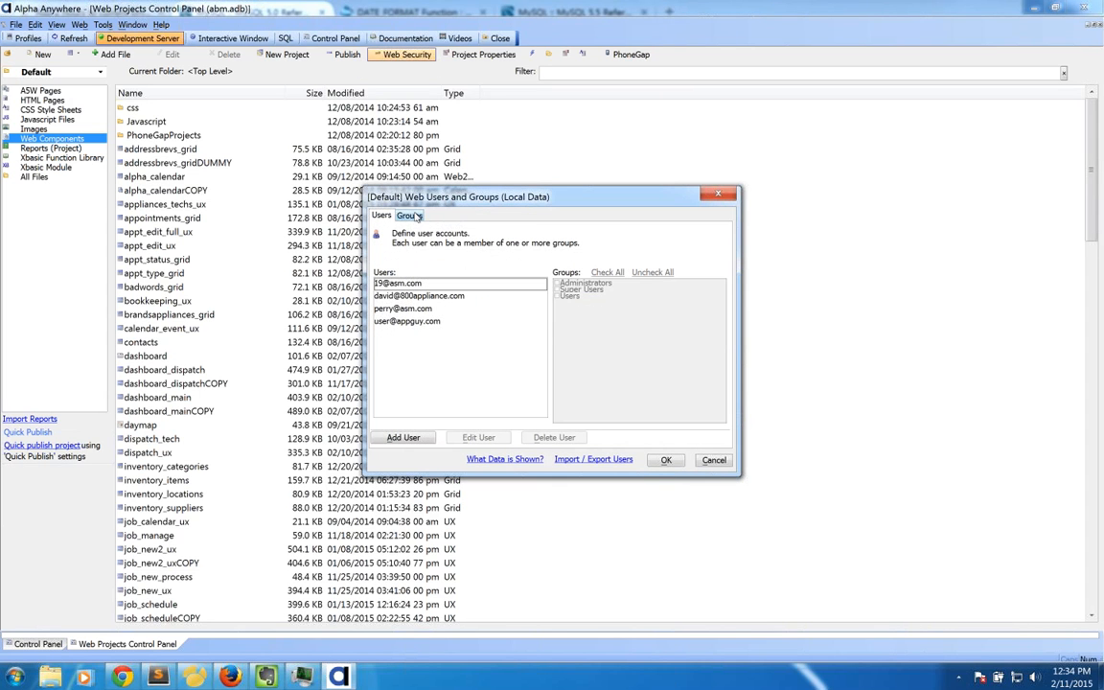
{"action": "left_click", "coordinate": [412, 215]}
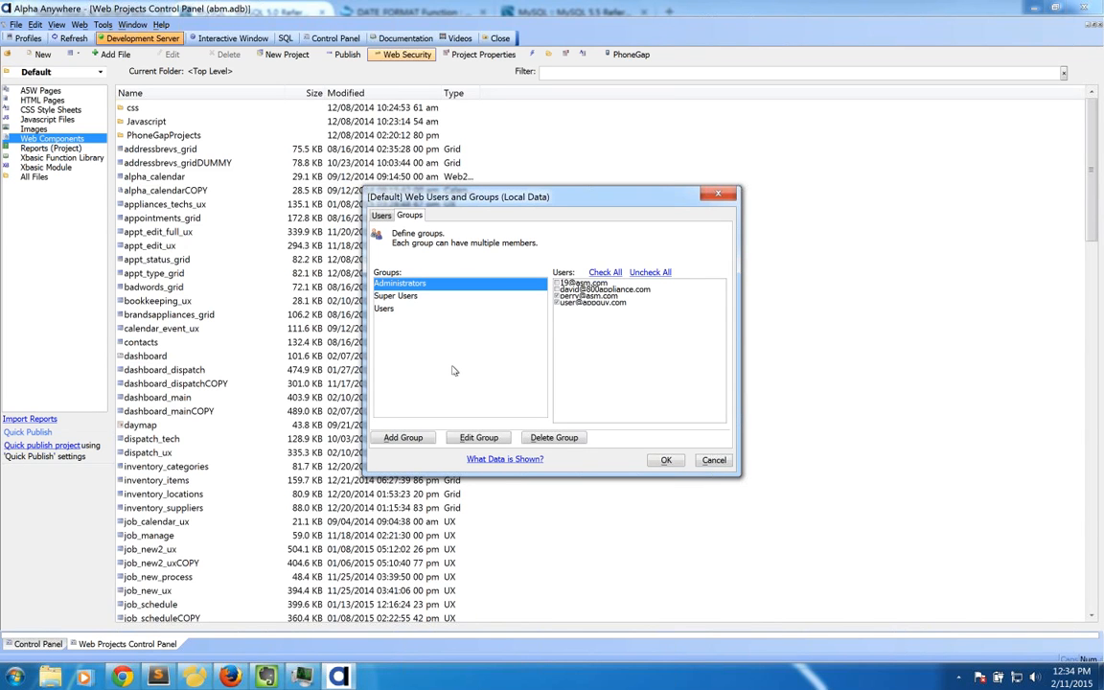
Step: Compare the members of the Administrators, Super Users and Users groups
{"action": "left_click", "coordinate": [397, 296]}
{"action": "left_click", "coordinate": [398, 310]}
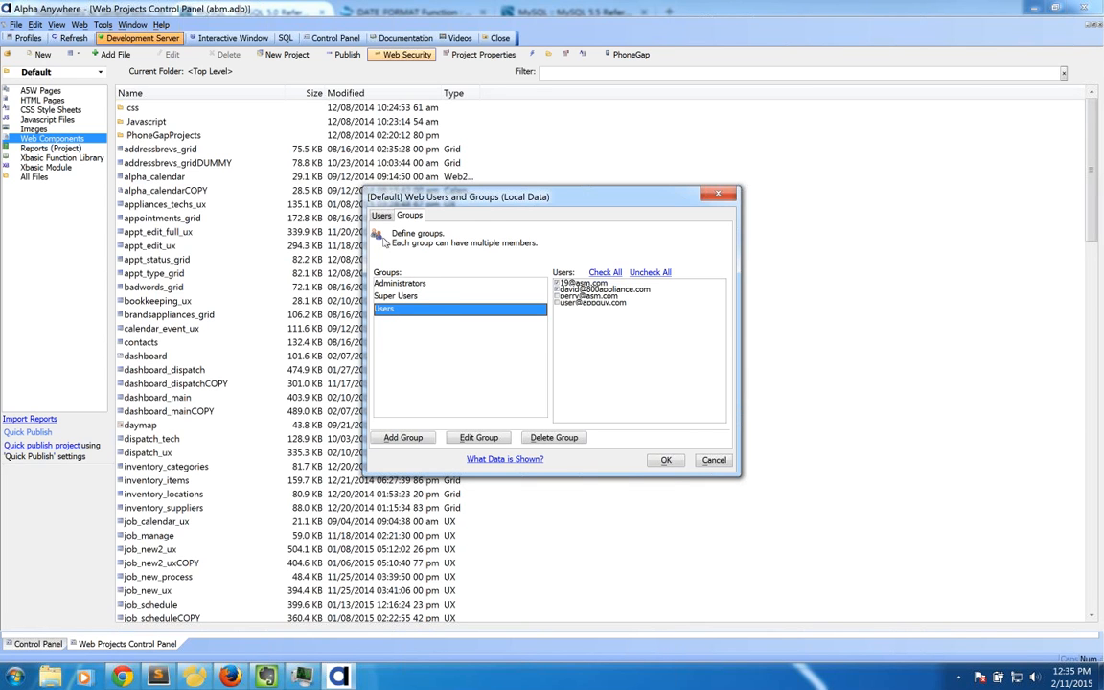
{"action": "left_click", "coordinate": [405, 285]}
{"action": "left_click", "coordinate": [412, 298]}
{"action": "left_click", "coordinate": [410, 310]}
{"action": "left_click", "coordinate": [413, 285]}
{"action": "left_click", "coordinate": [413, 297]}
{"action": "left_click", "coordinate": [410, 308]}
Step: Check the first user's group memberships on the Users tab, then close with OK
{"action": "left_click", "coordinate": [382, 215]}
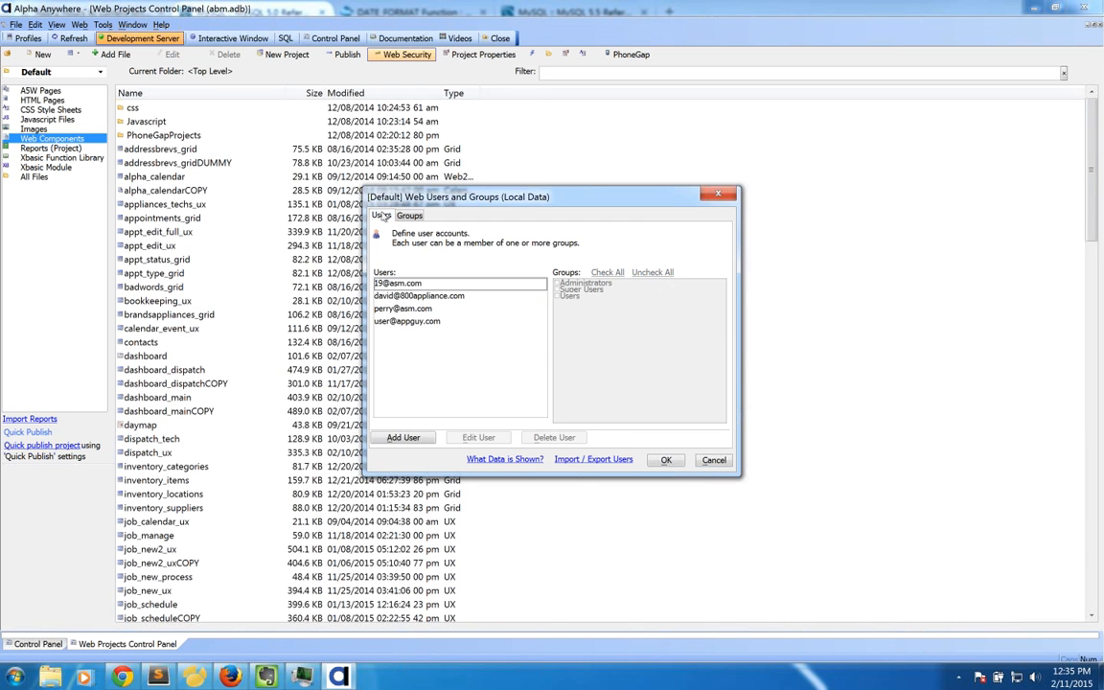
{"action": "left_click", "coordinate": [403, 283]}
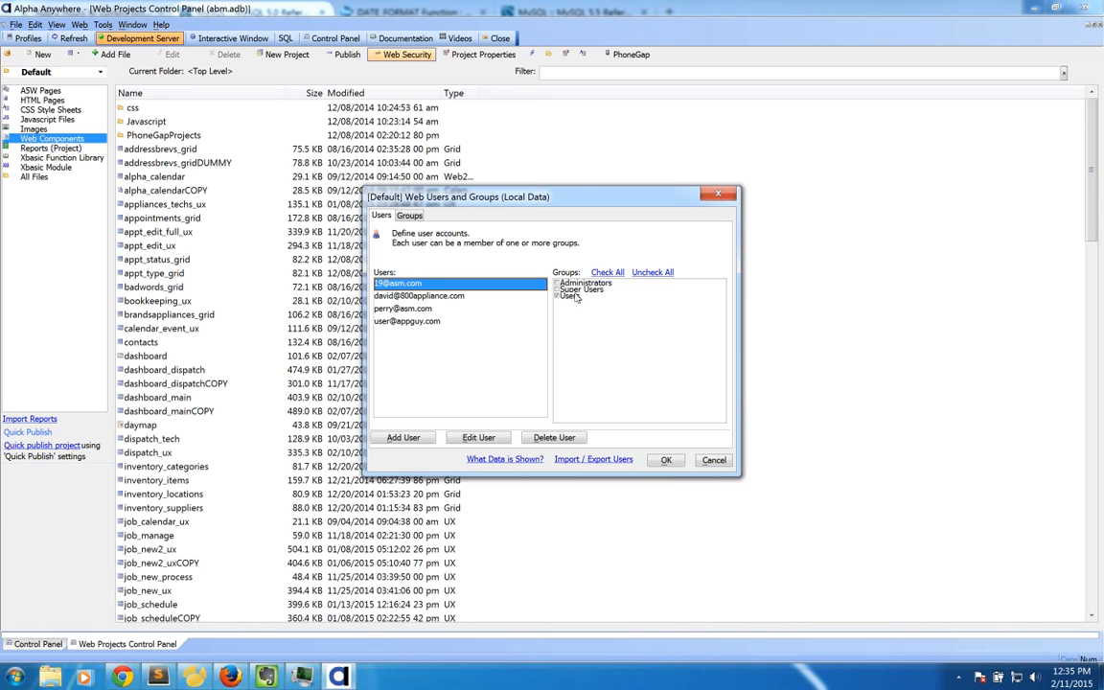
{"action": "left_click", "coordinate": [666, 460]}
Step: Close Web Security and create a new UX web component from the blank template
{"action": "left_click", "coordinate": [663, 432]}
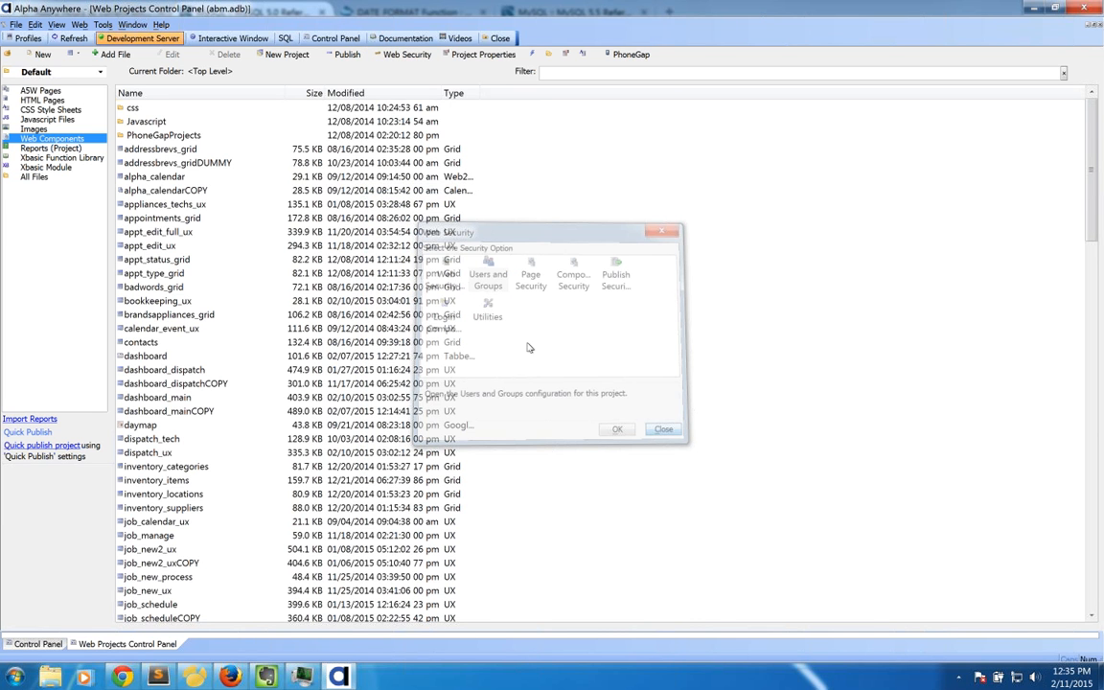
{"action": "left_click", "coordinate": [42, 54]}
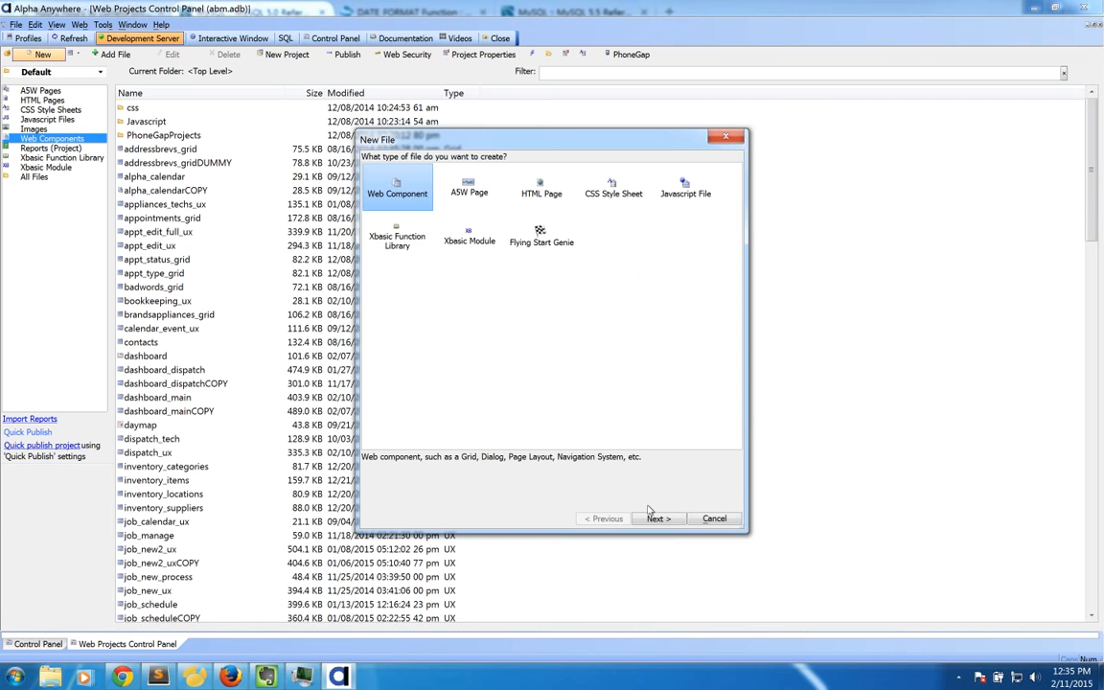
{"action": "left_click", "coordinate": [654, 518]}
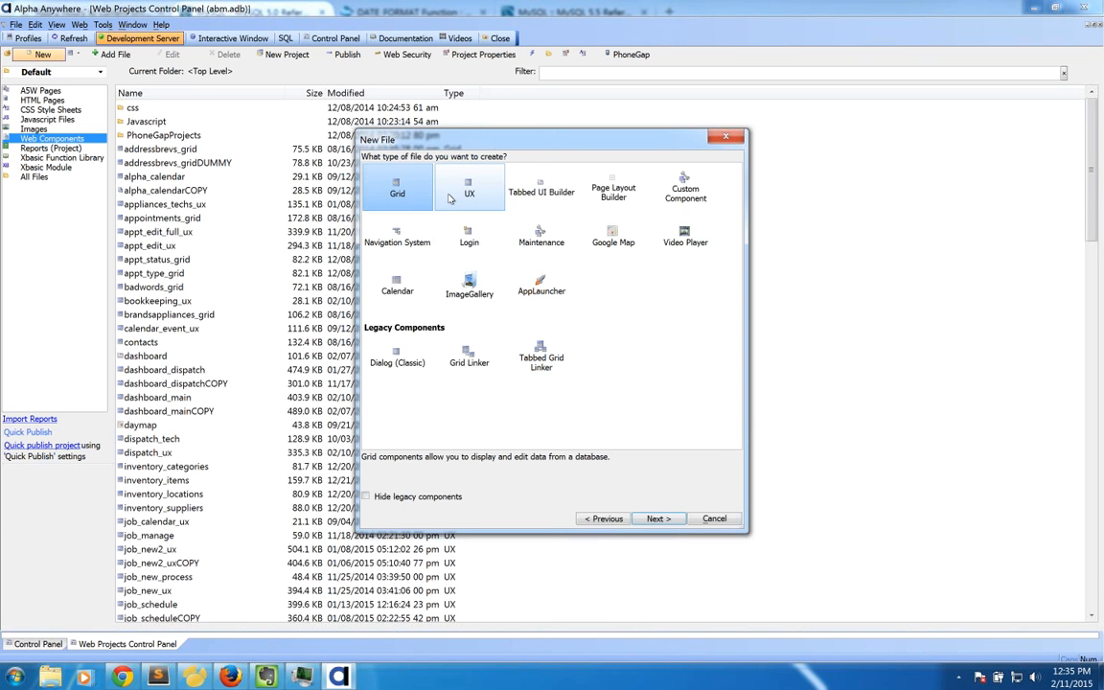
{"action": "left_click", "coordinate": [642, 517]}
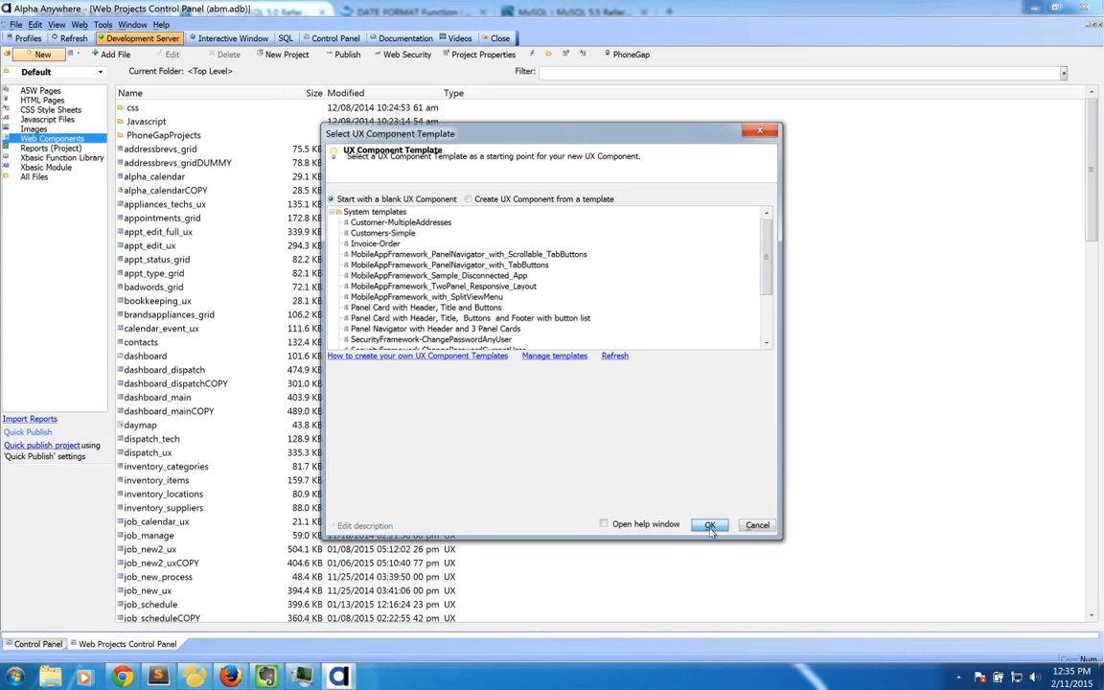
{"action": "left_click", "coordinate": [709, 526]}
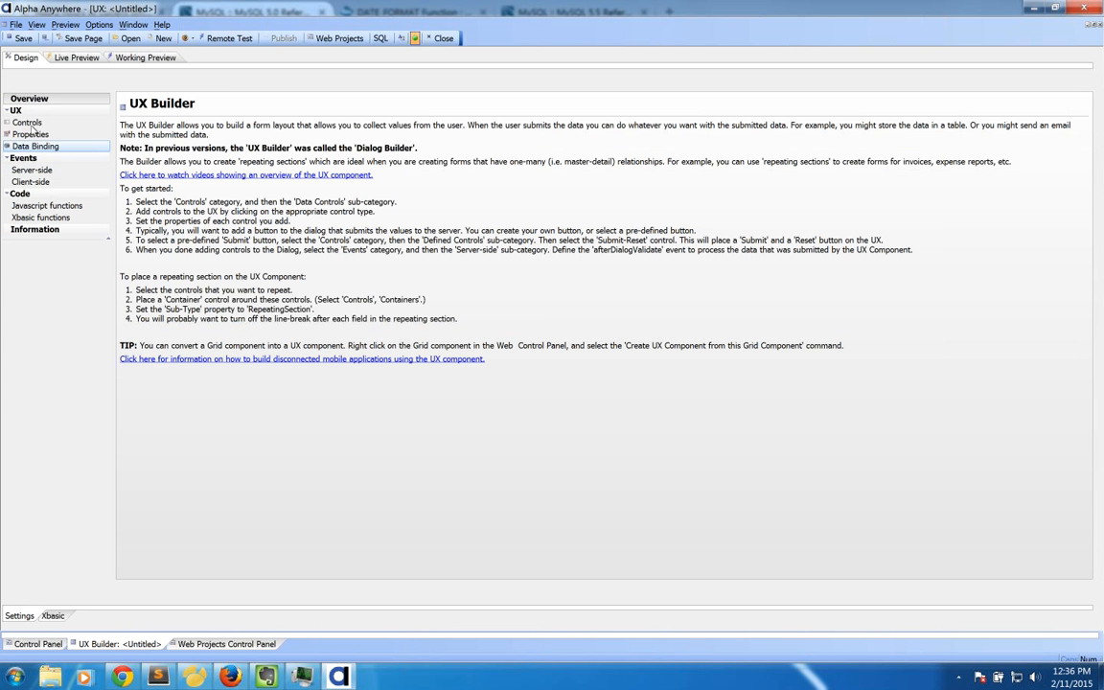
Step: Add three textboxes named textbox1, textbox2 and textbox3
{"action": "left_click", "coordinate": [29, 122]}
{"action": "left_click", "coordinate": [37, 266]}
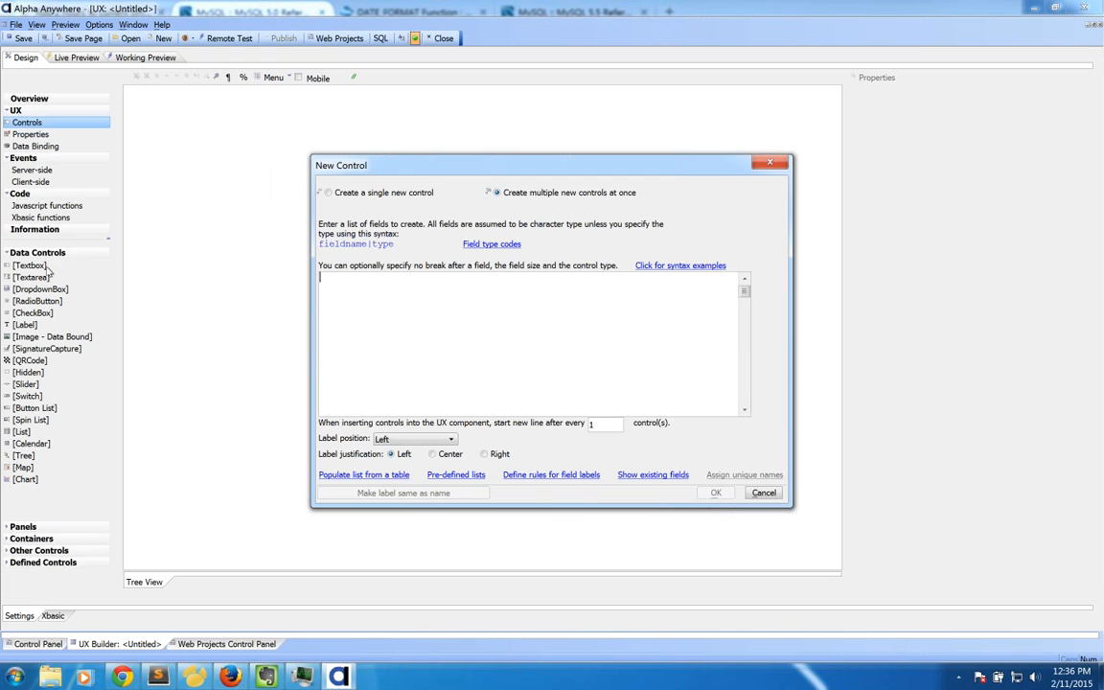
{"action": "type", "text": "textbox1"}
{"action": "key", "text": "Return"}
{"action": "type", "text": "textbox2"}
{"action": "key", "text": "Return"}
{"action": "type", "text": "textbox3"}
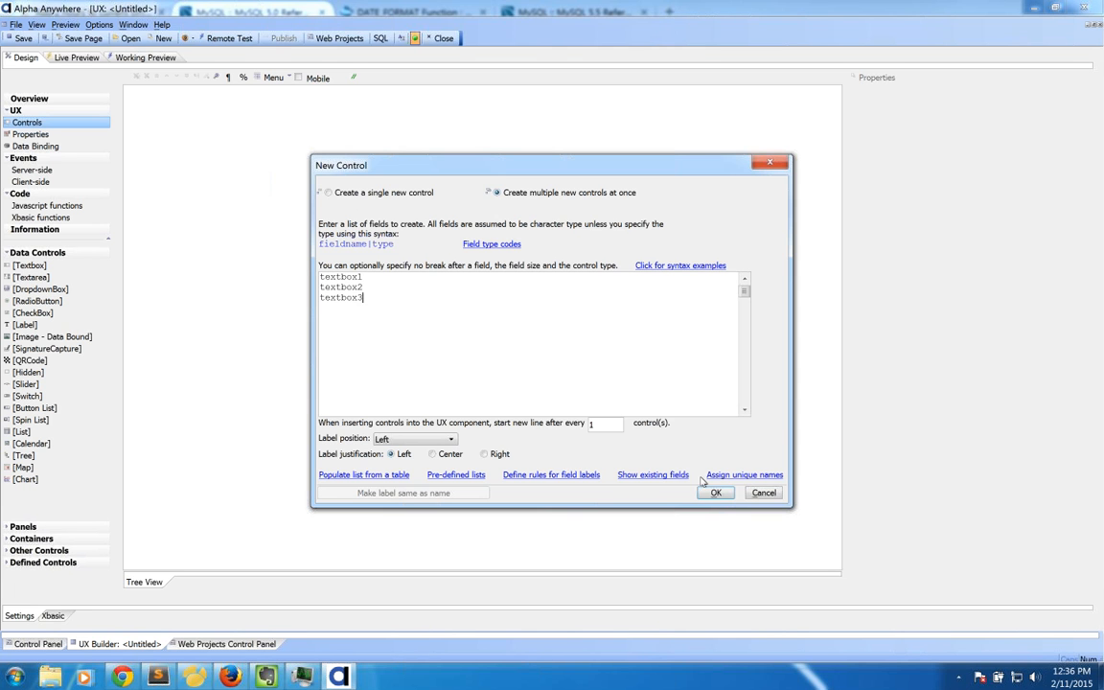
{"action": "left_click", "coordinate": [716, 492]}
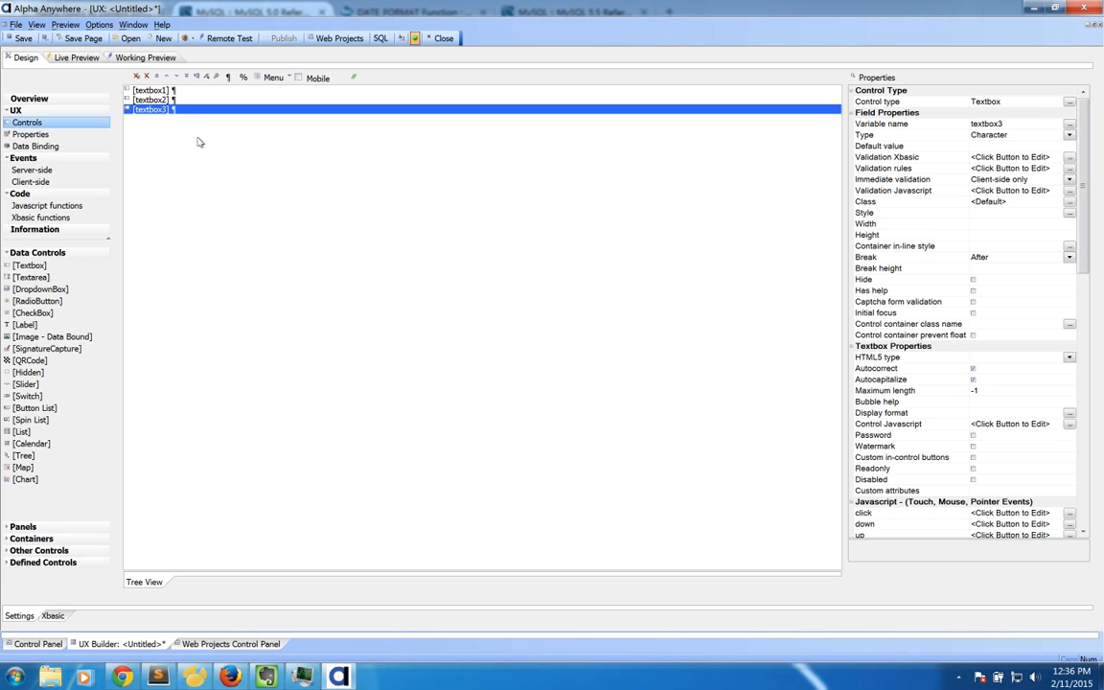
Step: Inspect textbox1, textbox2 and textbox3, then select textbox3's Security Groups property
{"action": "left_click", "coordinate": [161, 91]}
{"action": "left_click", "coordinate": [187, 111]}
{"action": "left_click", "coordinate": [149, 100]}
{"action": "left_click", "coordinate": [149, 90]}
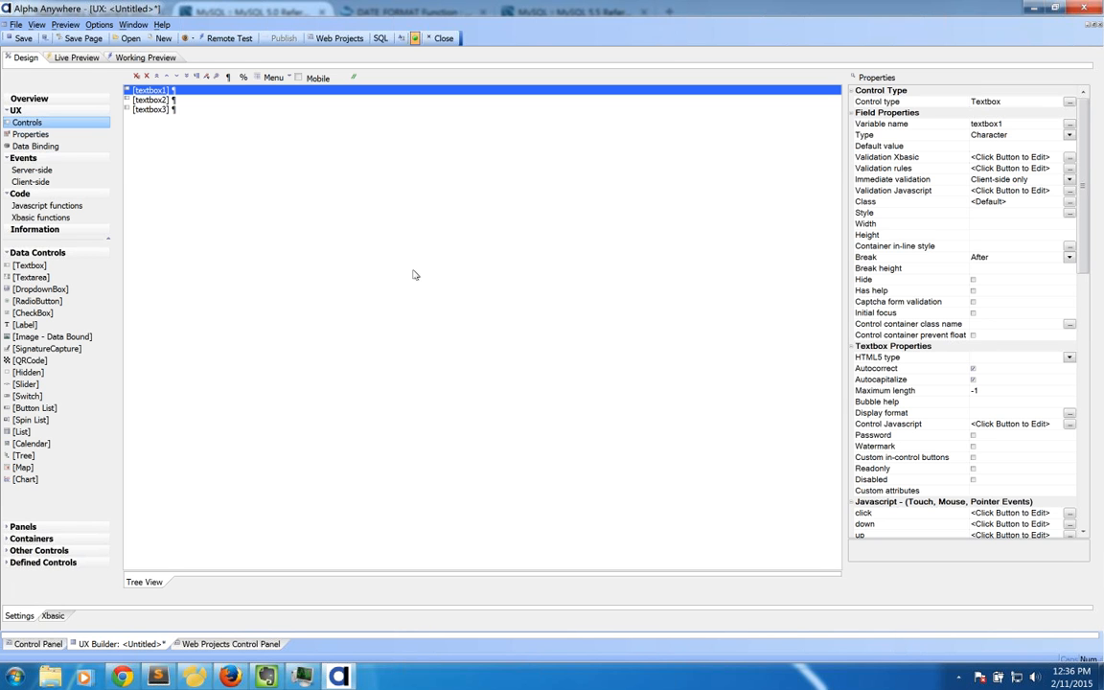
{"action": "left_click", "coordinate": [147, 108]}
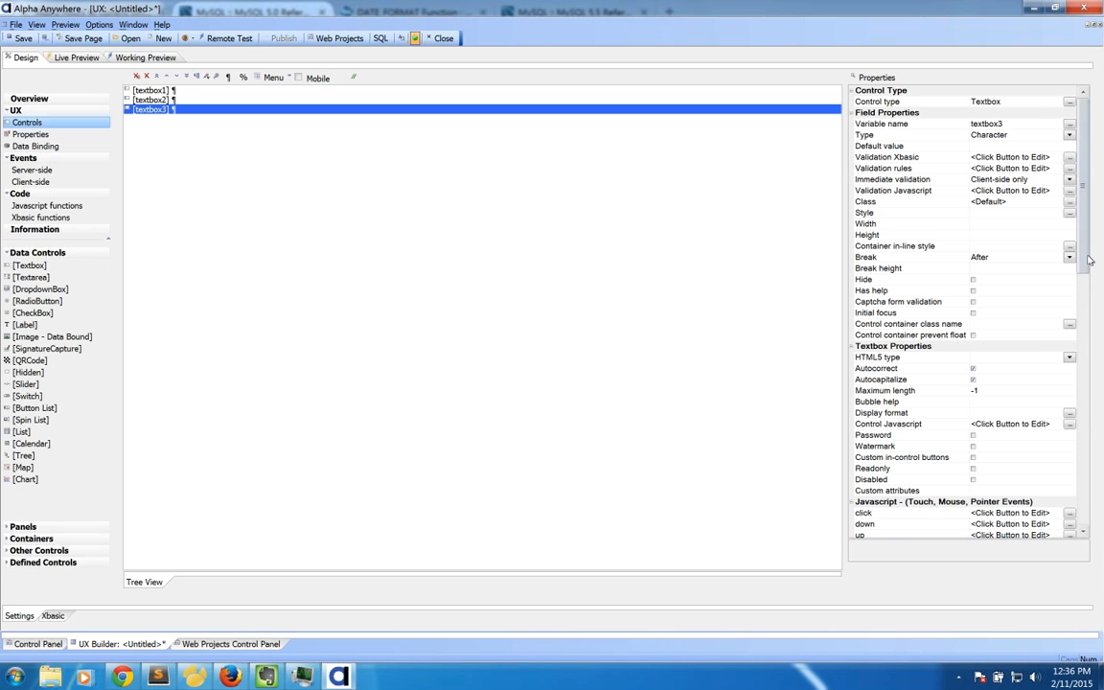
{"action": "scroll", "coordinate": [1087, 250], "scroll_direction": "down", "scroll_amount": 10}
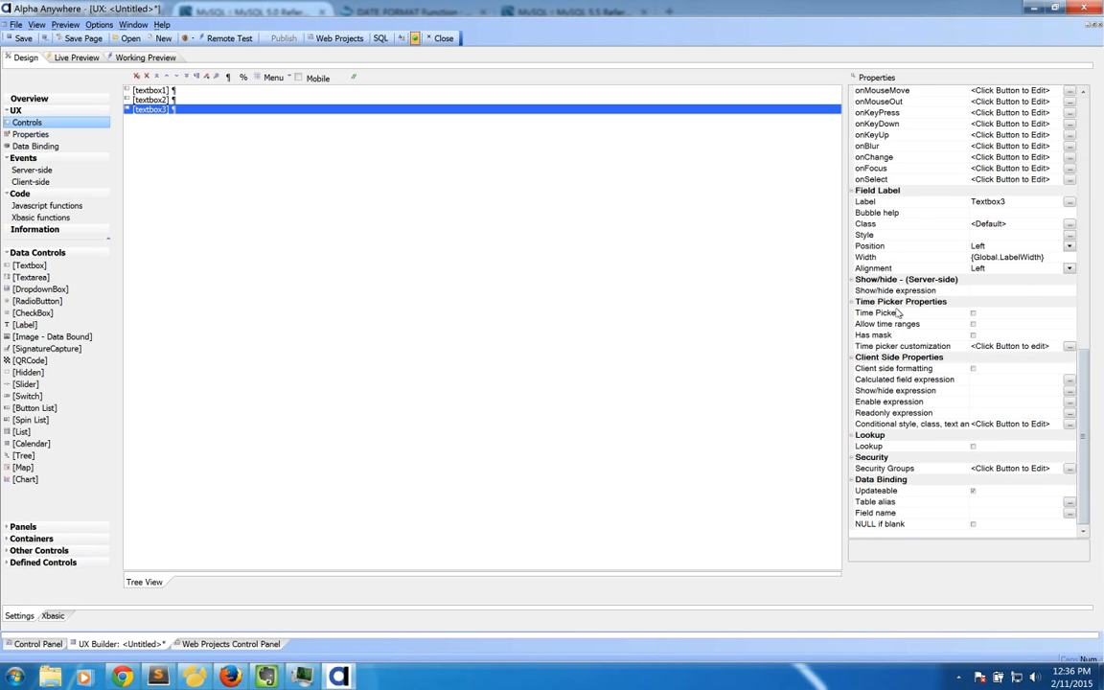
{"action": "left_click", "coordinate": [888, 469]}
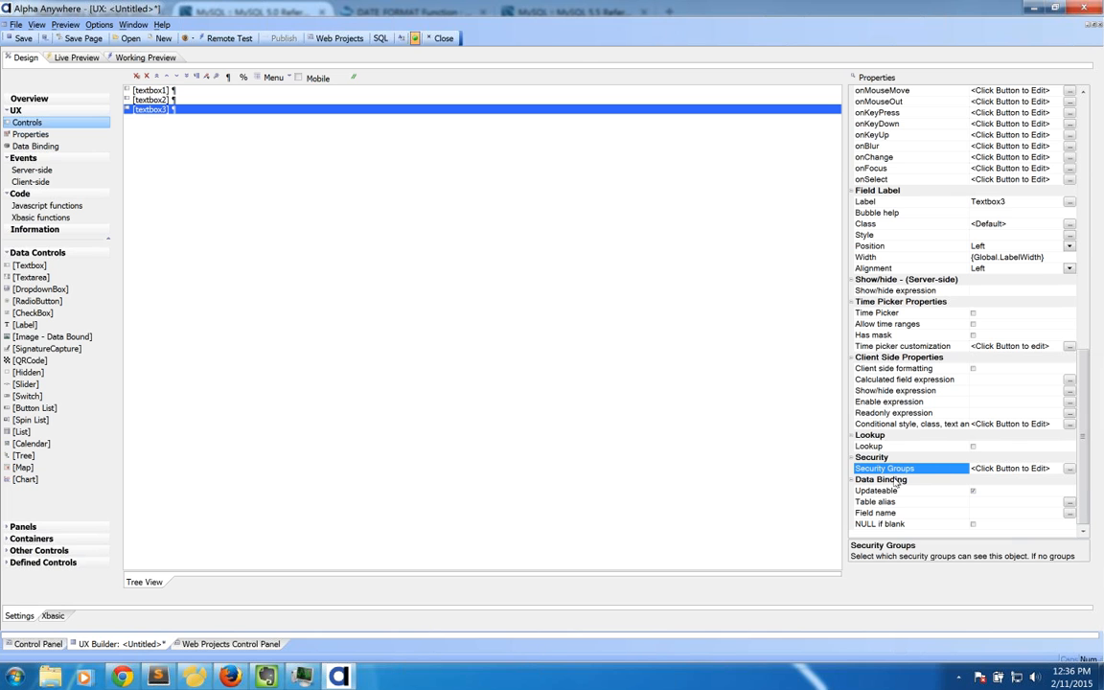
Step: Restrict textbox3's visibility to the Super Users group
{"action": "left_click", "coordinate": [1068, 468]}
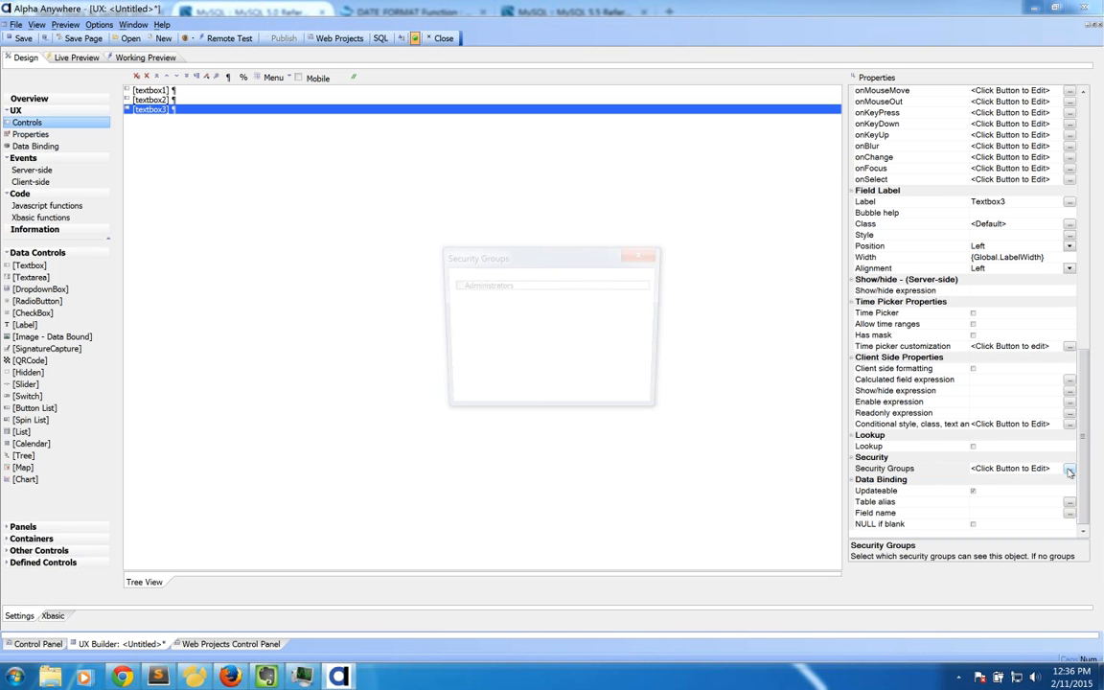
{"action": "left_click_drag", "start_coordinate": [493, 258], "coordinate": [264, 120]}
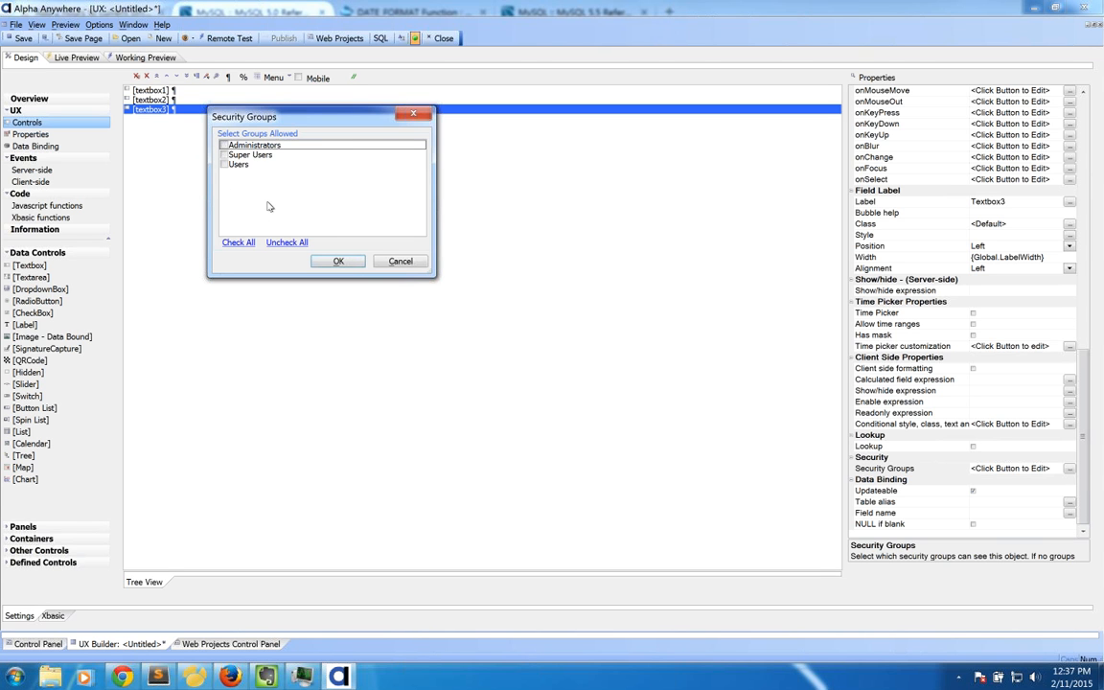
{"action": "left_click", "coordinate": [224, 154]}
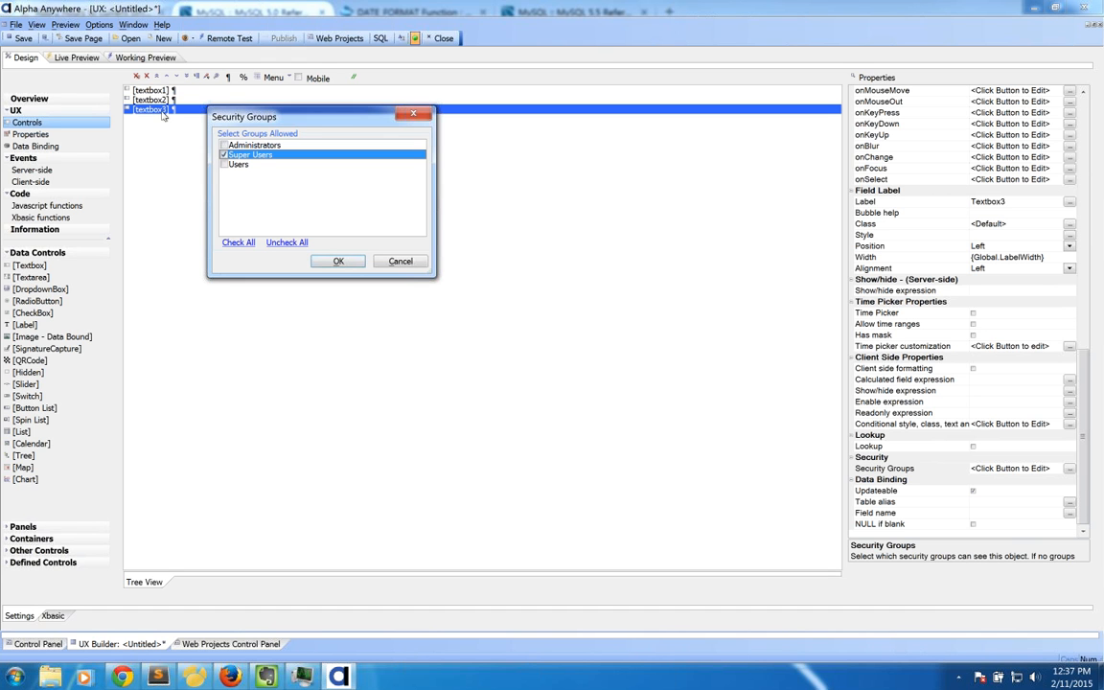
{"action": "left_click", "coordinate": [338, 263]}
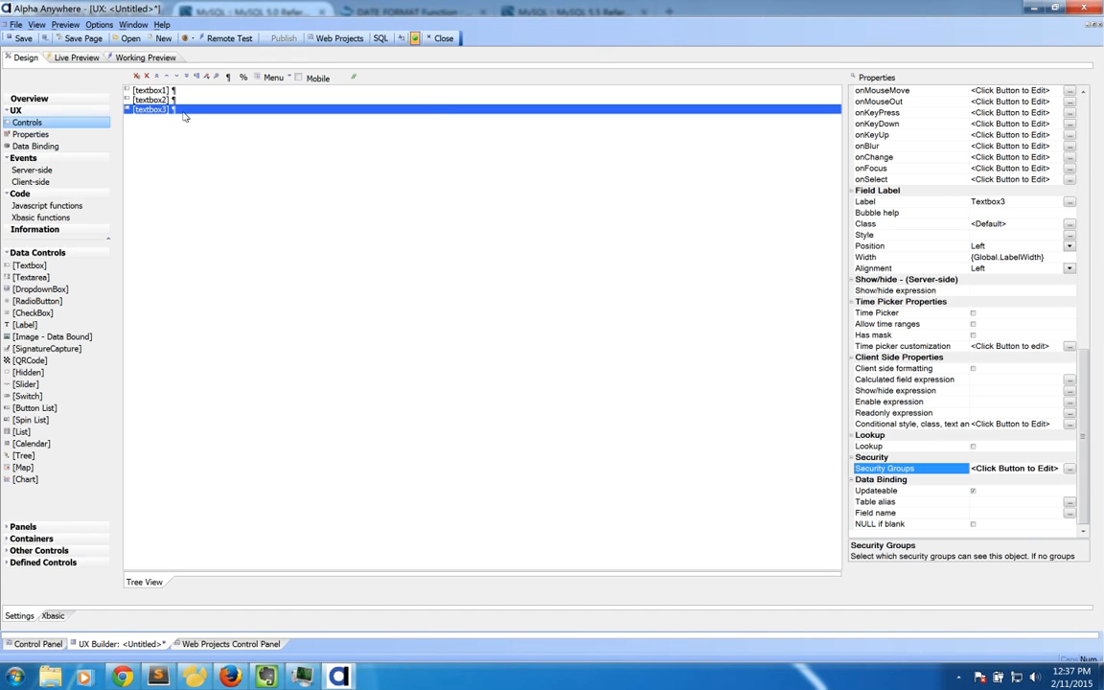
{"action": "key", "text": "Up"}
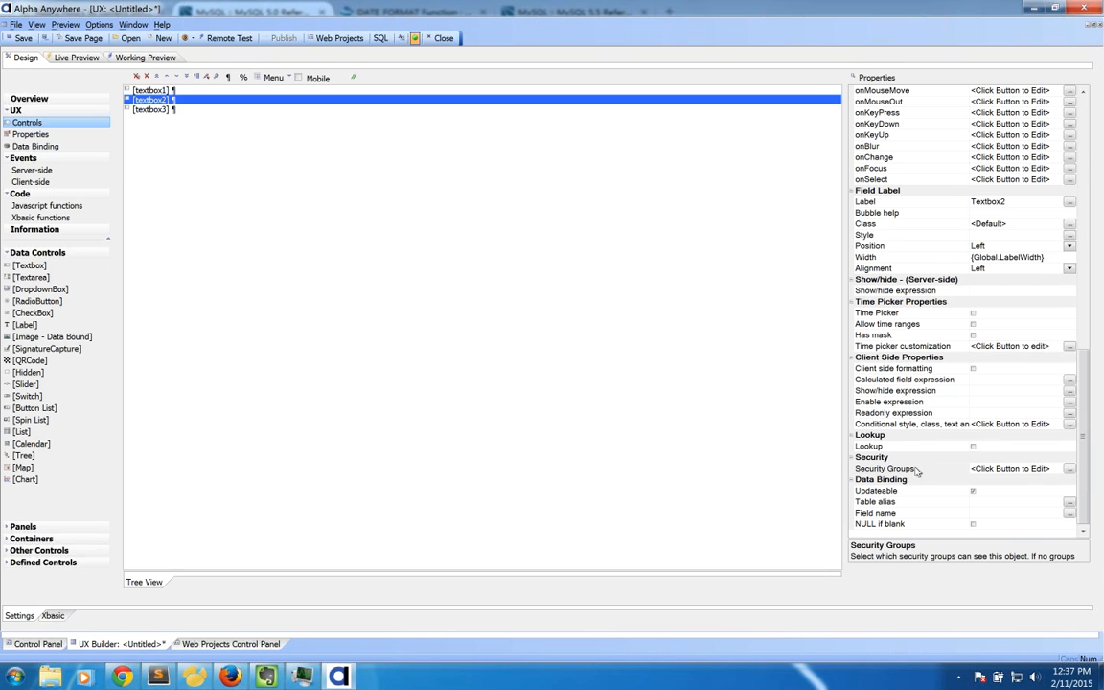
Step: Allow the Administrators and Super Users groups to see textbox2
{"action": "left_click", "coordinate": [1010, 467]}
{"action": "left_click", "coordinate": [453, 285]}
{"action": "left_click", "coordinate": [453, 294]}
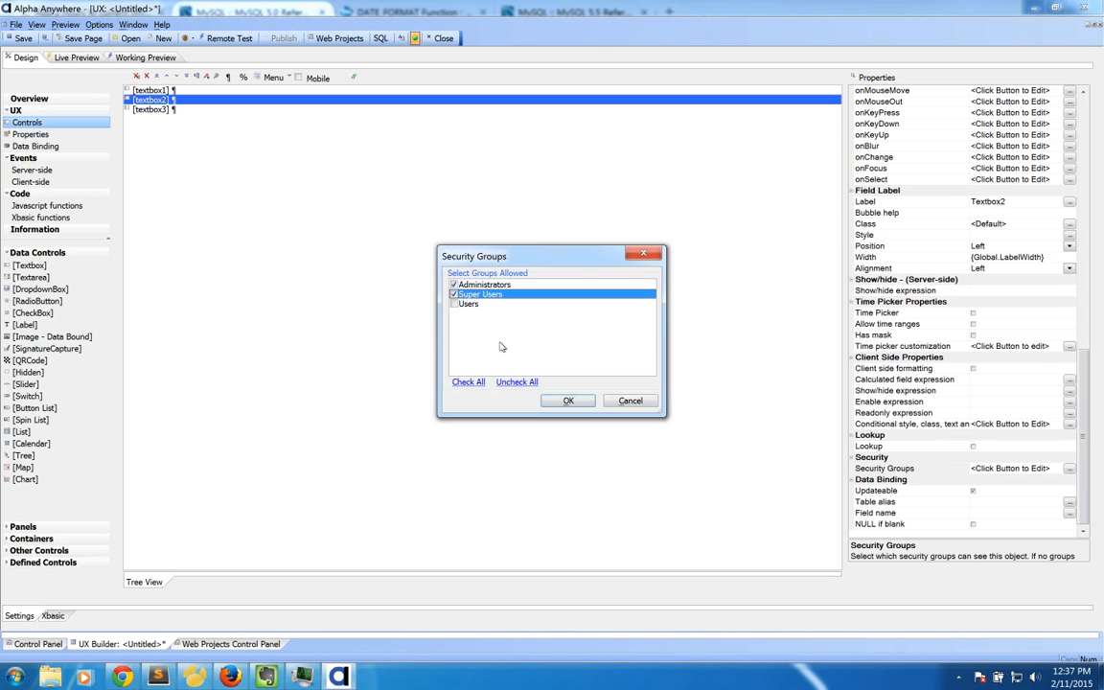
{"action": "left_click", "coordinate": [568, 400]}
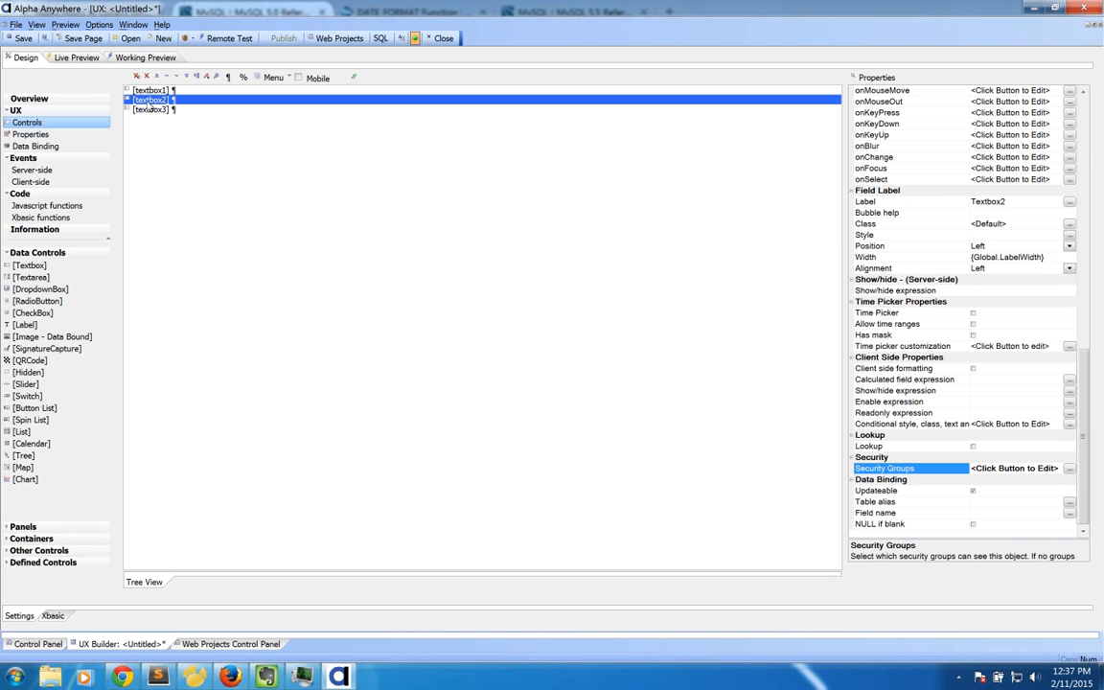
Step: Recheck textbox2's groups, cancel unchanged, and return to the Web Projects Control Panel
{"action": "left_click", "coordinate": [997, 467]}
{"action": "left_click_drag", "start_coordinate": [476, 255], "coordinate": [246, 66]}
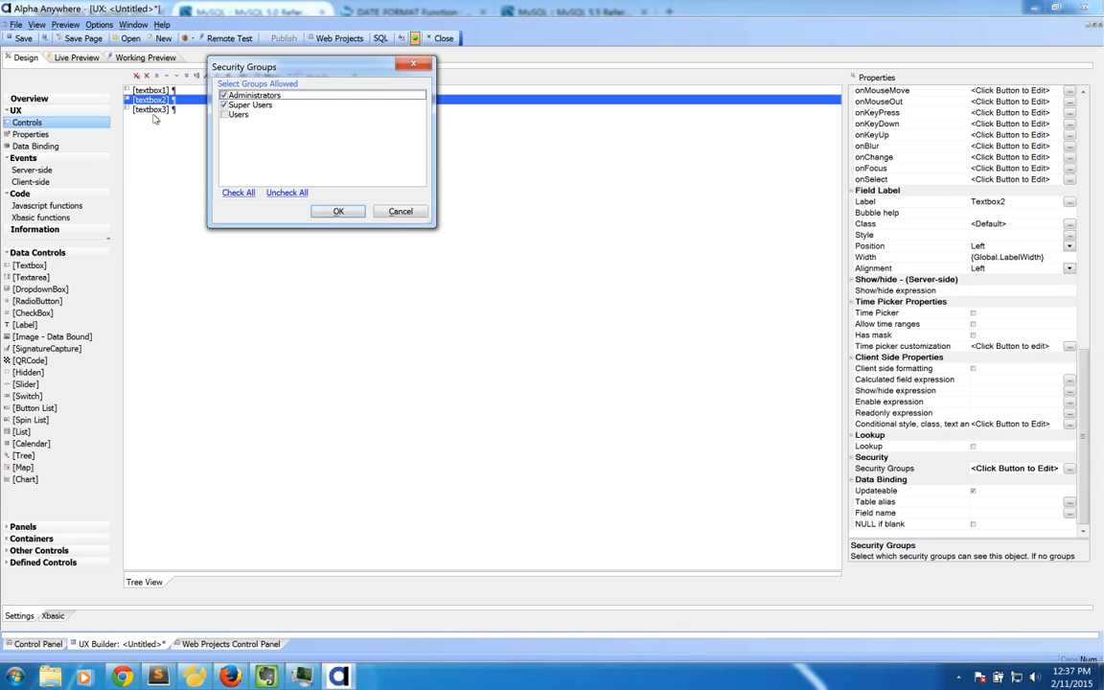
{"action": "left_click", "coordinate": [224, 95]}
{"action": "left_click", "coordinate": [224, 95]}
{"action": "left_click", "coordinate": [401, 211]}
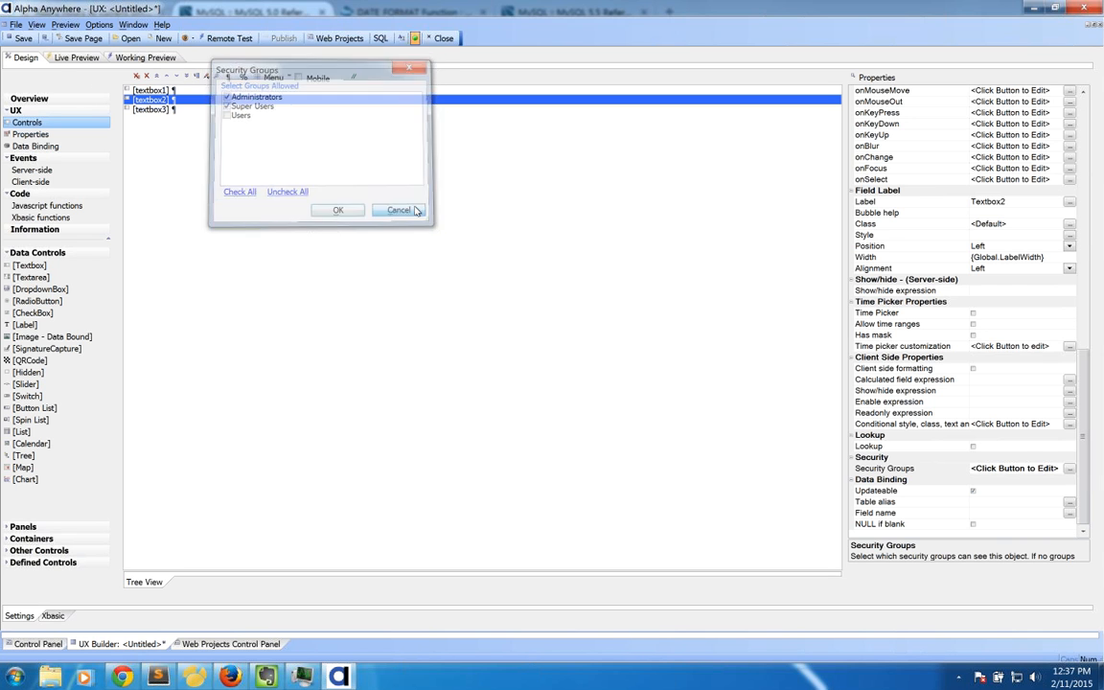
{"action": "left_click", "coordinate": [230, 644]}
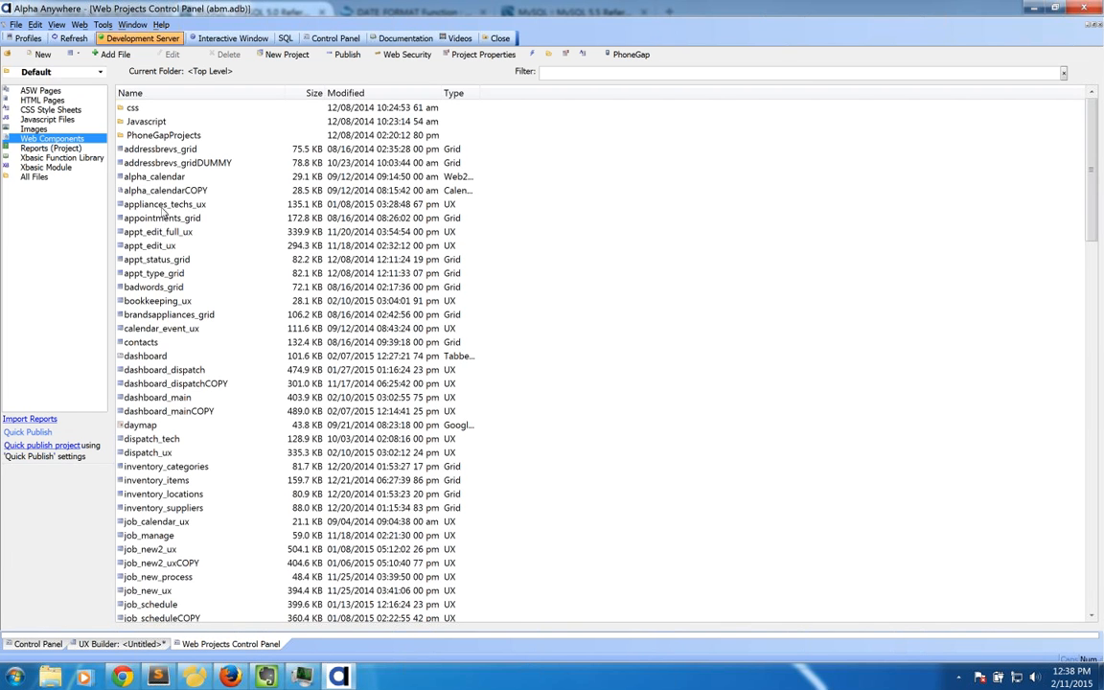
Step: Set appliances_techs_ux to Requires Login through its Component Security menu
{"action": "left_click", "coordinate": [163, 204]}
{"action": "right_click", "coordinate": [165, 206]}
{"action": "left_click", "coordinate": [133, 209]}
{"action": "right_click", "coordinate": [133, 209]}
{"action": "mouse_move", "coordinate": [326, 447]}
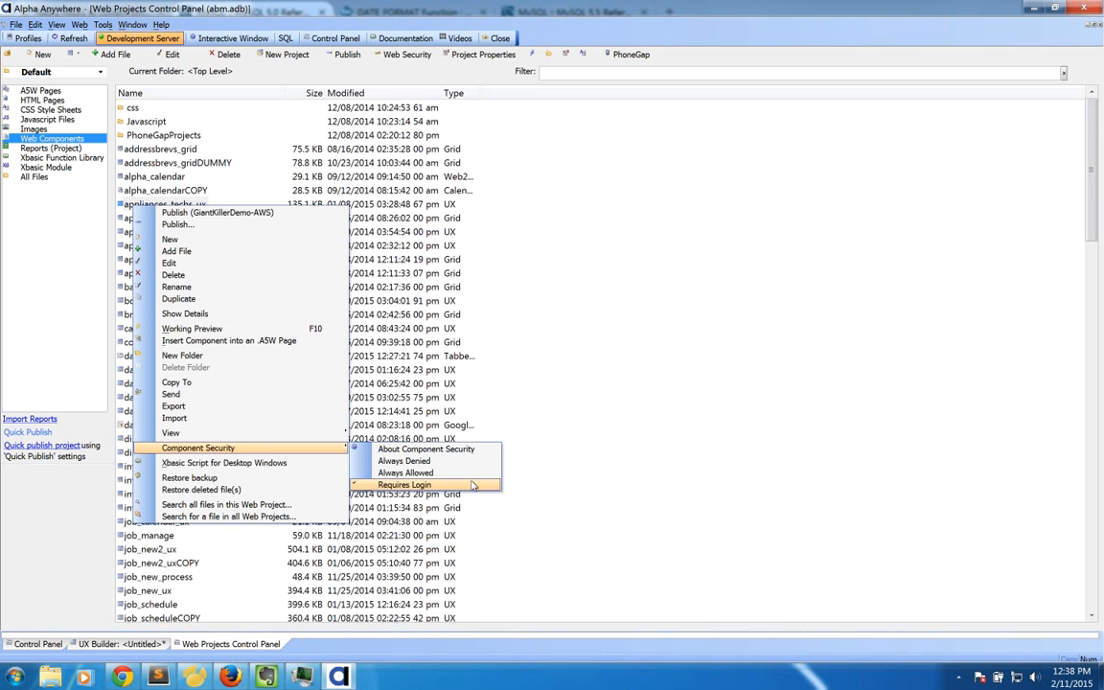
{"action": "left_click", "coordinate": [131, 208]}
{"action": "right_click", "coordinate": [132, 209]}
{"action": "mouse_move", "coordinate": [198, 449]}
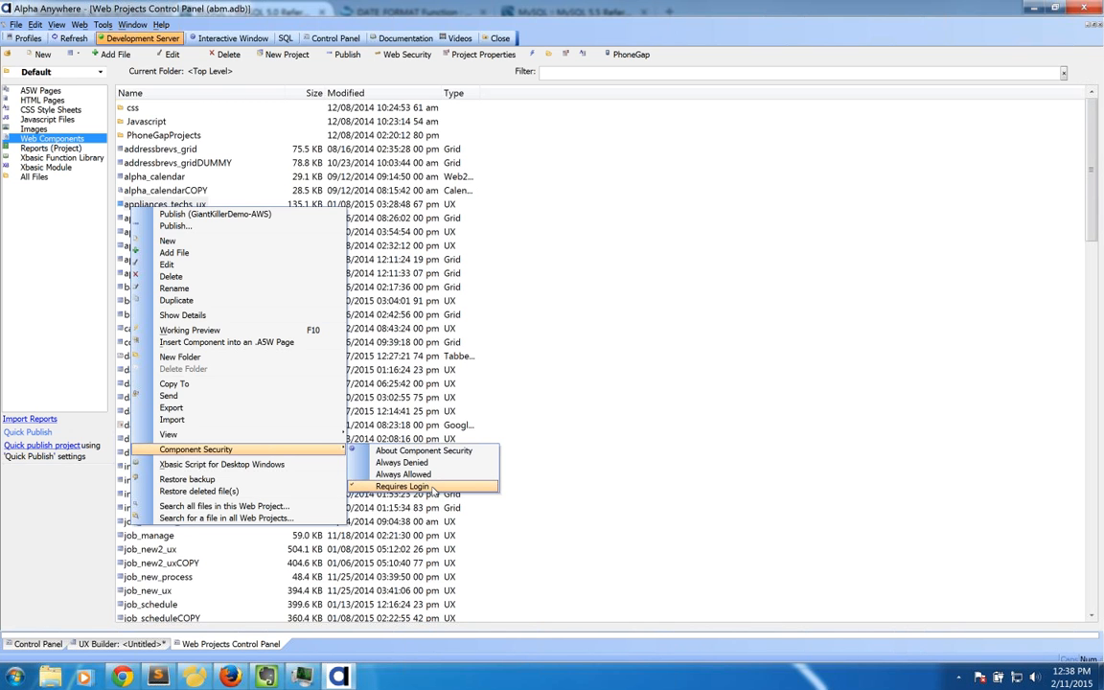
{"action": "left_click", "coordinate": [428, 486]}
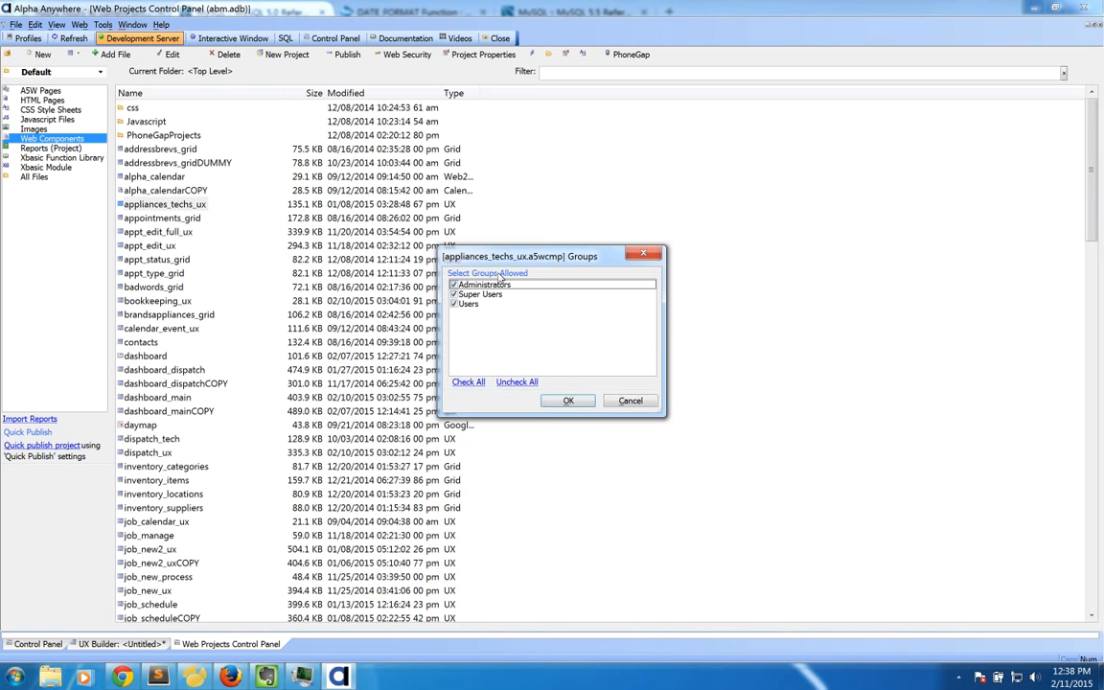
Step: Leave Administrators, Super Users and Users all allowed, then close the groups list
{"action": "left_click_drag", "start_coordinate": [499, 259], "coordinate": [274, 197]}
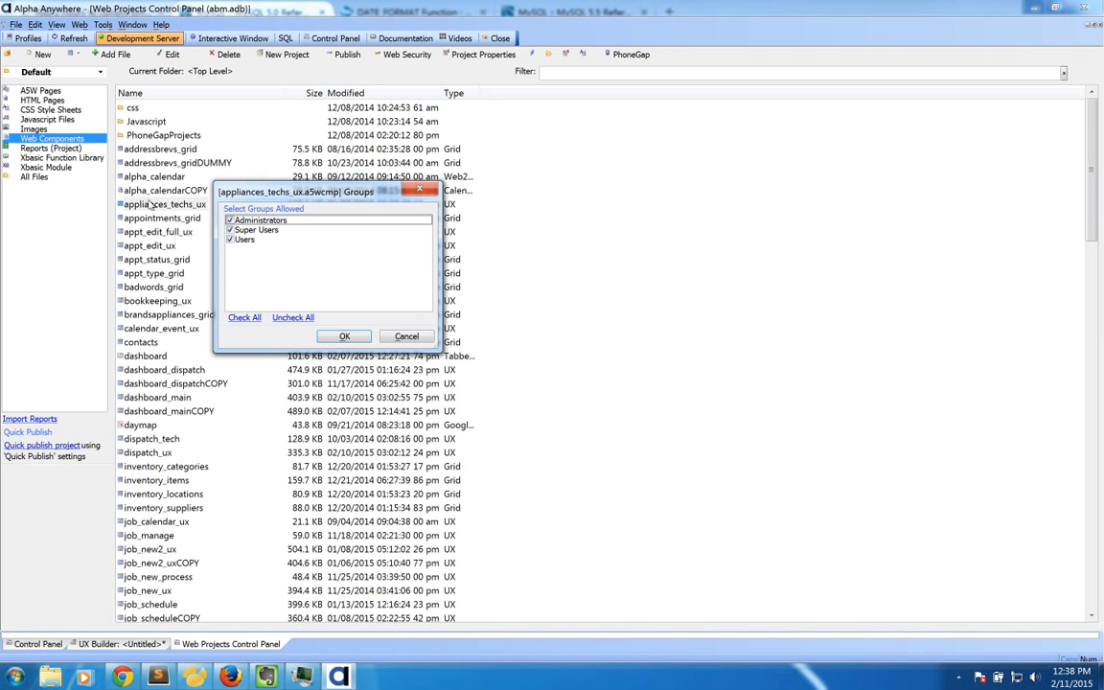
{"action": "left_click", "coordinate": [230, 221]}
{"action": "left_click", "coordinate": [230, 230]}
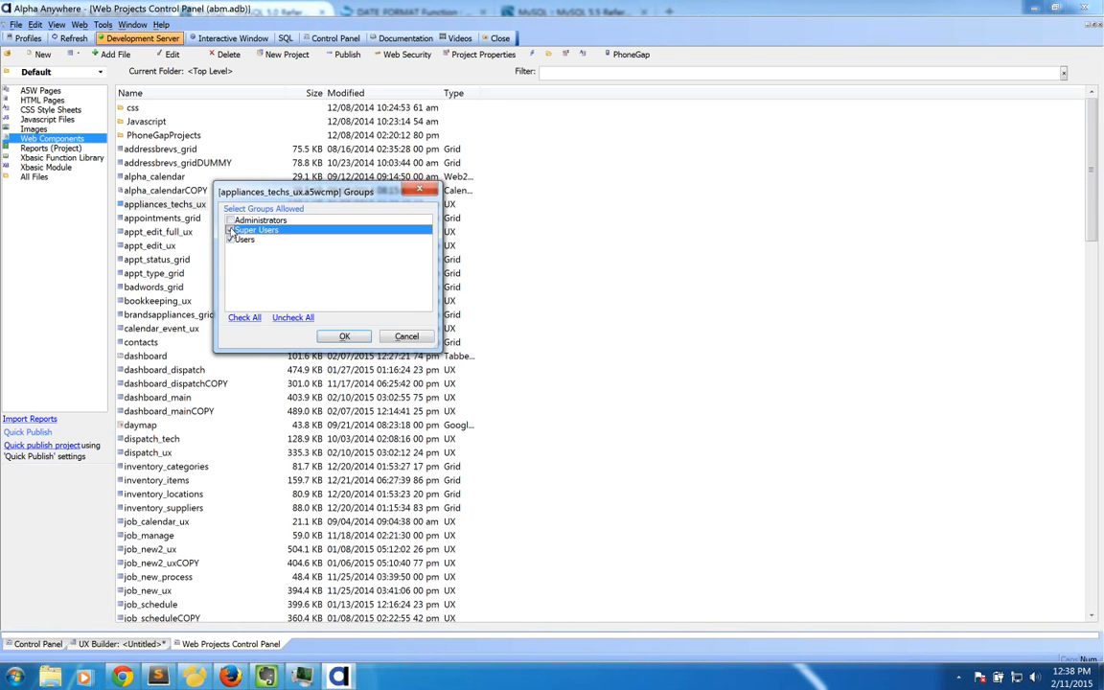
{"action": "left_click", "coordinate": [230, 240]}
{"action": "left_click", "coordinate": [255, 231]}
{"action": "left_click", "coordinate": [255, 231]}
{"action": "left_click", "coordinate": [230, 220]}
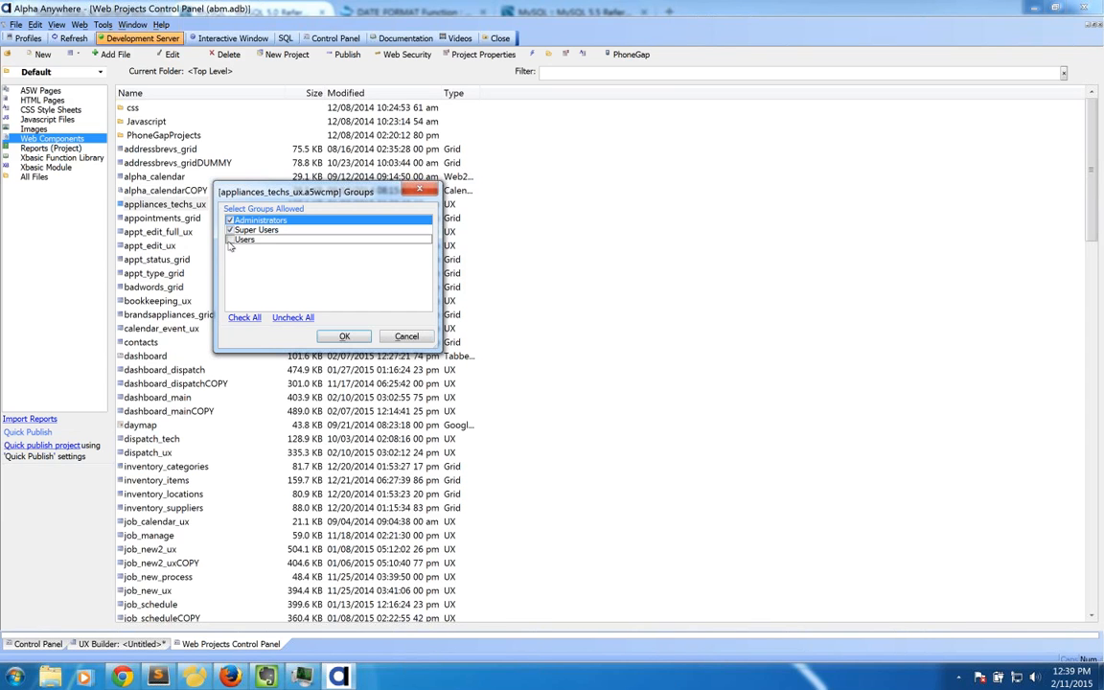
{"action": "left_click", "coordinate": [229, 240]}
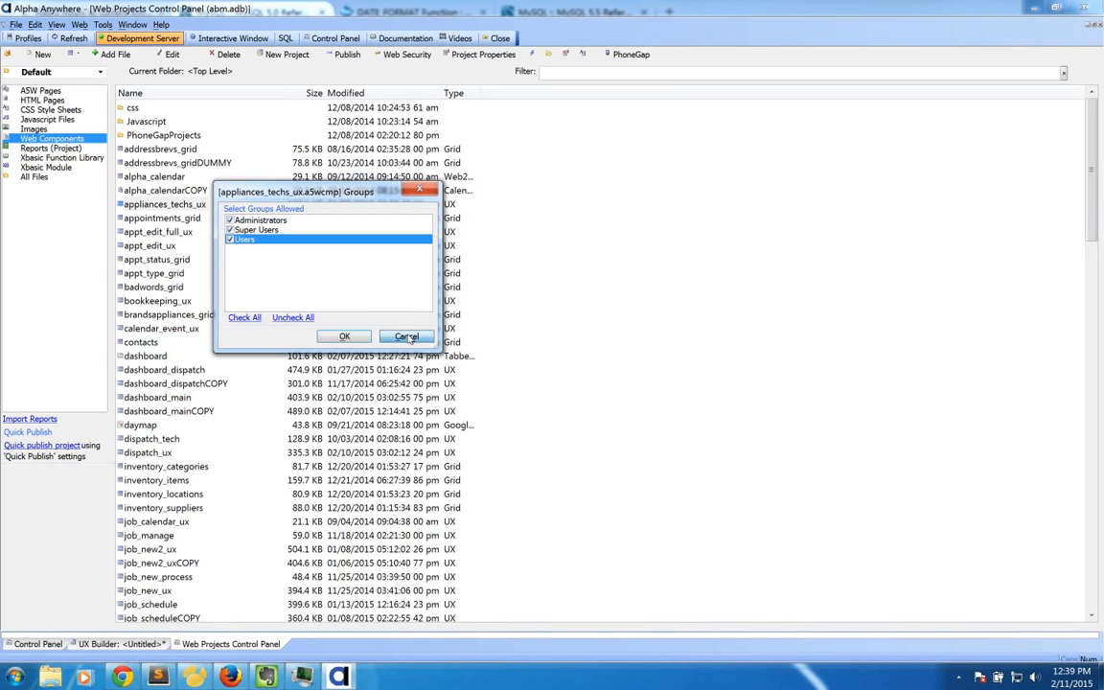
{"action": "left_click", "coordinate": [344, 335]}
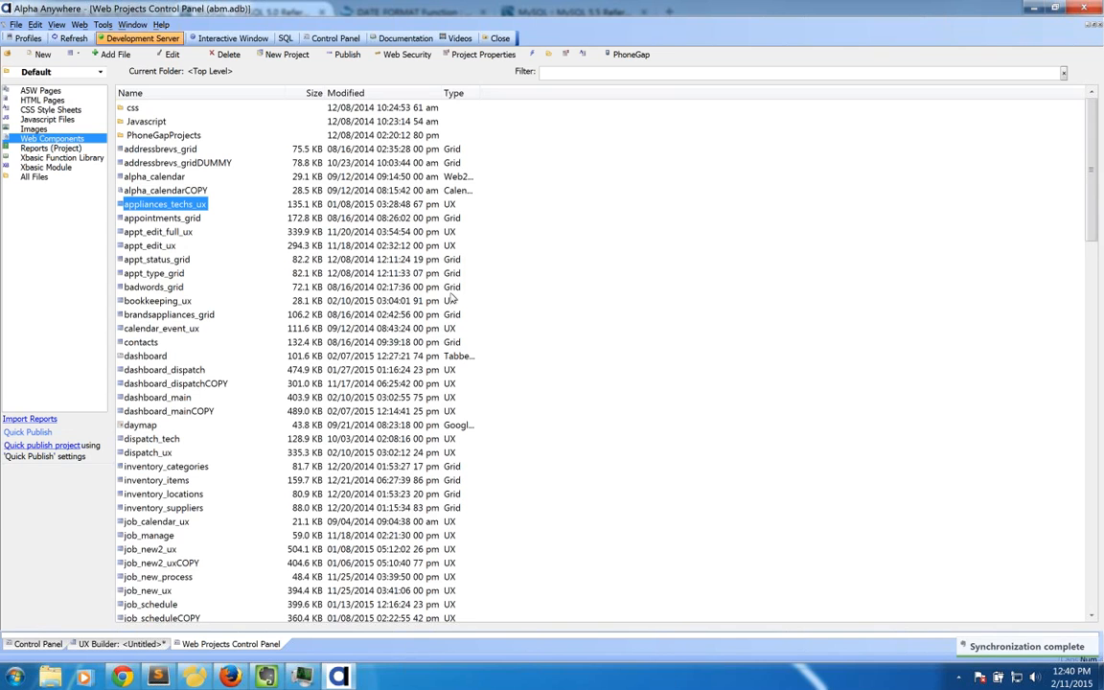
Step: Open the loginProcessing page from ASW Pages in the HTML Editor
{"action": "left_click", "coordinate": [37, 91]}
{"action": "left_click", "coordinate": [140, 288]}
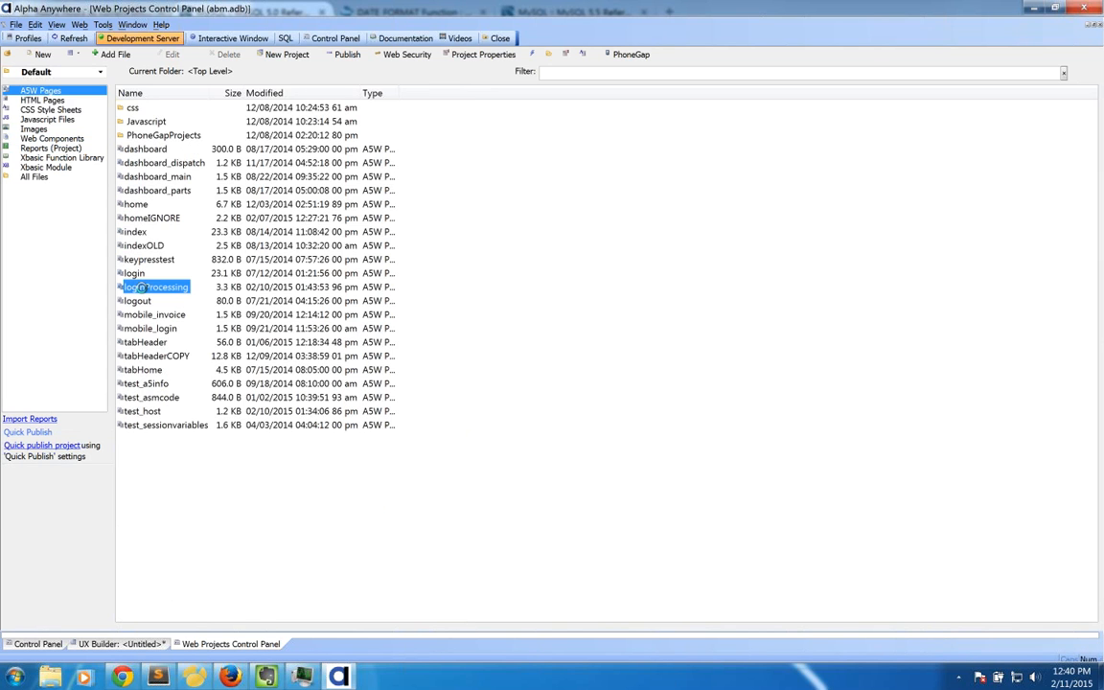
{"action": "double_click", "coordinate": [141, 288]}
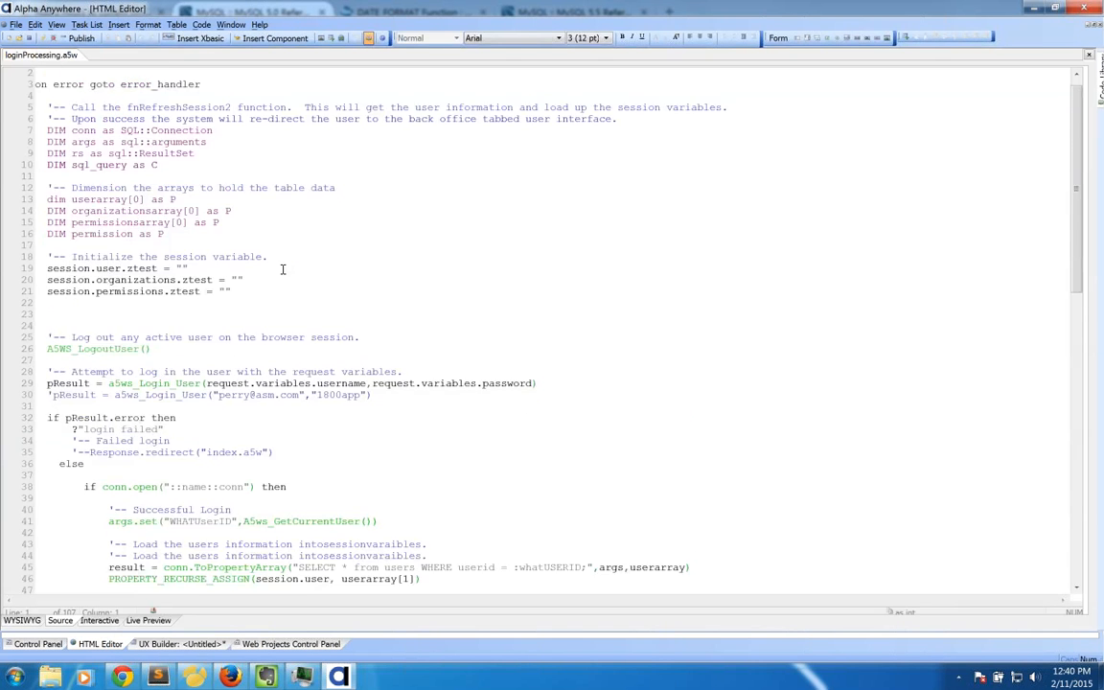
Step: Highlight the session variable initialization lines 19–21 in loginProcessing.a5w
{"action": "left_click_drag", "start_coordinate": [238, 154], "coordinate": [2, 119]}
{"action": "left_click", "coordinate": [114, 119]}
{"action": "left_click_drag", "start_coordinate": [250, 154], "coordinate": [200, 153]}
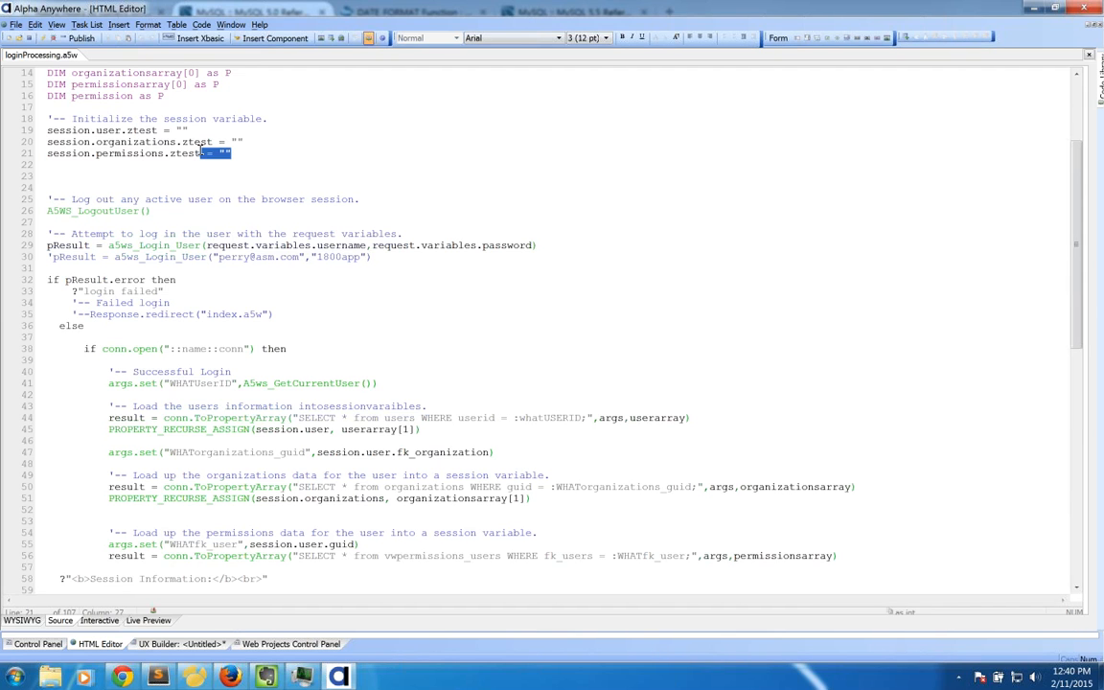
{"action": "left_click_drag", "start_coordinate": [47, 131], "coordinate": [238, 153]}
{"action": "left_click", "coordinate": [246, 153]}
{"action": "scroll", "coordinate": [244, 156], "scroll_direction": "up", "scroll_amount": 2}
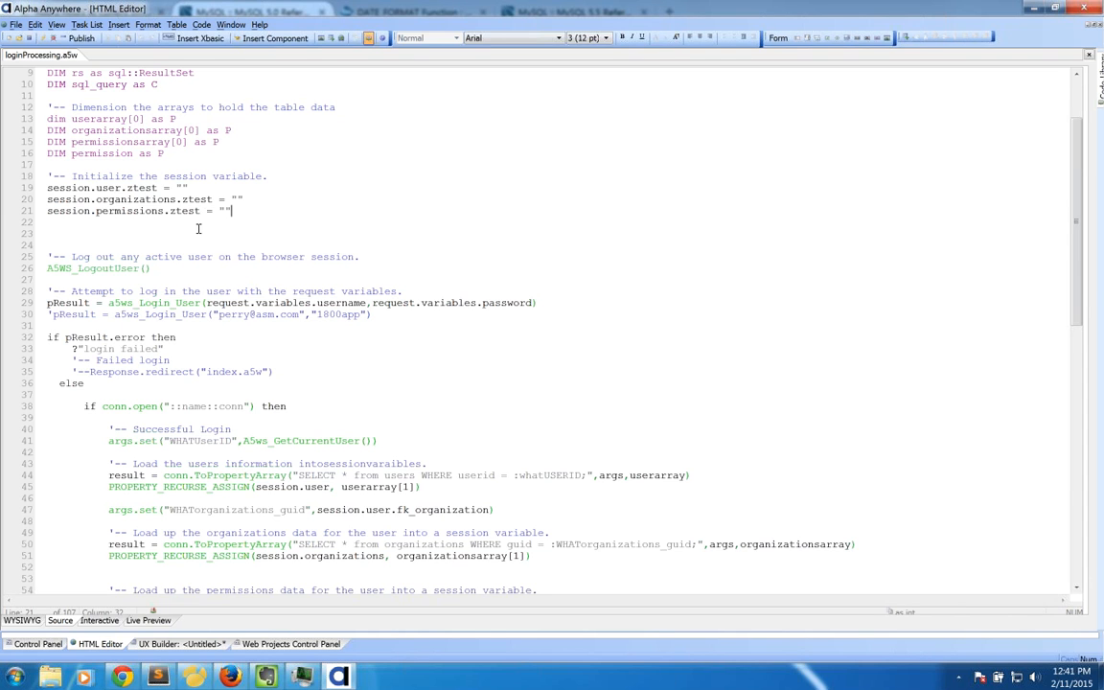
{"action": "left_click_drag", "start_coordinate": [231, 212], "coordinate": [53, 184]}
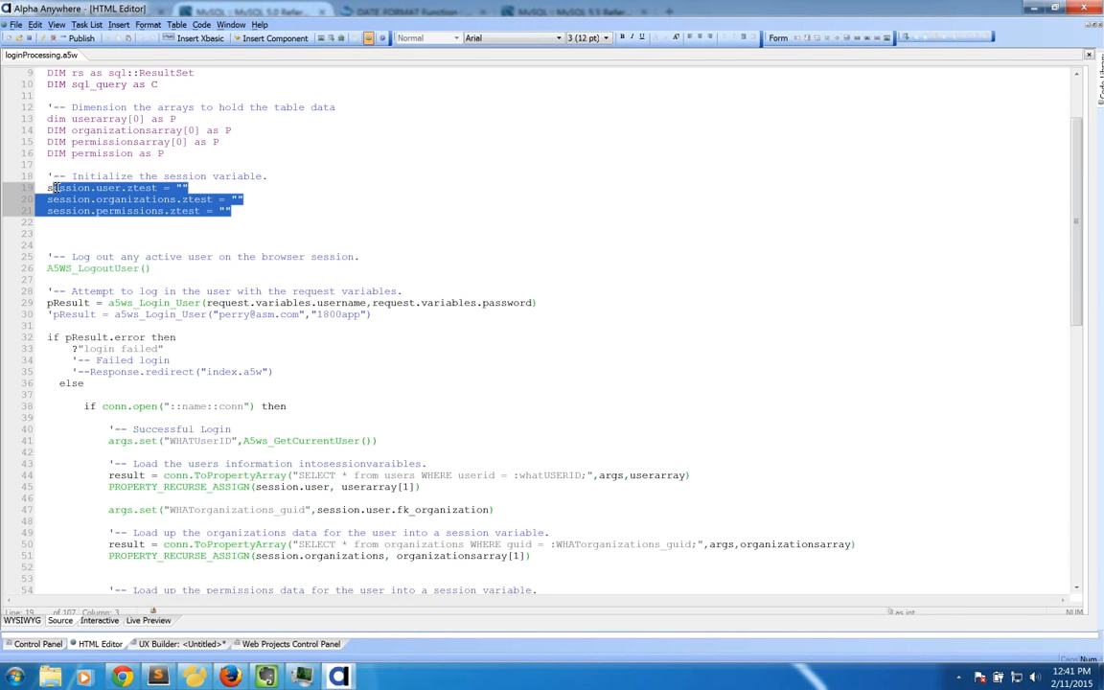
{"action": "left_click", "coordinate": [59, 188]}
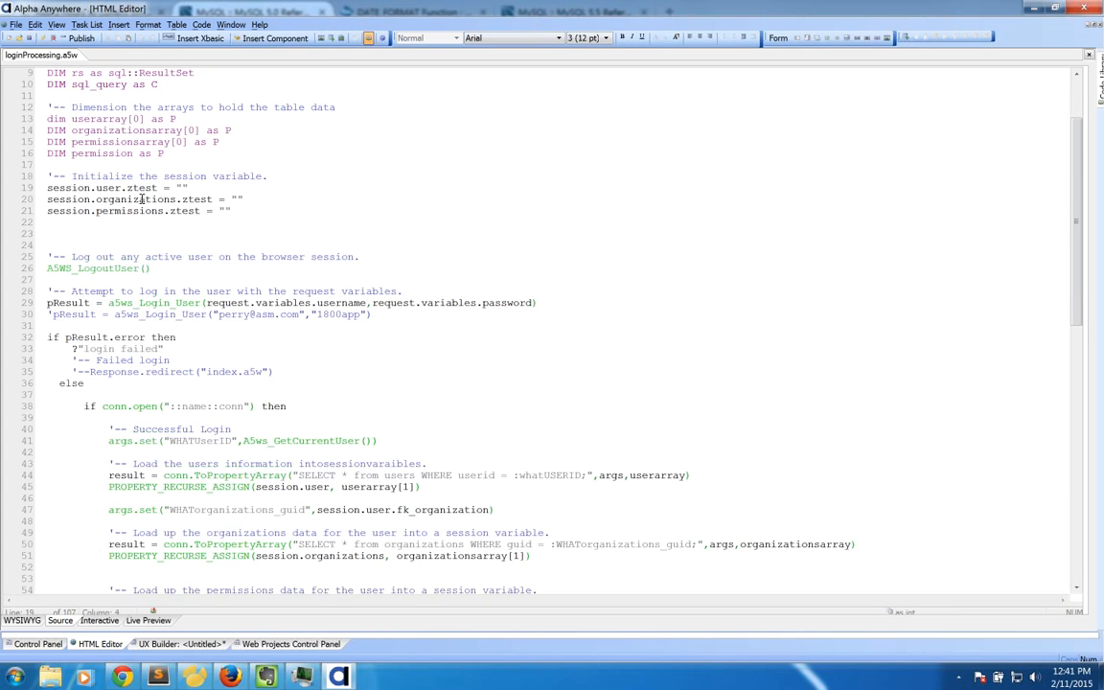
Step: Back in the untitled UX, check the textbox Style, Width and Height properties, then select textbox3
{"action": "left_click", "coordinate": [290, 644]}
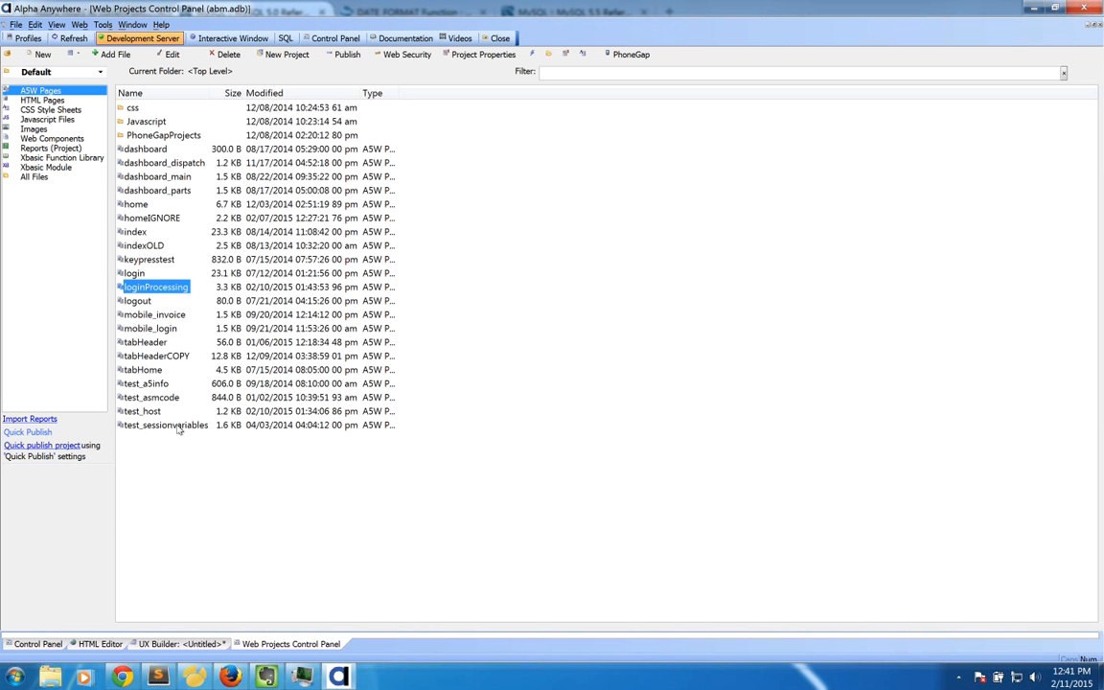
{"action": "left_click", "coordinate": [192, 644]}
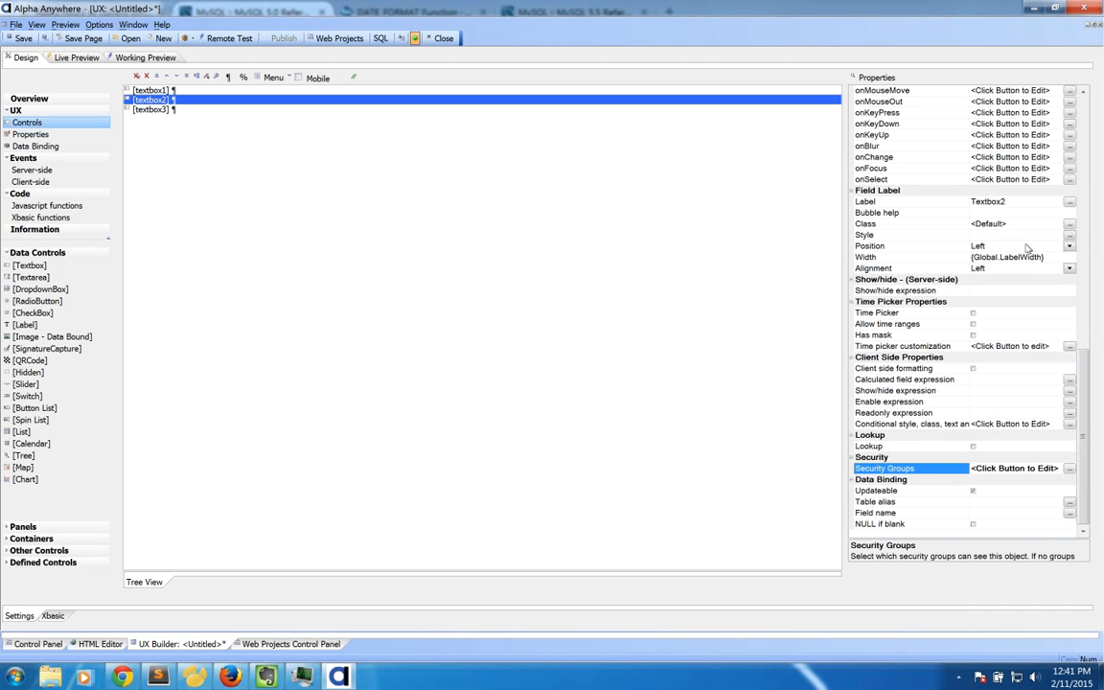
{"action": "scroll", "coordinate": [1089, 386], "scroll_direction": "up", "scroll_amount": 10}
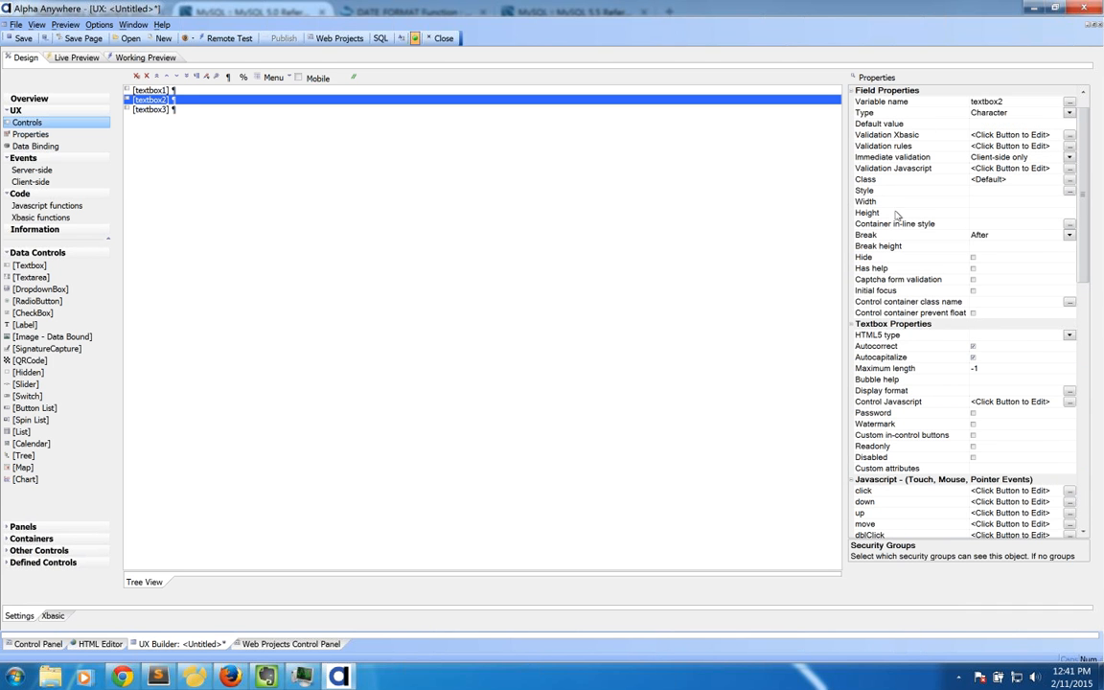
{"action": "left_click", "coordinate": [883, 190]}
{"action": "left_click", "coordinate": [886, 202]}
{"action": "left_click", "coordinate": [888, 213]}
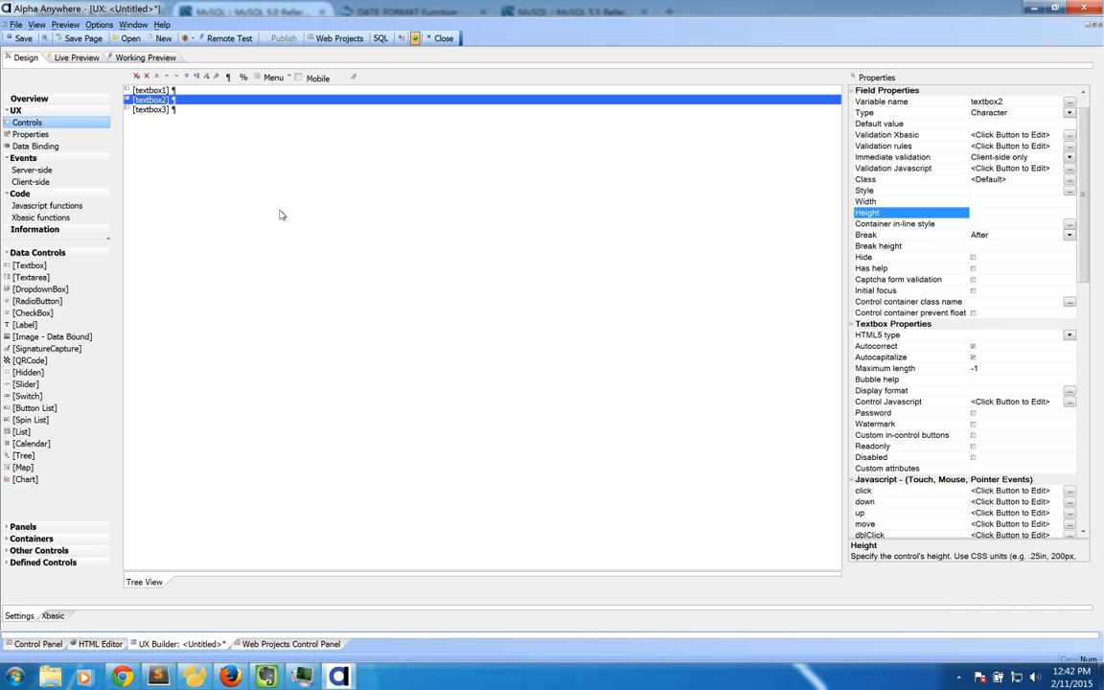
{"action": "left_click", "coordinate": [159, 110]}
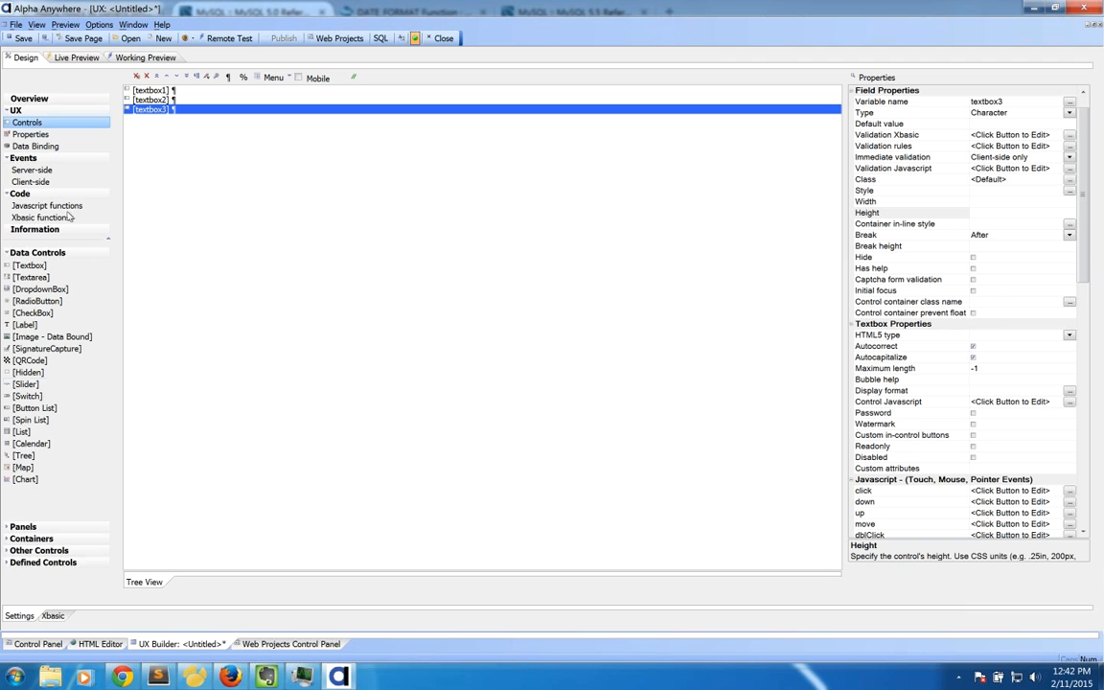
Step: Add a [Button] from Other Controls as BUTTON_1 below textbox3 and select its click event
{"action": "left_click", "coordinate": [39, 550]}
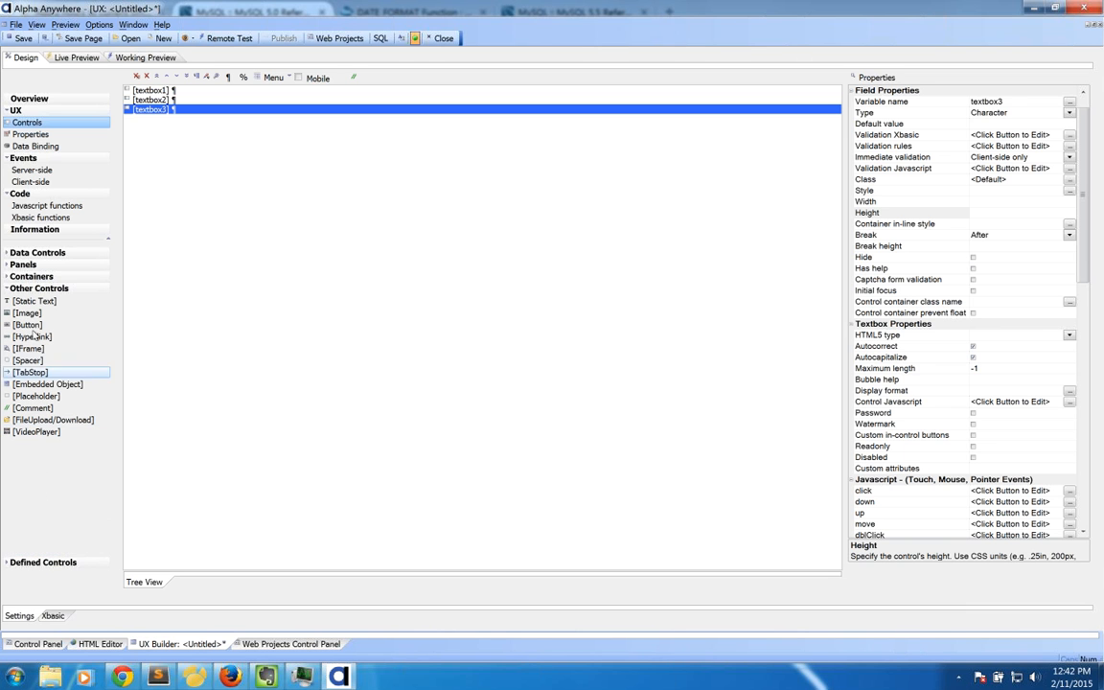
{"action": "double_click", "coordinate": [27, 325]}
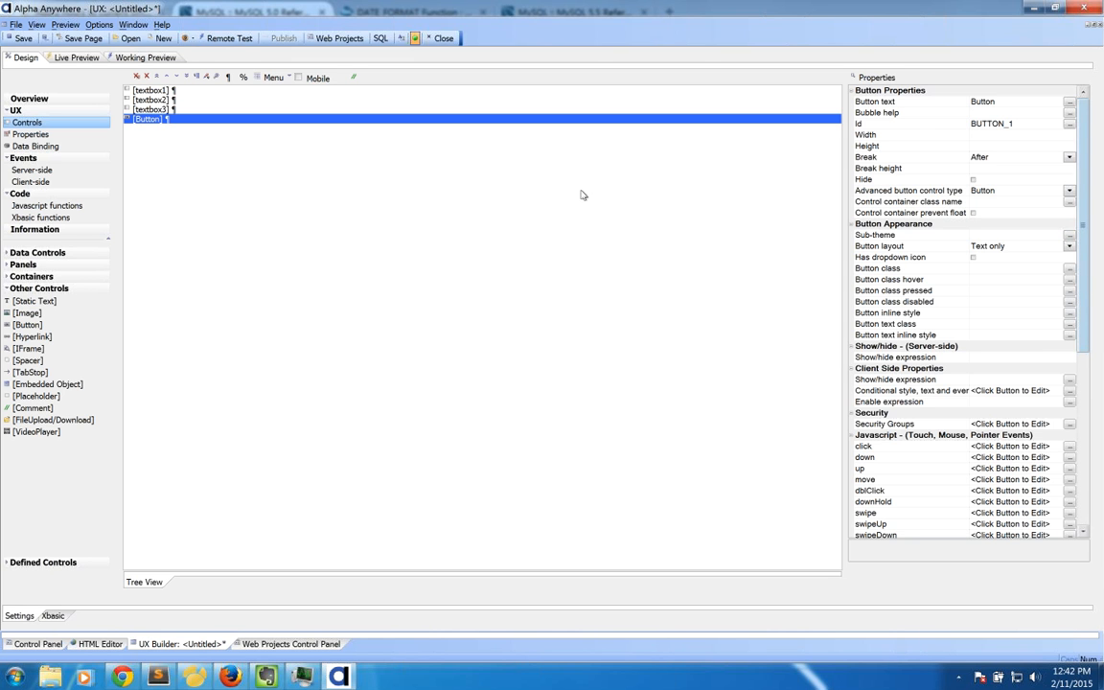
{"action": "left_click_drag", "start_coordinate": [1088, 275], "coordinate": [1084, 400]}
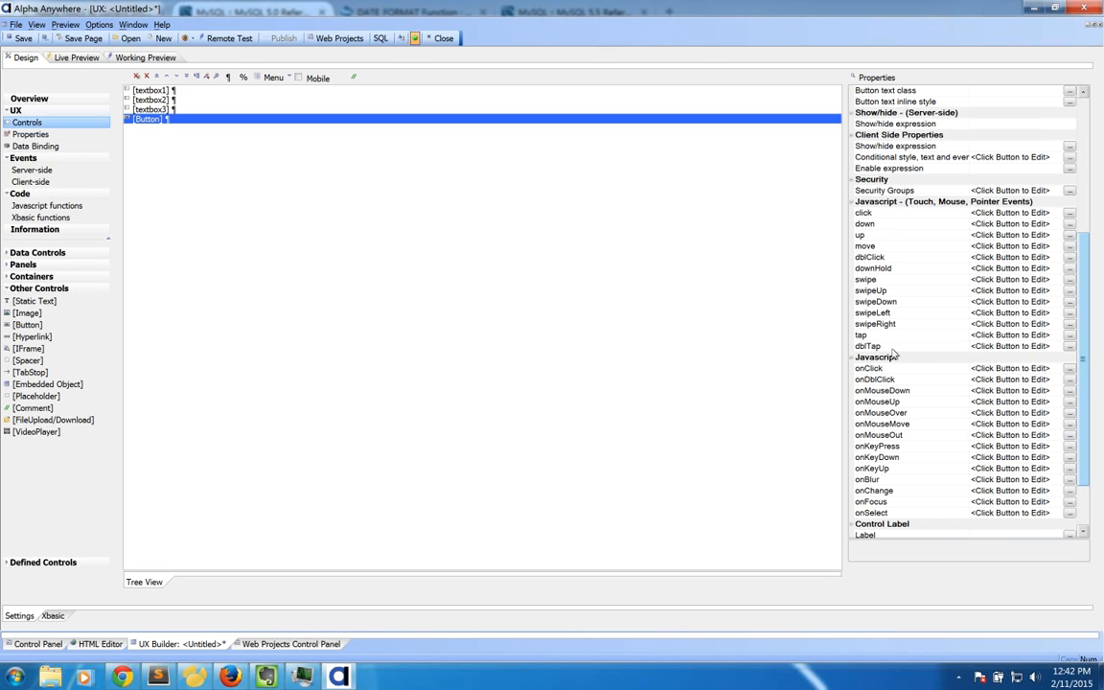
{"action": "left_click", "coordinate": [883, 213]}
Step: Add a new Message Box action to the button's click event
{"action": "left_click", "coordinate": [1072, 214]}
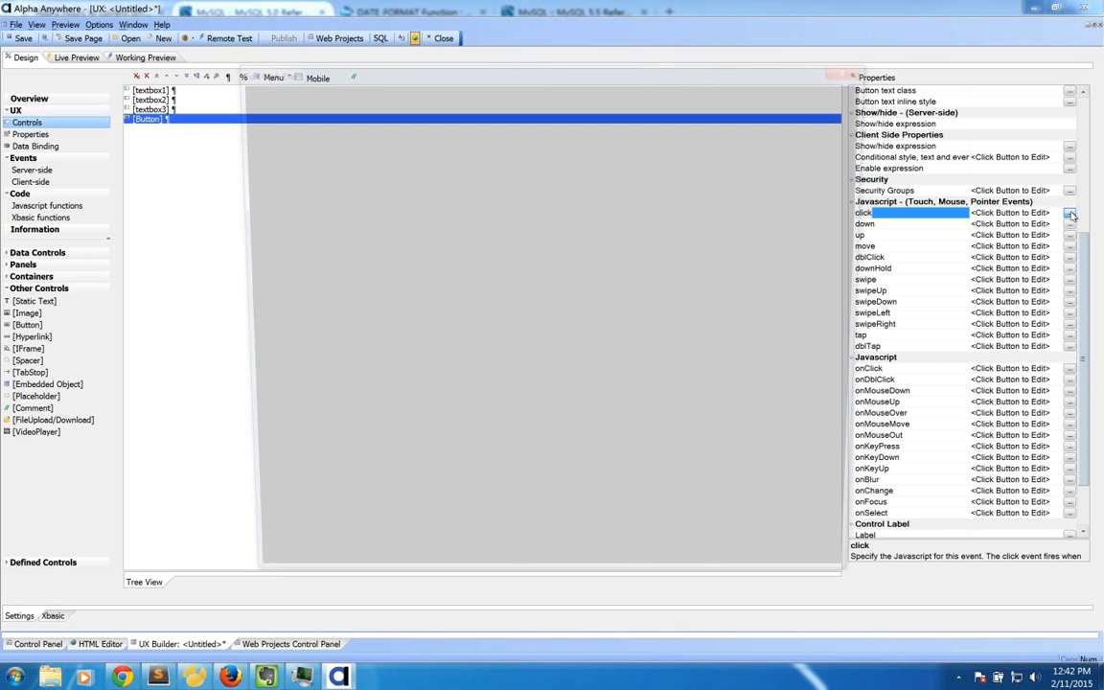
{"action": "left_click", "coordinate": [374, 103]}
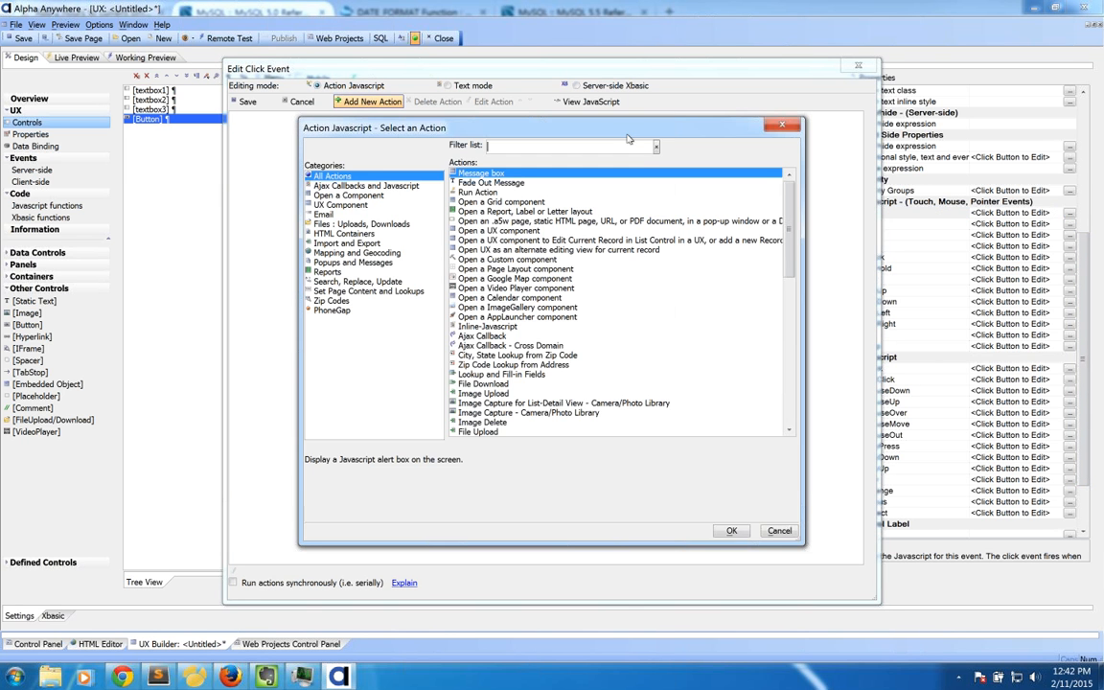
{"action": "left_click_drag", "start_coordinate": [628, 134], "coordinate": [517, 167]}
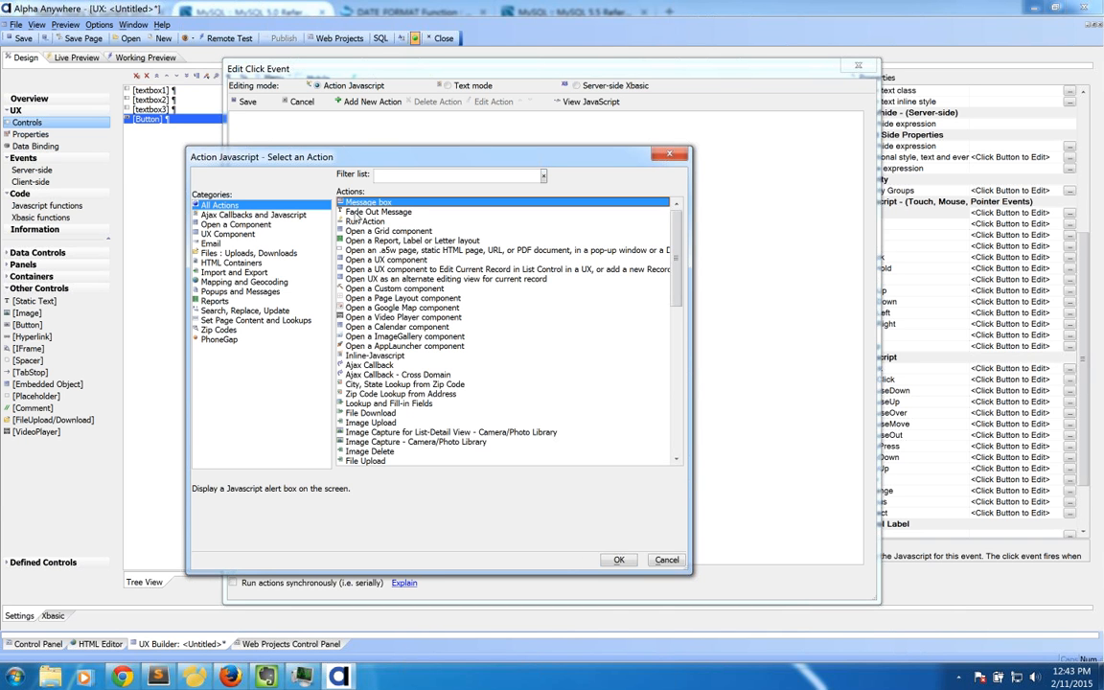
{"action": "left_click", "coordinate": [619, 560]}
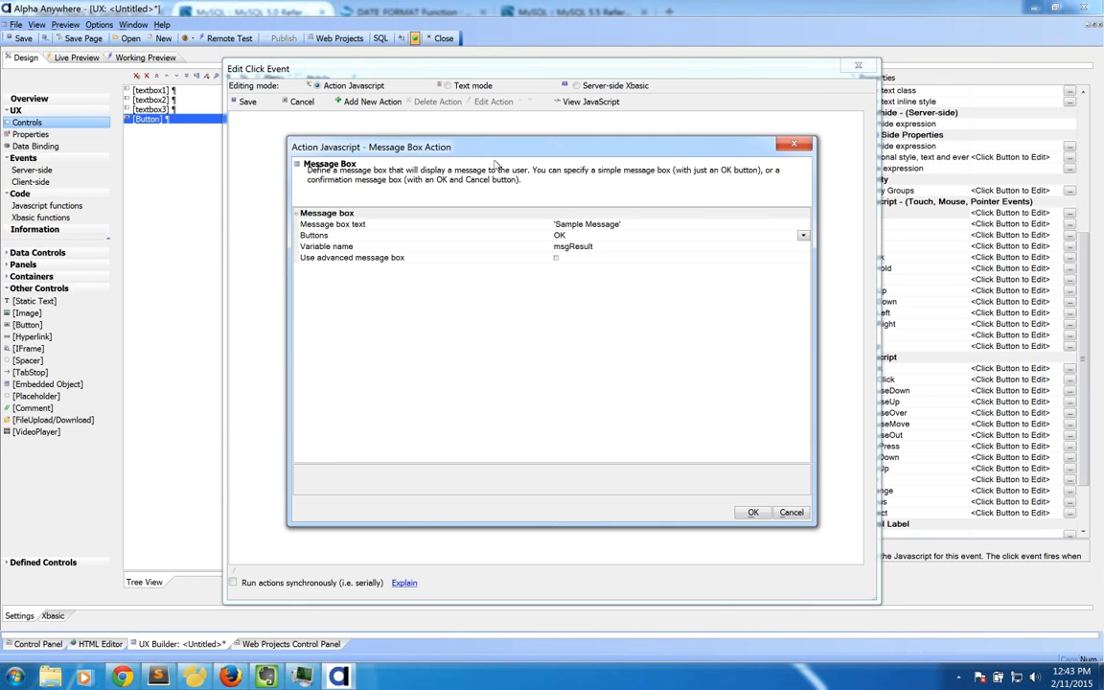
Step: Set the message box text to 'Hi Team' and keep a single OK button
{"action": "left_click", "coordinate": [556, 223]}
{"action": "left_click_drag", "start_coordinate": [559, 223], "coordinate": [618, 224]}
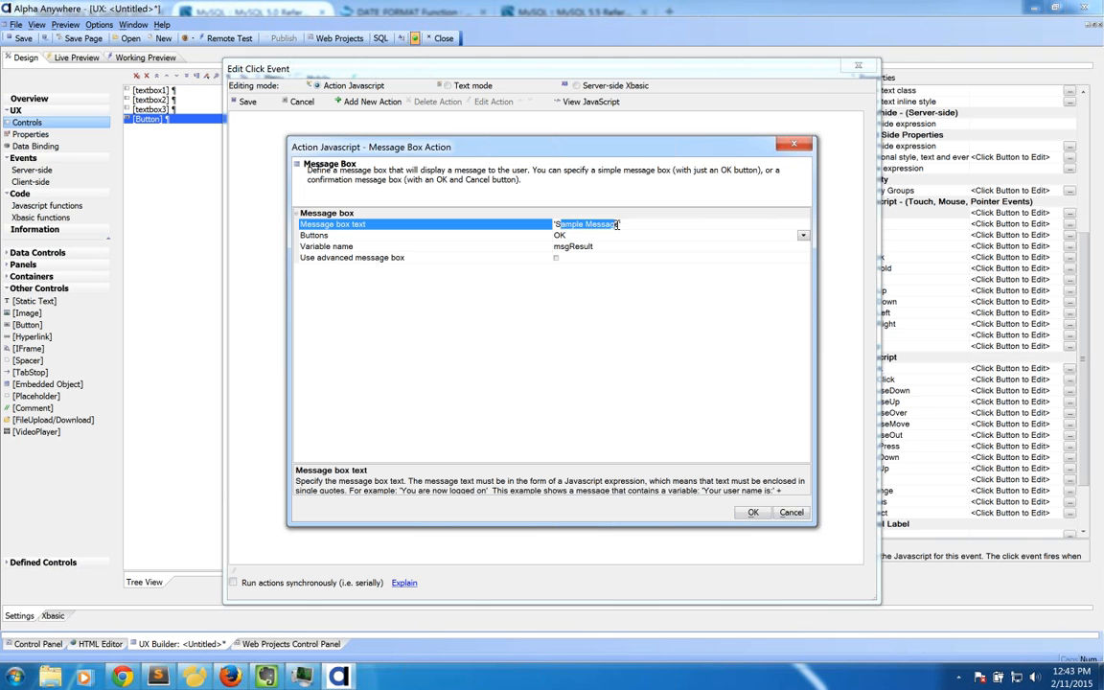
{"action": "key", "text": "BackSpace"}
{"action": "type", "text": "Hi Team"}
{"action": "left_click", "coordinate": [534, 238]}
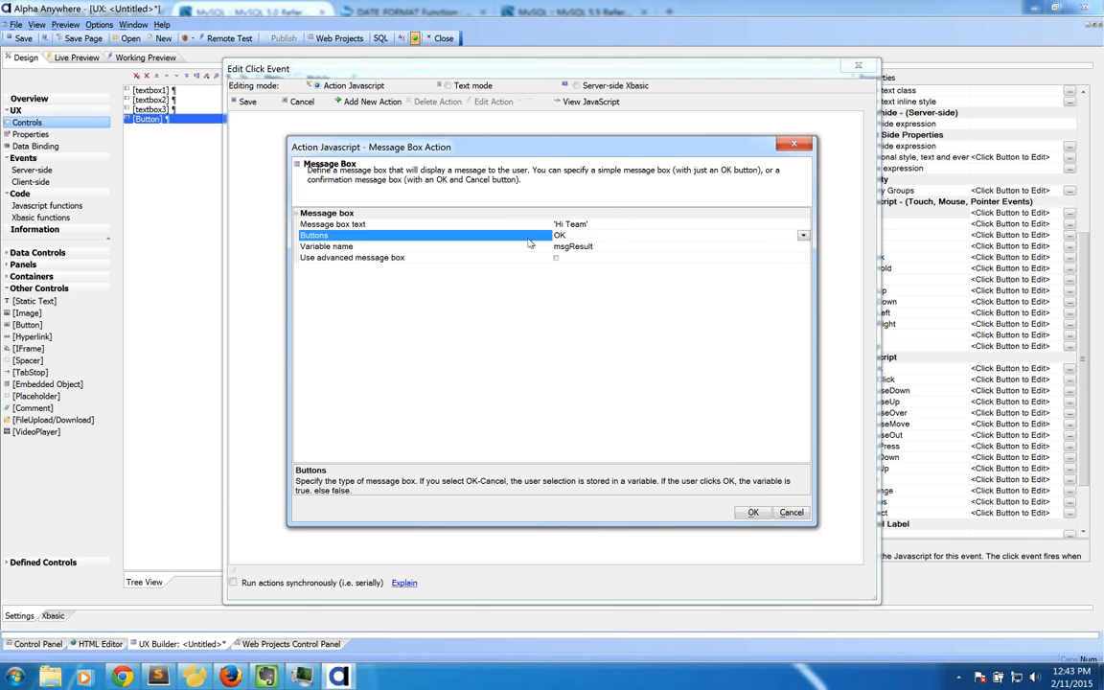
{"action": "left_click", "coordinate": [803, 235]}
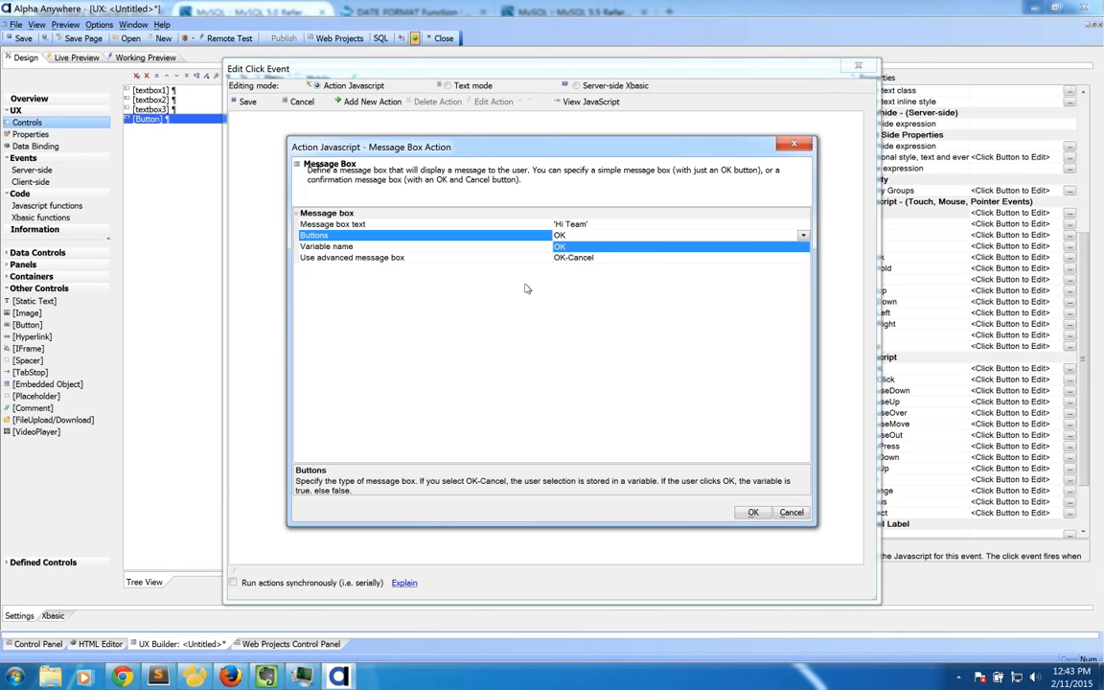
{"action": "left_click", "coordinate": [465, 286]}
Step: Accept the message box settings without a comment and save the click event
{"action": "left_click", "coordinate": [480, 248]}
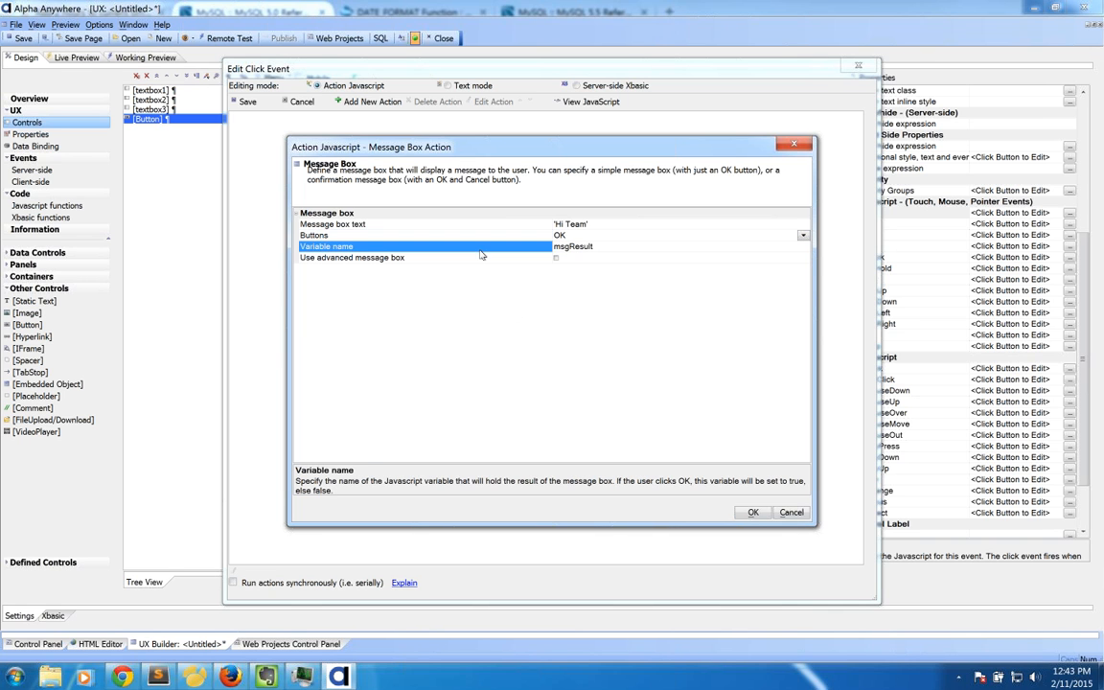
{"action": "left_click", "coordinate": [536, 259]}
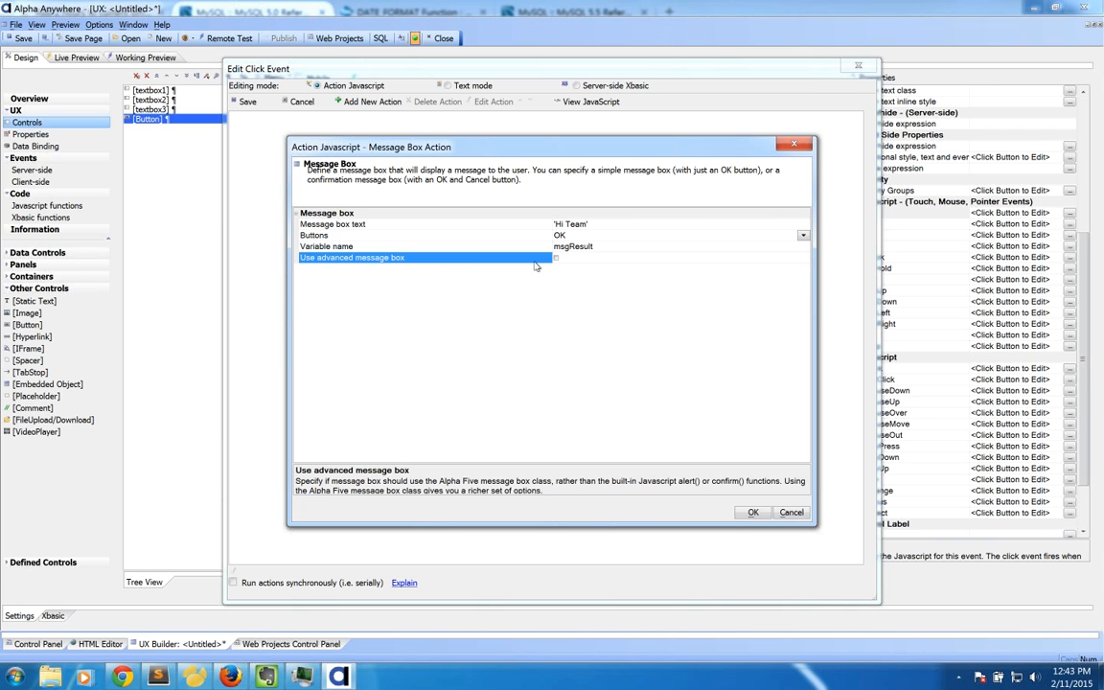
{"action": "left_click", "coordinate": [753, 512]}
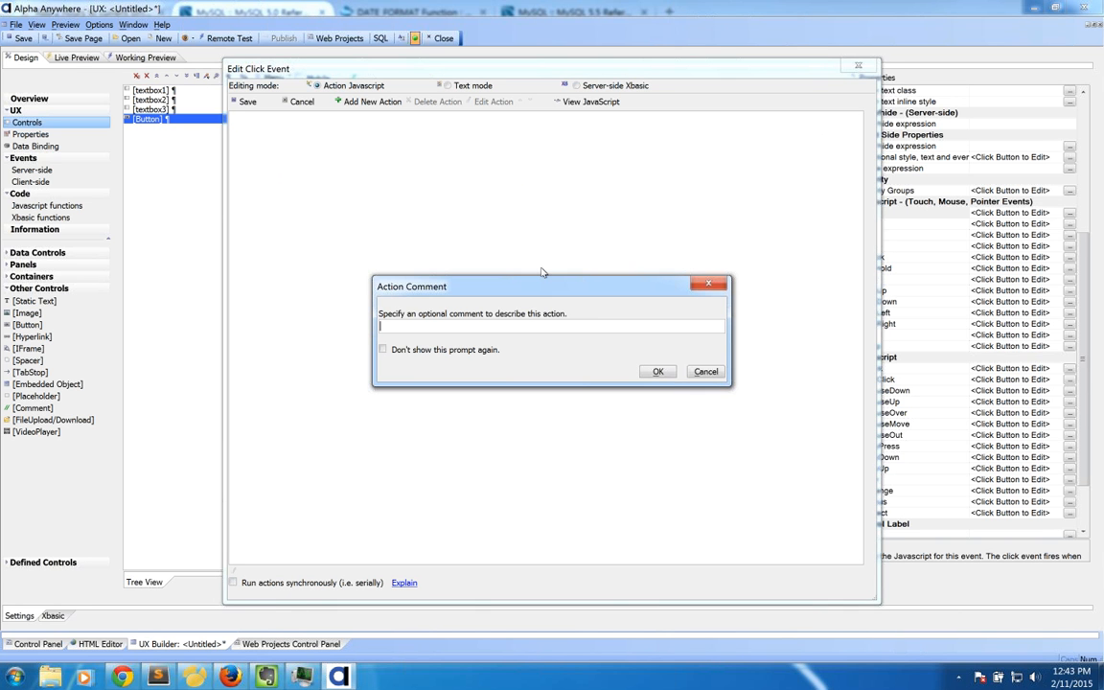
{"action": "left_click", "coordinate": [658, 372]}
{"action": "left_click", "coordinate": [251, 104]}
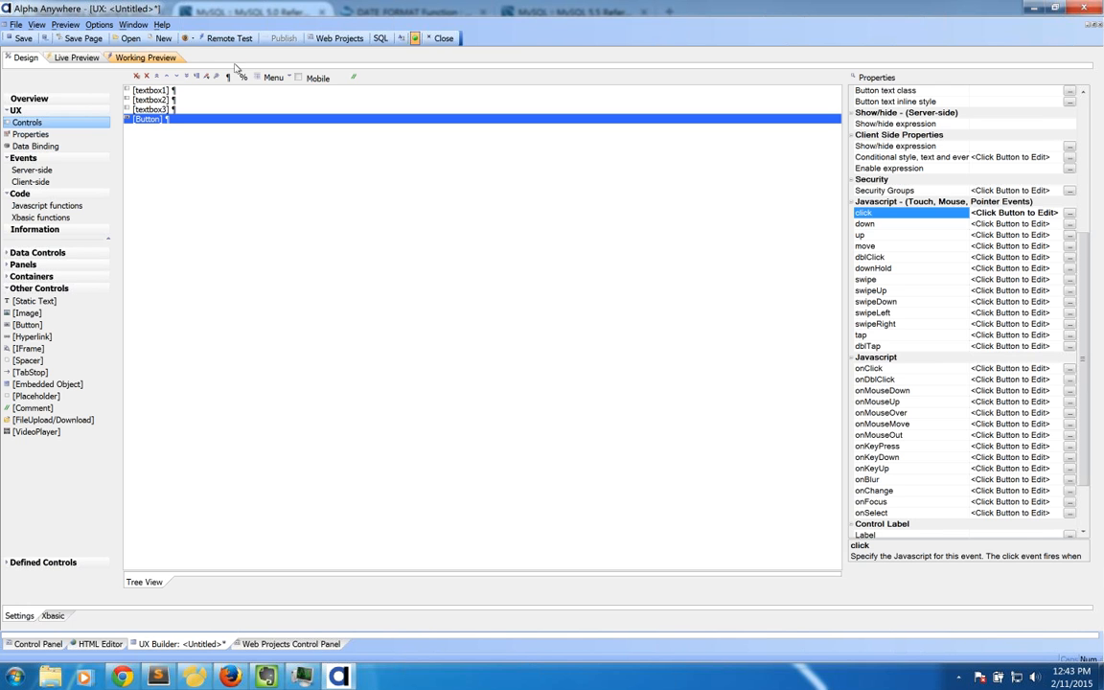
{"action": "left_click", "coordinate": [20, 147]}
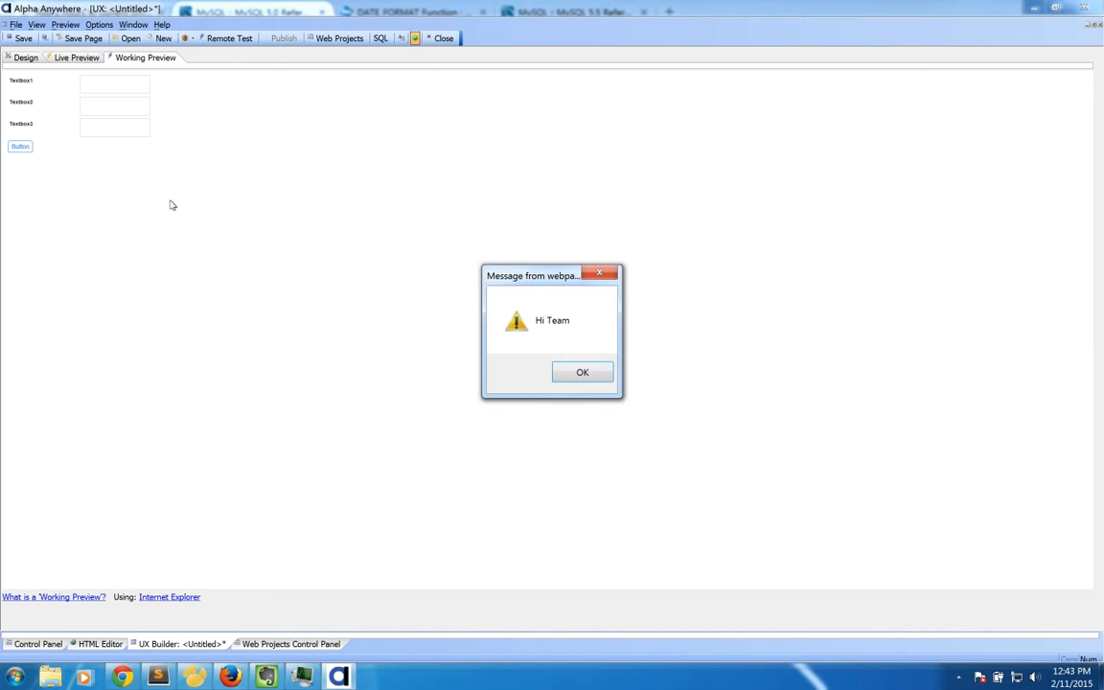
{"action": "left_click_drag", "start_coordinate": [528, 274], "coordinate": [265, 154]}
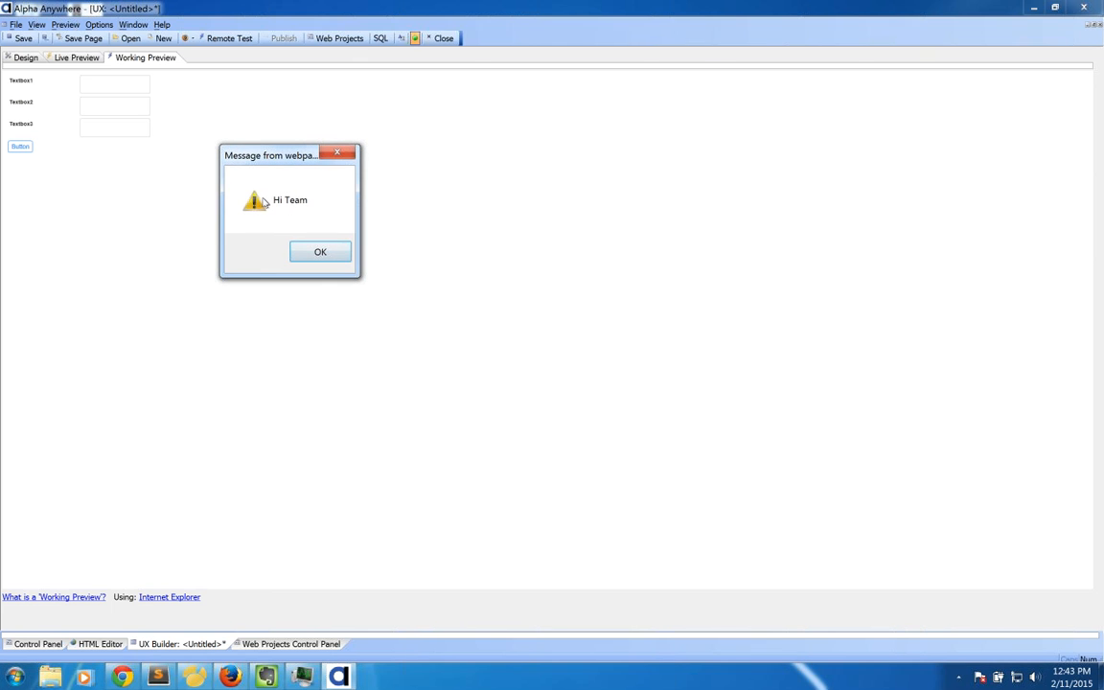
{"action": "left_click", "coordinate": [320, 253]}
{"action": "left_click", "coordinate": [26, 58]}
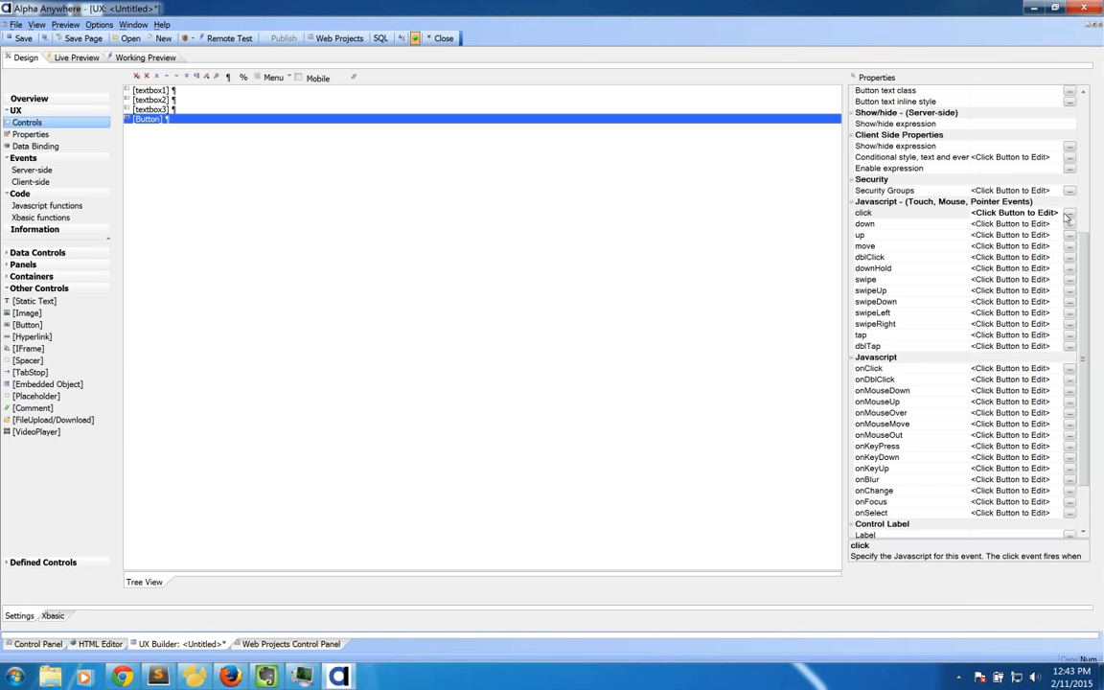
{"action": "left_click", "coordinate": [1069, 214]}
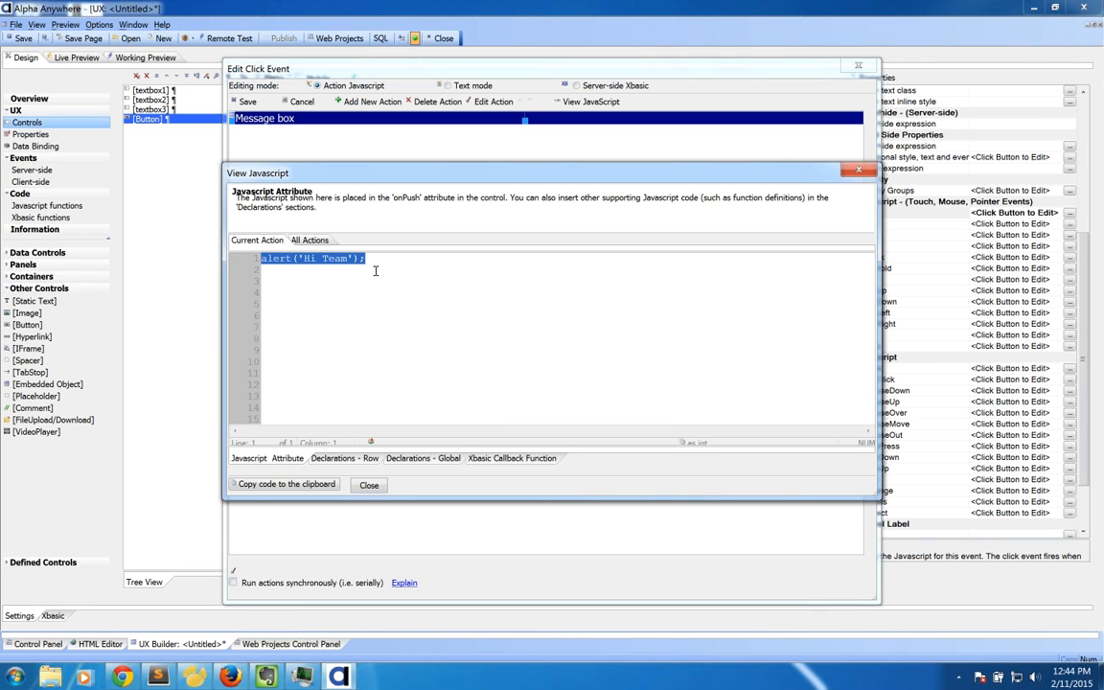
{"action": "left_click", "coordinate": [396, 264]}
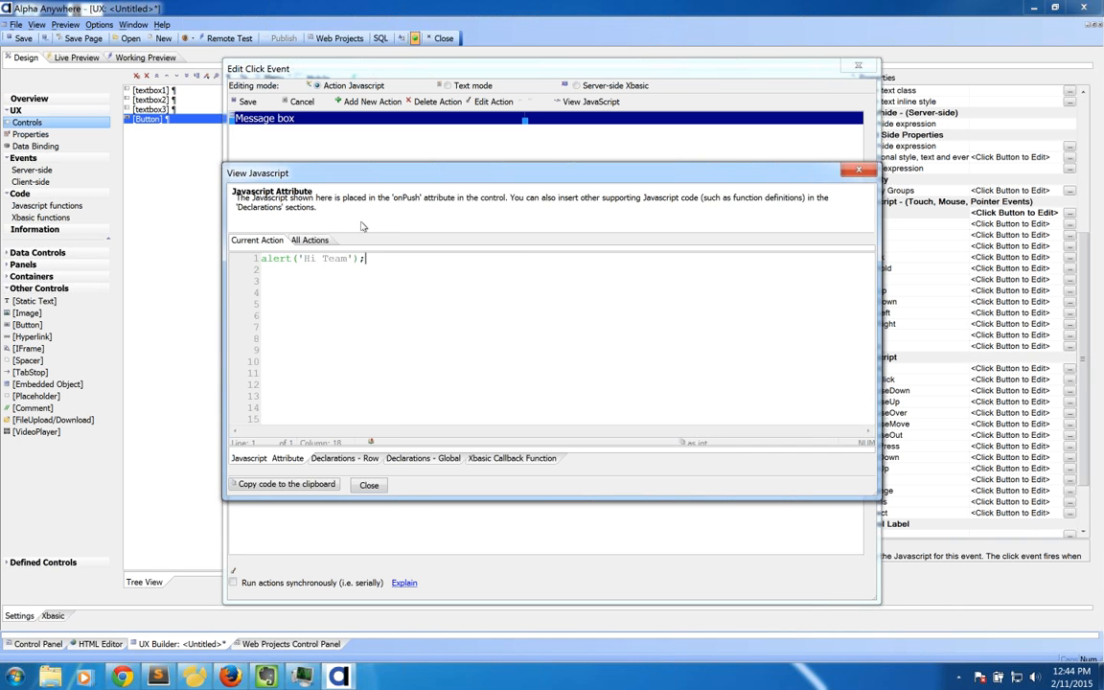
{"action": "left_click", "coordinate": [369, 485]}
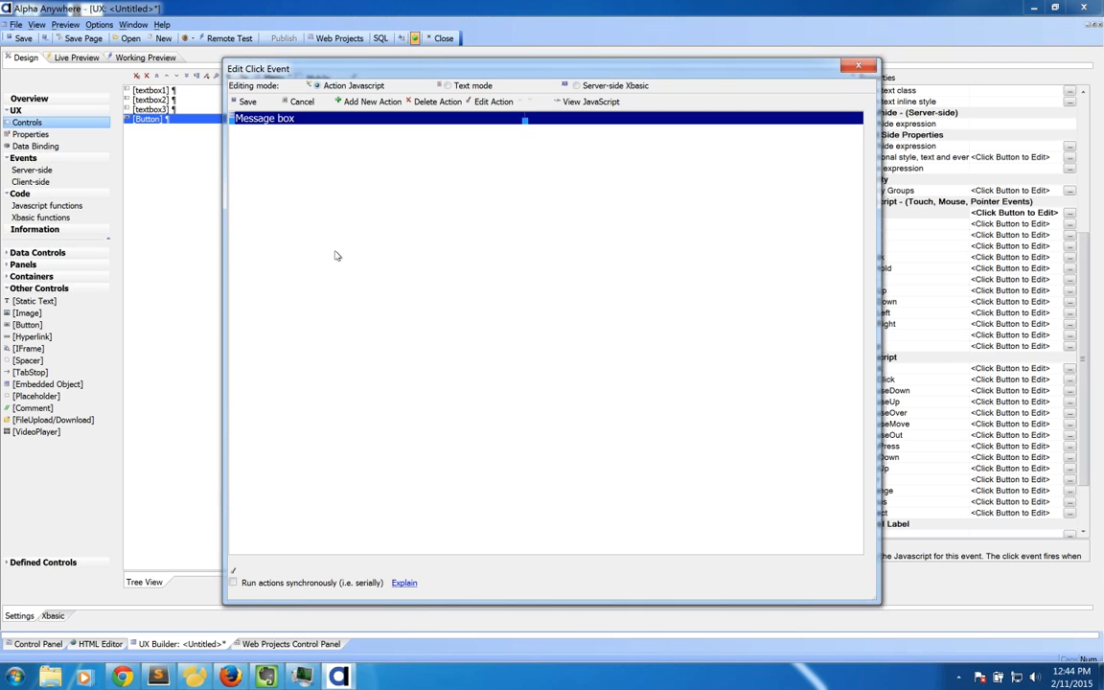
{"action": "left_click", "coordinate": [302, 103]}
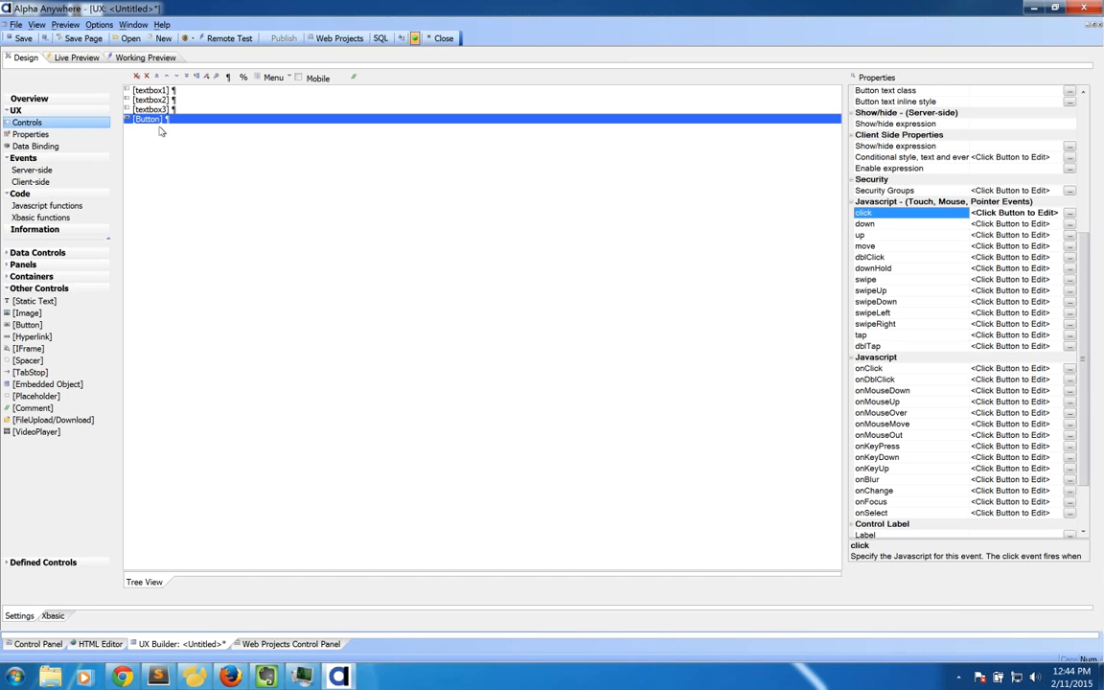
{"action": "left_click", "coordinate": [53, 218]}
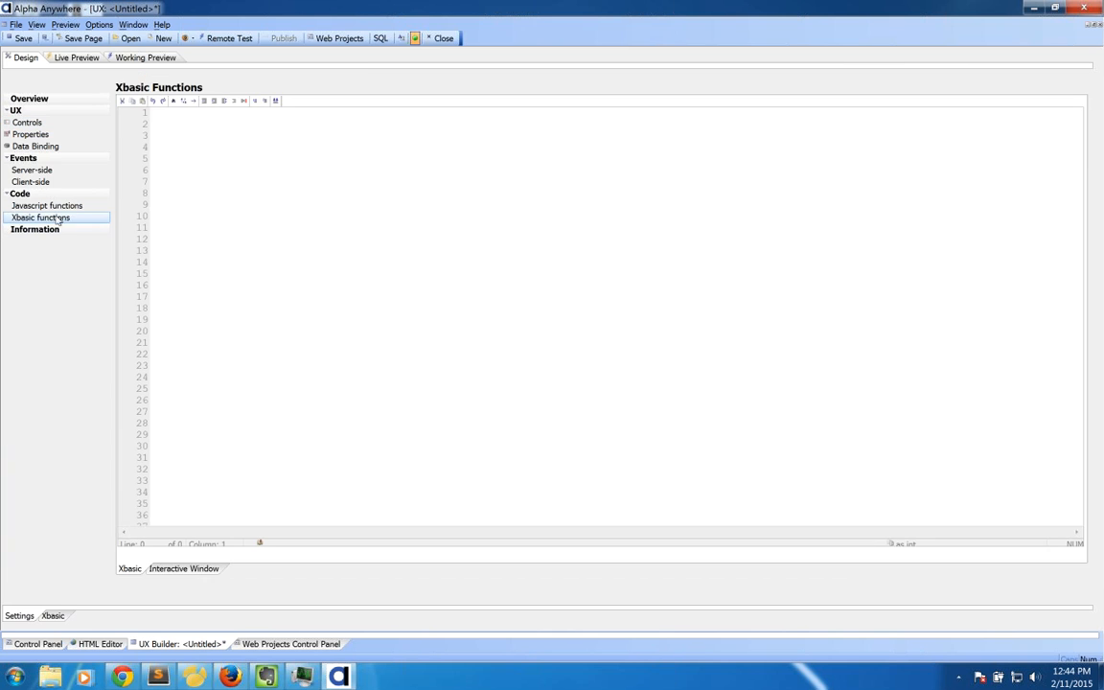
{"action": "left_click", "coordinate": [47, 126]}
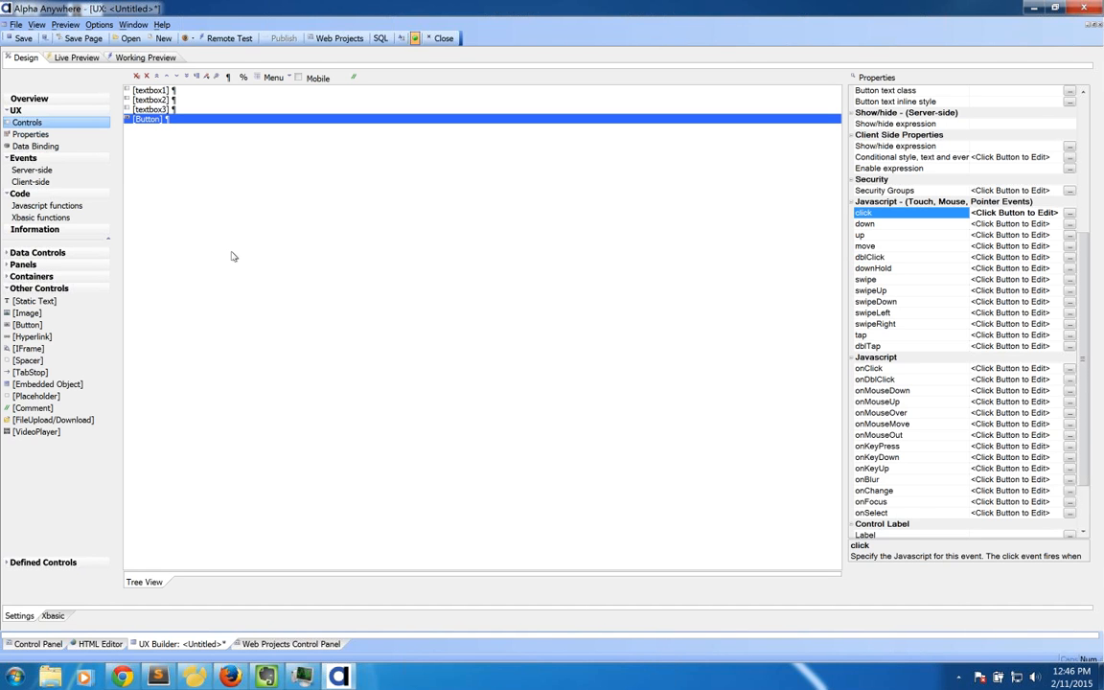
Step: Look over the responsive layout Edit Rule field list, cancel, and return to the Web Projects Control Panel
{"action": "left_click", "coordinate": [29, 134]}
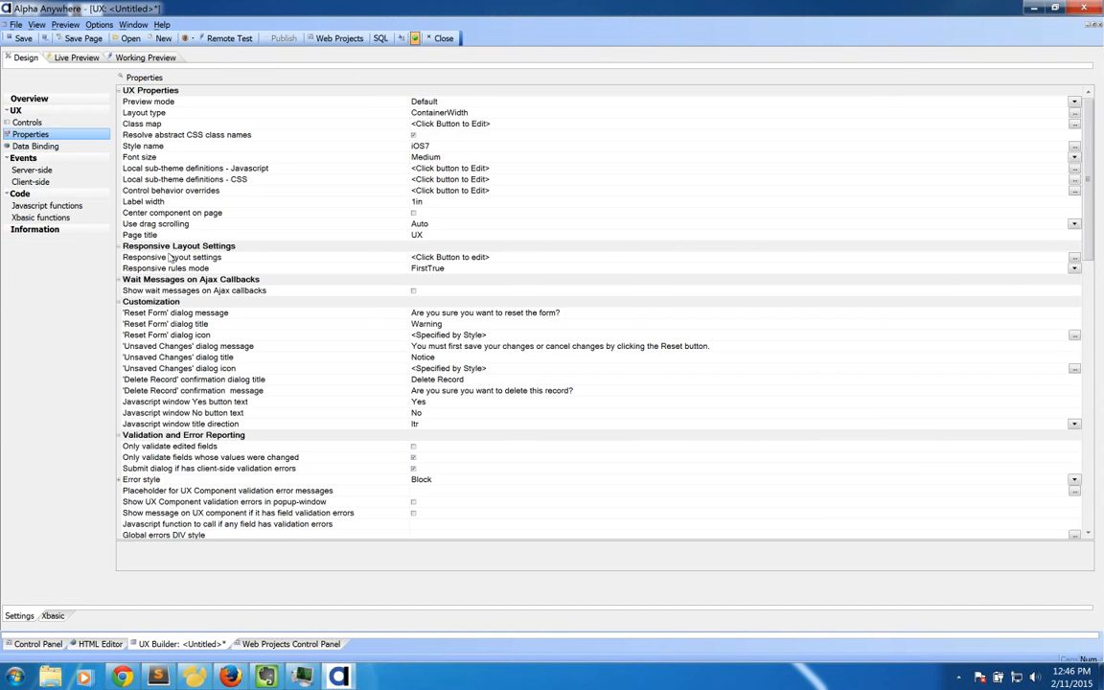
{"action": "double_click", "coordinate": [172, 259]}
{"action": "left_click", "coordinate": [244, 278]}
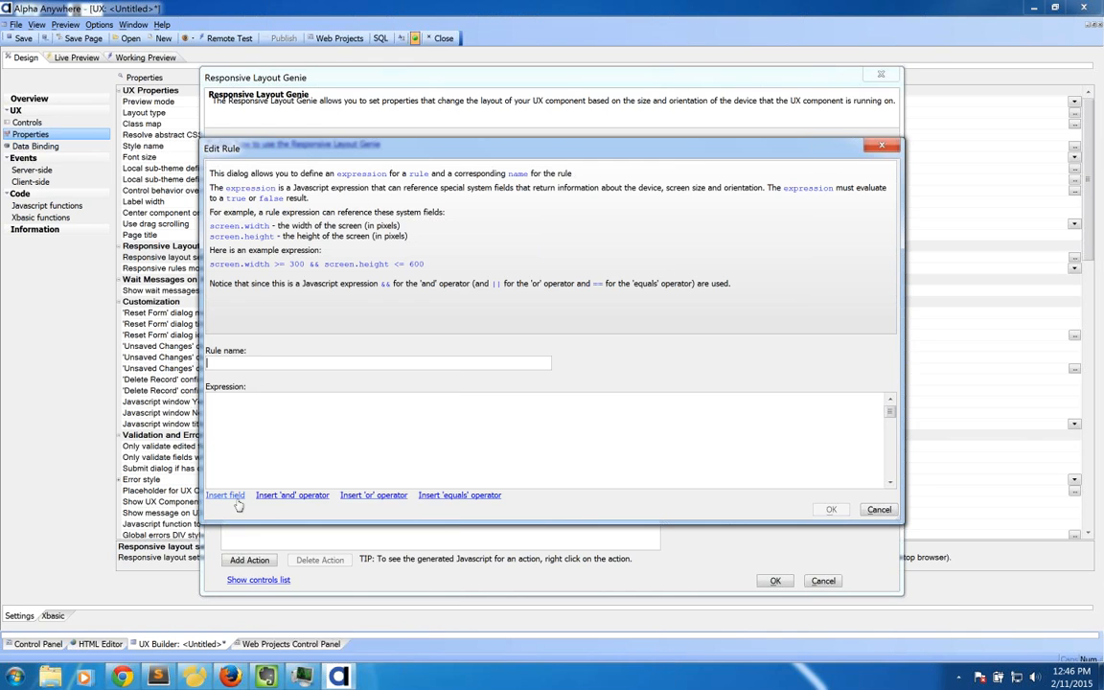
{"action": "left_click", "coordinate": [227, 495]}
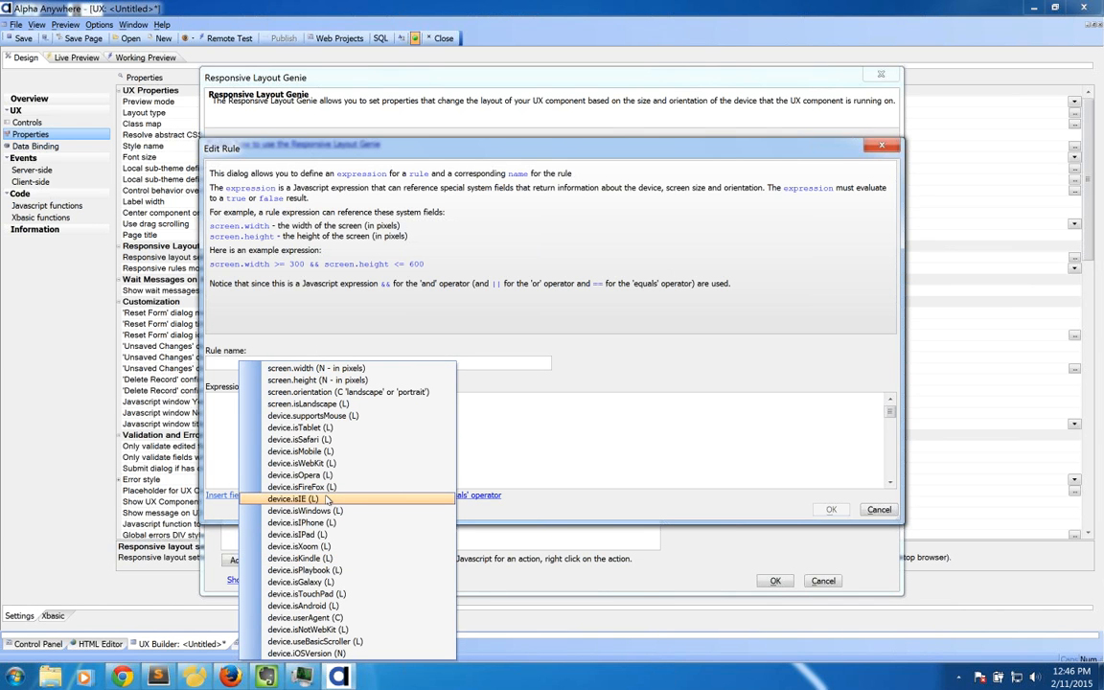
{"action": "left_click", "coordinate": [427, 352]}
{"action": "left_click", "coordinate": [879, 510]}
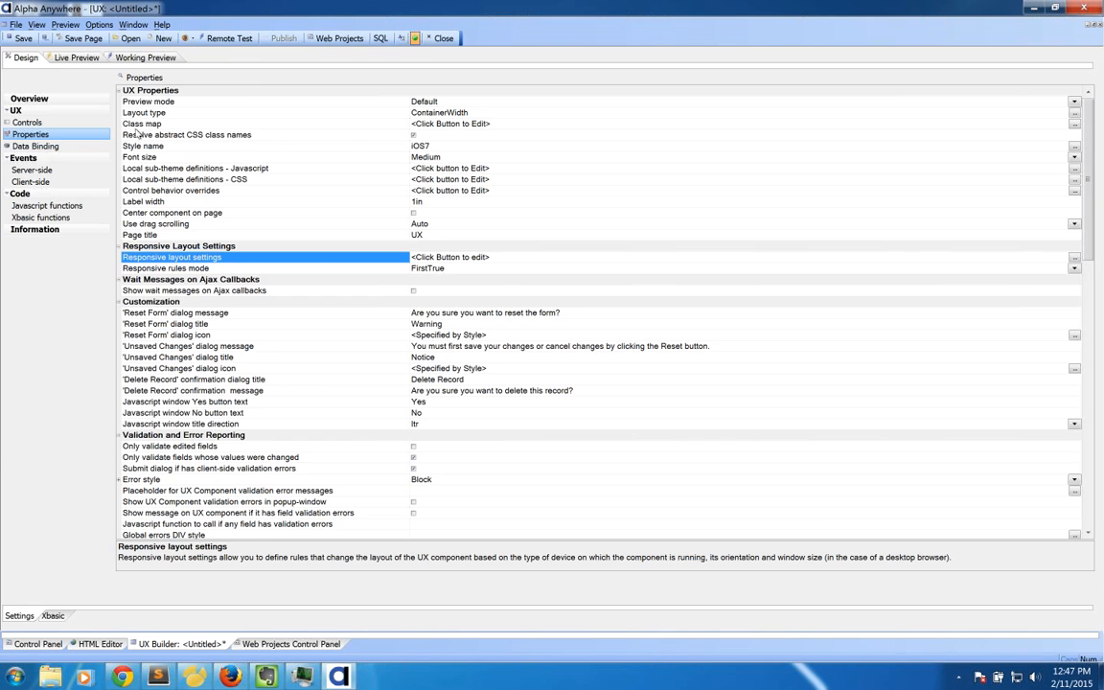
{"action": "left_click", "coordinate": [291, 644]}
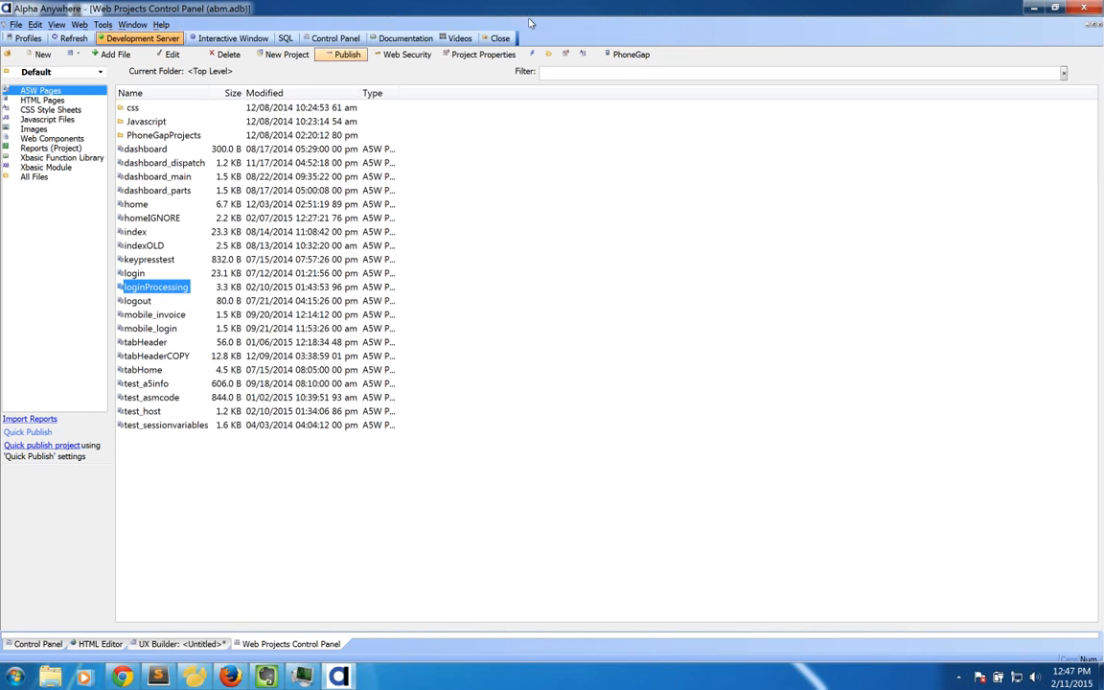
Step: Open the PhoneGap Build Project Settings for the Default project and examine the Android platform
{"action": "left_click", "coordinate": [632, 54]}
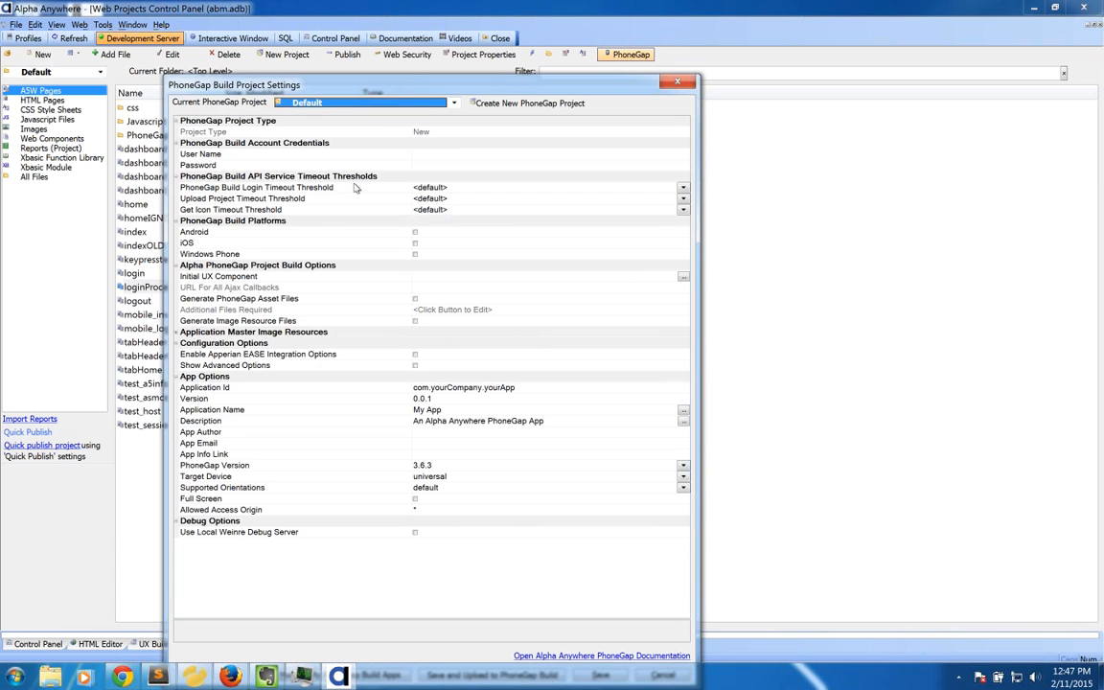
{"action": "left_click", "coordinate": [269, 232]}
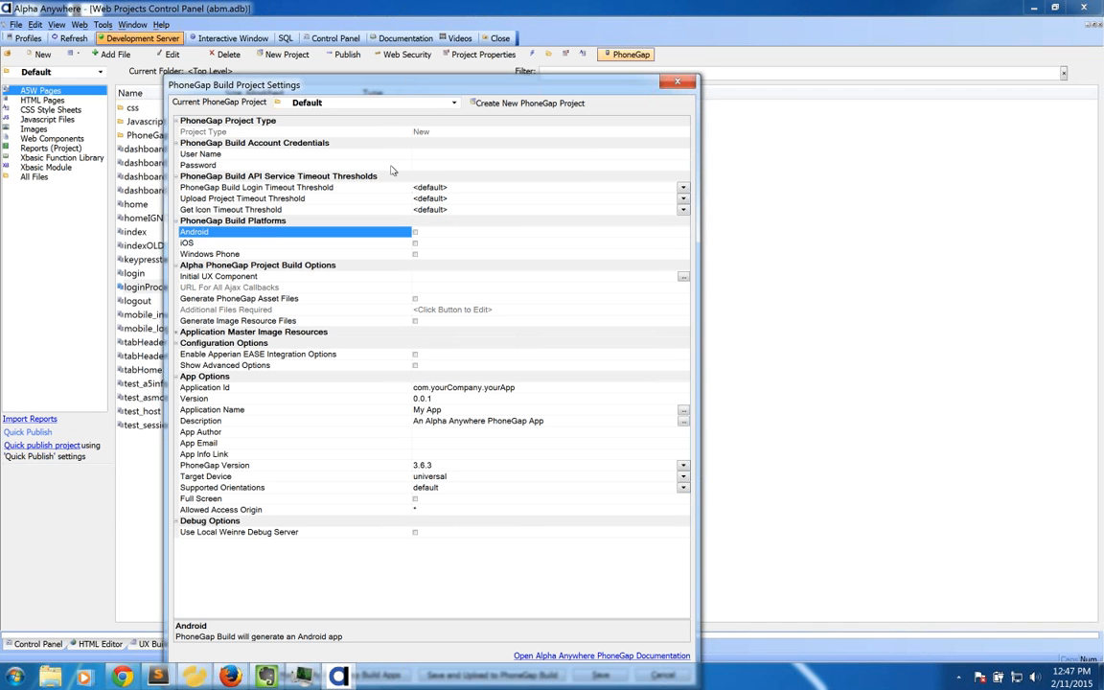
{"action": "left_click_drag", "start_coordinate": [401, 84], "coordinate": [602, 75]}
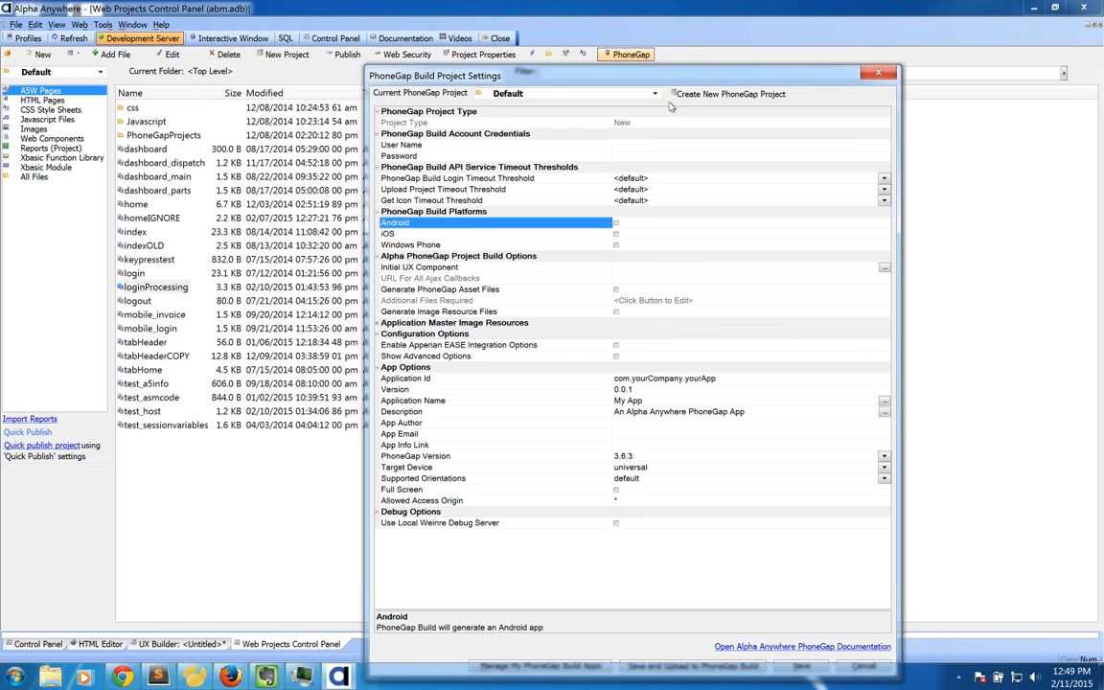
Step: Dismiss the PhoneGap Build Project Settings dialog with Escape
{"action": "key", "text": "Escape"}
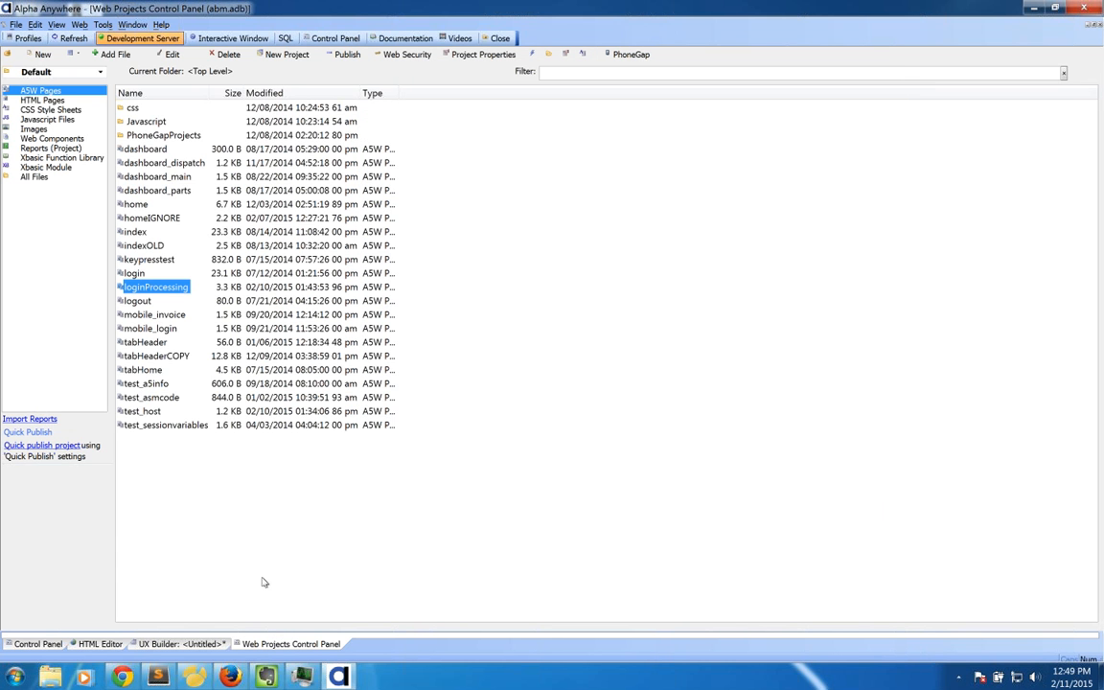
Step: Start a new UX component from the New File dialog
{"action": "left_click", "coordinate": [57, 139]}
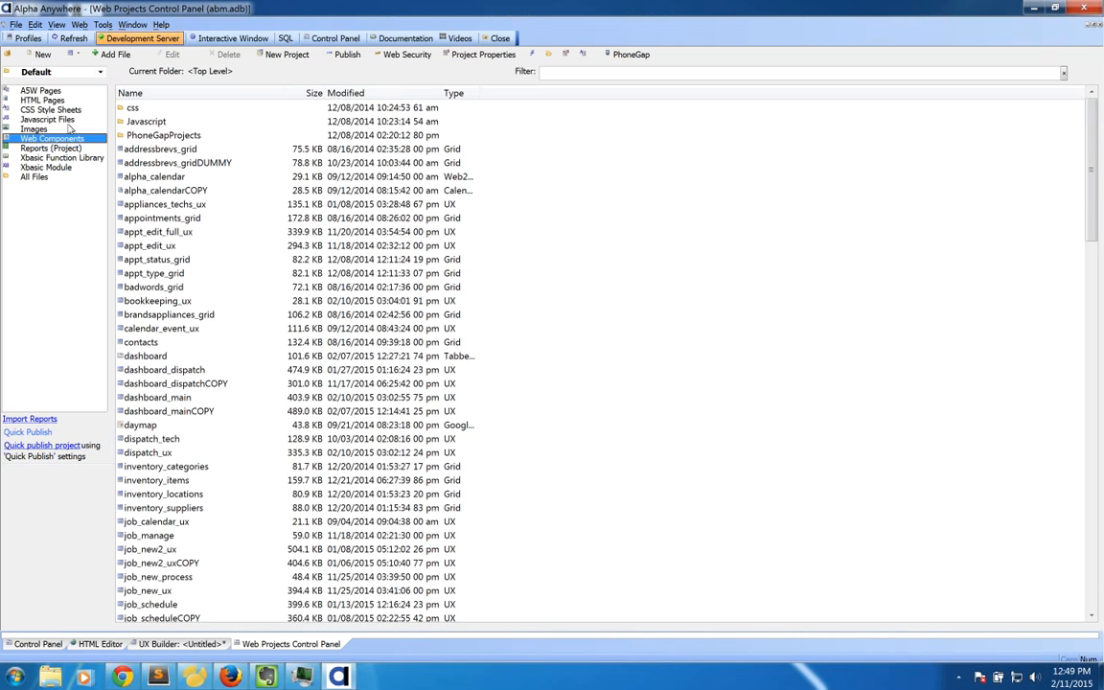
{"action": "left_click", "coordinate": [41, 54]}
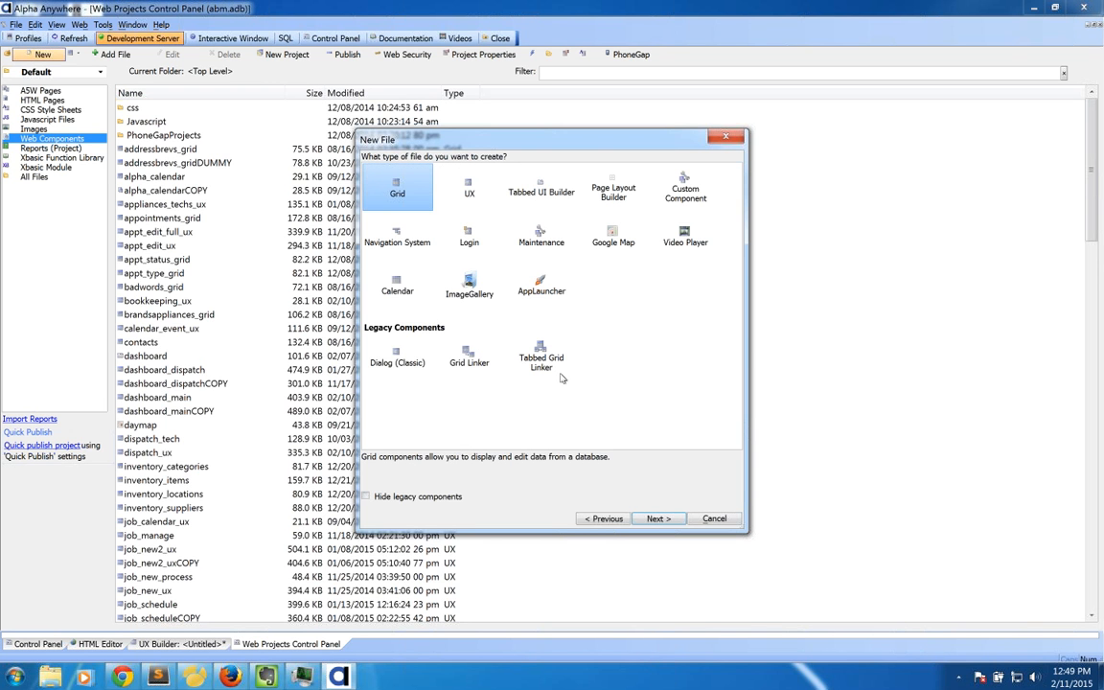
{"action": "left_click", "coordinate": [485, 206]}
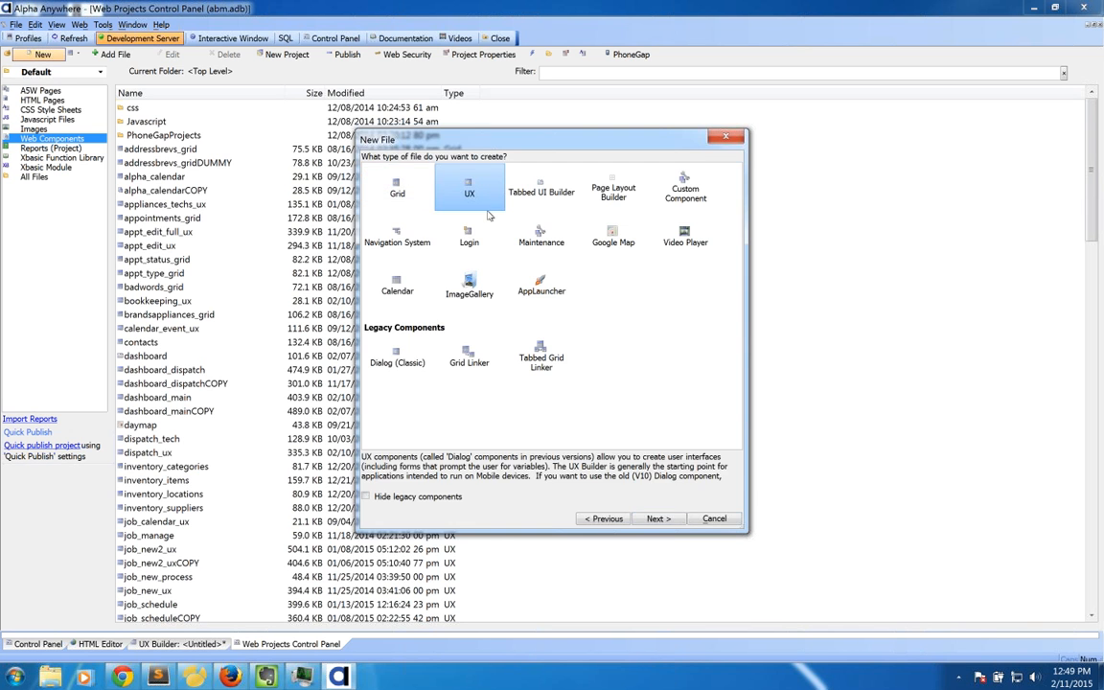
{"action": "double_click", "coordinate": [487, 203]}
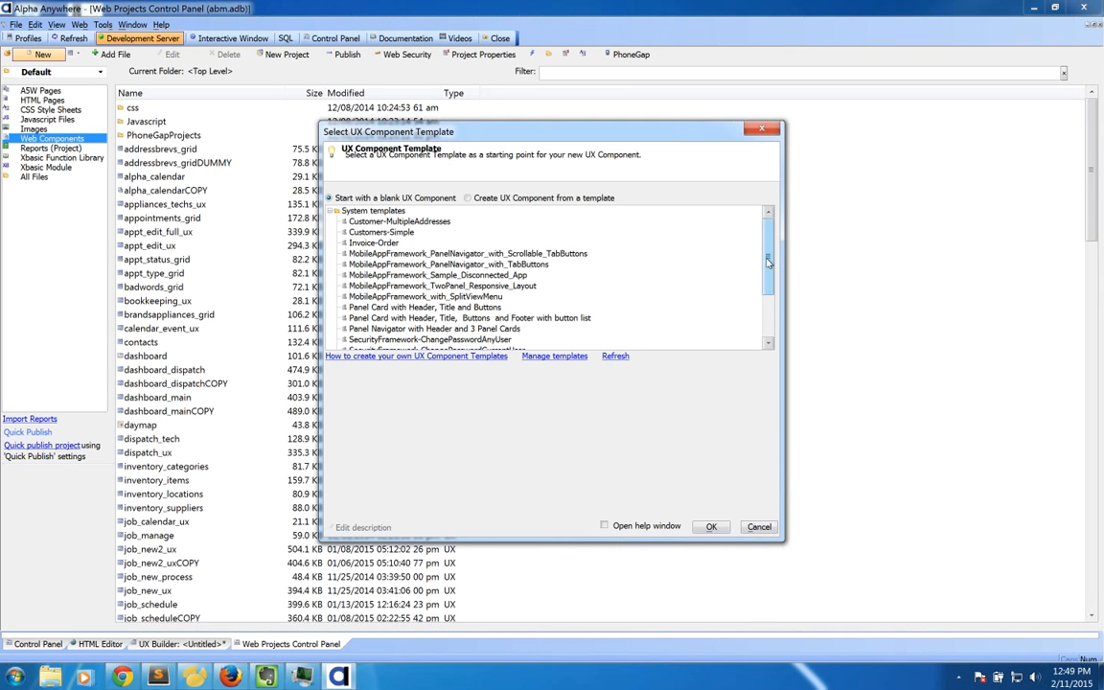
Step: Compare Security Framework templates and create the component from SecurityFramework-EditAccountForExistingUser
{"action": "scroll", "coordinate": [766, 261], "scroll_direction": "down", "scroll_amount": 3}
{"action": "left_click", "coordinate": [487, 264]}
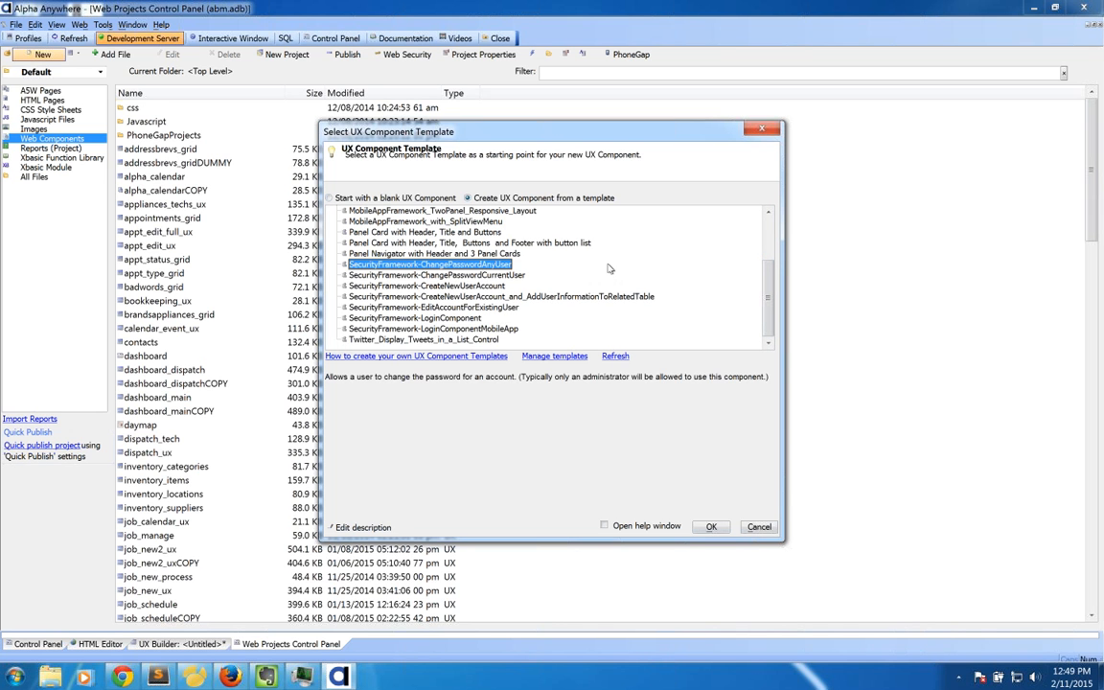
{"action": "key", "text": "Down"}
{"action": "key", "text": "Down"}
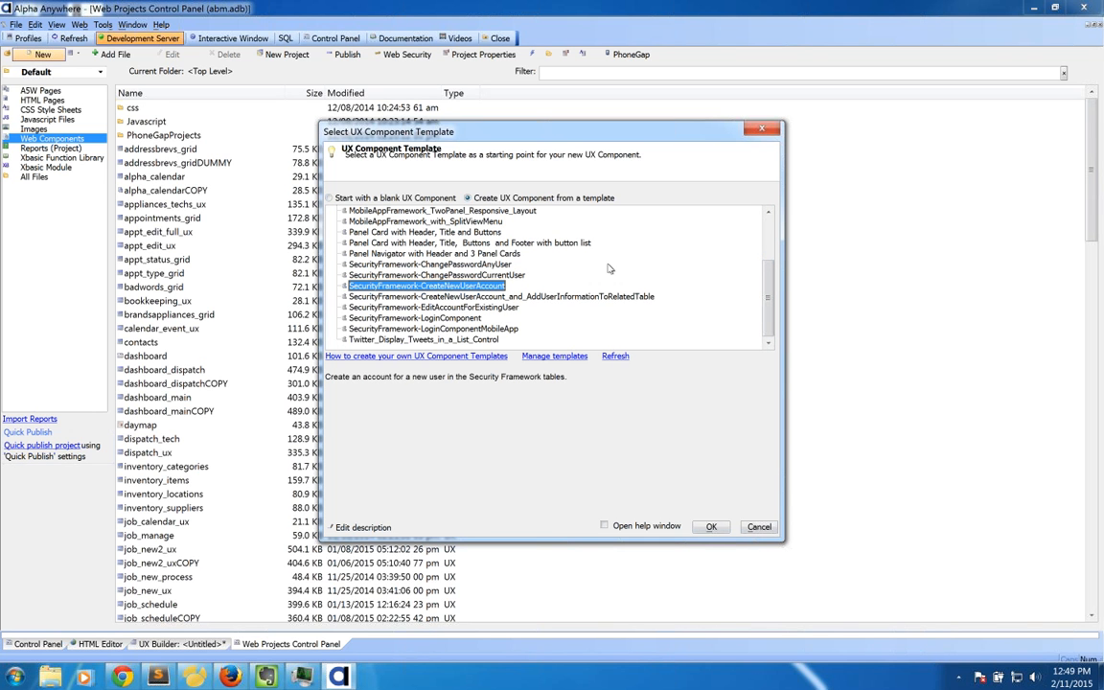
{"action": "left_click", "coordinate": [474, 298]}
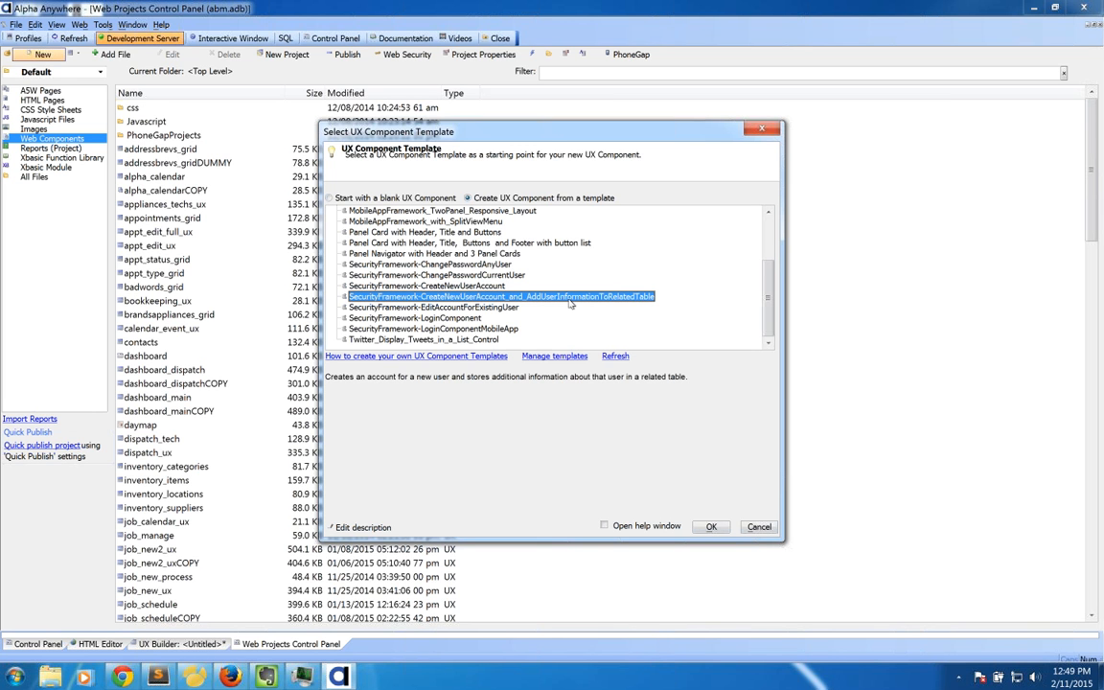
{"action": "left_click", "coordinate": [503, 287]}
{"action": "left_click", "coordinate": [505, 276]}
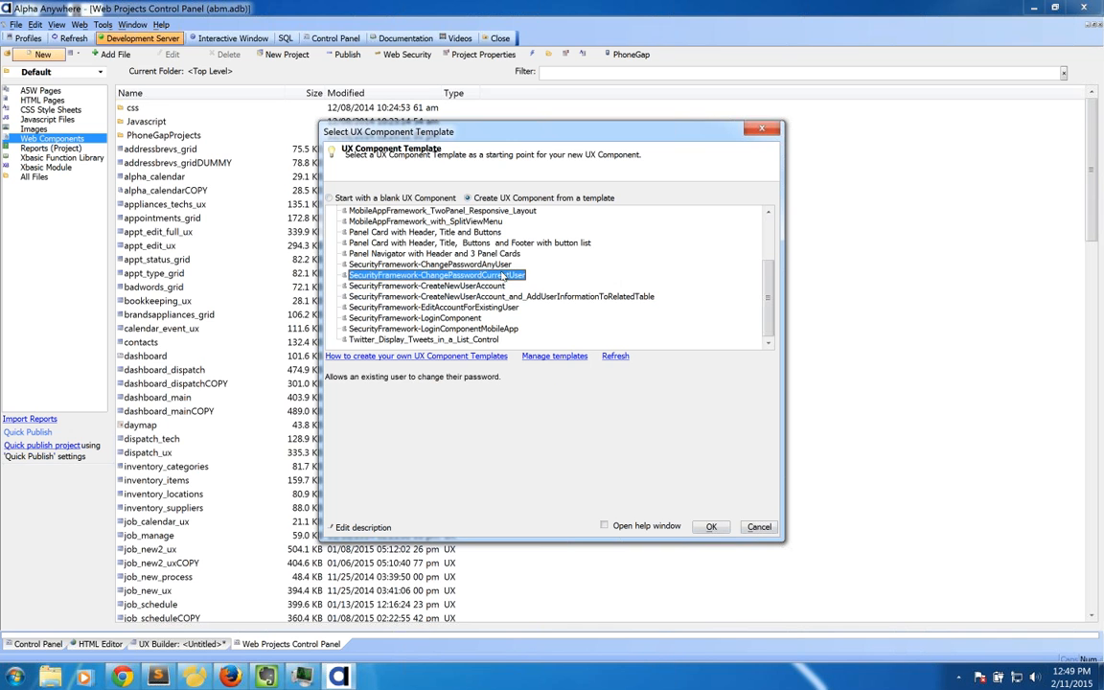
{"action": "left_click", "coordinate": [508, 265]}
{"action": "left_click", "coordinate": [500, 276]}
{"action": "left_click", "coordinate": [497, 287]}
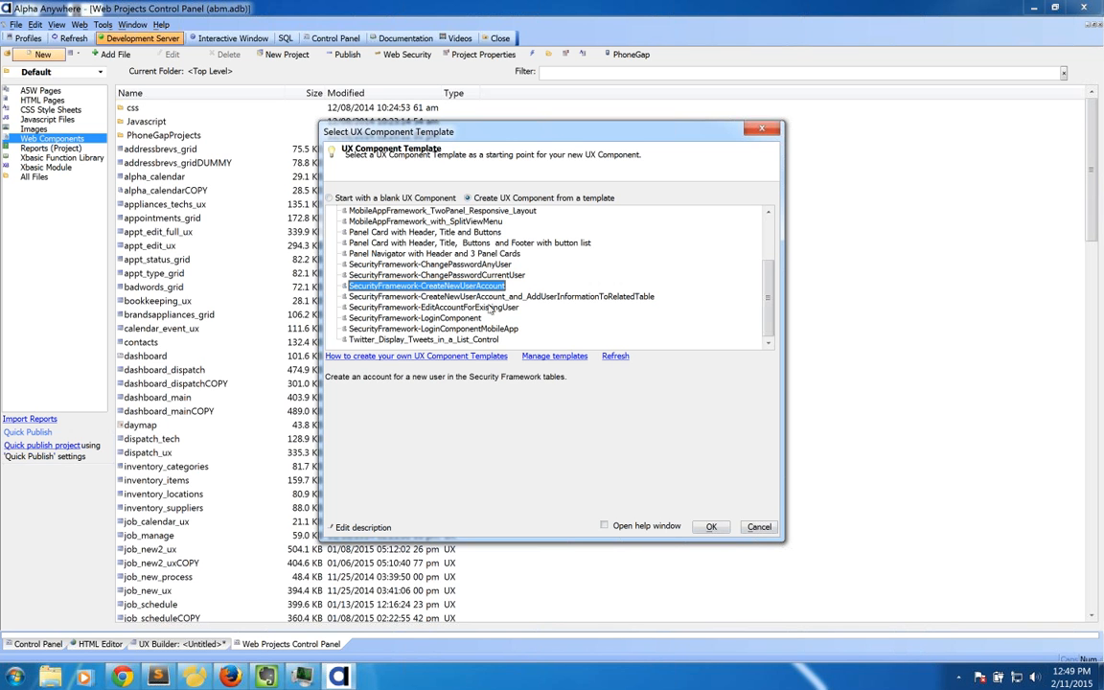
{"action": "left_click", "coordinate": [494, 306]}
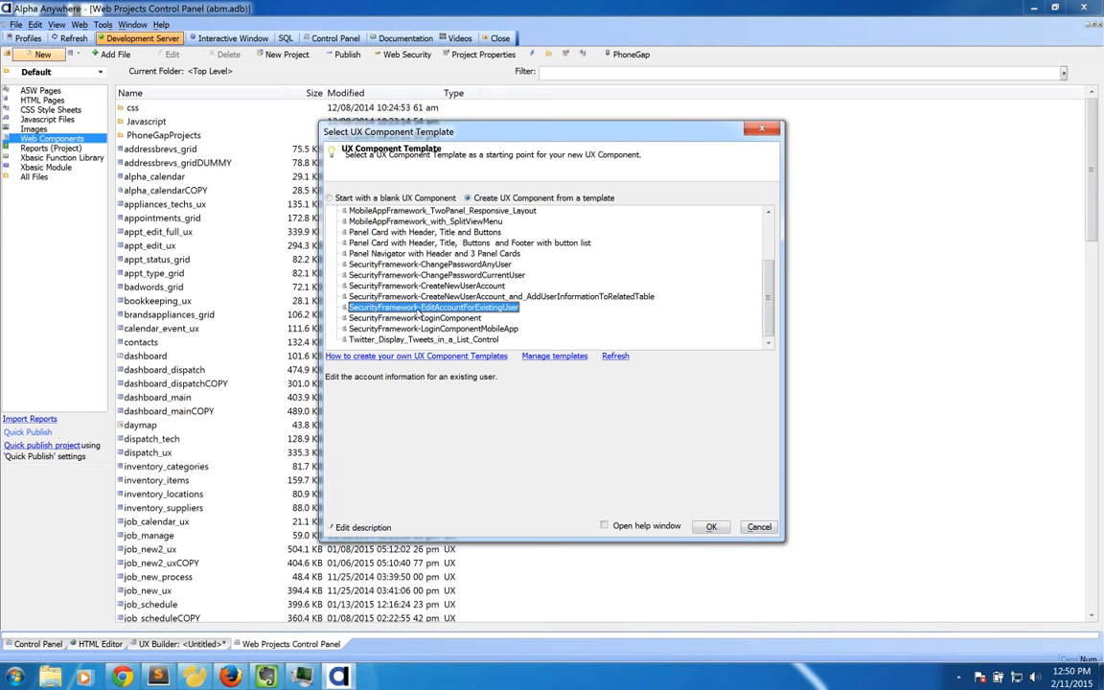
{"action": "left_click", "coordinate": [711, 527]}
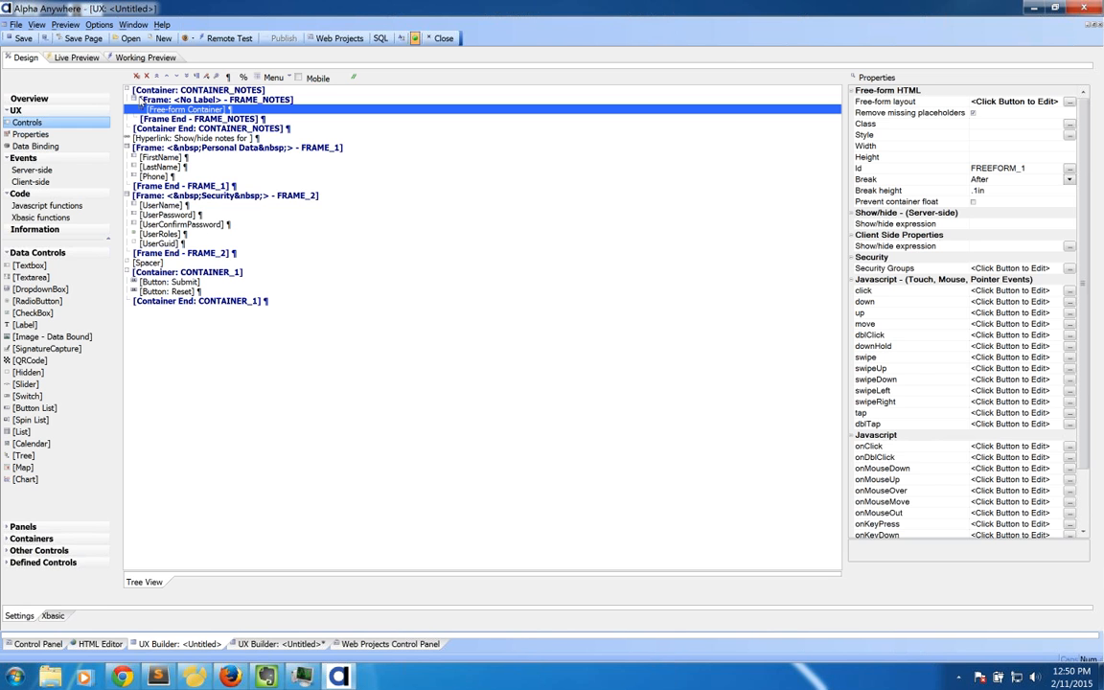
Step: Run the security form in Working and Live Preview, dismissing the Security Framework warning
{"action": "left_click", "coordinate": [146, 59]}
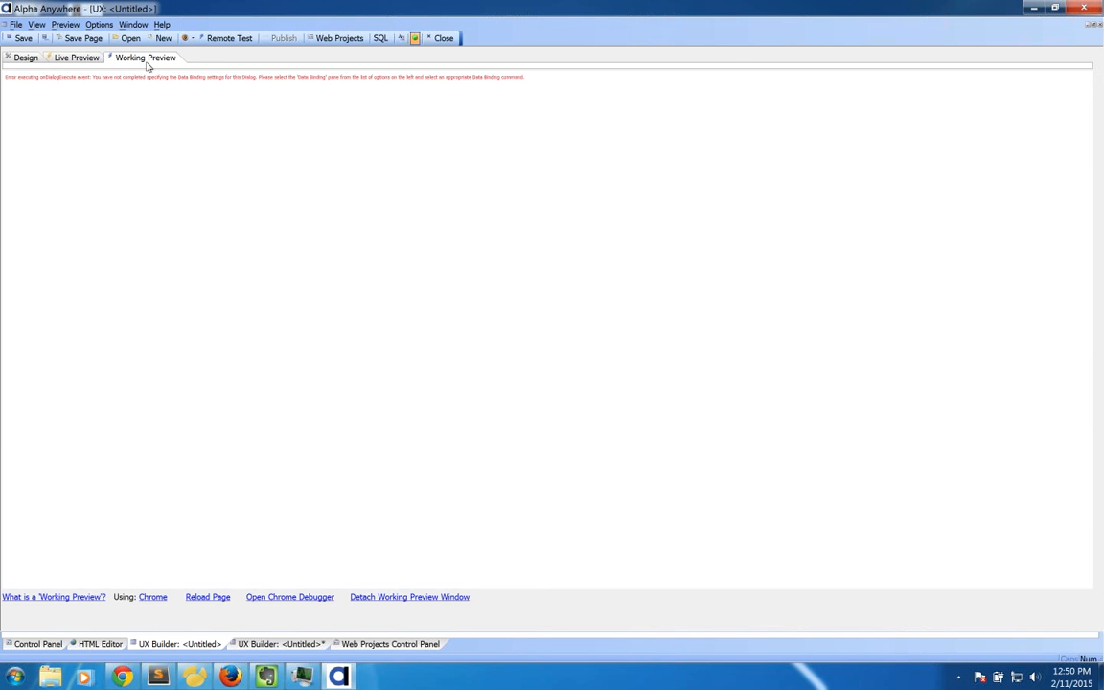
{"action": "left_click", "coordinate": [26, 57]}
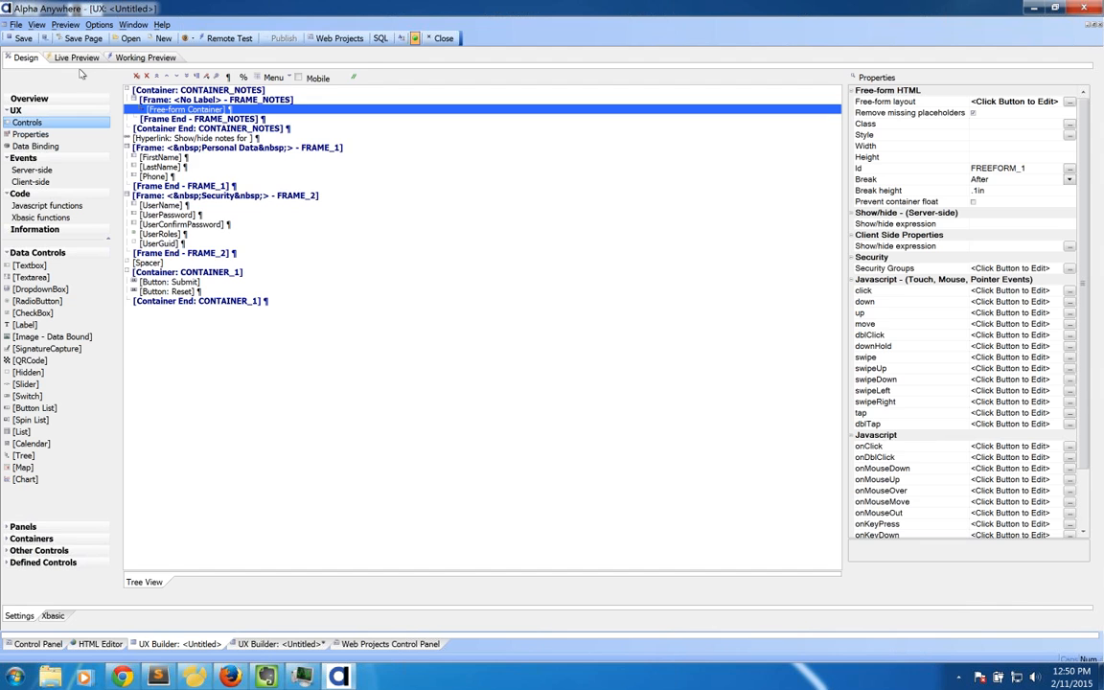
{"action": "left_click", "coordinate": [77, 58]}
{"action": "left_click", "coordinate": [304, 91]}
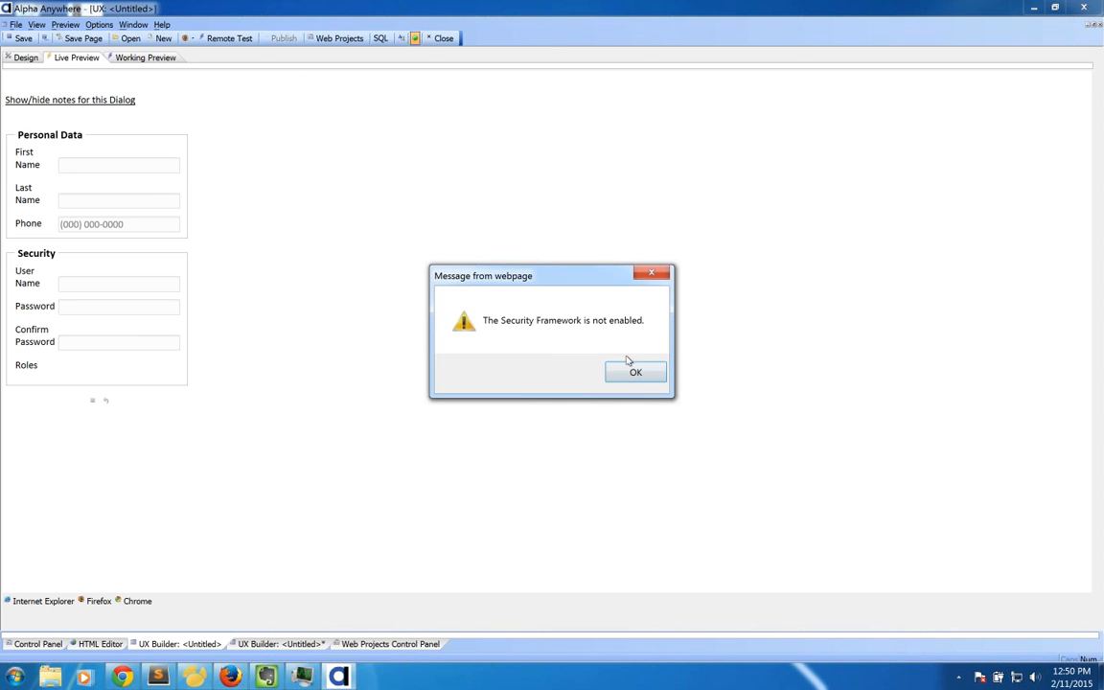
{"action": "left_click", "coordinate": [632, 371]}
{"action": "left_click", "coordinate": [26, 58]}
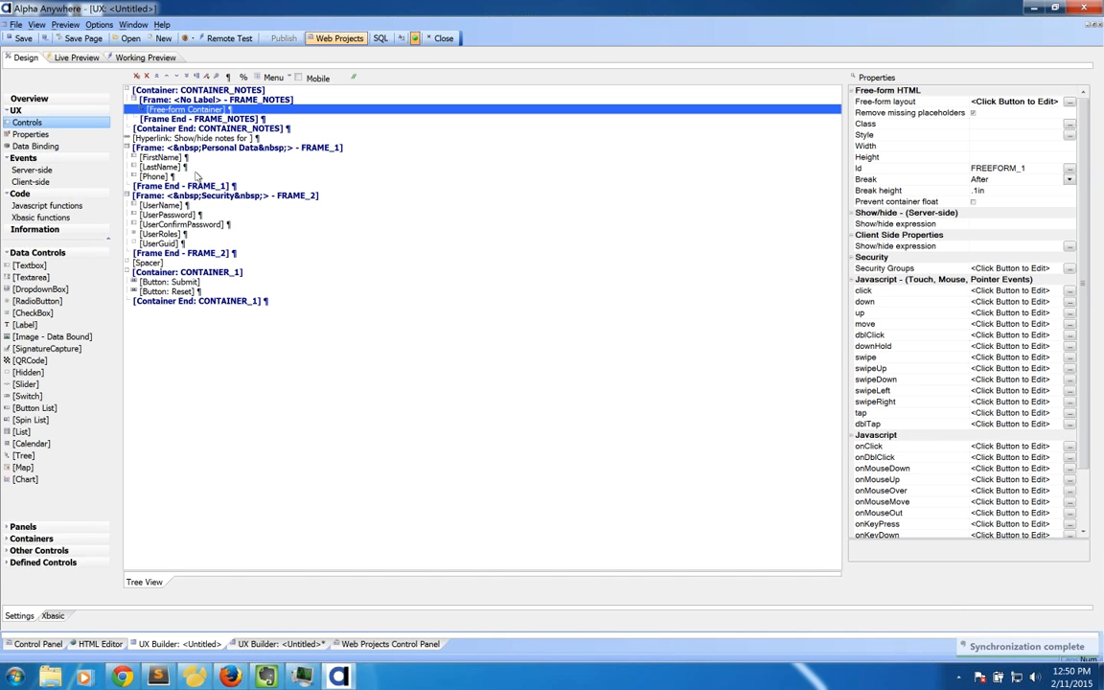
Step: Review the FirstName, UserConfirmPassword and UserPassword field properties, then return to the web component list
{"action": "left_click", "coordinate": [148, 157]}
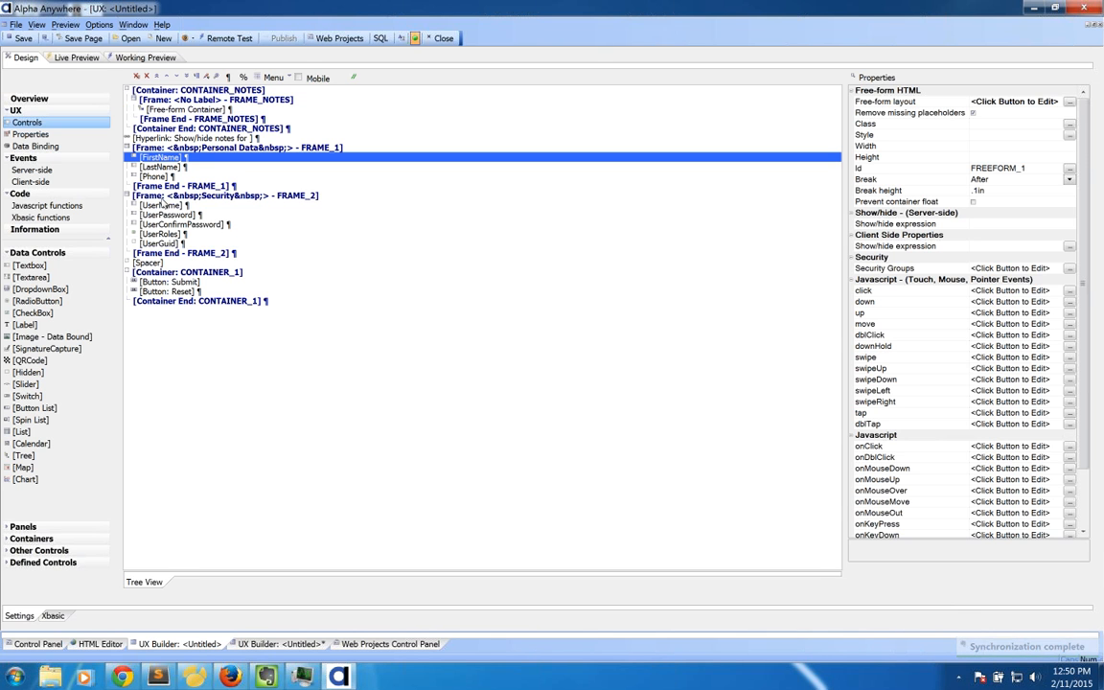
{"action": "left_click", "coordinate": [178, 223]}
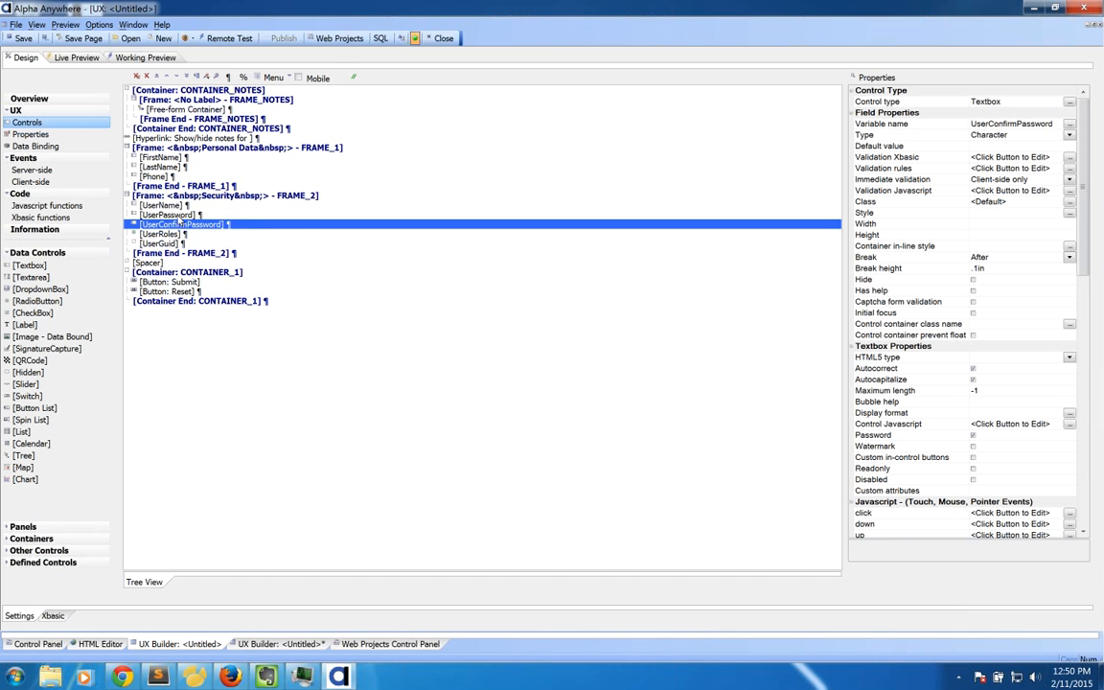
{"action": "left_click", "coordinate": [178, 216]}
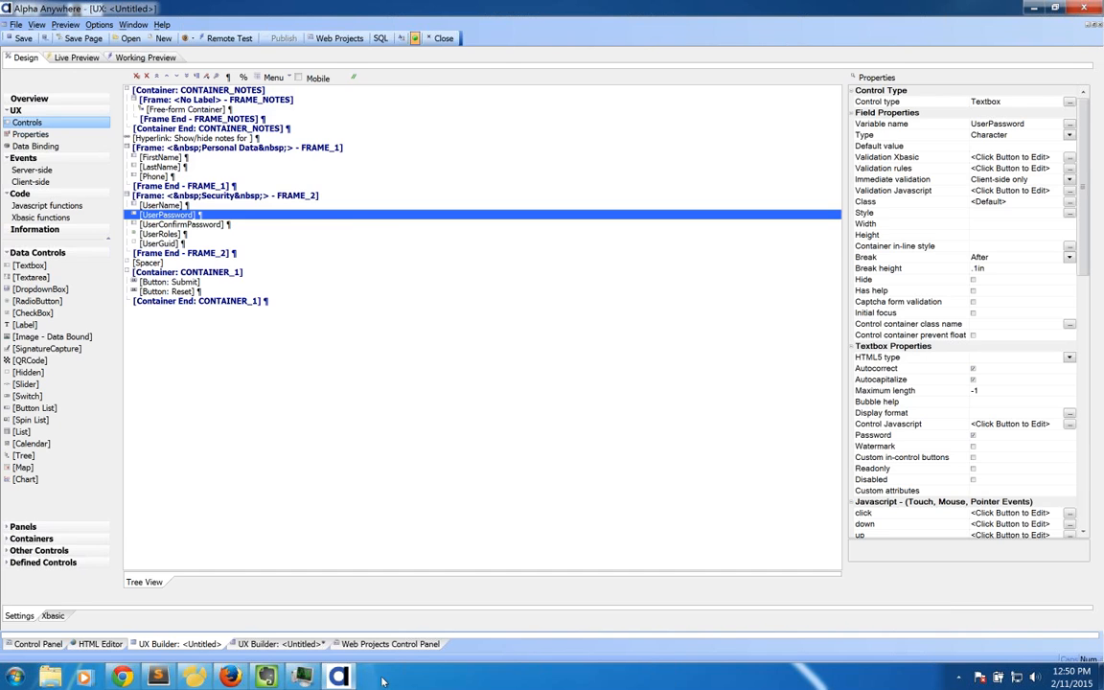
{"action": "left_click", "coordinate": [384, 644]}
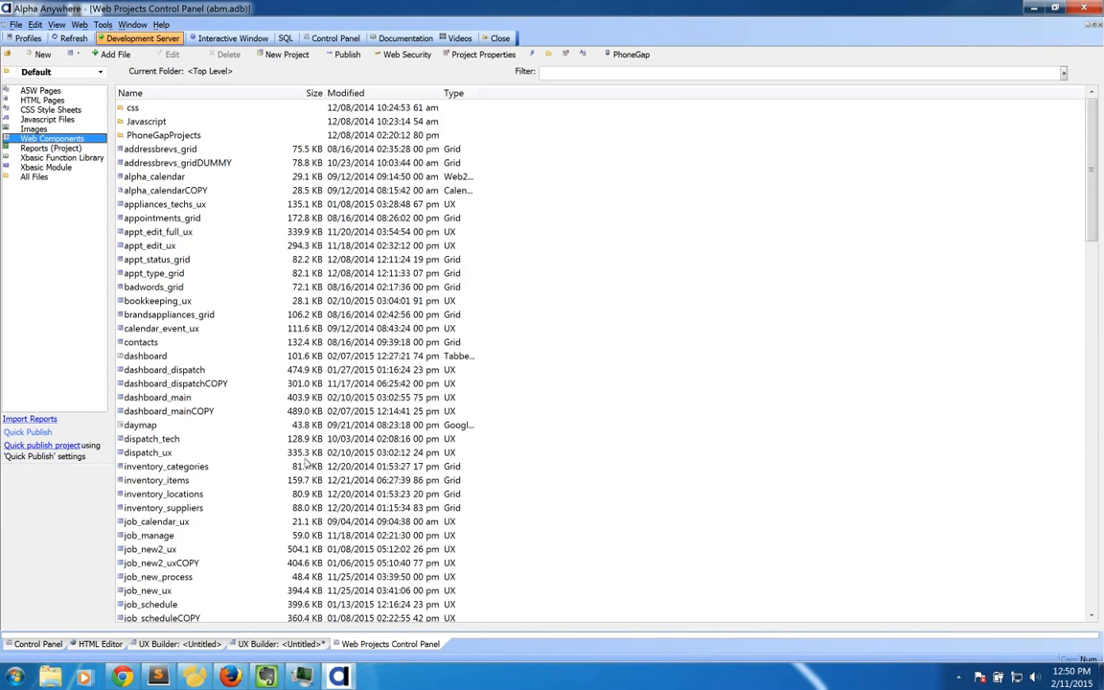
Step: Create a new Web Component of type UX, starting from a blank UX component
{"action": "left_click", "coordinate": [42, 54]}
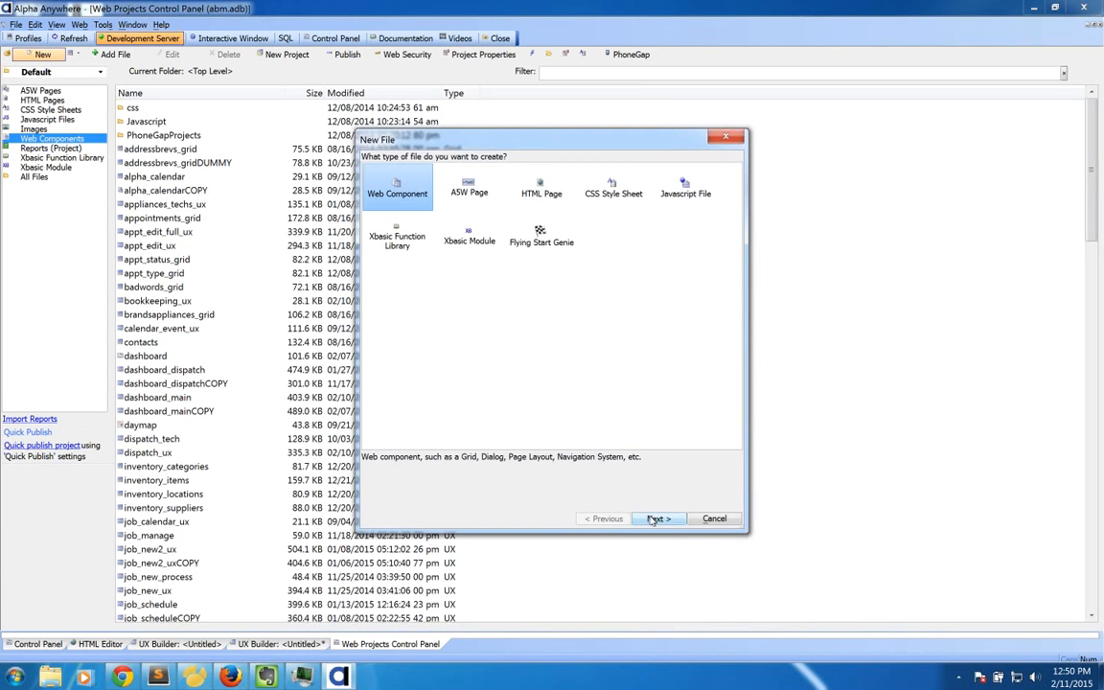
{"action": "left_click", "coordinate": [656, 518]}
{"action": "left_click", "coordinate": [655, 519]}
{"action": "scroll", "coordinate": [766, 292], "scroll_direction": "down", "scroll_amount": 1}
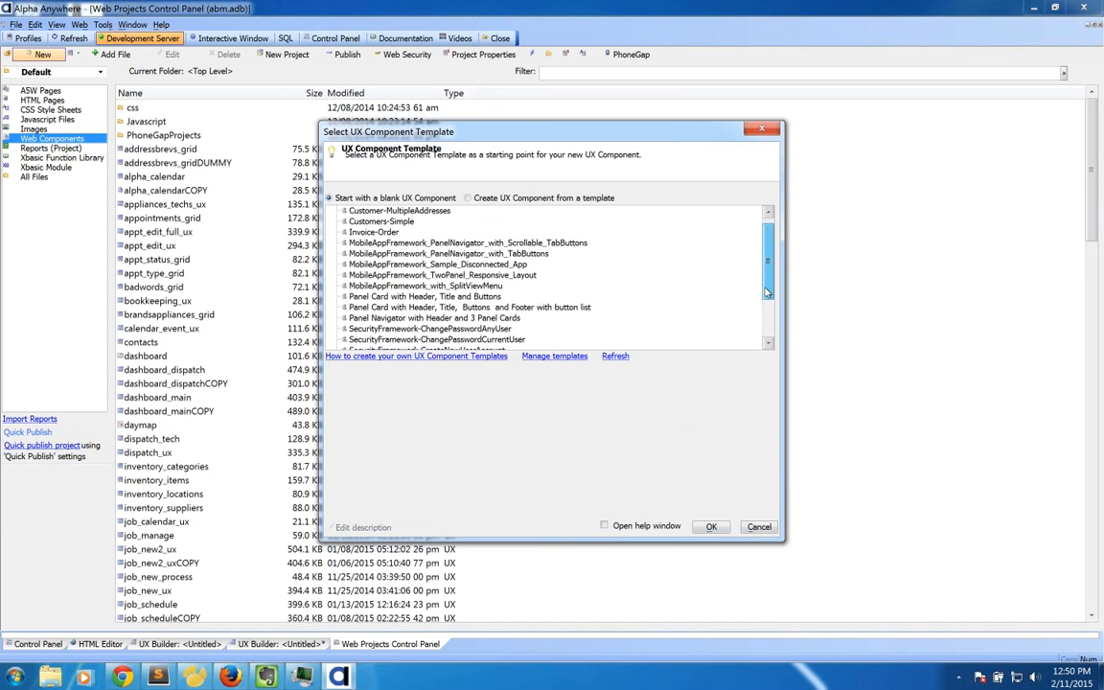
{"action": "scroll", "coordinate": [767, 292], "scroll_direction": "down", "scroll_amount": 3}
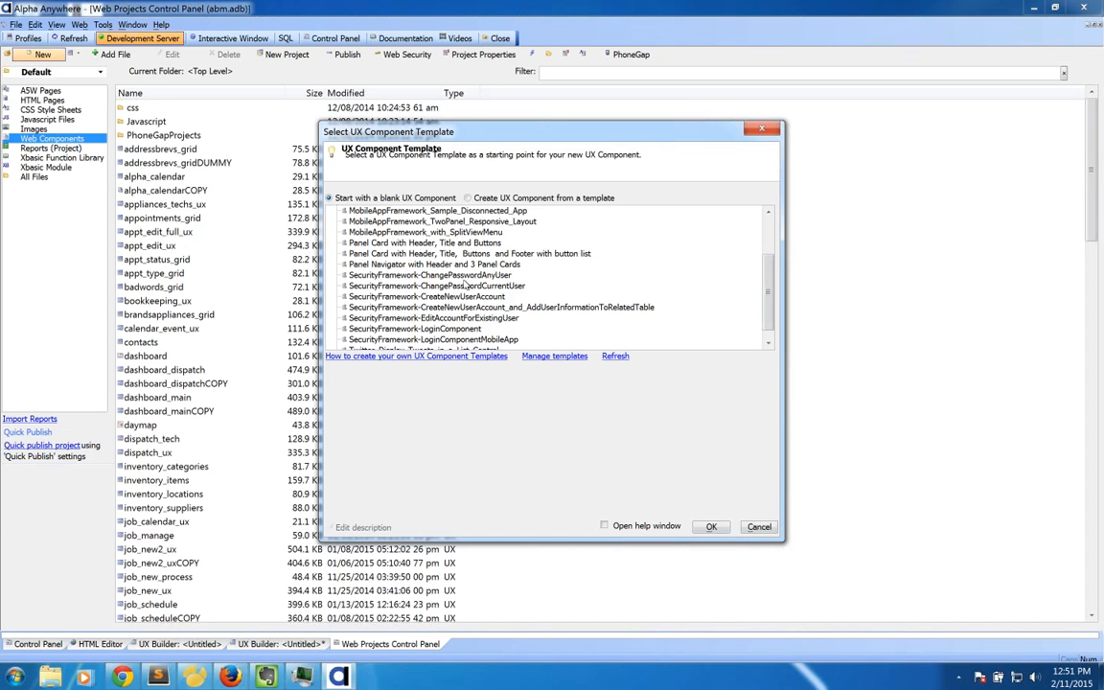
{"action": "left_click", "coordinate": [711, 526]}
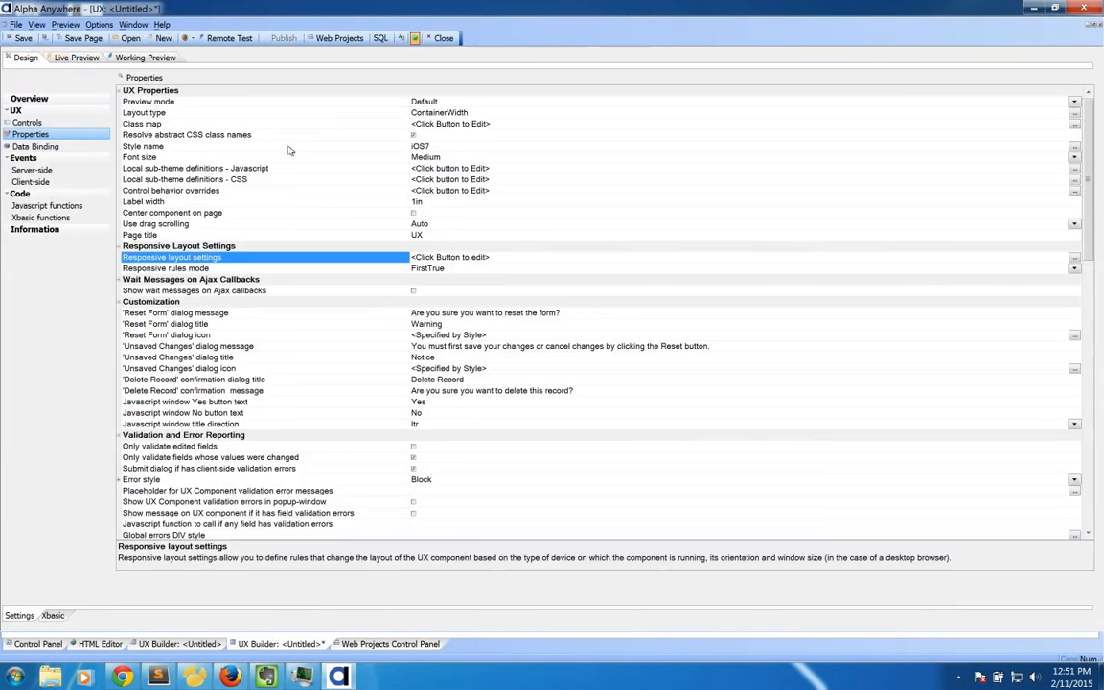
Step: Review the iOS7 entry under the Style name property and keep iOS7 as the style
{"action": "left_click", "coordinate": [289, 149]}
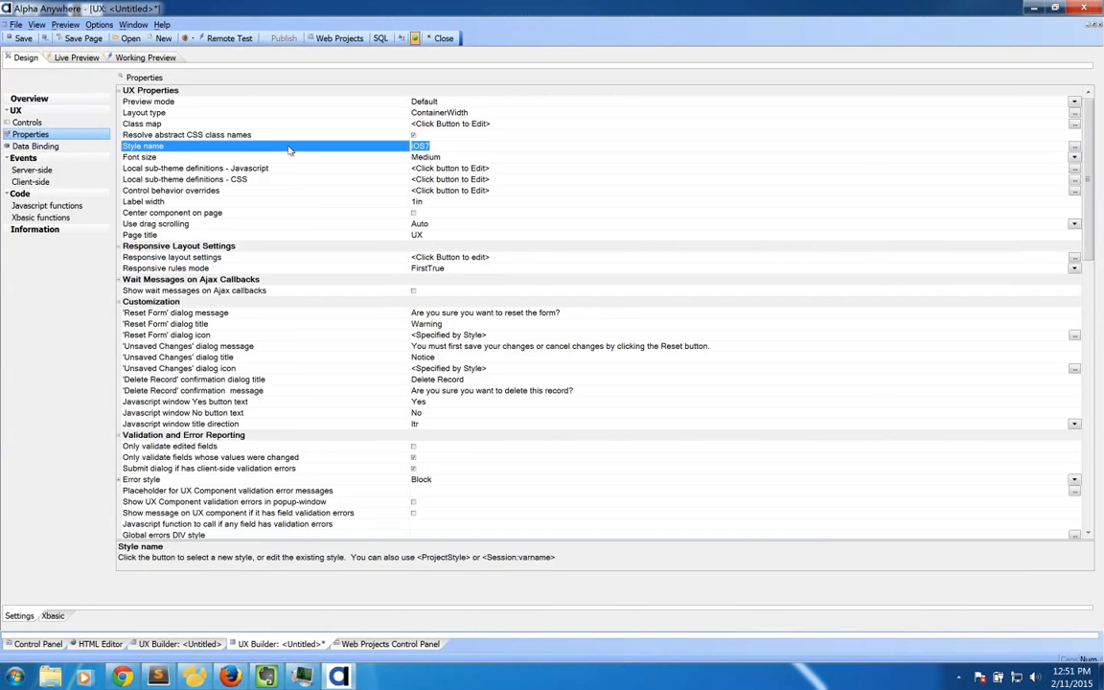
{"action": "double_click", "coordinate": [289, 150]}
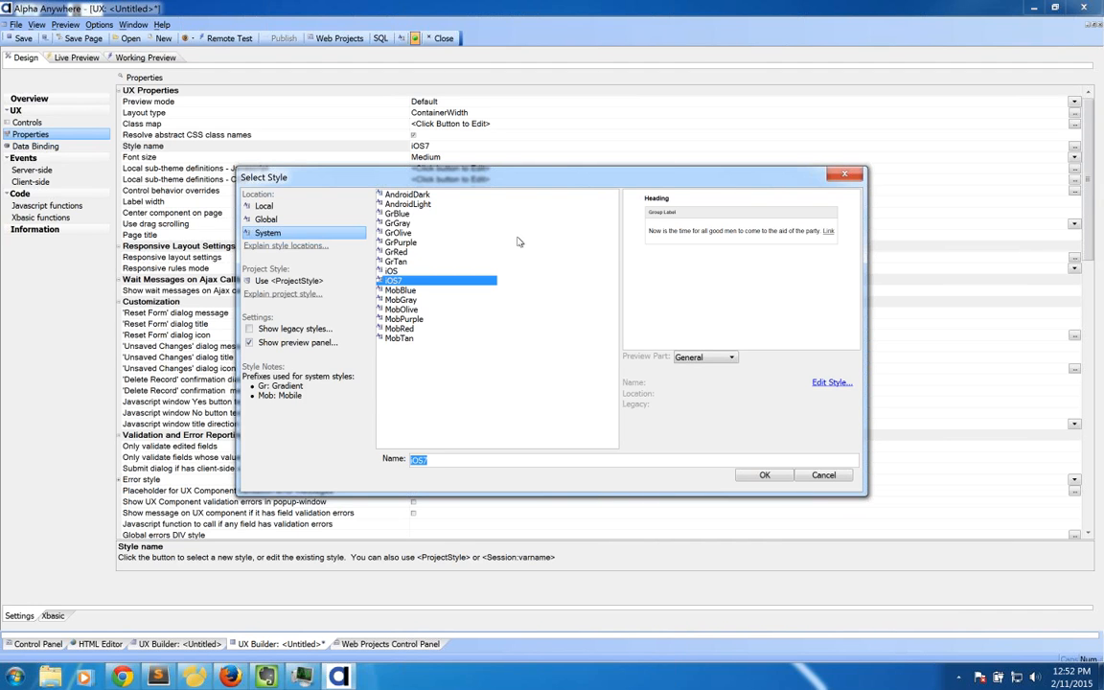
{"action": "left_click", "coordinate": [393, 280]}
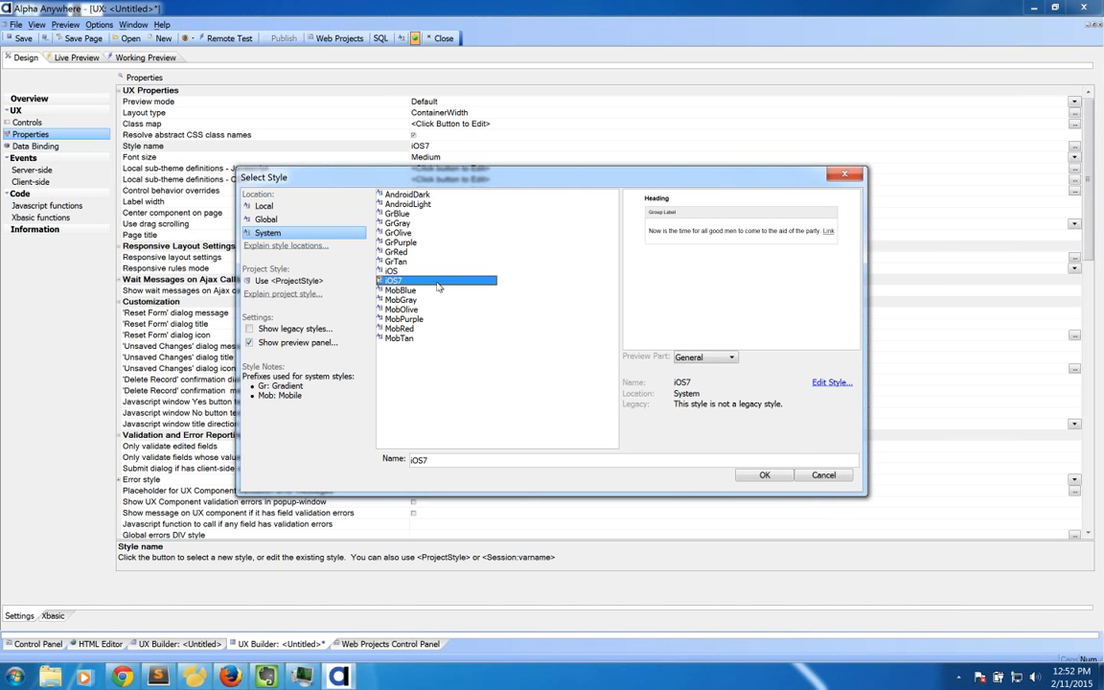
{"action": "left_click", "coordinate": [759, 473]}
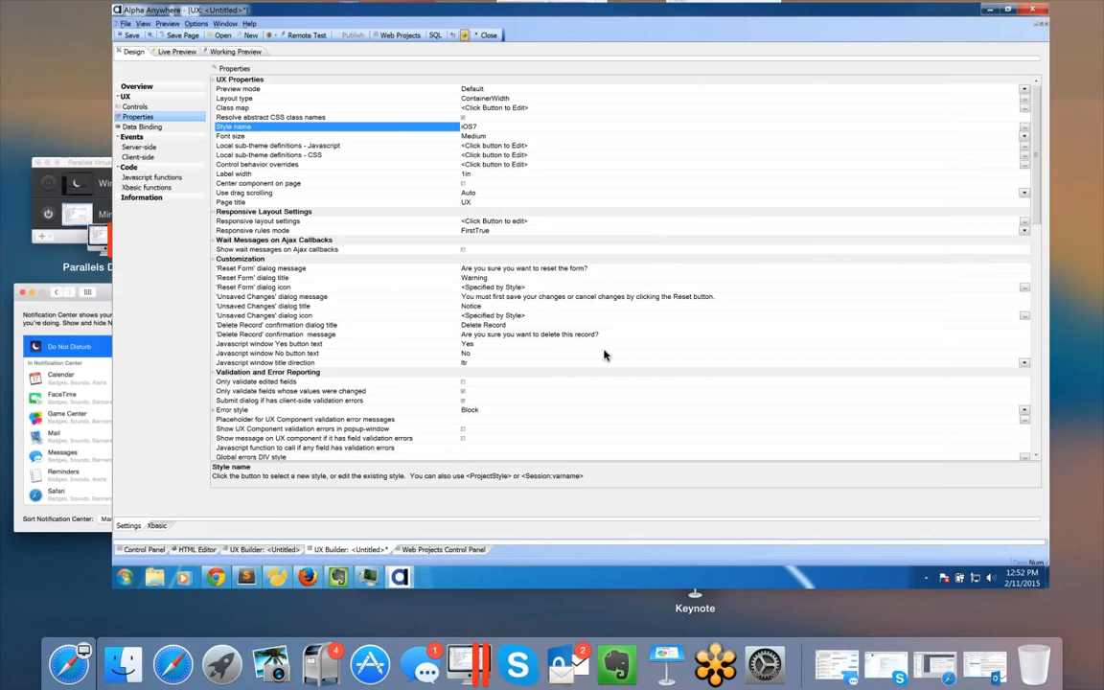
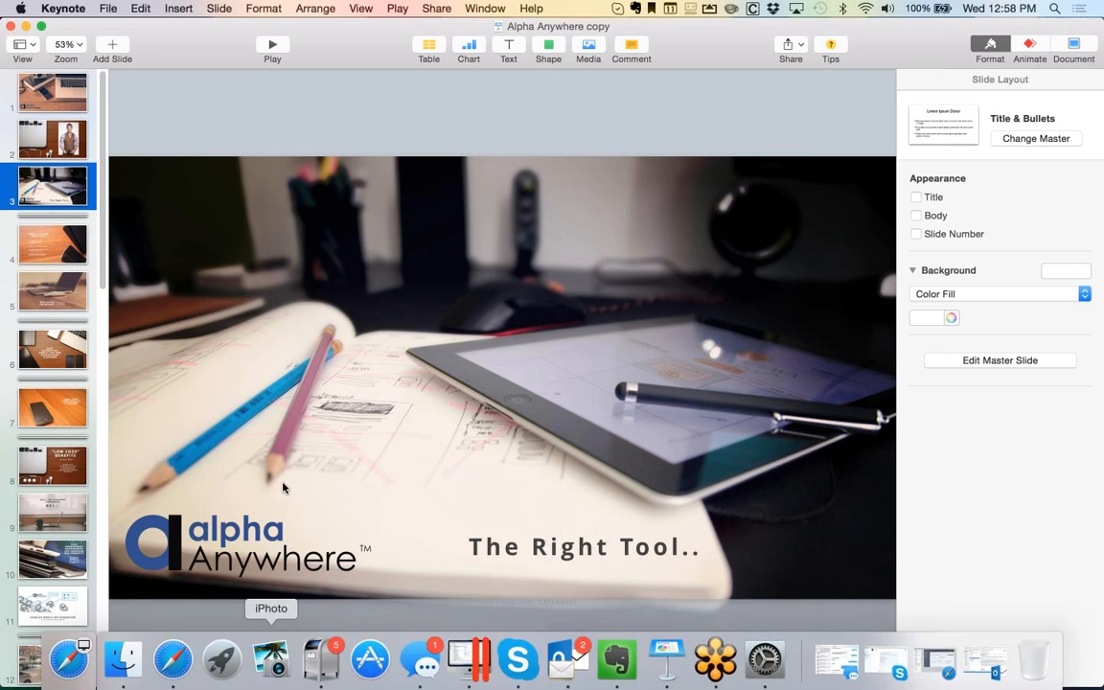
Step: Launch Google Chrome from Spotlight ('ch') so a blank tab opens over Keynote
{"action": "key", "text": "super+space"}
{"action": "type", "text": "ch"}
{"action": "key", "text": "Return"}
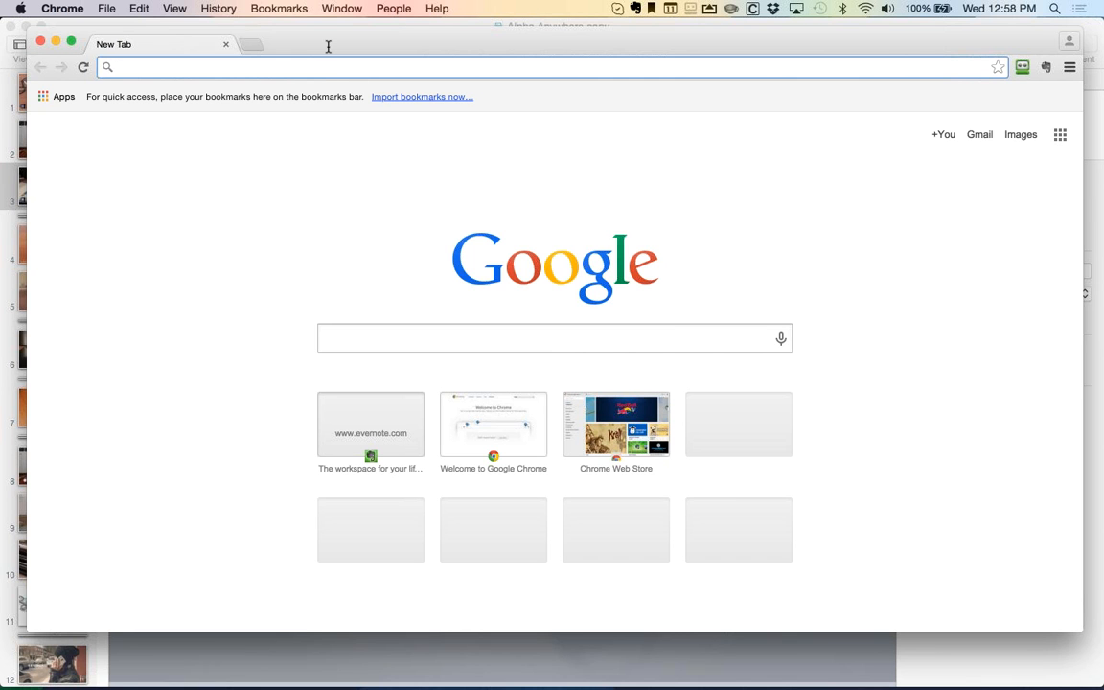
Step: Load alphasoftware.com/events in Chrome after a mistyped alphaanwyhere/events attempt
{"action": "type", "text": "alphaanwyhere/events"}
{"action": "key", "text": "Return"}
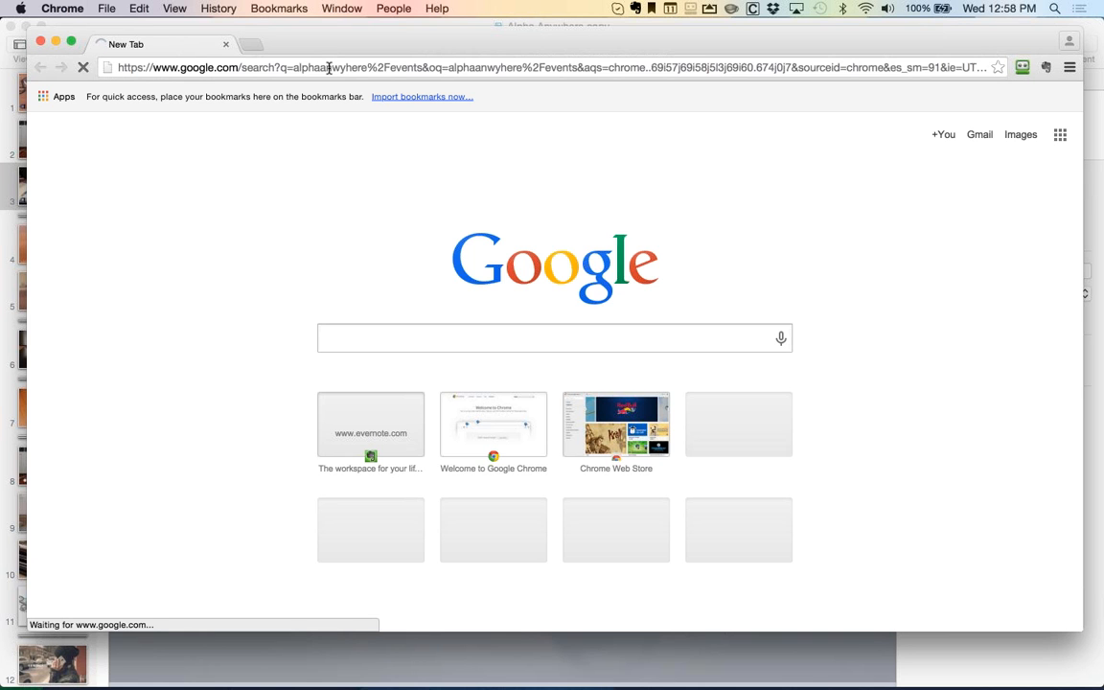
{"action": "left_click", "coordinate": [328, 67]}
{"action": "type", "text": "alp"}
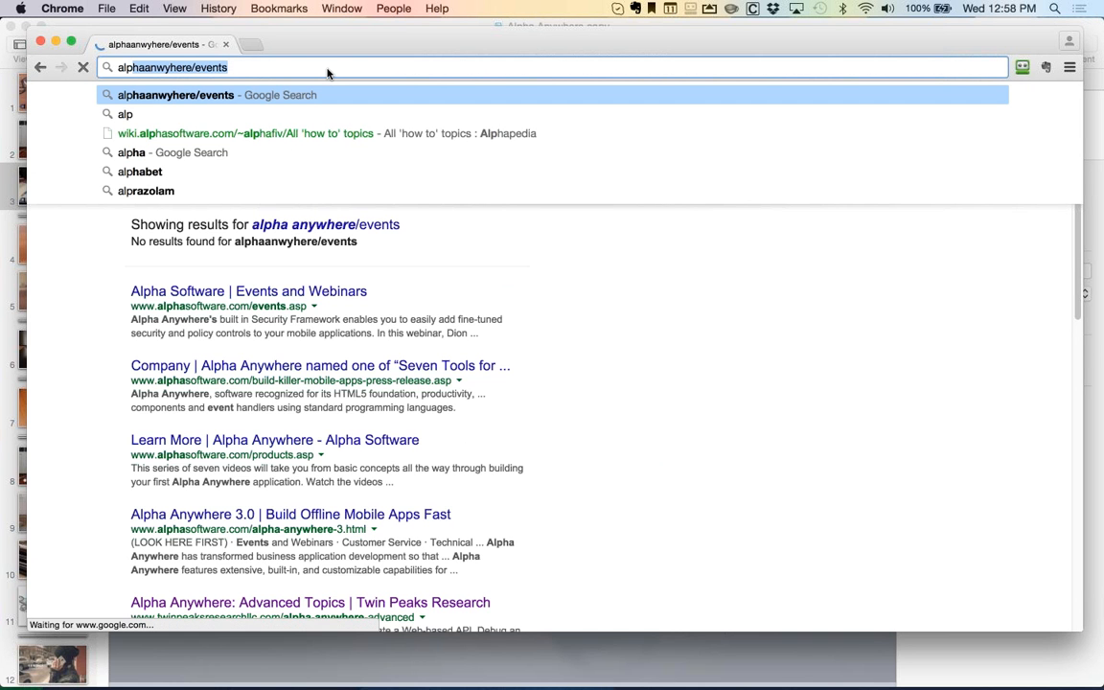
{"action": "type", "text": "ha"}
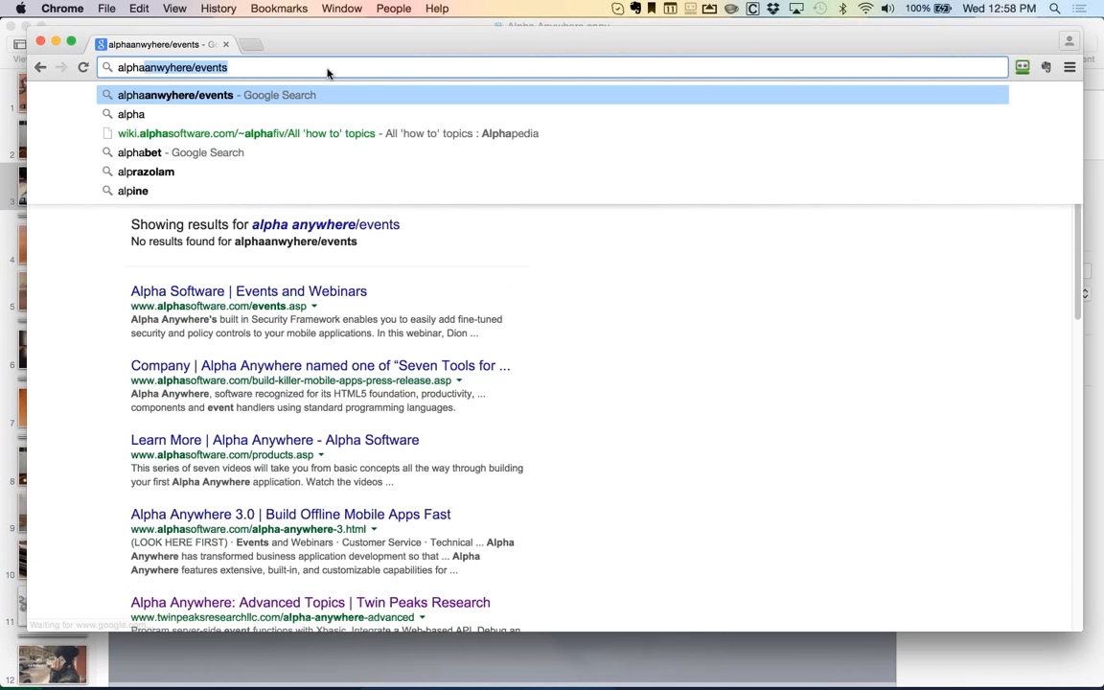
{"action": "type", "text": "sof"}
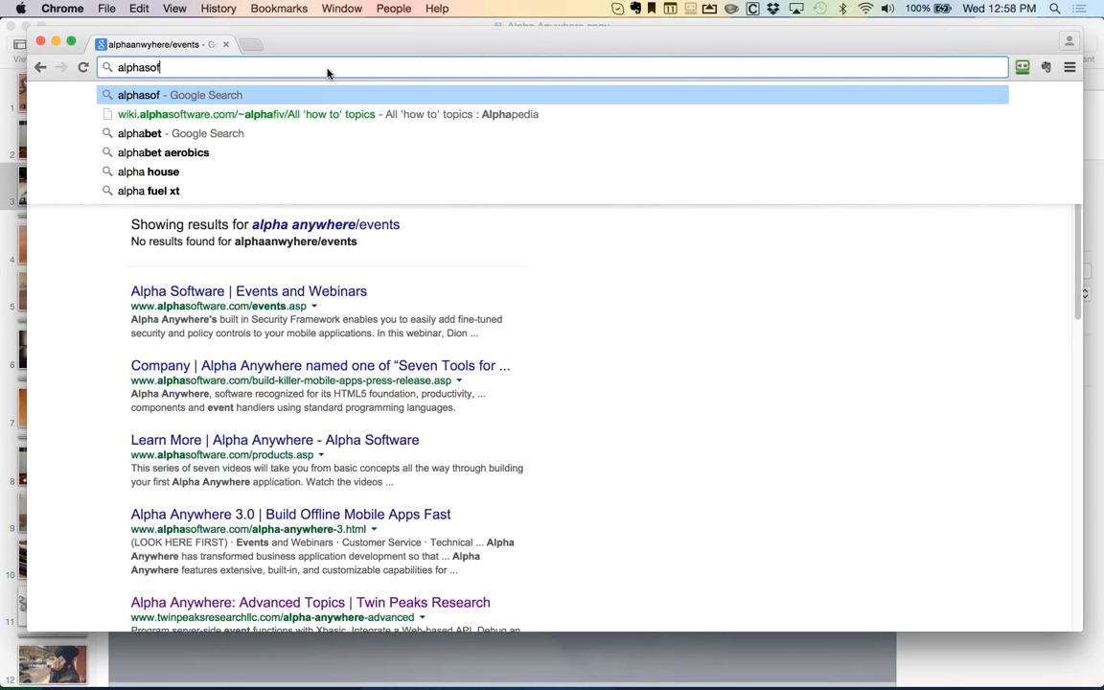
{"action": "type", "text": "tware.com/events"}
{"action": "key", "text": "Return"}
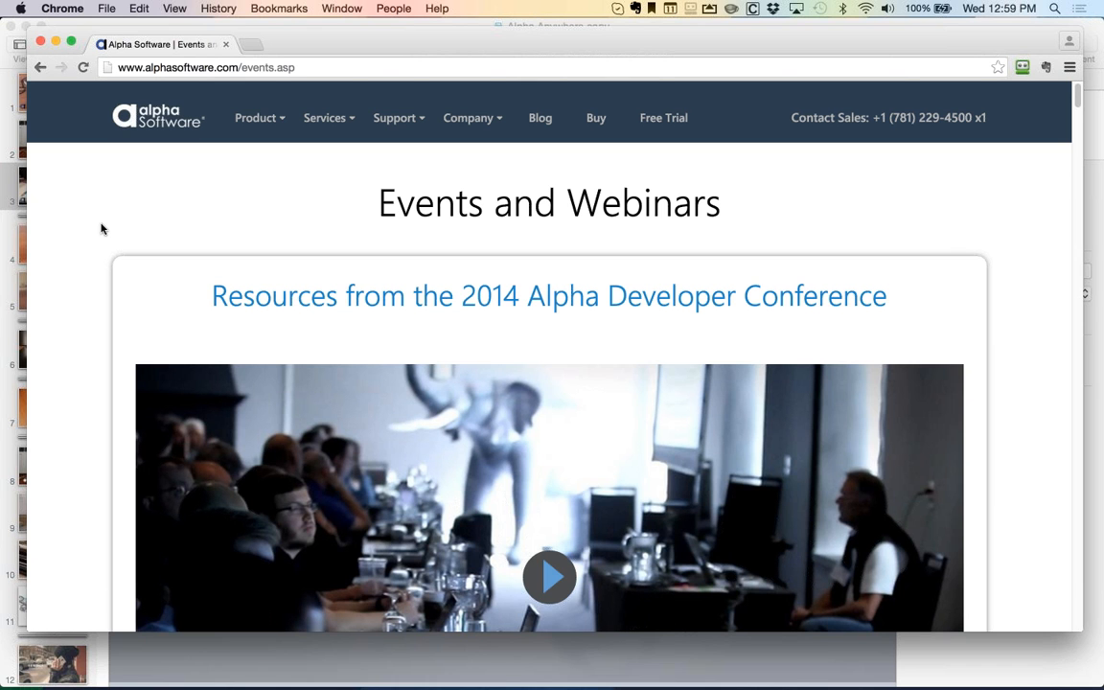
Step: Scroll down to the 'Setting Up the Alpha Security Framework' webinar and dismiss the reminder popup
{"action": "scroll", "coordinate": [102, 228], "scroll_direction": "down", "scroll_amount": 10}
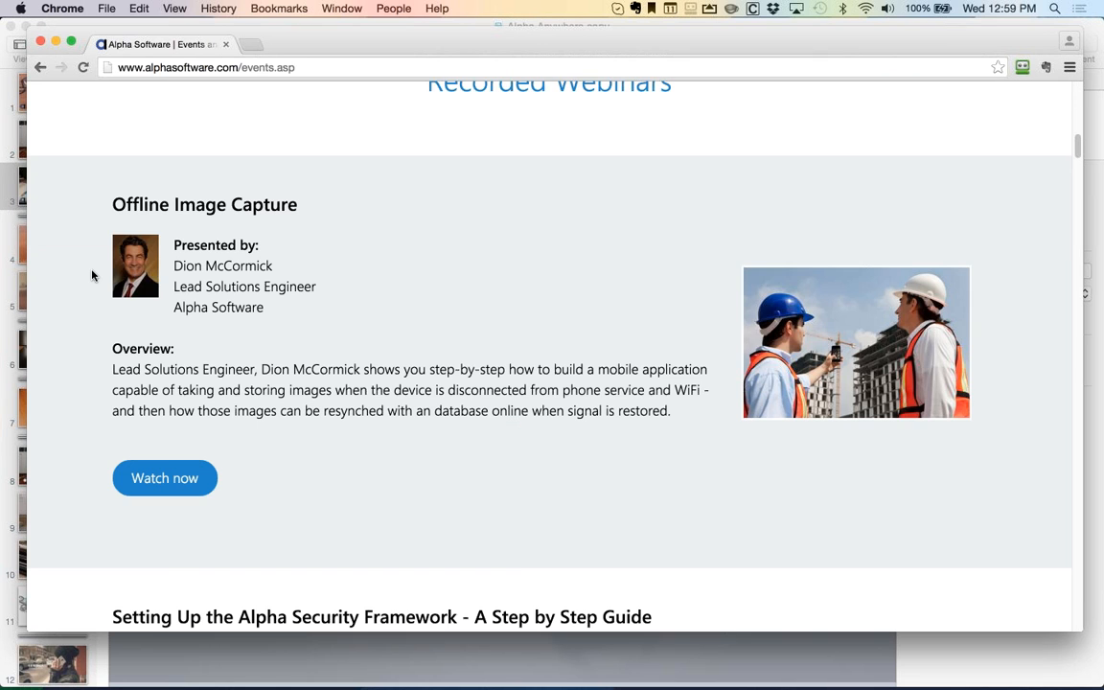
{"action": "scroll", "coordinate": [92, 275], "scroll_direction": "down", "scroll_amount": 2}
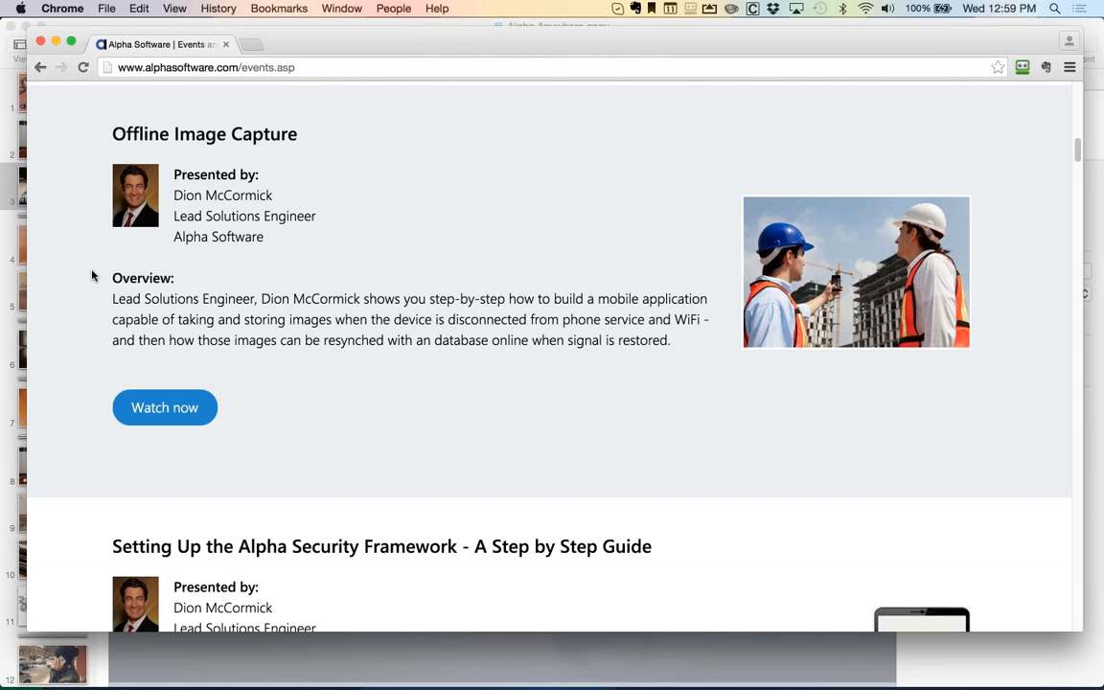
{"action": "scroll", "coordinate": [90, 278], "scroll_direction": "down", "scroll_amount": 2}
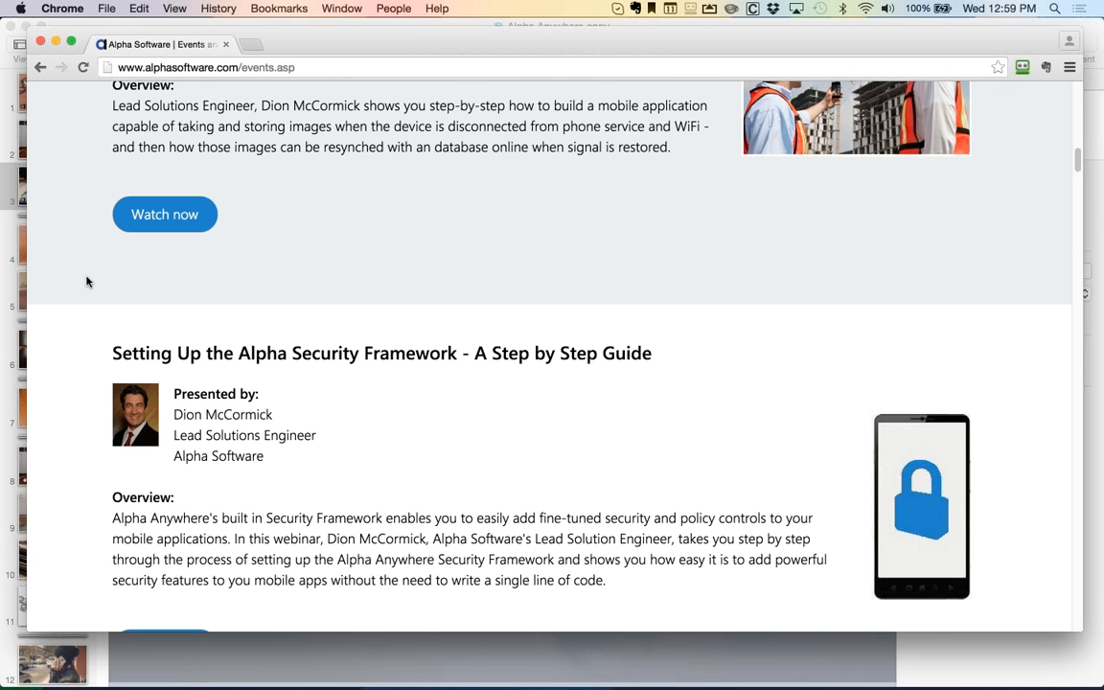
{"action": "scroll", "coordinate": [430, 240], "scroll_direction": "down", "scroll_amount": 4}
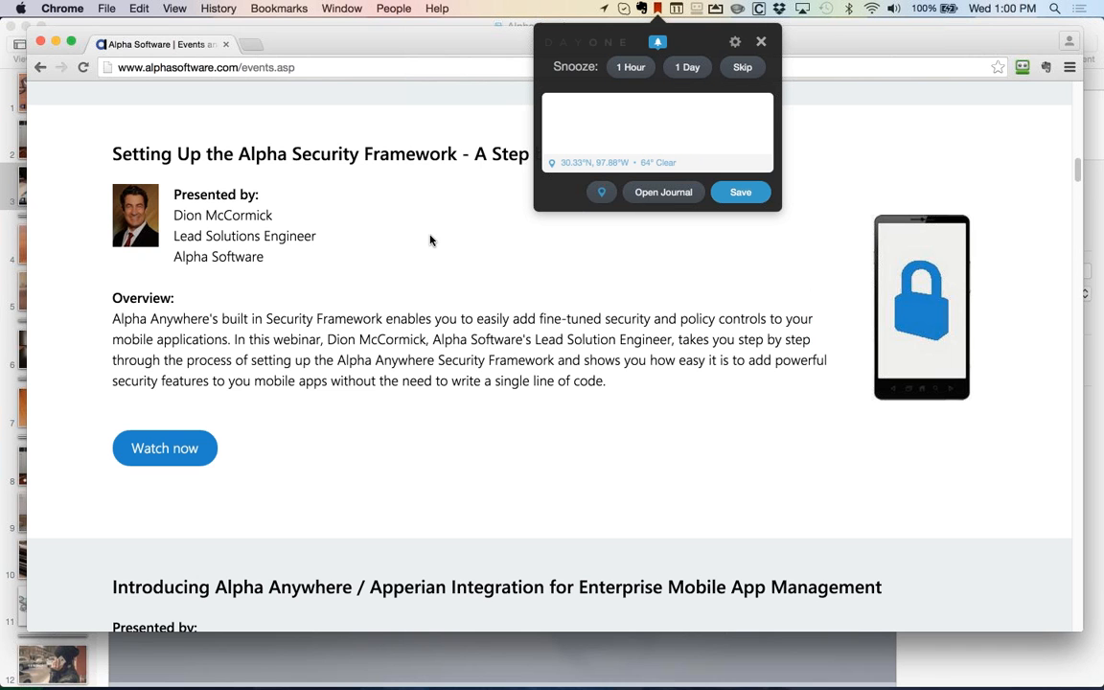
{"action": "left_click", "coordinate": [761, 42]}
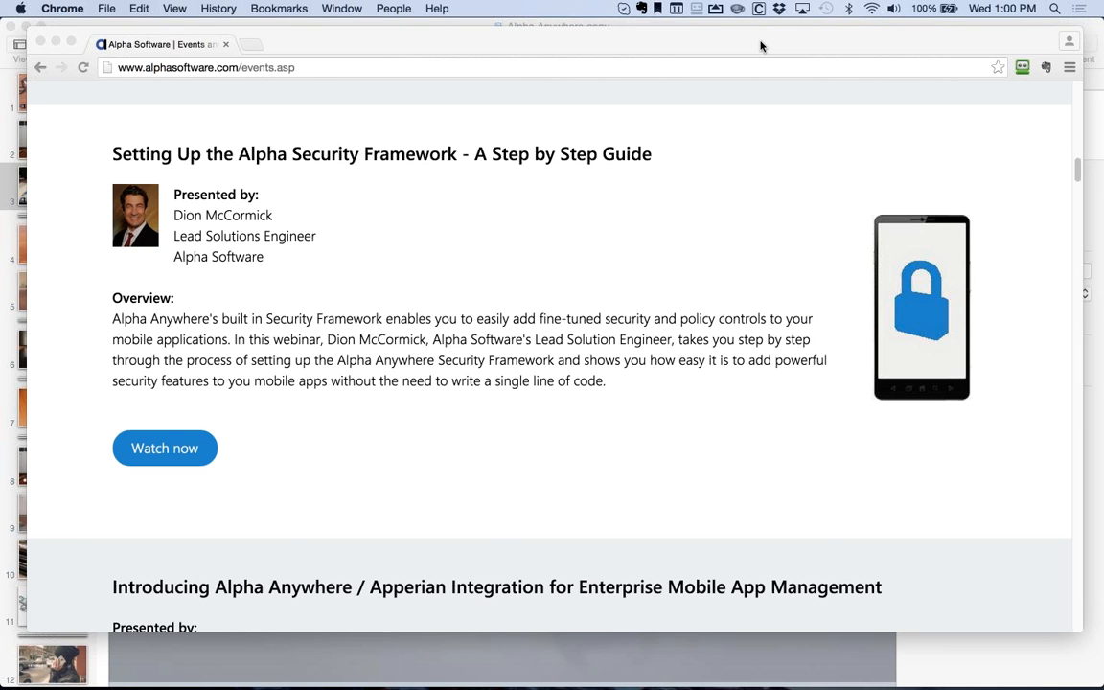
Step: Scroll past the Apperian, SaaS and 3.0 webinars to the App Server for IIS introduction
{"action": "scroll", "coordinate": [623, 307], "scroll_direction": "down", "scroll_amount": 3}
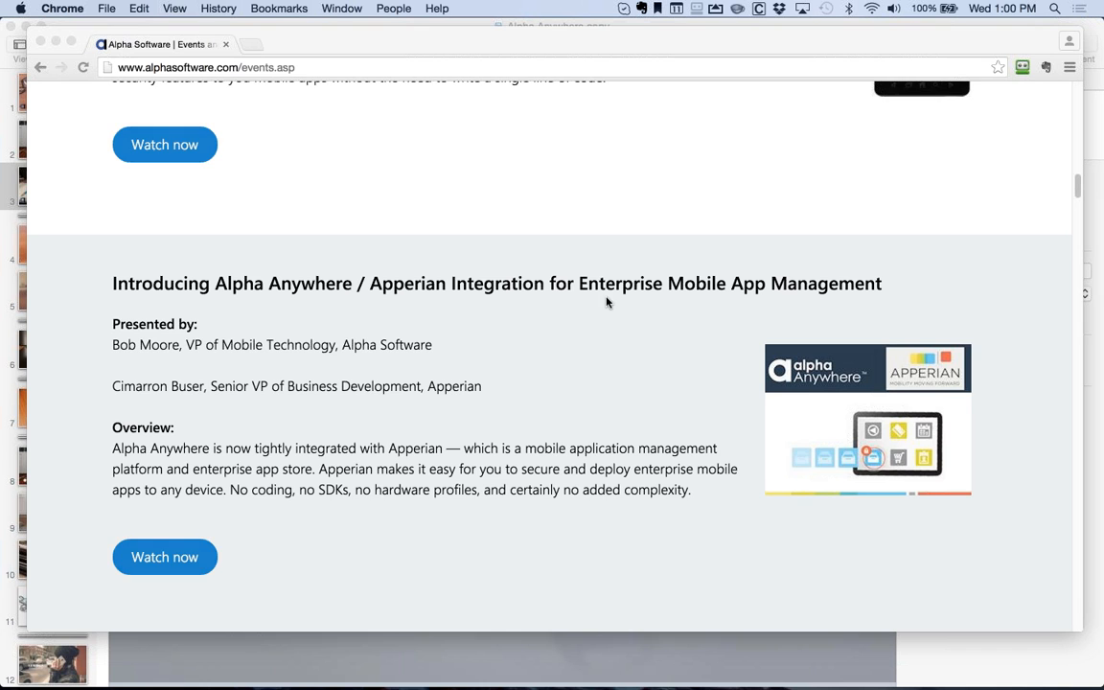
{"action": "scroll", "coordinate": [603, 306], "scroll_direction": "down", "scroll_amount": 1}
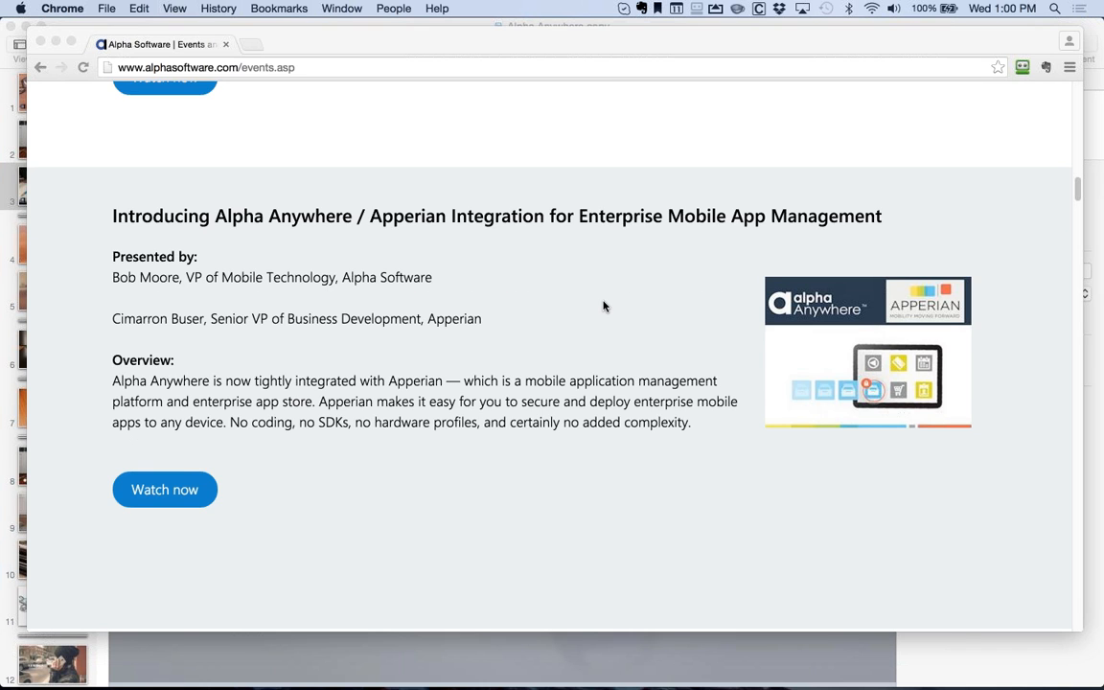
{"action": "scroll", "coordinate": [605, 304], "scroll_direction": "down", "scroll_amount": 1}
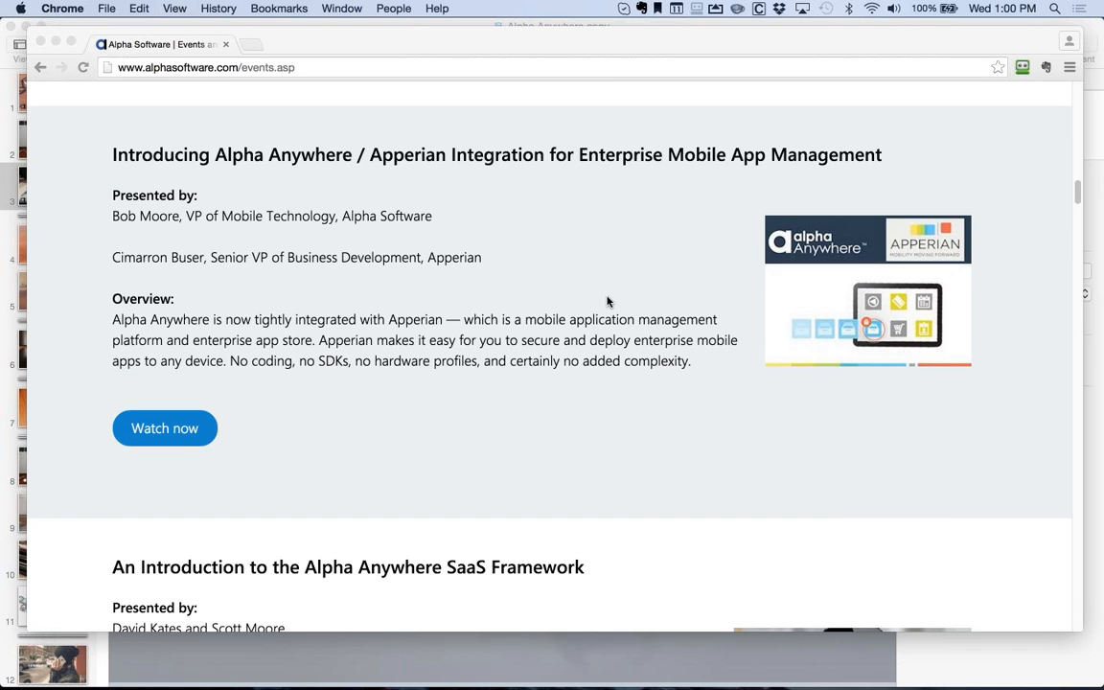
{"action": "scroll", "coordinate": [607, 302], "scroll_direction": "down", "scroll_amount": 6}
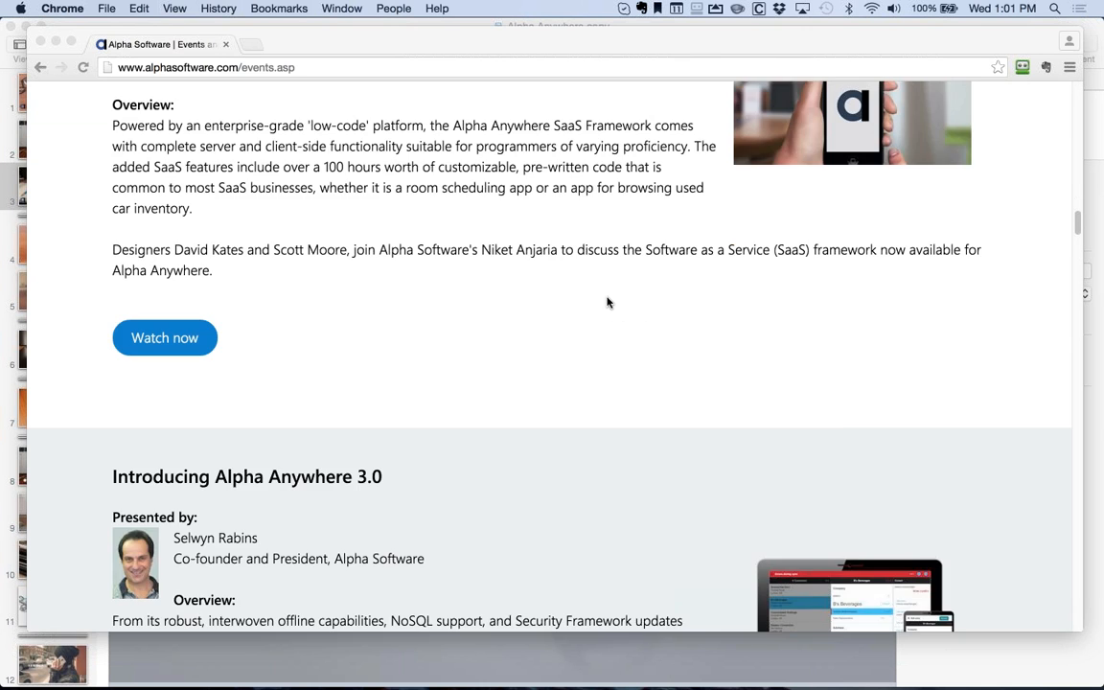
{"action": "scroll", "coordinate": [606, 303], "scroll_direction": "down", "scroll_amount": 3}
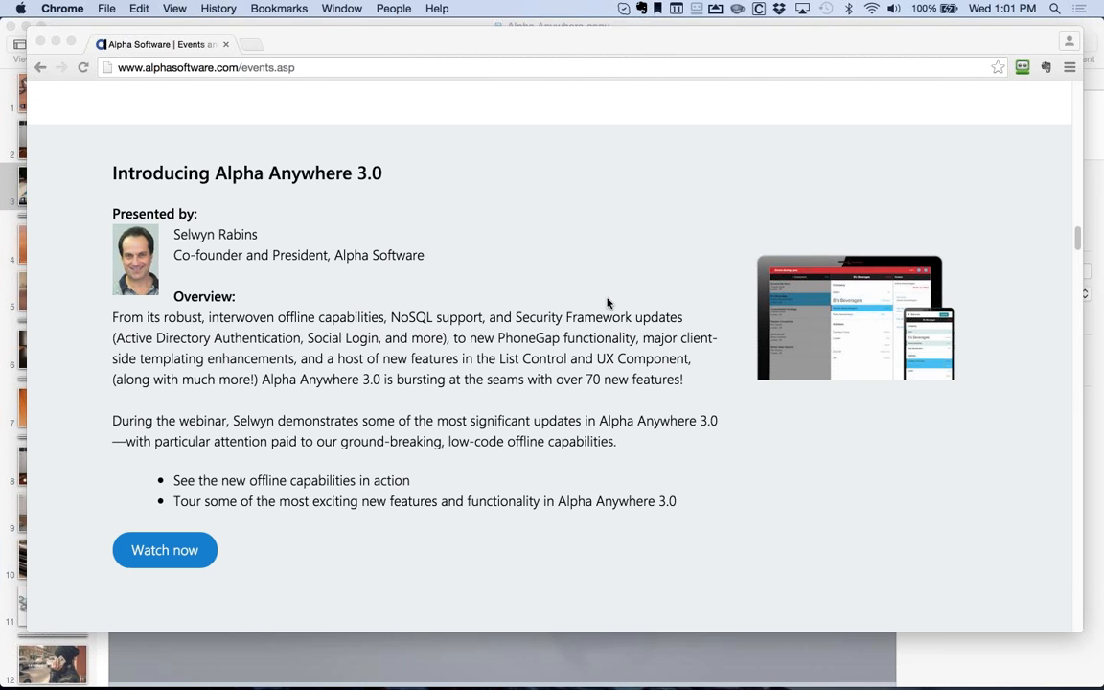
{"action": "scroll", "coordinate": [606, 303], "scroll_direction": "down", "scroll_amount": 1}
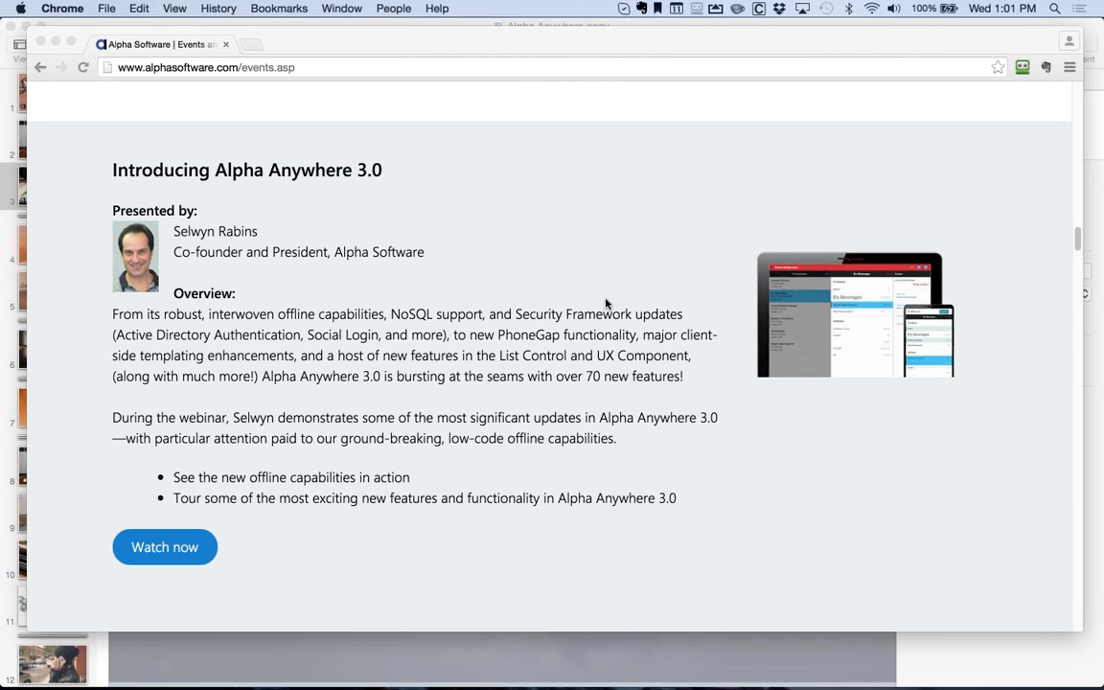
{"action": "scroll", "coordinate": [605, 302], "scroll_direction": "down", "scroll_amount": 3}
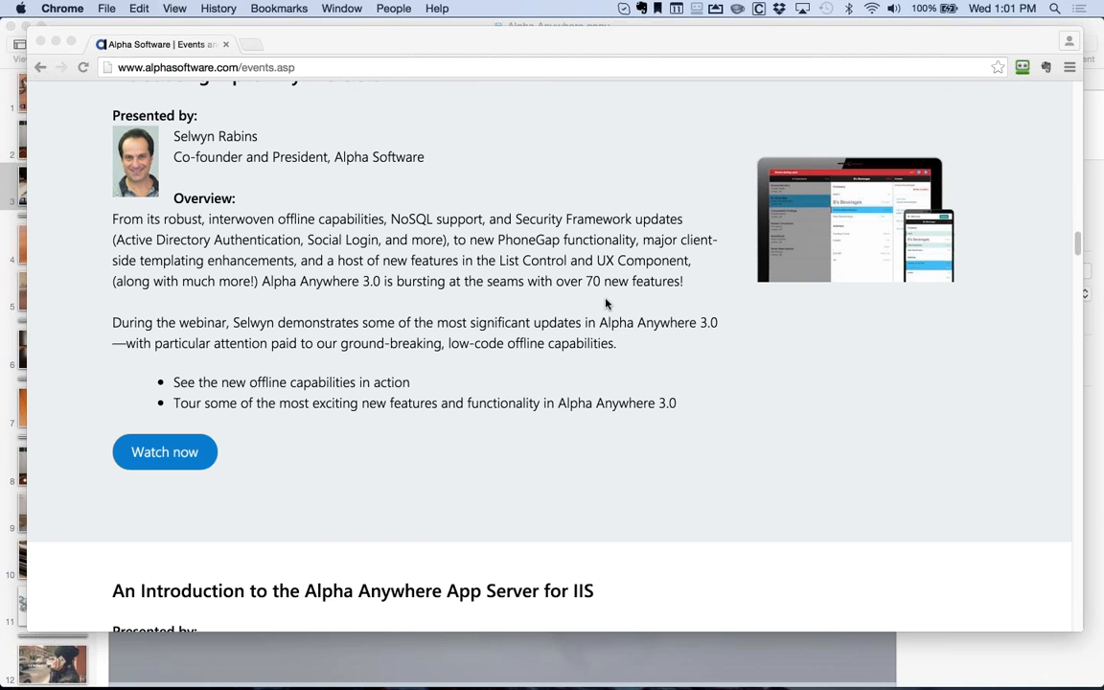
{"action": "scroll", "coordinate": [605, 303], "scroll_direction": "up", "scroll_amount": 1}
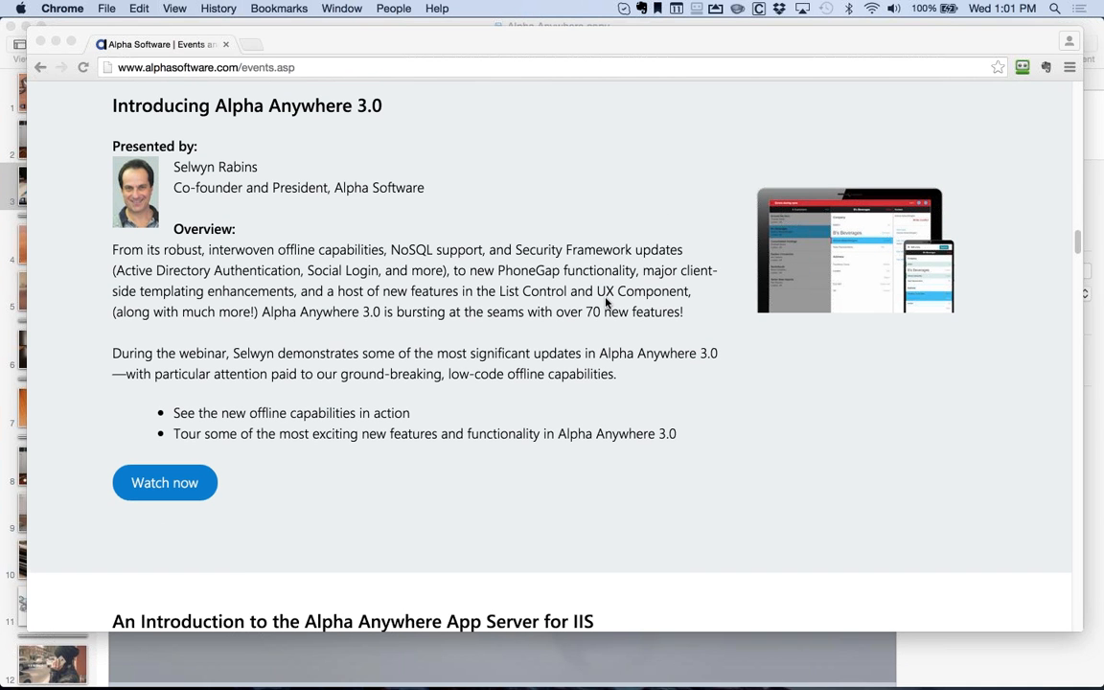
{"action": "scroll", "coordinate": [605, 303], "scroll_direction": "down", "scroll_amount": 1}
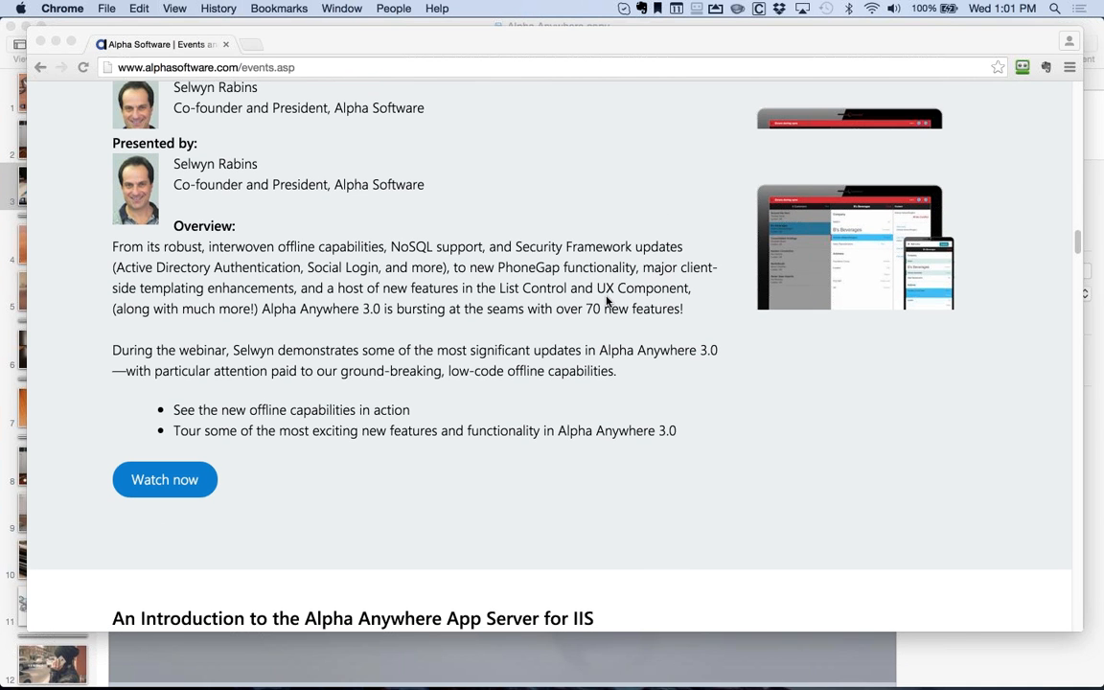
{"action": "scroll", "coordinate": [606, 301], "scroll_direction": "down", "scroll_amount": 2}
{"action": "scroll", "coordinate": [605, 300], "scroll_direction": "down", "scroll_amount": 10}
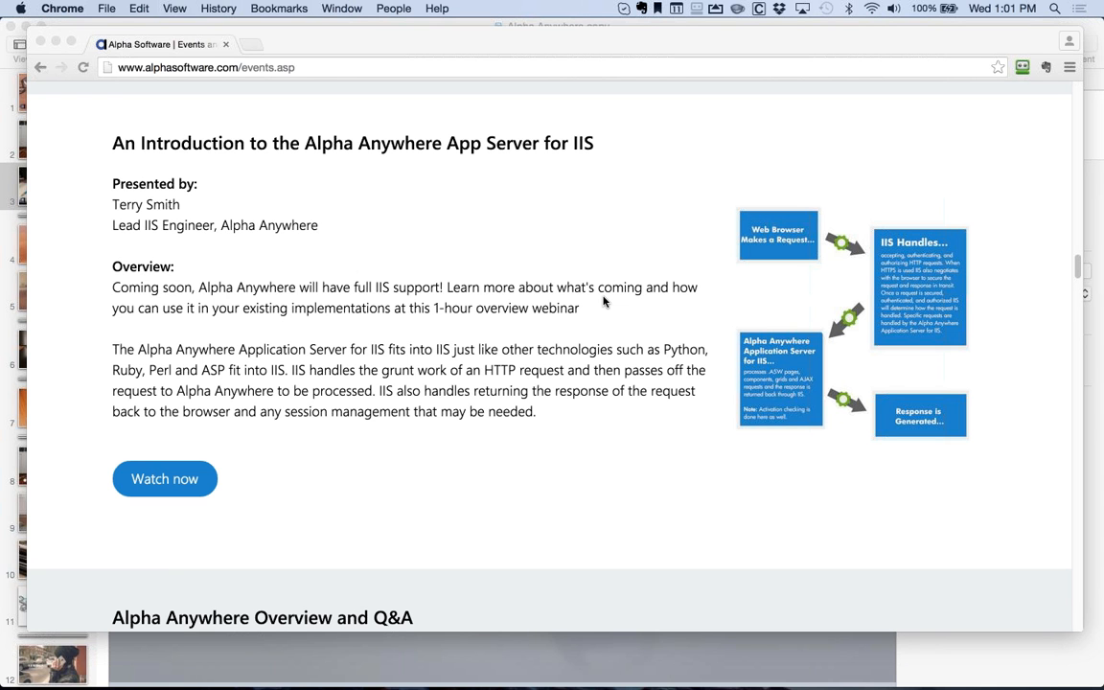
Step: Browse to the PhoneGap Build hybrid mobile apps webinar, then bring up Mission Control
{"action": "scroll", "coordinate": [604, 302], "scroll_direction": "down", "scroll_amount": 10}
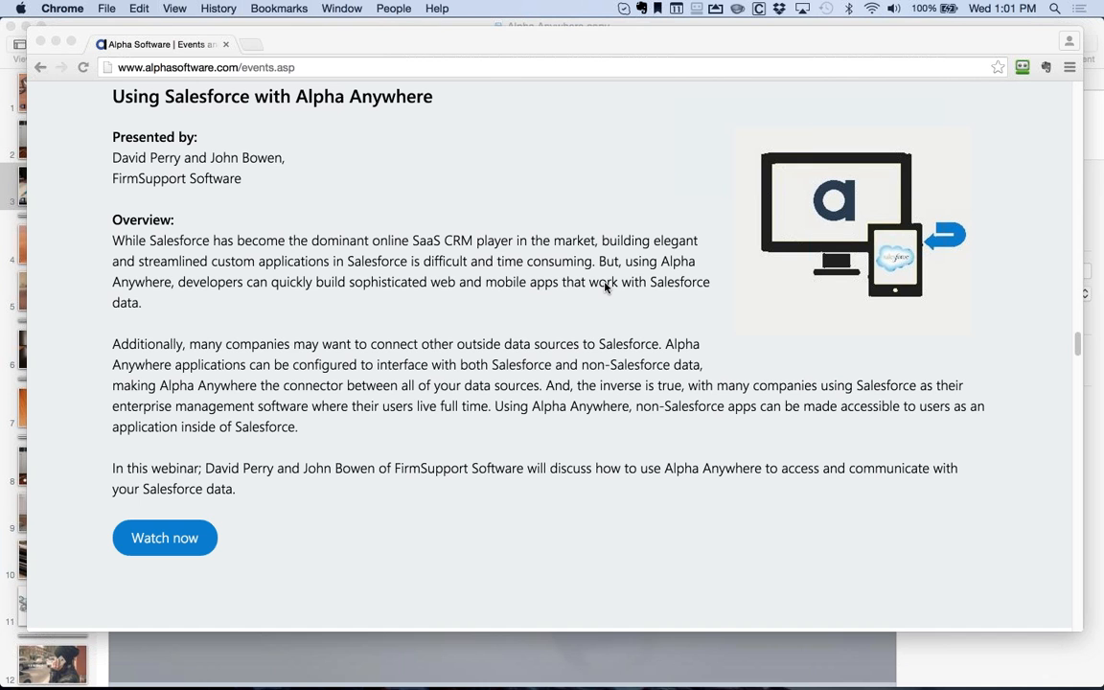
{"action": "scroll", "coordinate": [604, 287], "scroll_direction": "up", "scroll_amount": 1}
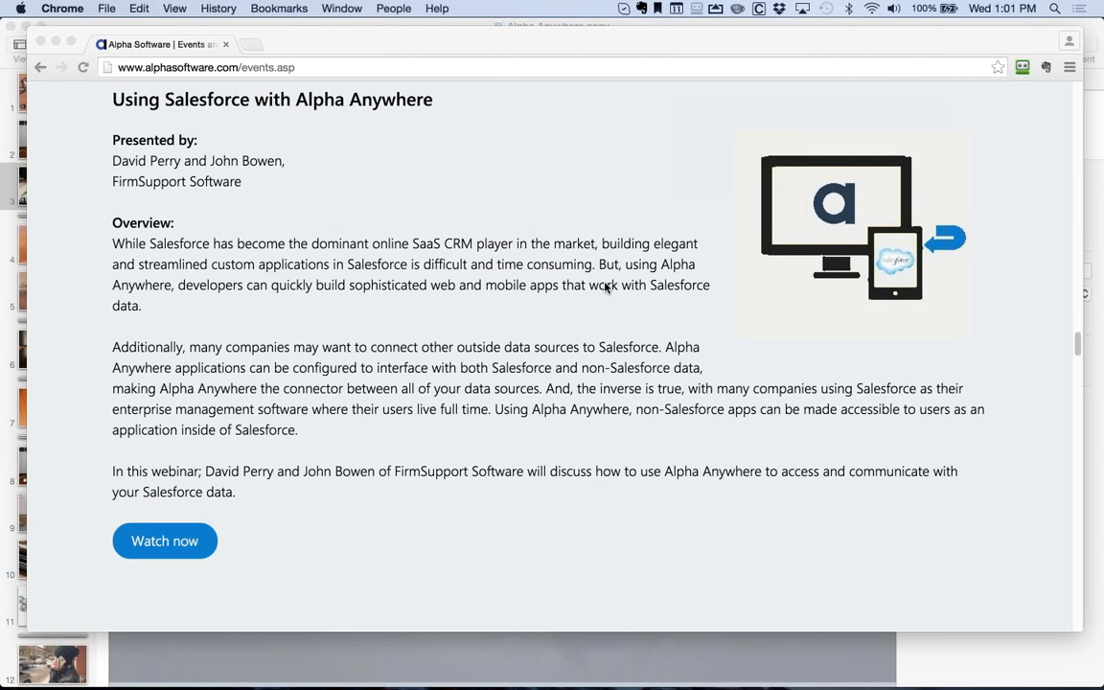
{"action": "scroll", "coordinate": [605, 288], "scroll_direction": "down", "scroll_amount": 6}
{"action": "scroll", "coordinate": [605, 285], "scroll_direction": "up", "scroll_amount": 2}
{"action": "scroll", "coordinate": [230, 192], "scroll_direction": "down", "scroll_amount": 1}
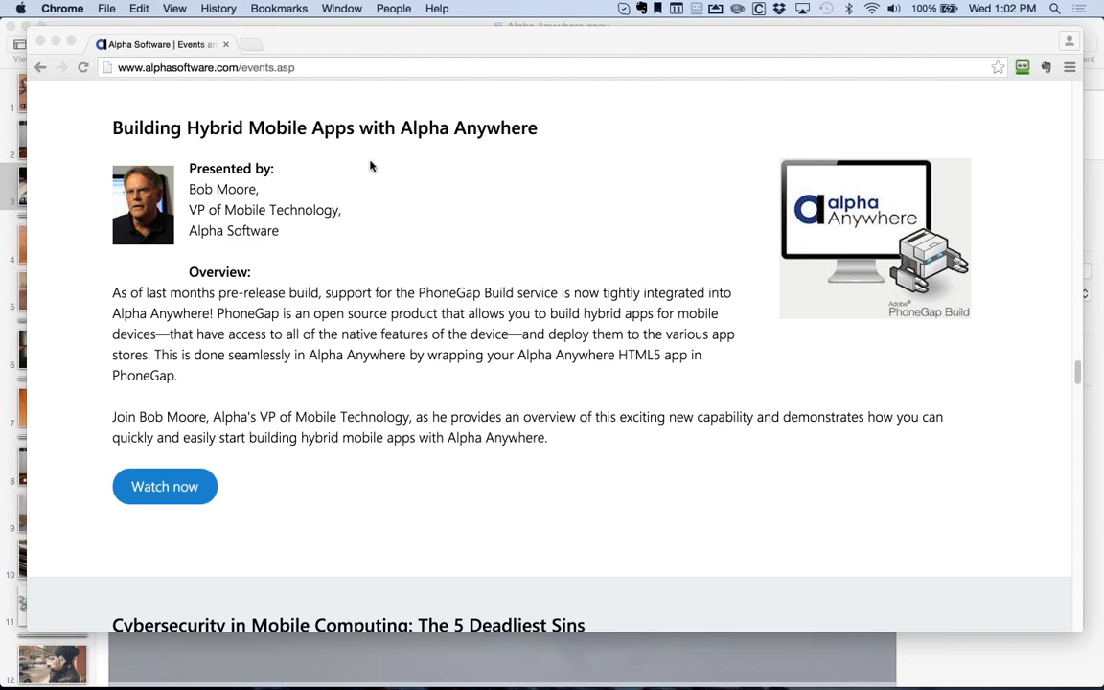
{"action": "key", "text": "ctrl+Up"}
{"action": "key", "text": "ctrl+Up"}
Step: Switch to the Alpha Anywhere desktop and show the Web Projects Control Panel's component list
{"action": "key", "text": "ctrl+Right"}
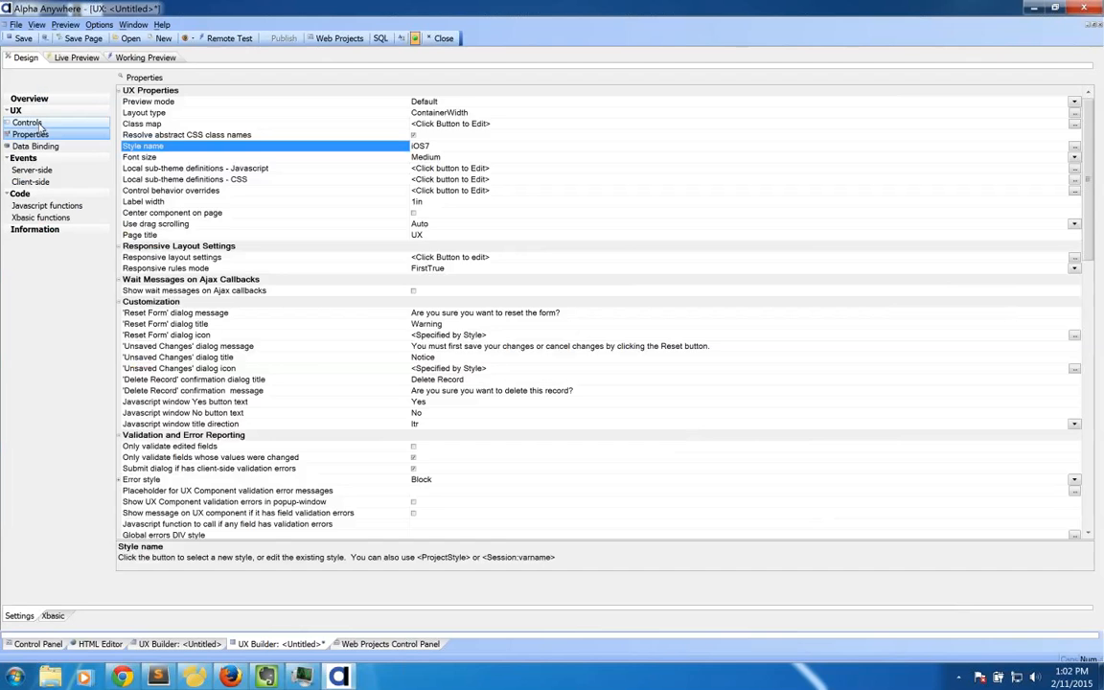
{"action": "left_click", "coordinate": [28, 123]}
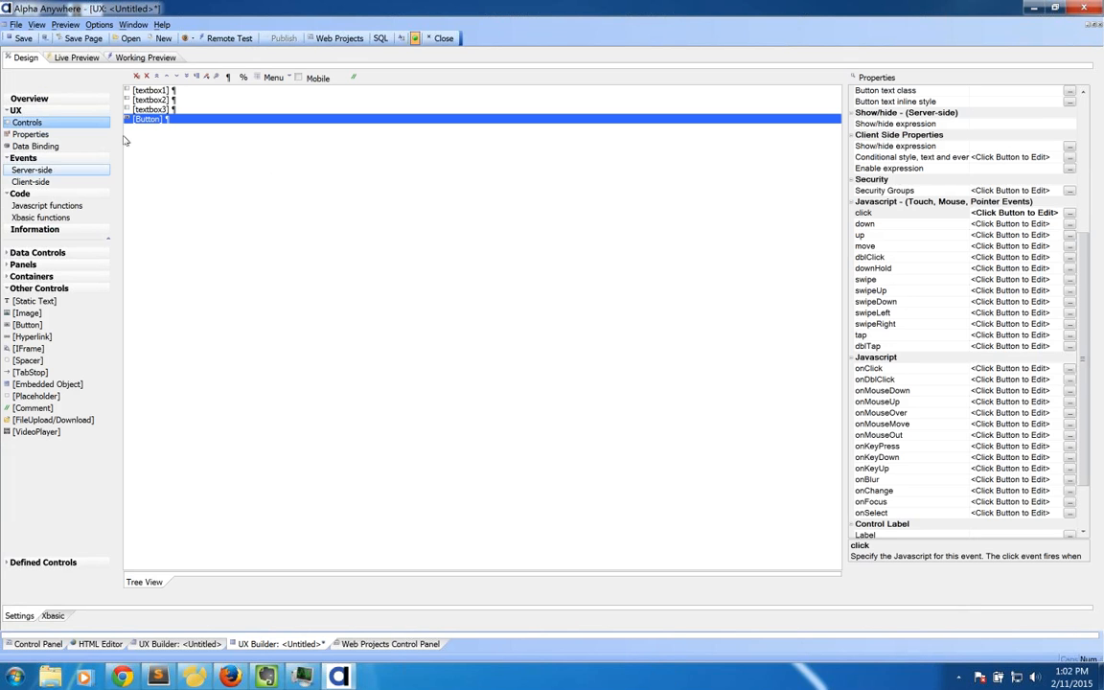
{"action": "left_click", "coordinate": [387, 643]}
{"action": "left_click", "coordinate": [563, 95]}
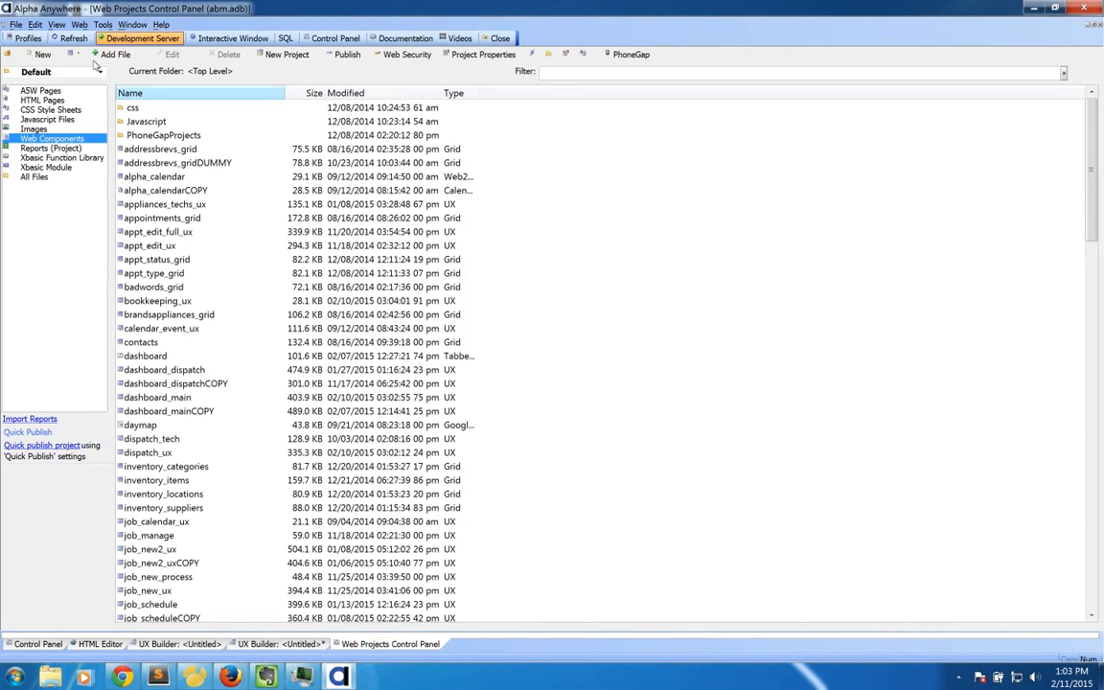
Step: Create a new UX web component starting from the blank UX template
{"action": "left_click", "coordinate": [38, 54]}
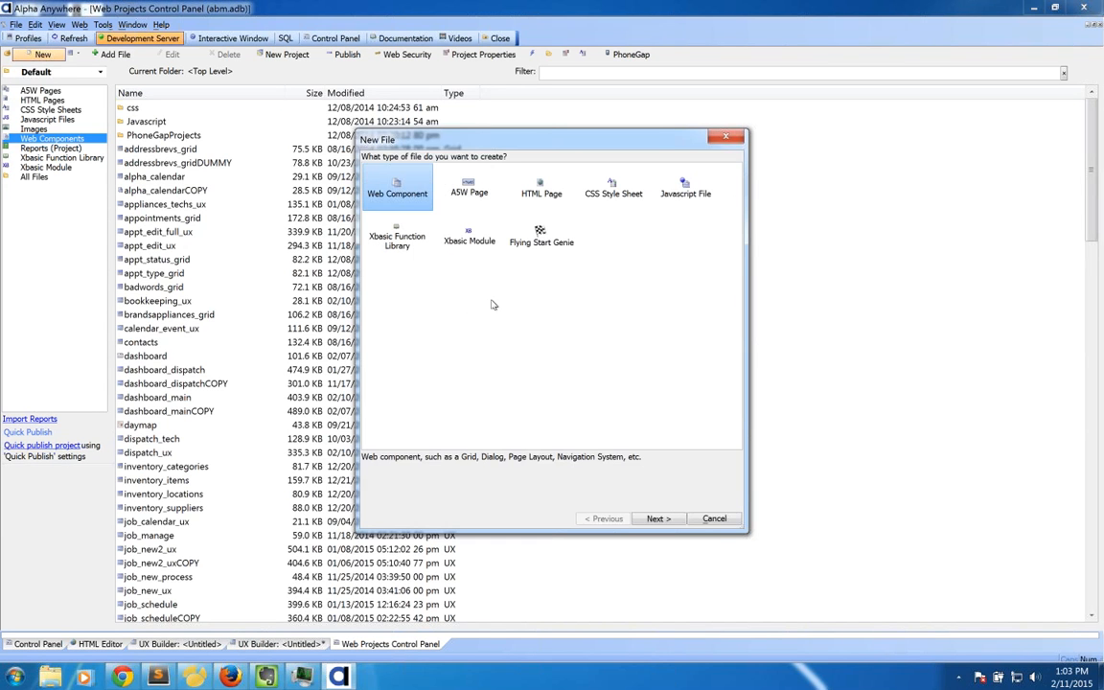
{"action": "left_click", "coordinate": [654, 519]}
{"action": "left_click", "coordinate": [468, 189]}
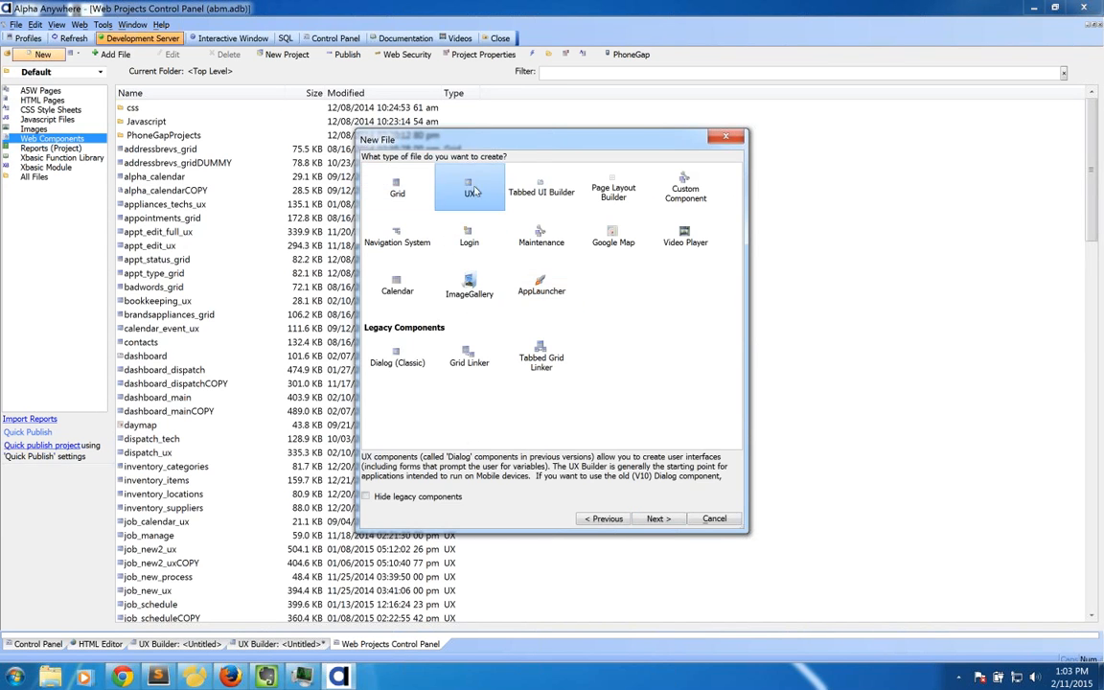
{"action": "left_click", "coordinate": [658, 519]}
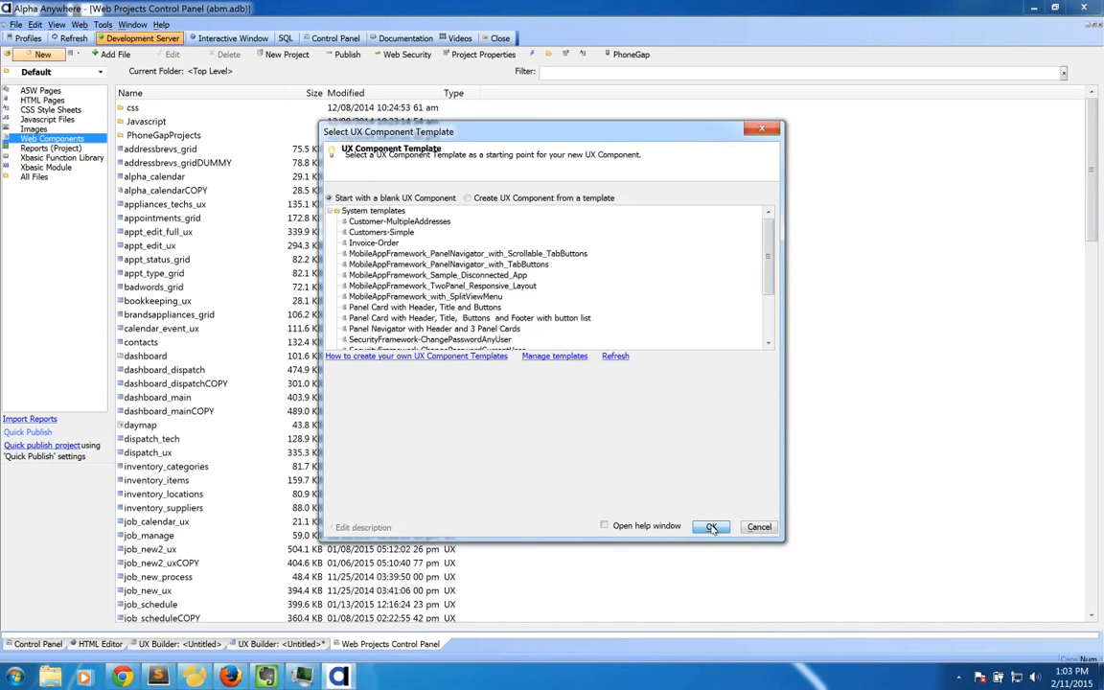
{"action": "left_click", "coordinate": [711, 527]}
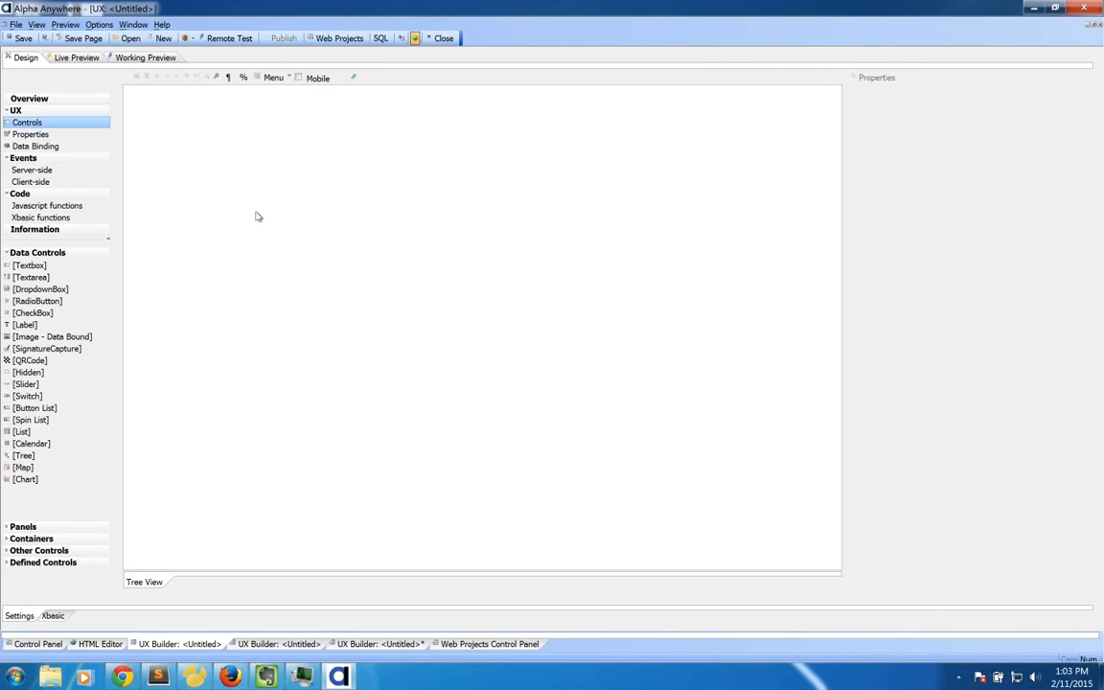
Step: Add a Map control named 'map' to the component
{"action": "left_click_drag", "start_coordinate": [46, 469], "coordinate": [380, 399]}
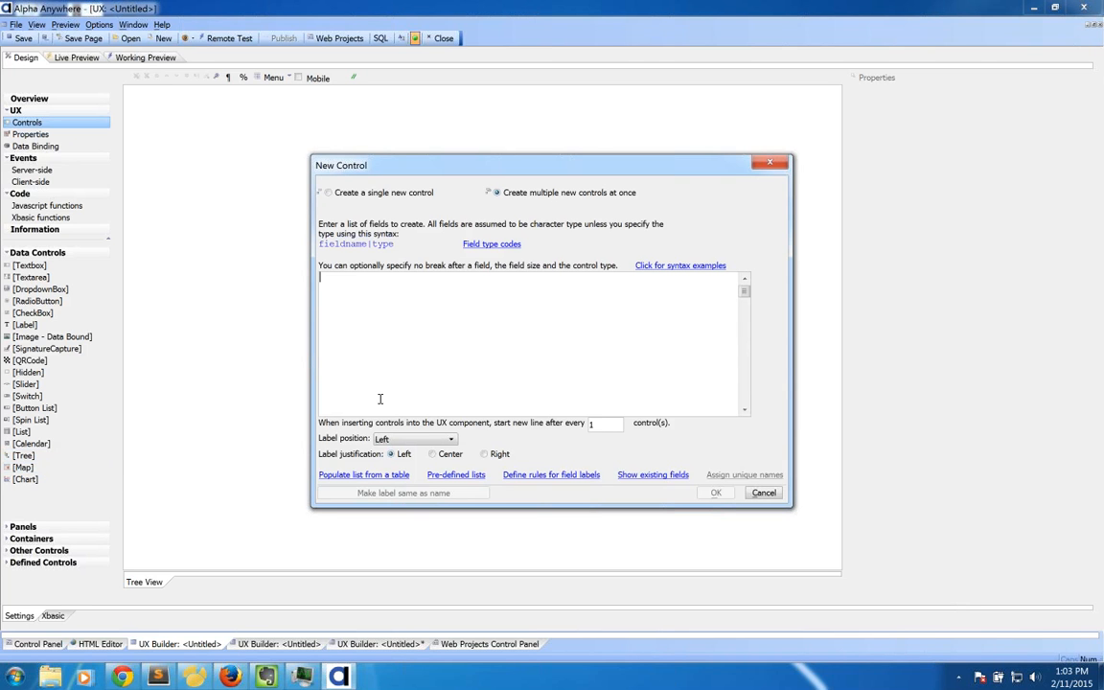
{"action": "type", "text": "map"}
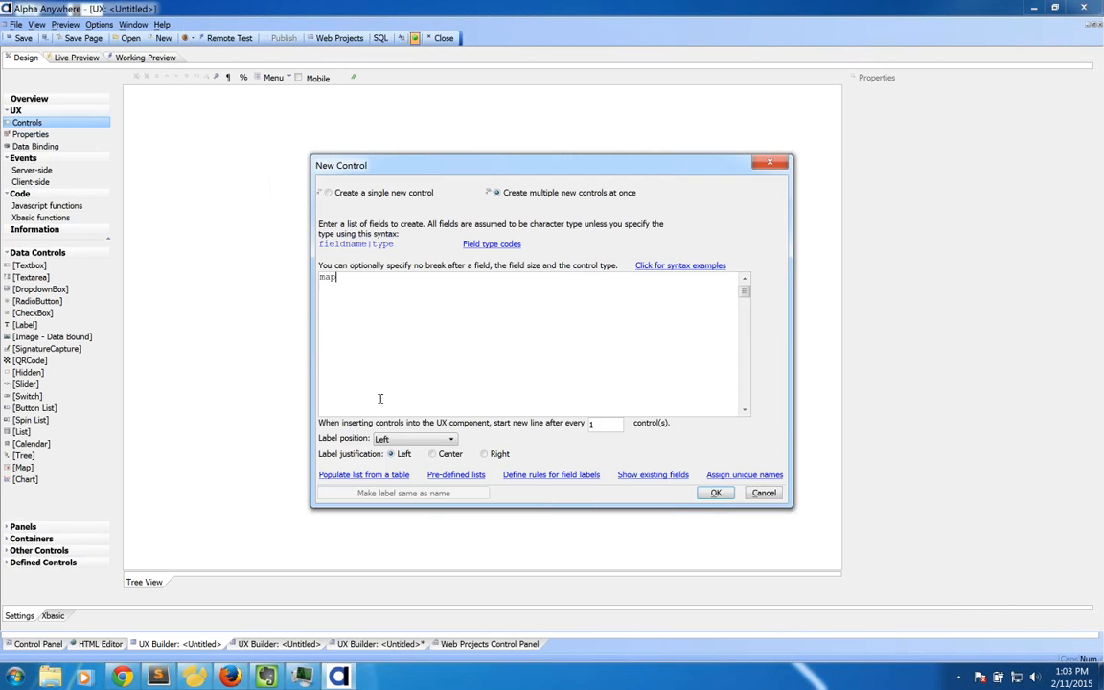
{"action": "left_click", "coordinate": [716, 492]}
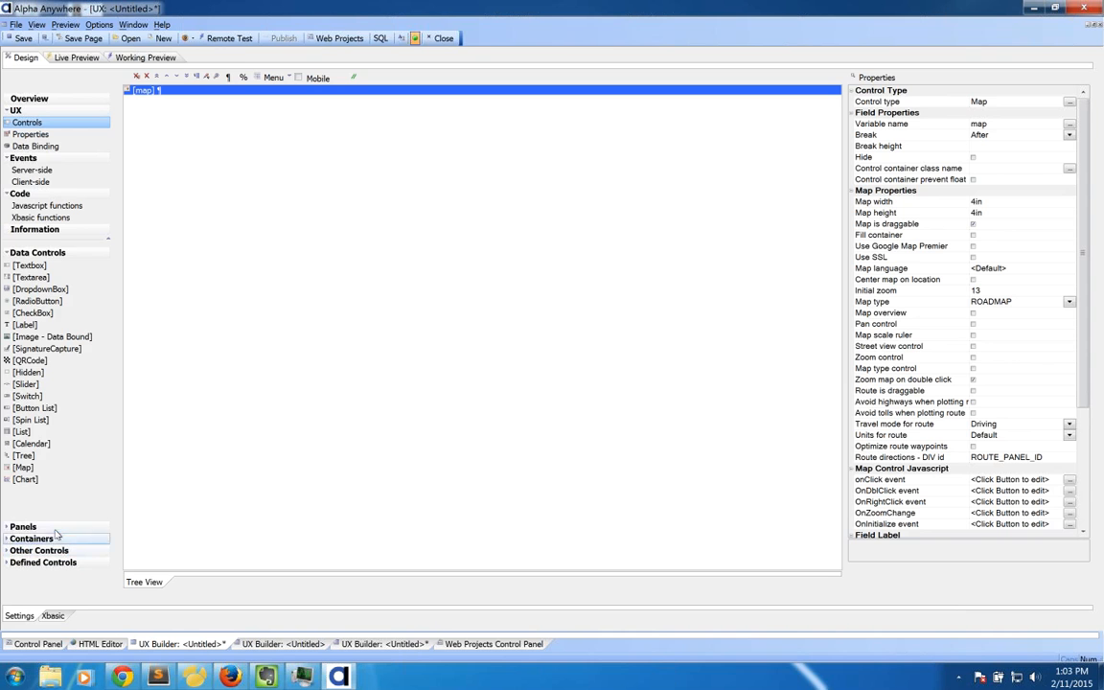
Step: Wrap the map control in a new panel card, PANELCARD_1
{"action": "left_click", "coordinate": [23, 526]}
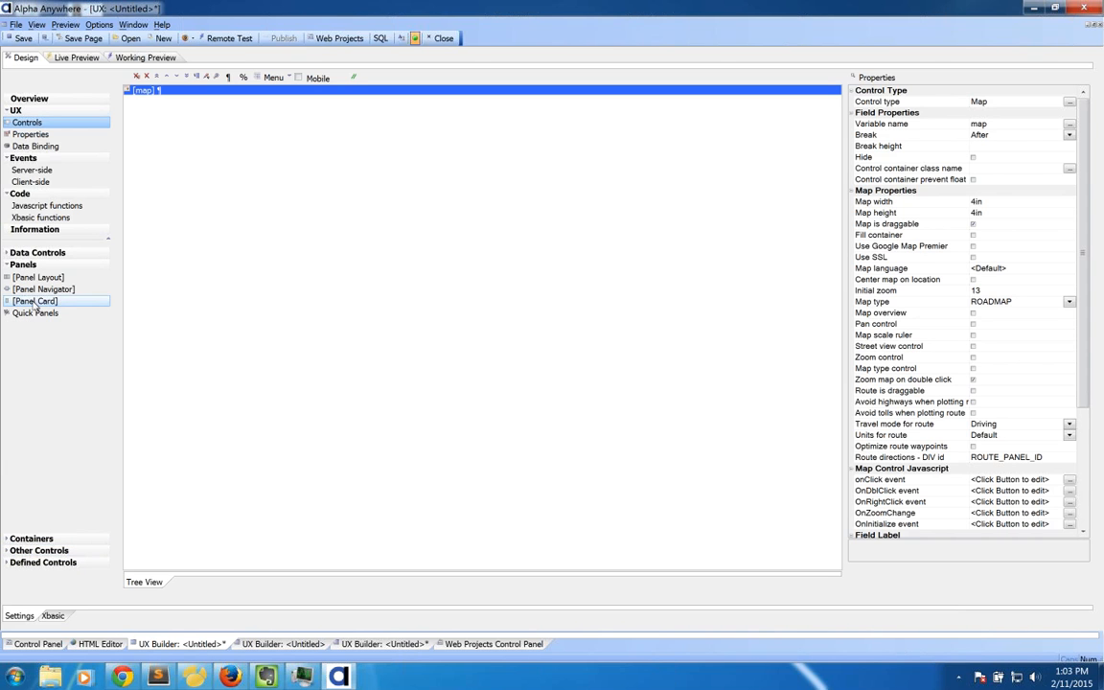
{"action": "left_click", "coordinate": [35, 301]}
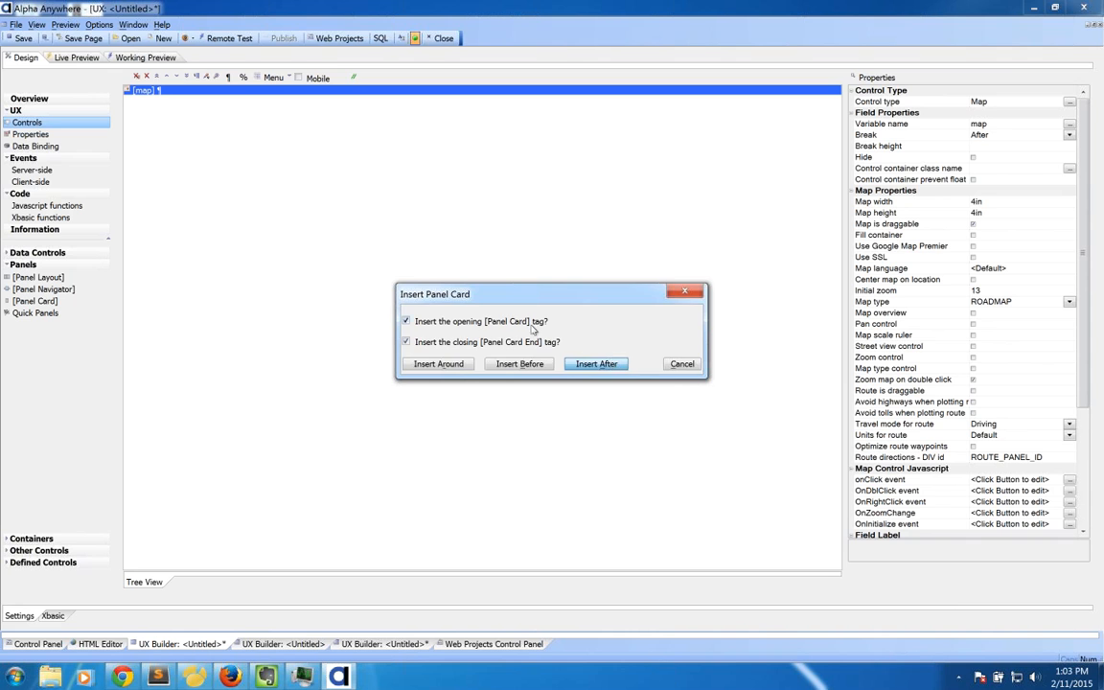
{"action": "left_click", "coordinate": [446, 364]}
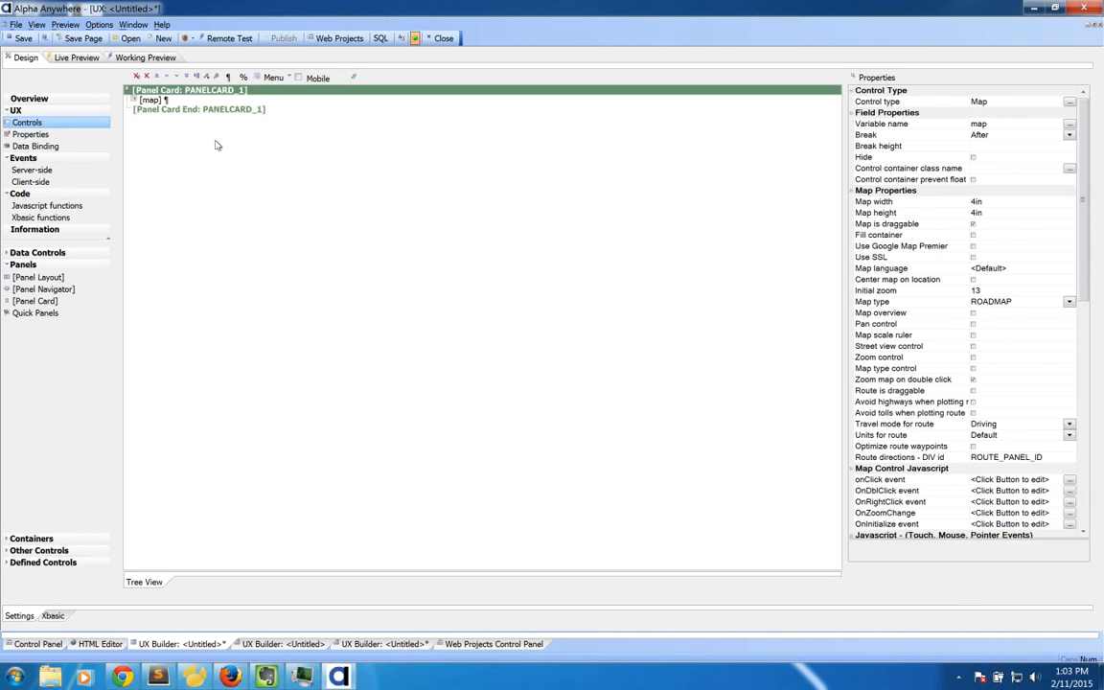
{"action": "left_click", "coordinate": [172, 92]}
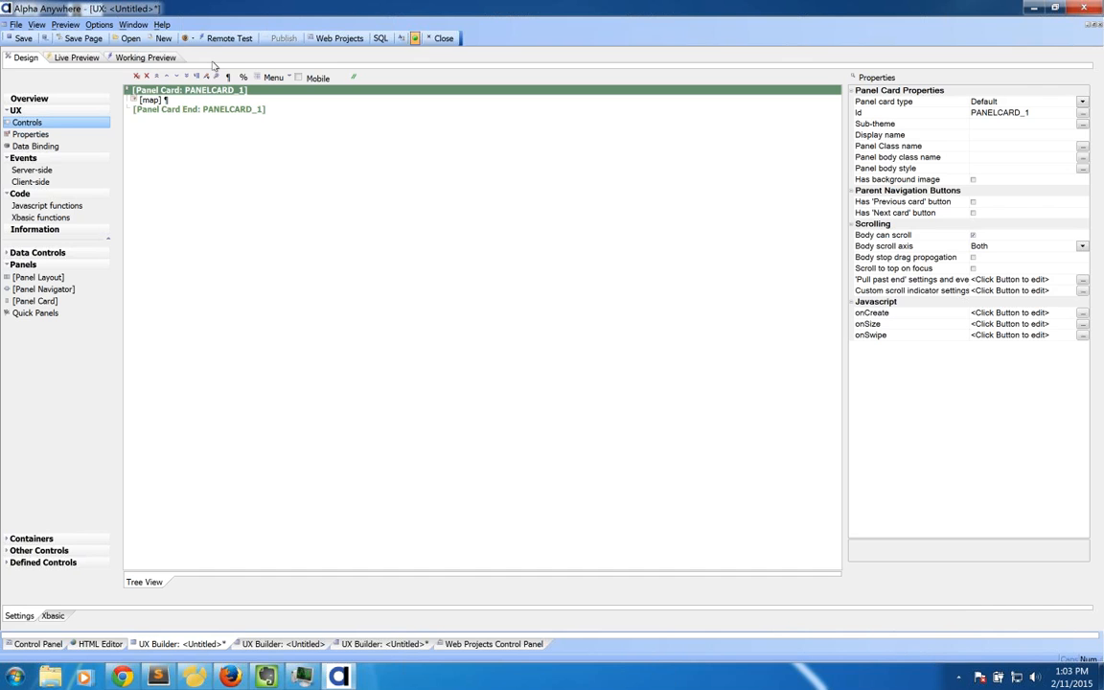
{"action": "left_click", "coordinate": [153, 99]}
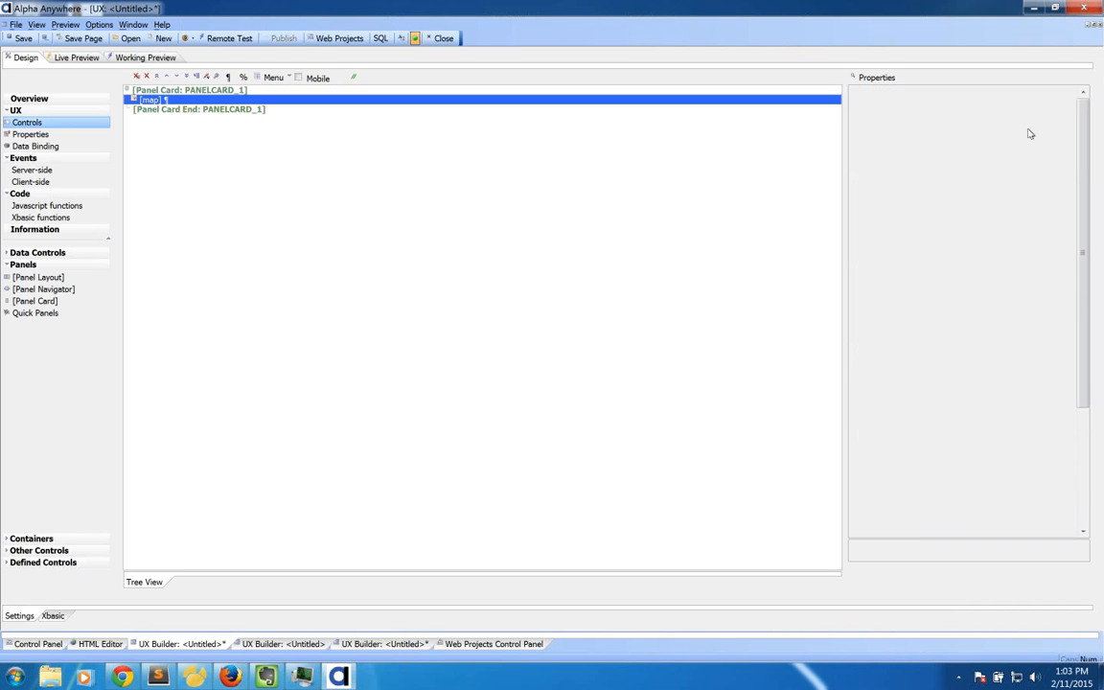
Step: Set the map to fill its panel card container
{"action": "left_click", "coordinate": [973, 235]}
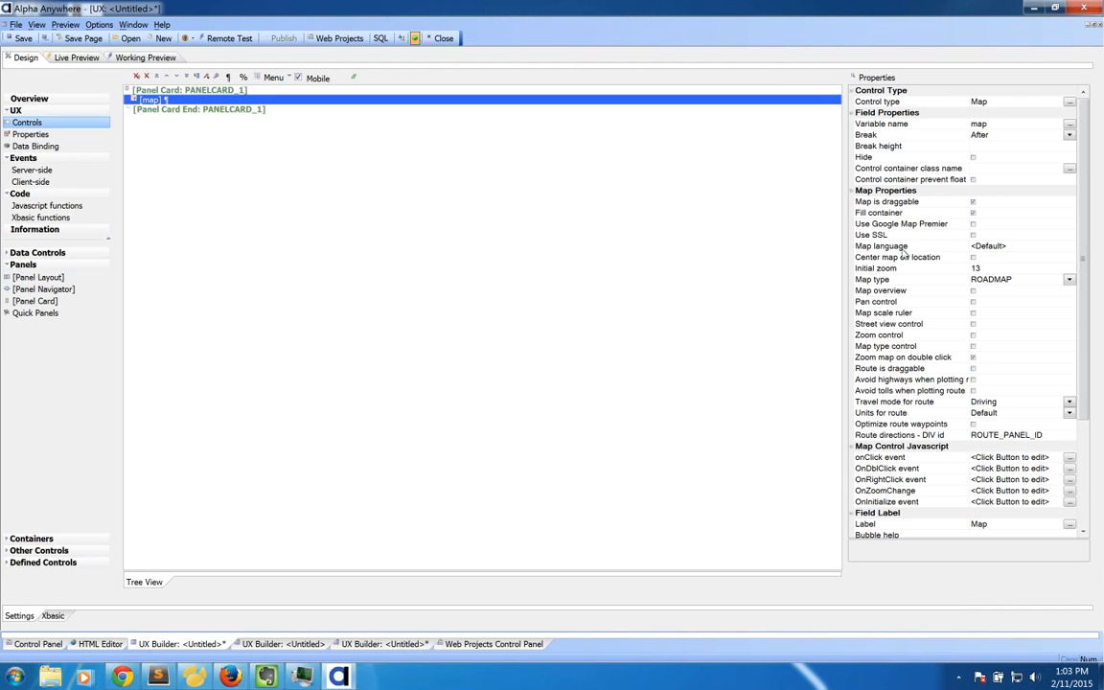
{"action": "left_click_drag", "start_coordinate": [1084, 261], "coordinate": [1088, 383]}
{"action": "scroll", "coordinate": [936, 362], "scroll_direction": "up", "scroll_amount": 3}
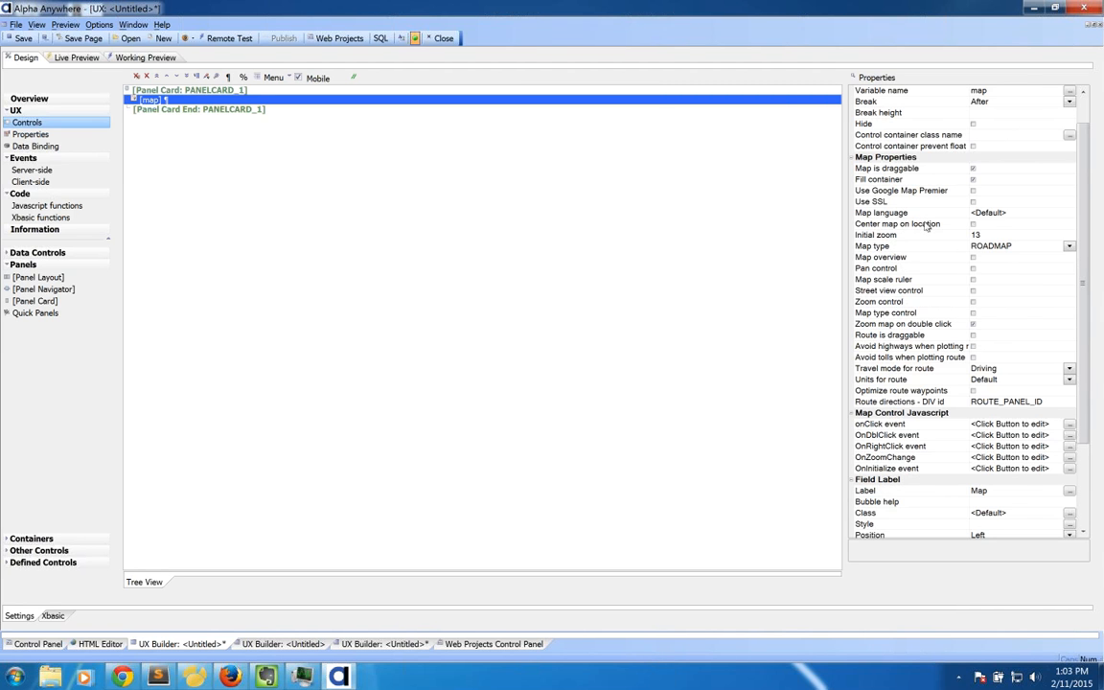
{"action": "left_click", "coordinate": [973, 225]}
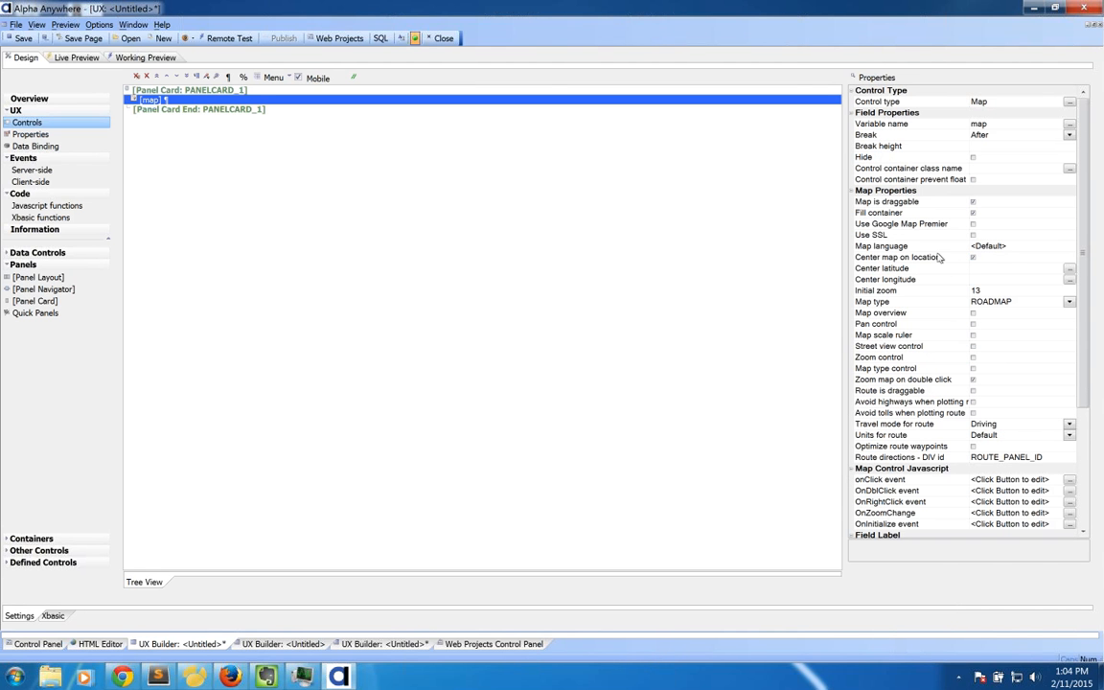
Step: Check the center latitude/longitude settings, turn Center map on location off, and start another panel card
{"action": "left_click", "coordinate": [930, 268]}
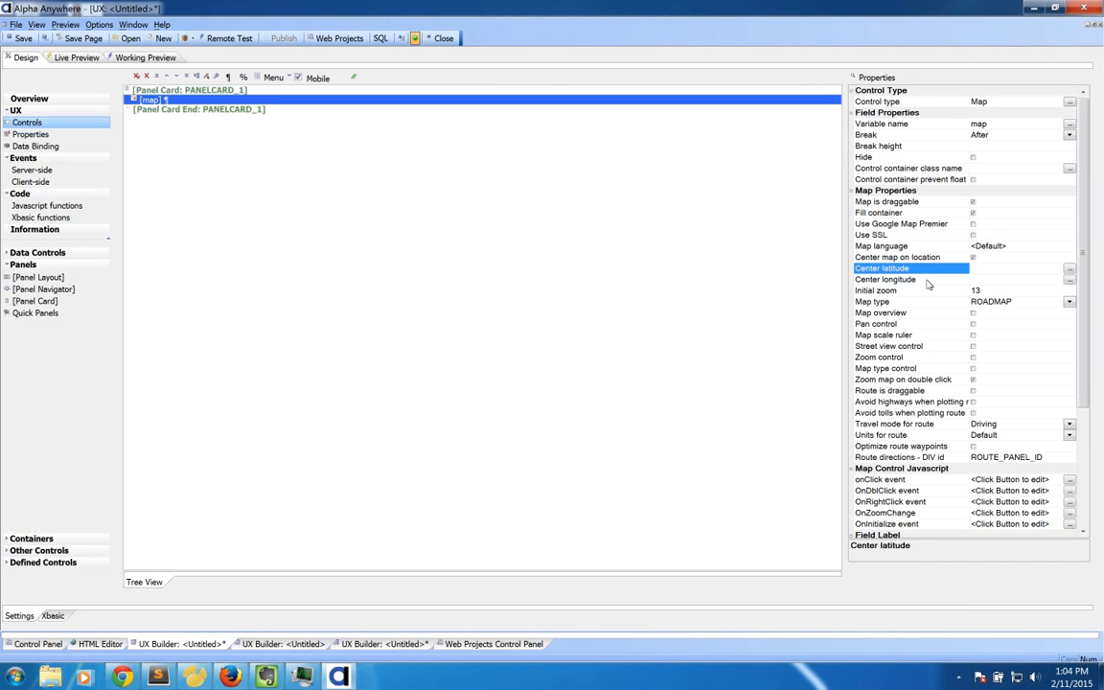
{"action": "left_click", "coordinate": [926, 279]}
{"action": "left_click", "coordinate": [928, 271]}
{"action": "left_click", "coordinate": [927, 278]}
{"action": "left_click", "coordinate": [929, 270]}
{"action": "left_click", "coordinate": [929, 279]}
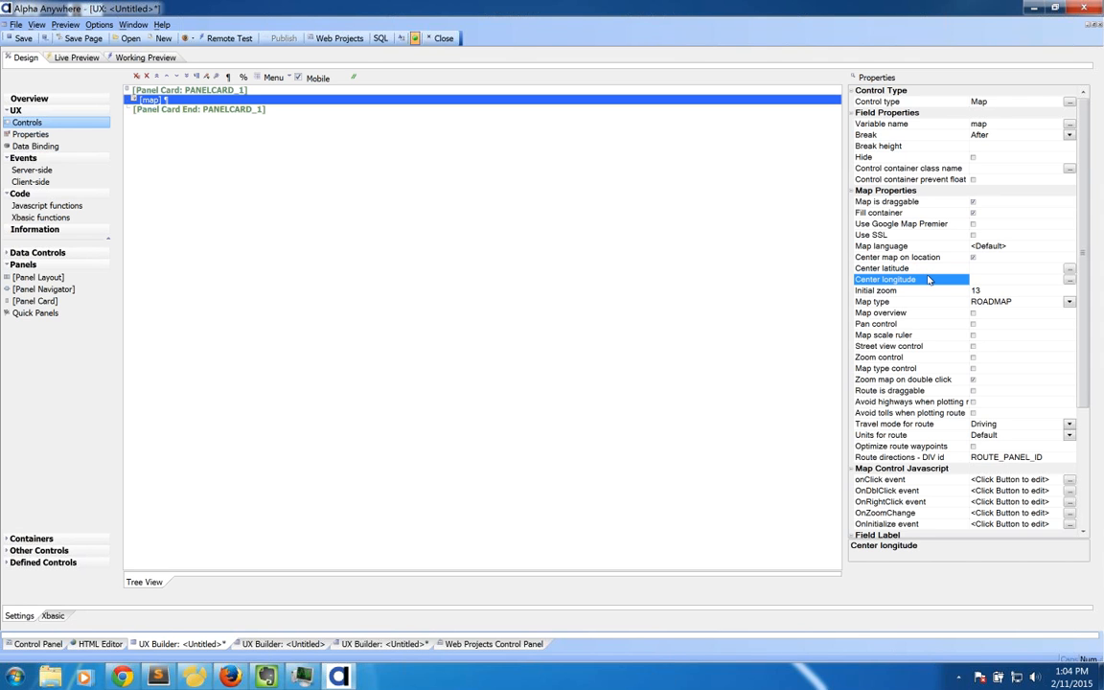
{"action": "left_click", "coordinate": [929, 270]}
{"action": "left_click", "coordinate": [929, 279]}
{"action": "left_click", "coordinate": [930, 270]}
{"action": "left_click", "coordinate": [951, 260]}
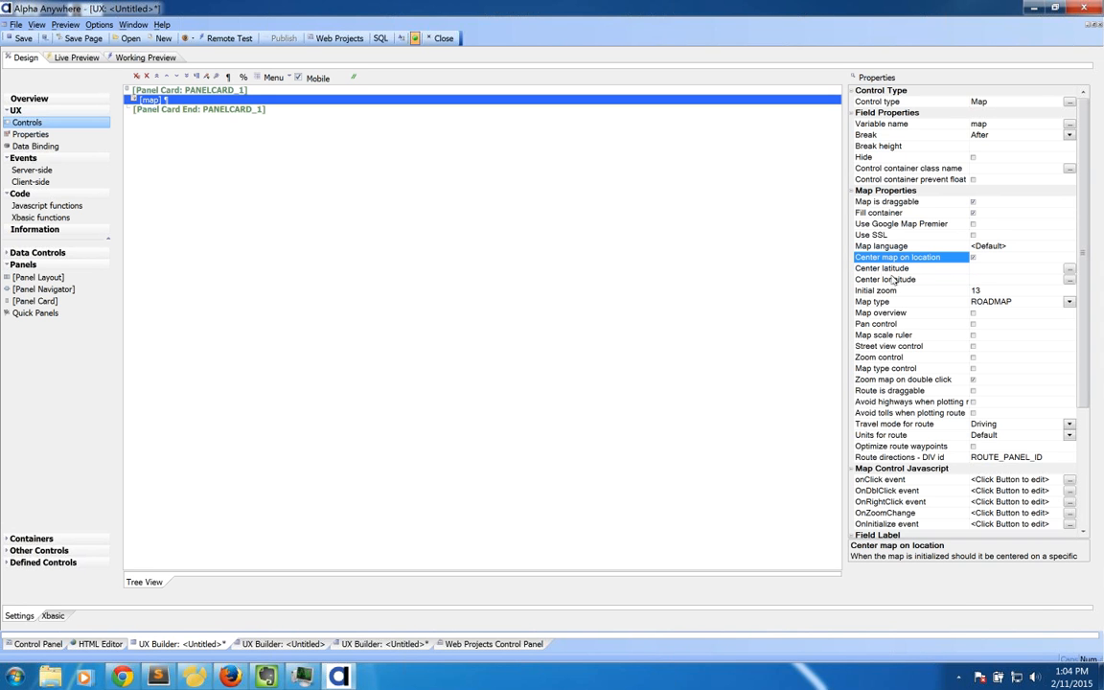
{"action": "left_click", "coordinate": [972, 257]}
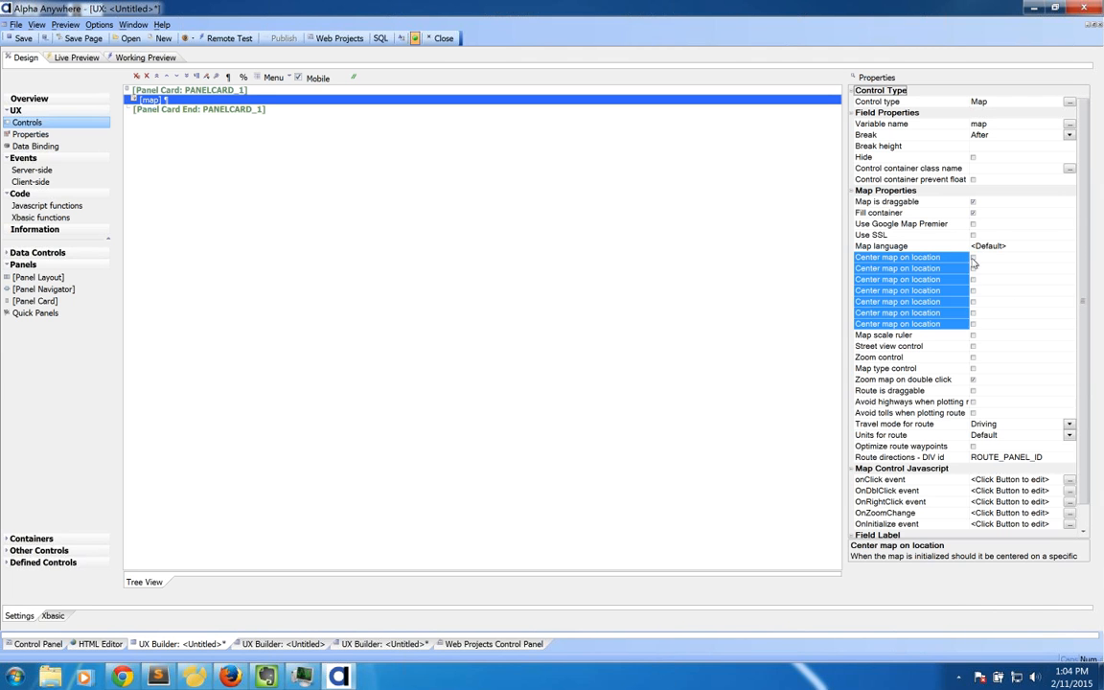
{"action": "left_click", "coordinate": [168, 110]}
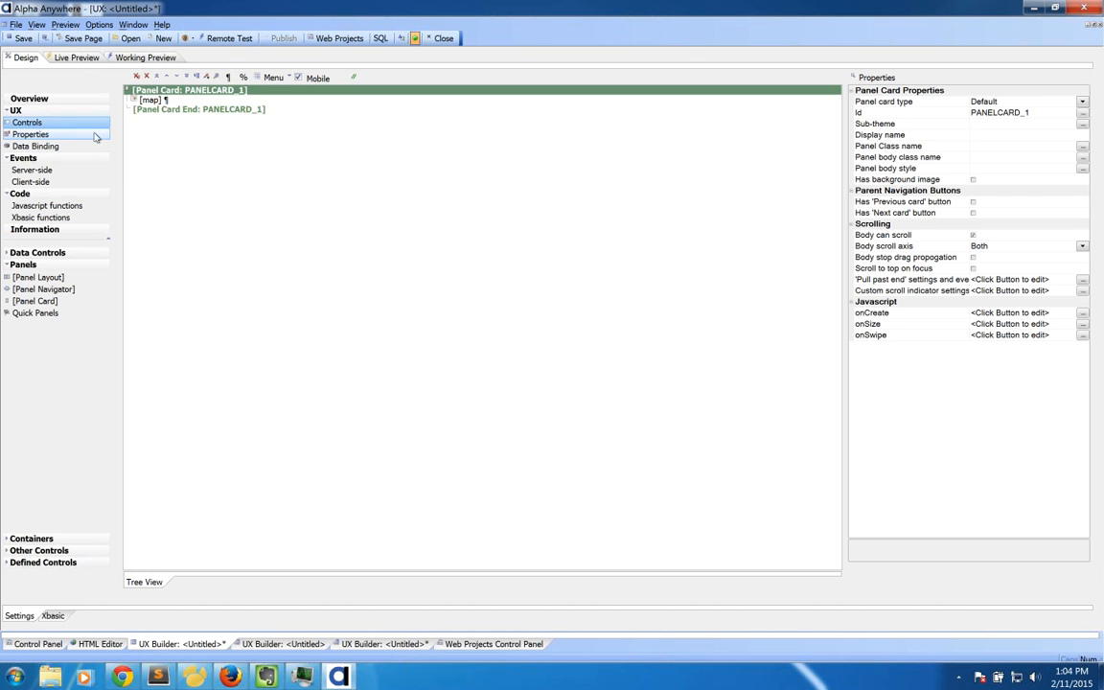
{"action": "double_click", "coordinate": [39, 301]}
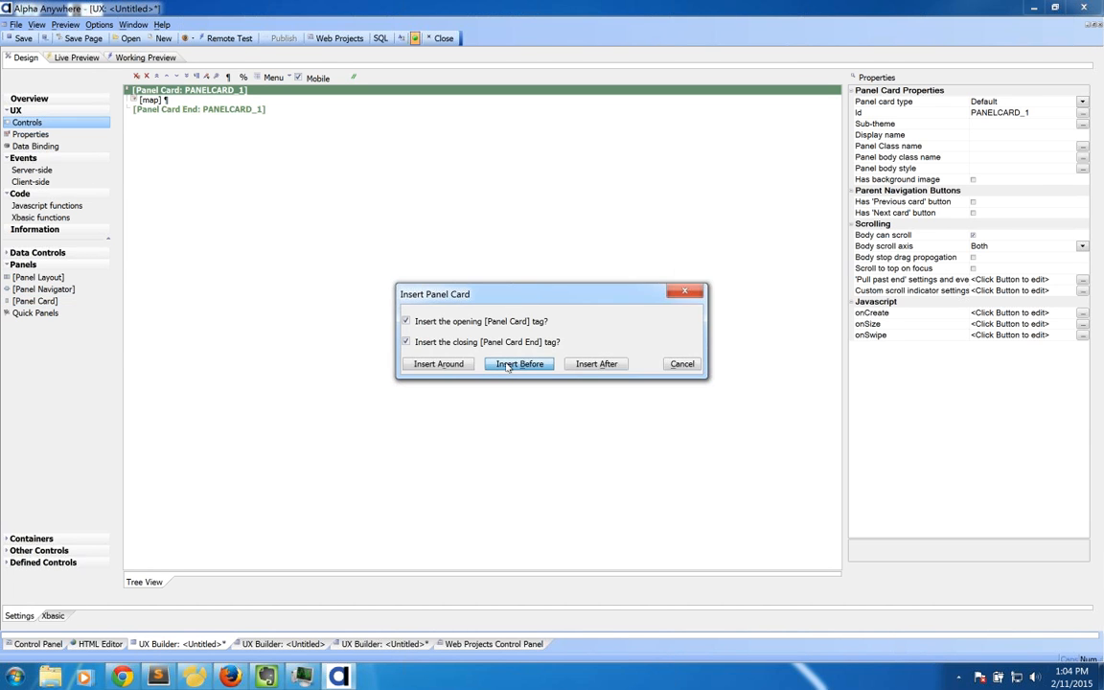
Step: Insert a panel card before the map card holding textboxes address, city, state and zip
{"action": "left_click", "coordinate": [508, 364]}
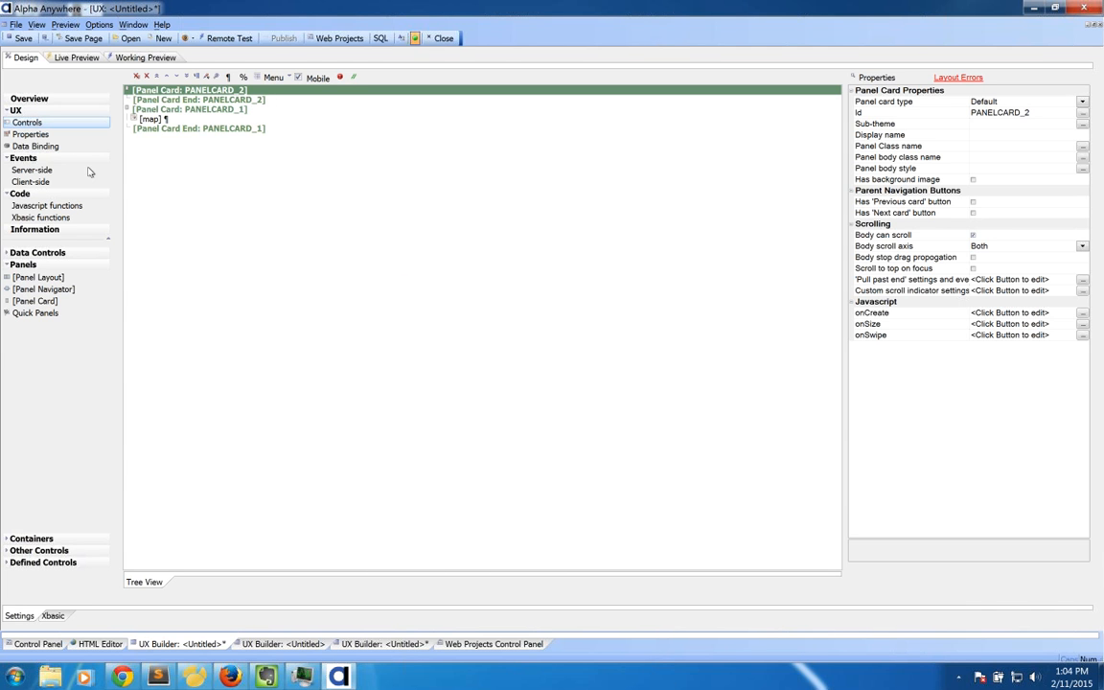
{"action": "left_click", "coordinate": [63, 253]}
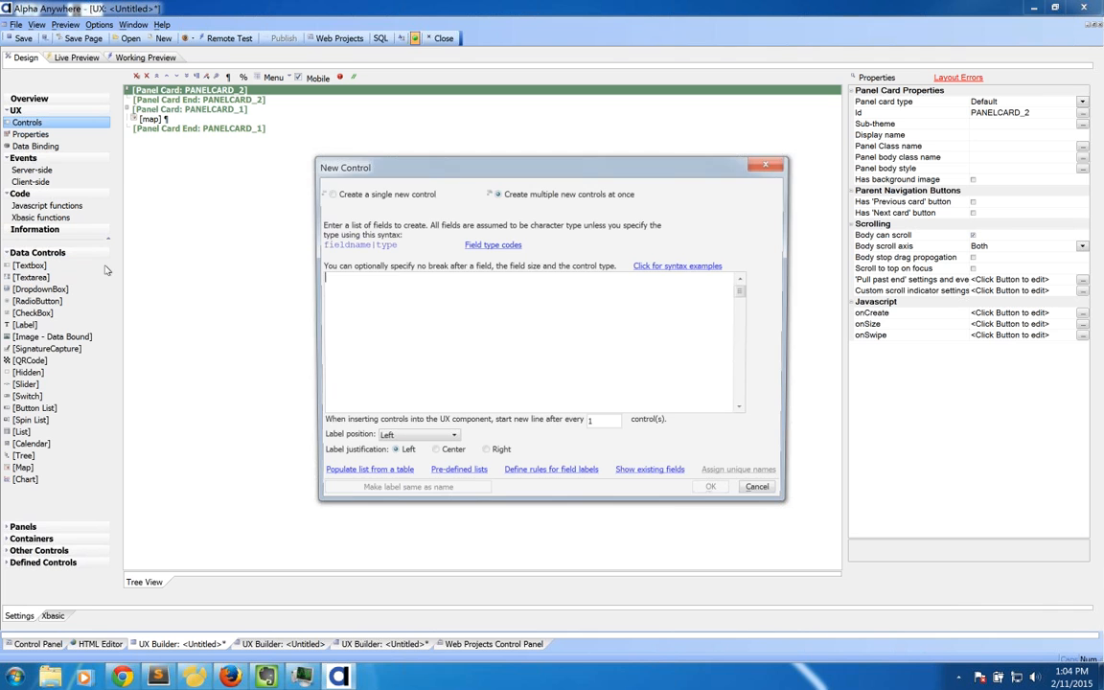
{"action": "type", "text": "address"}
{"action": "key", "text": "Return"}
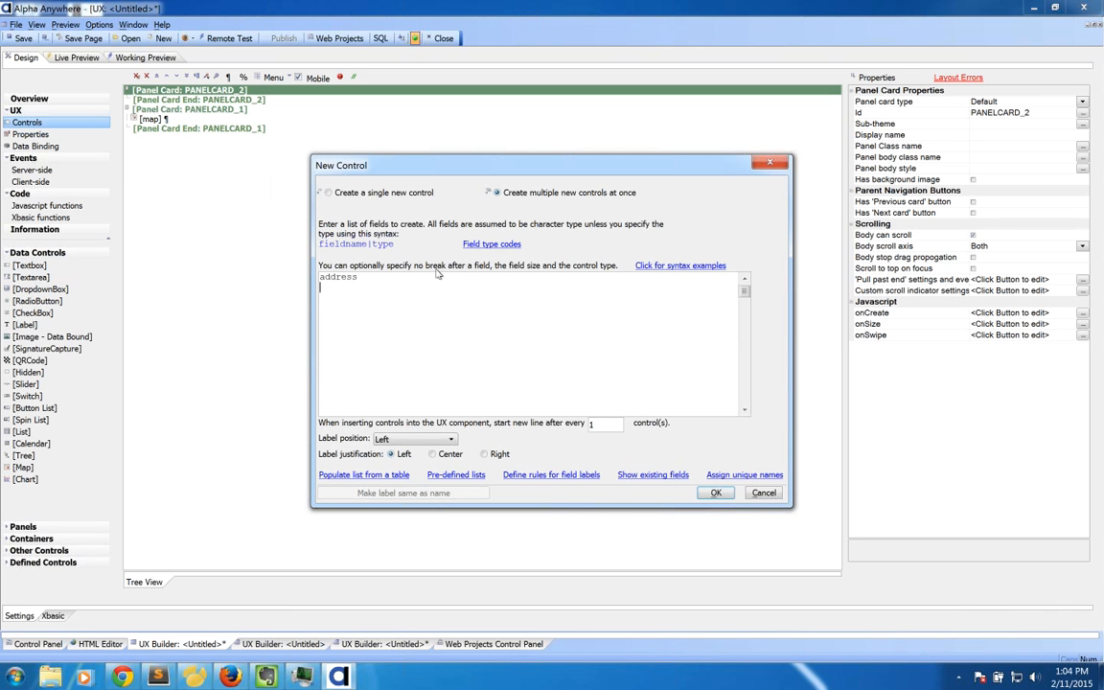
{"action": "type", "text": "city"}
{"action": "key", "text": "Return"}
{"action": "type", "text": "state"}
{"action": "key", "text": "Return"}
{"action": "type", "text": "zip"}
{"action": "left_click", "coordinate": [714, 492]}
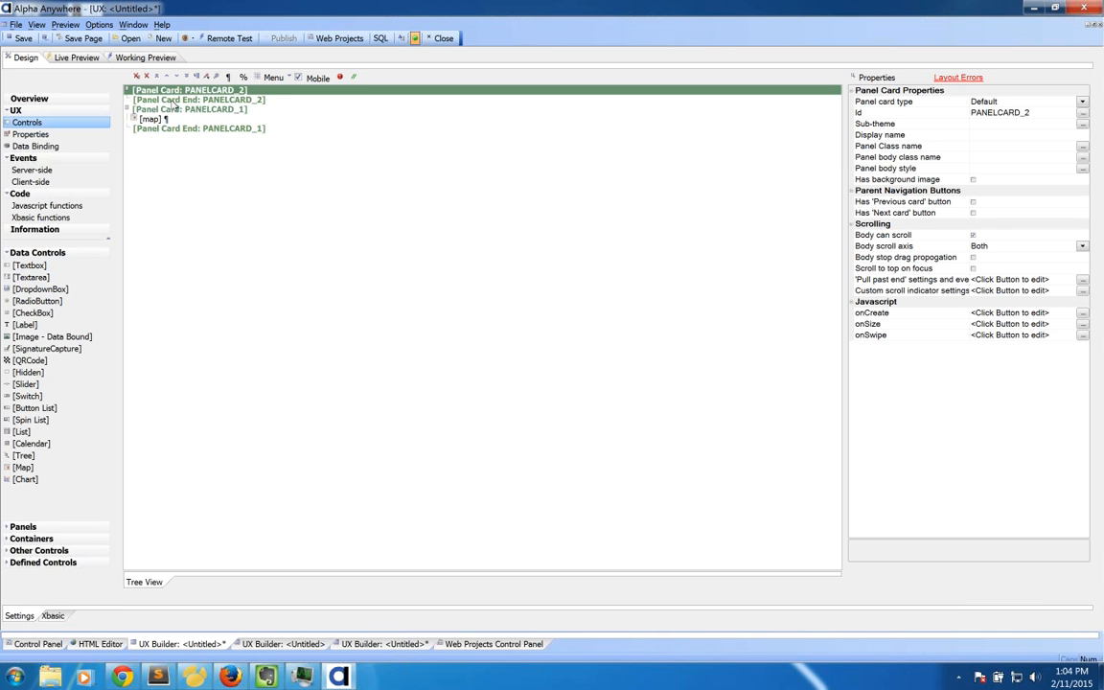
{"action": "left_click", "coordinate": [989, 145]}
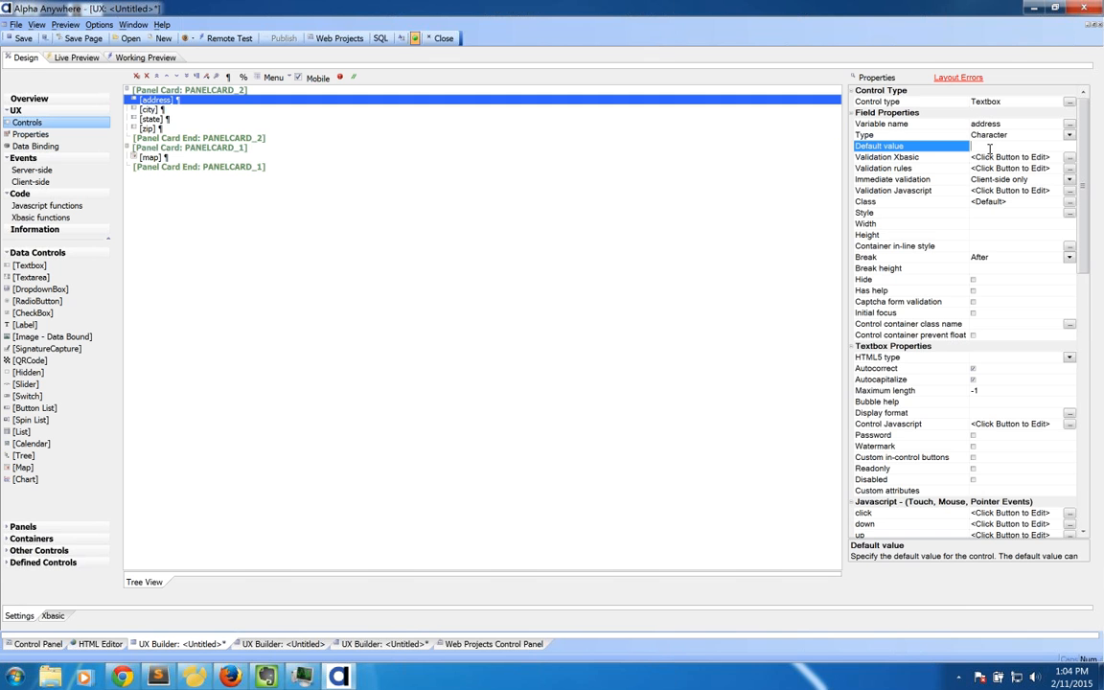
Step: Wrap both panel cards in a carousel panel navigator, PANELNAVIGATOR_1
{"action": "left_click", "coordinate": [186, 90]}
{"action": "key", "text": "ctrl+a"}
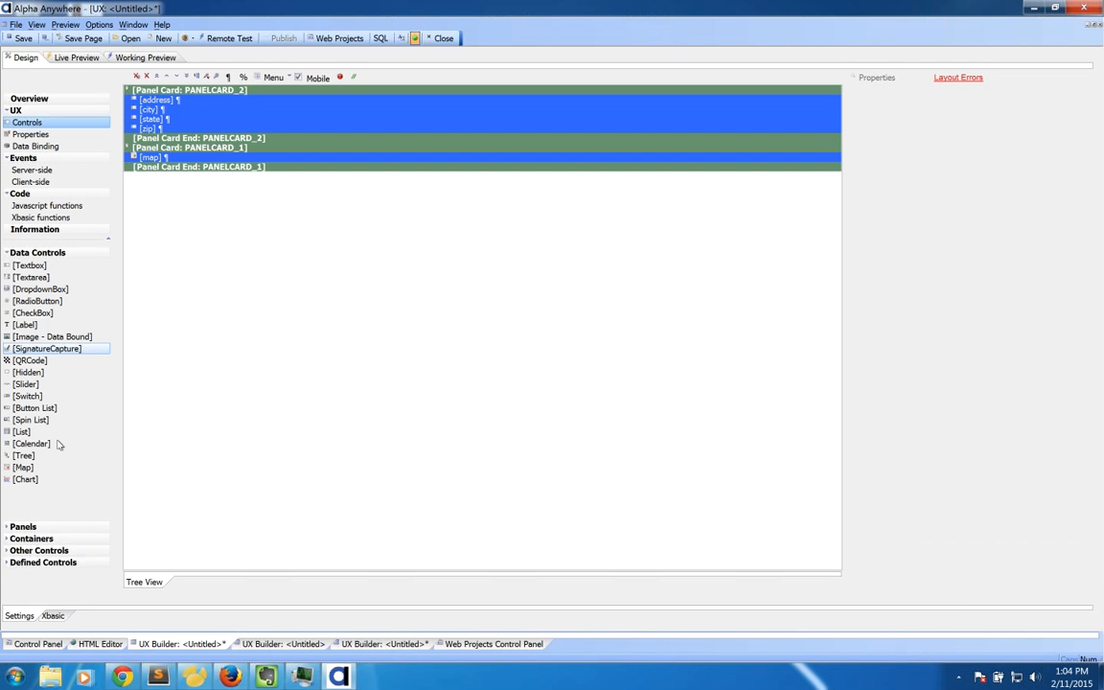
{"action": "left_click", "coordinate": [59, 552]}
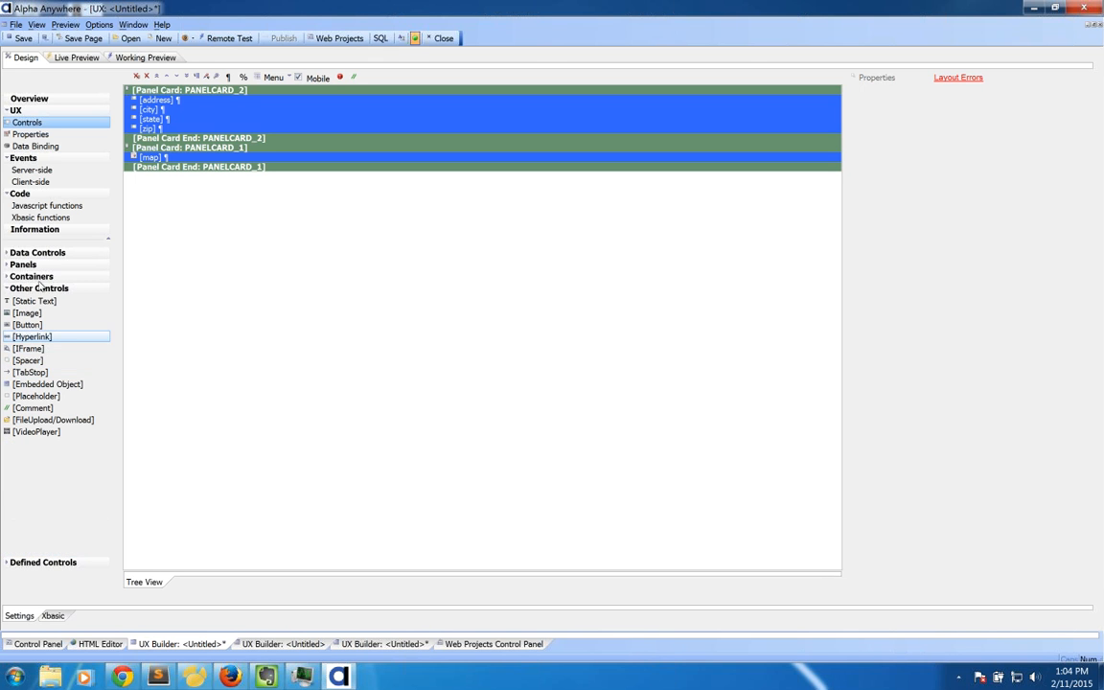
{"action": "left_click", "coordinate": [42, 264]}
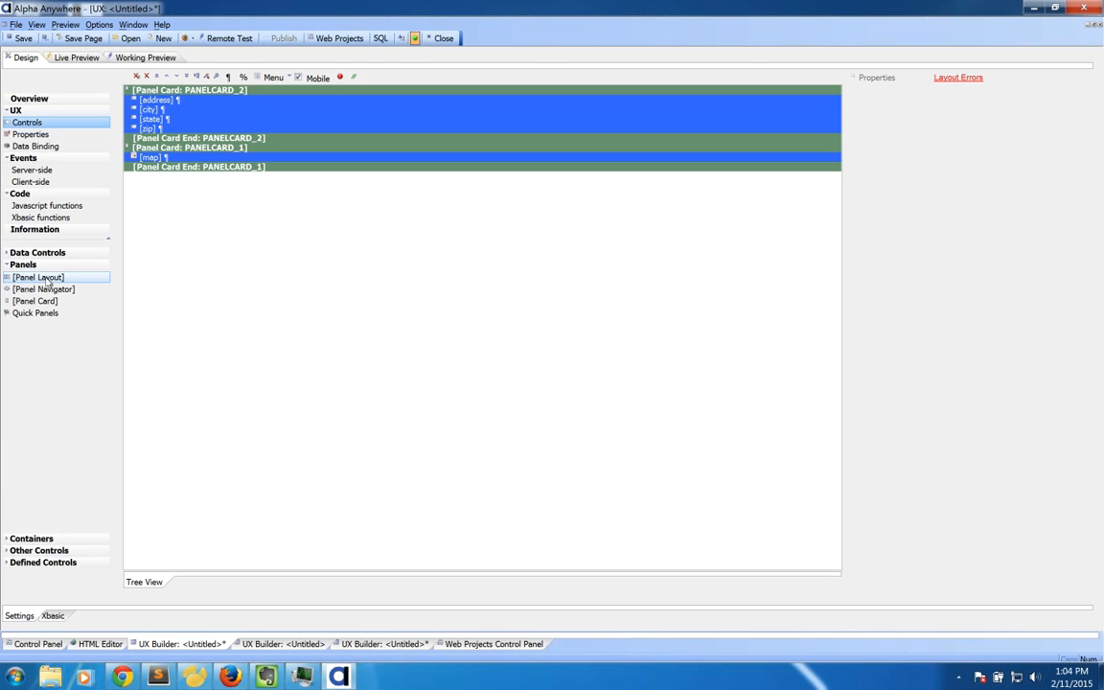
{"action": "double_click", "coordinate": [55, 289]}
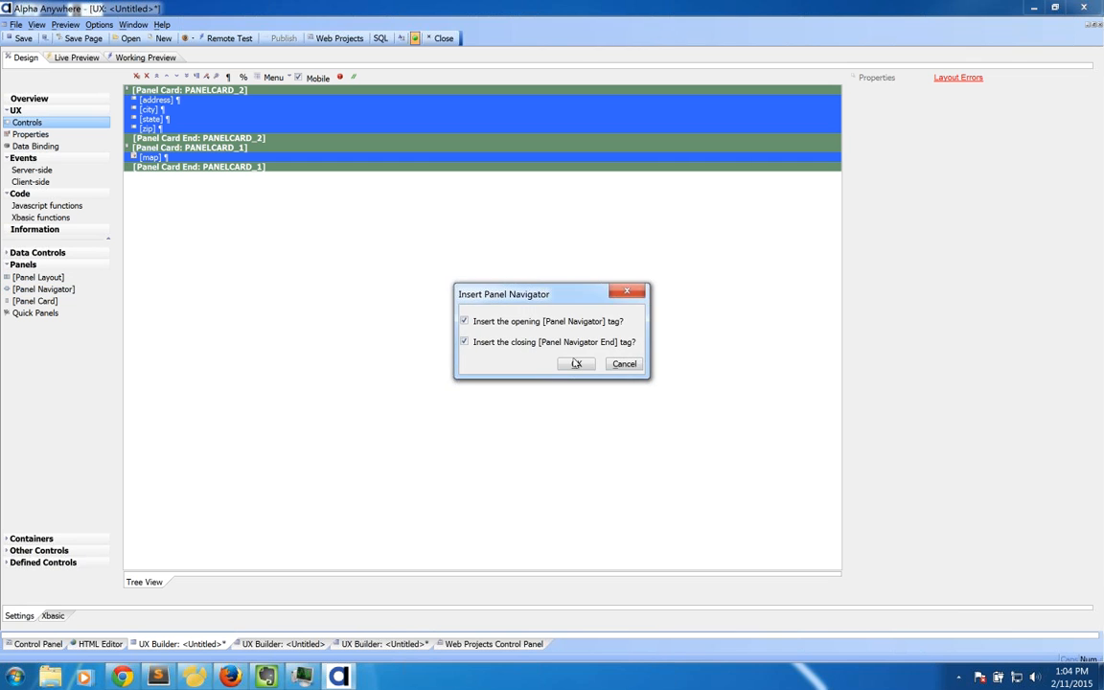
{"action": "left_click", "coordinate": [576, 363]}
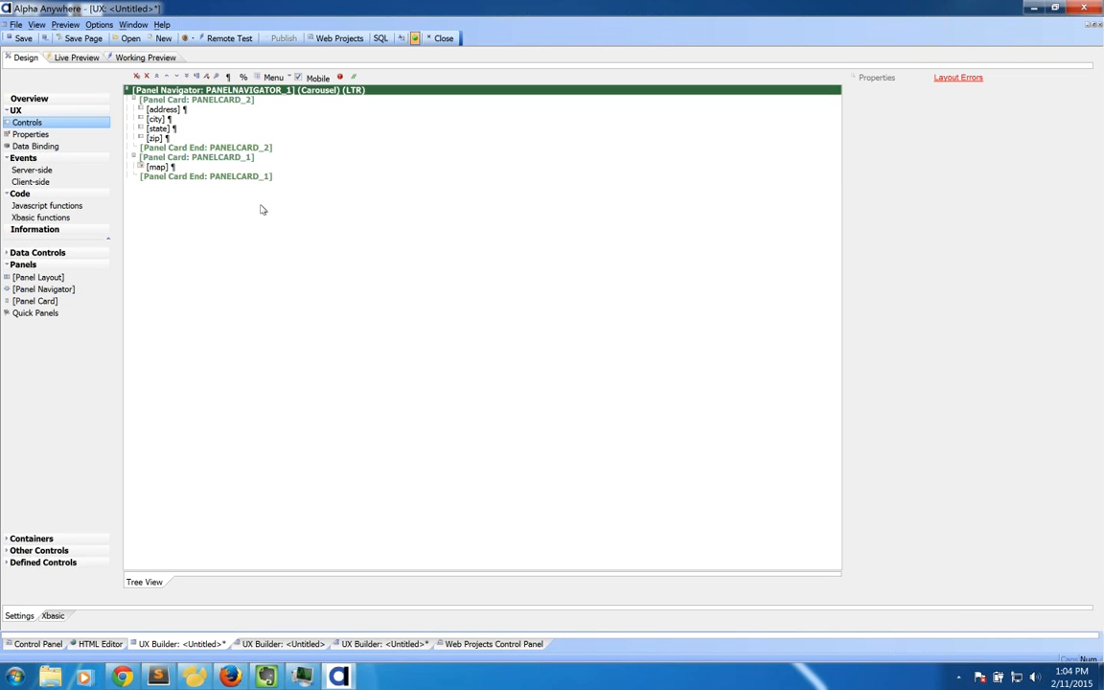
Step: Give the address field a default of '1000 main stree' and the city field 'Austin'
{"action": "left_click", "coordinate": [163, 109]}
{"action": "left_click", "coordinate": [985, 146]}
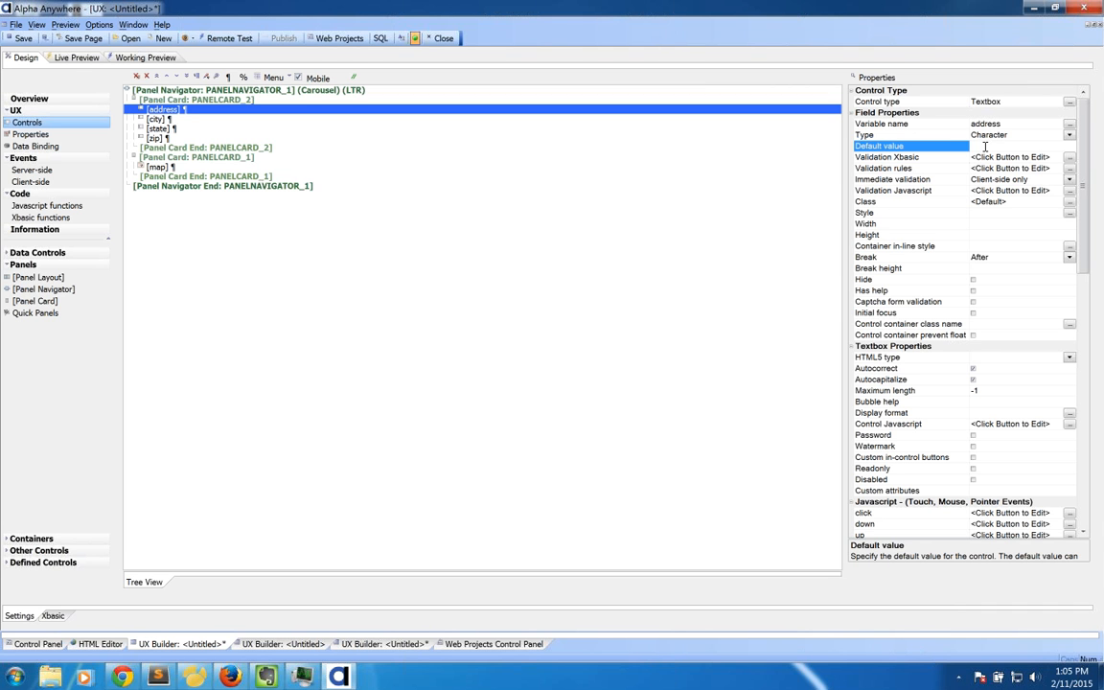
{"action": "type", "text": "1000 main stree"}
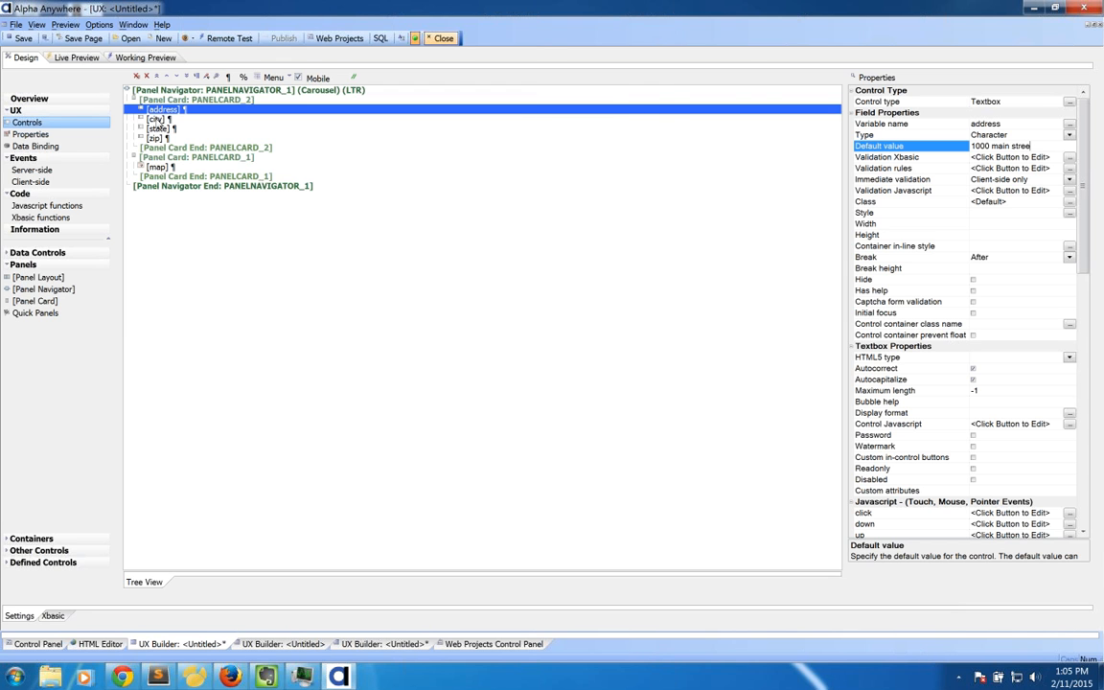
{"action": "left_click", "coordinate": [153, 118]}
{"action": "type", "text": "Austin"}
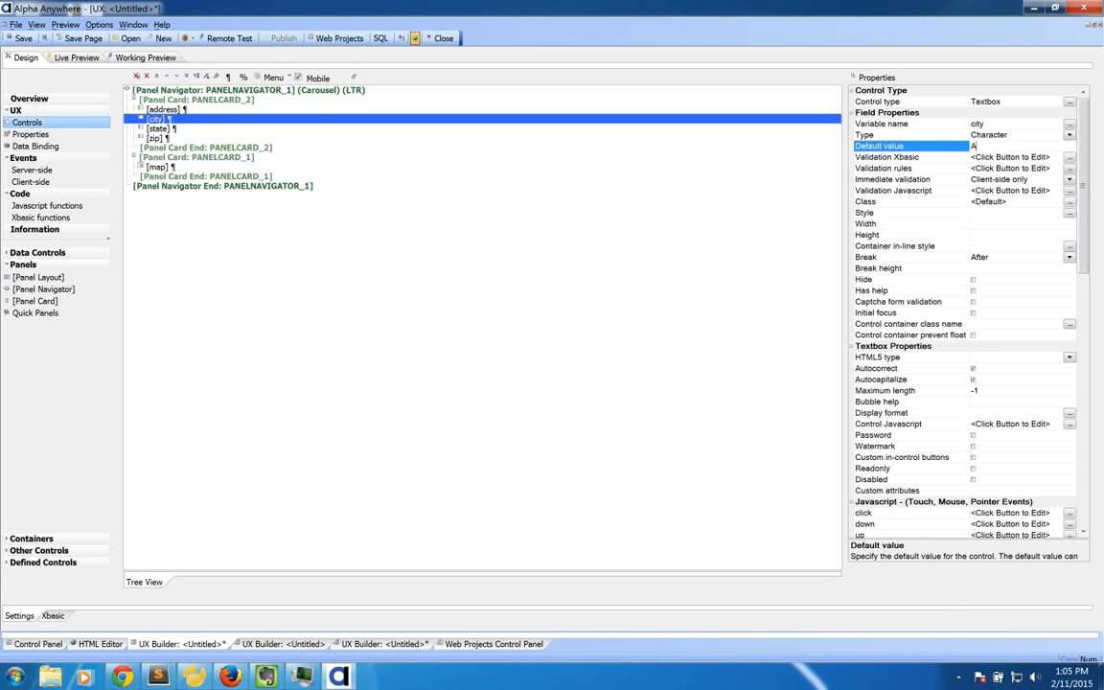
{"action": "key", "text": "Return"}
Step: Set the state field's default value to Texas and the zip field's to 78746
{"action": "left_click", "coordinate": [154, 128]}
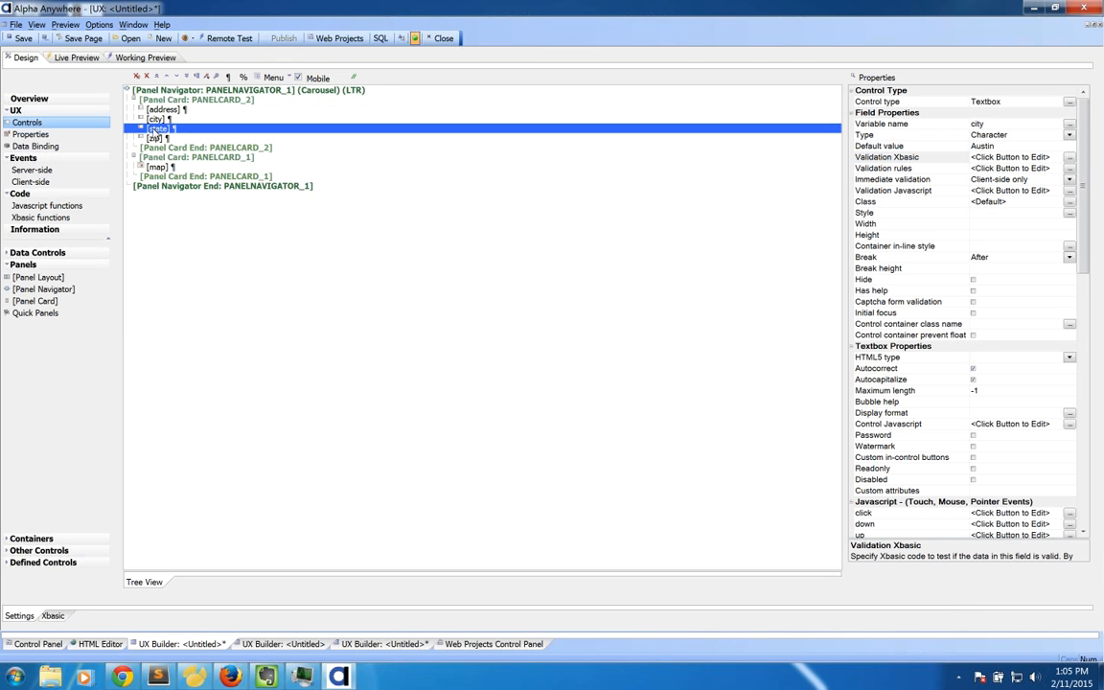
{"action": "left_click", "coordinate": [1004, 144]}
{"action": "type", "text": "Texas"}
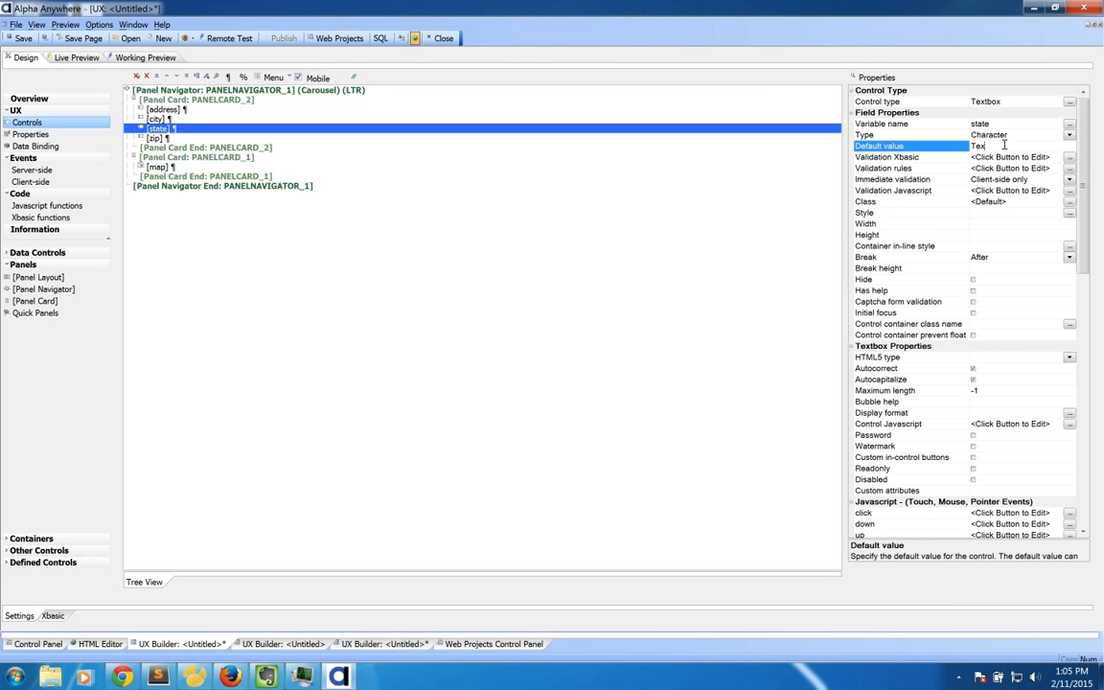
{"action": "key", "text": "Return"}
{"action": "left_click", "coordinate": [154, 138]}
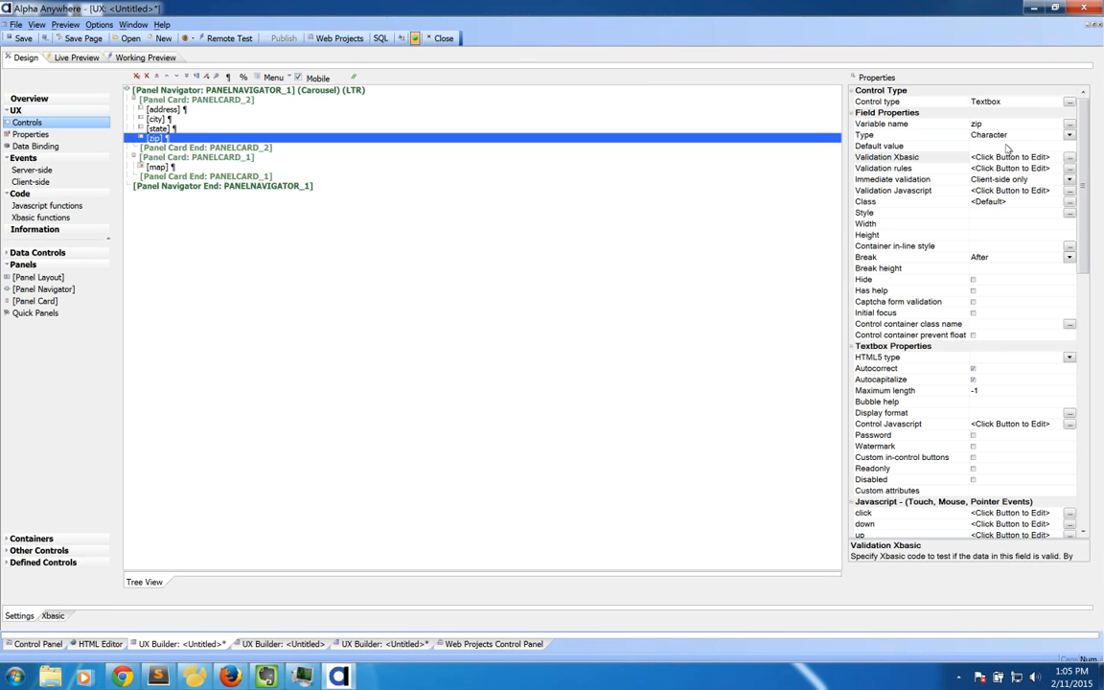
{"action": "left_click", "coordinate": [1004, 145]}
{"action": "type", "text": "787"}
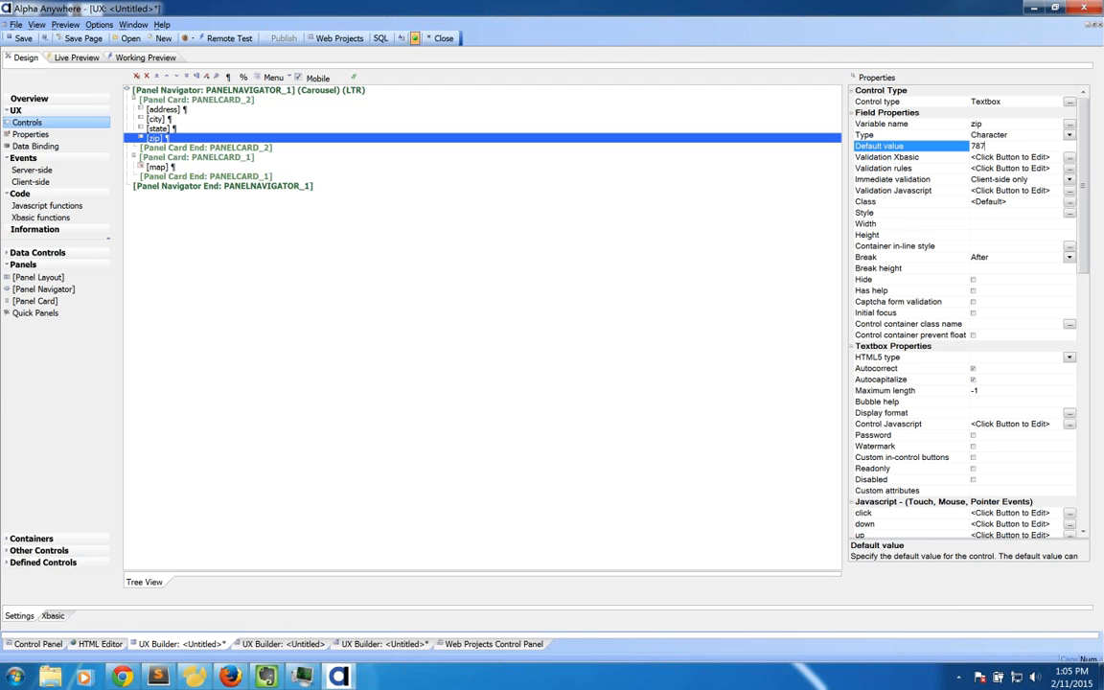
{"action": "type", "text": "46"}
{"action": "key", "text": "Return"}
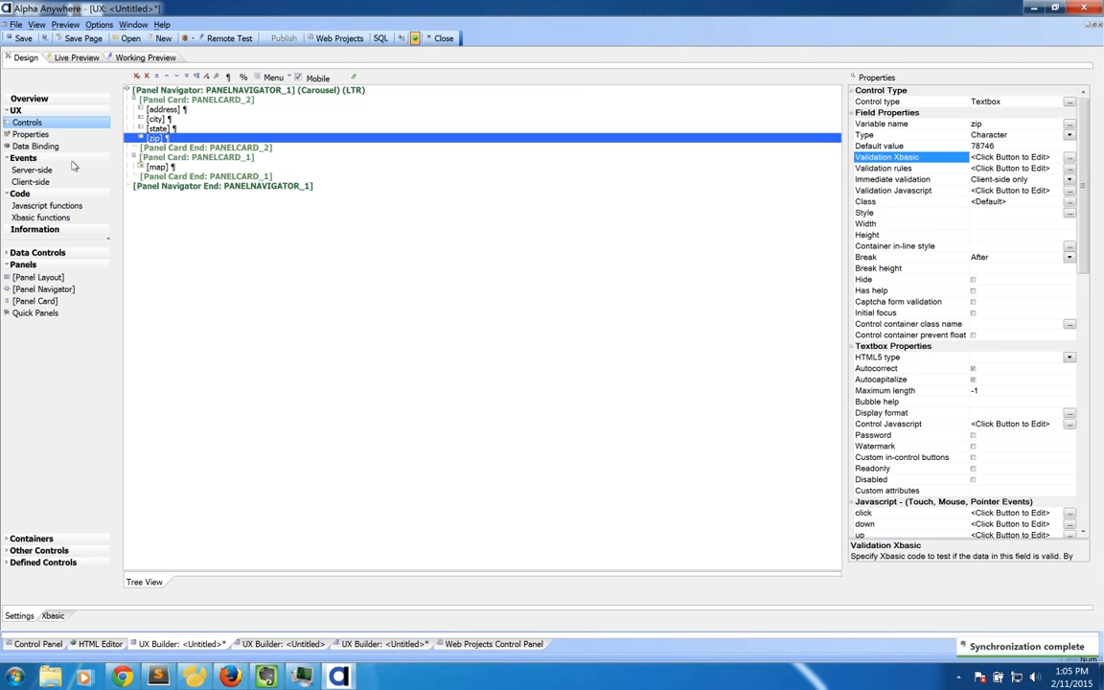
Step: Insert a button after zip with a Google Map Method click action that adds a marker
{"action": "left_click", "coordinate": [63, 549]}
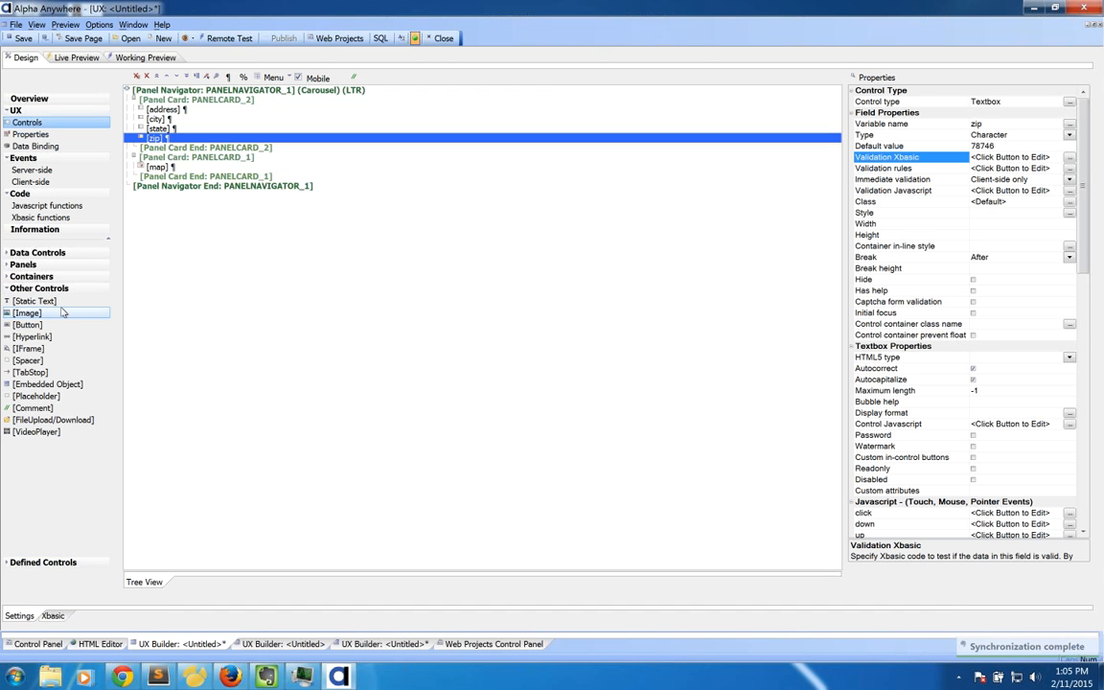
{"action": "left_click", "coordinate": [28, 325]}
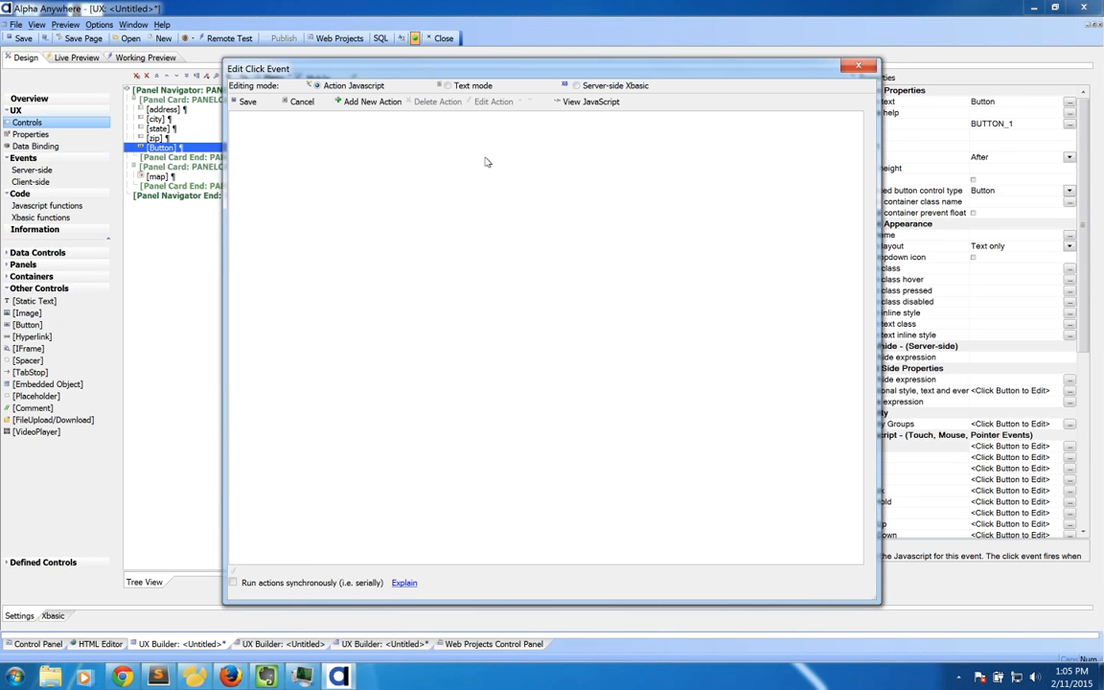
{"action": "left_click", "coordinate": [371, 101]}
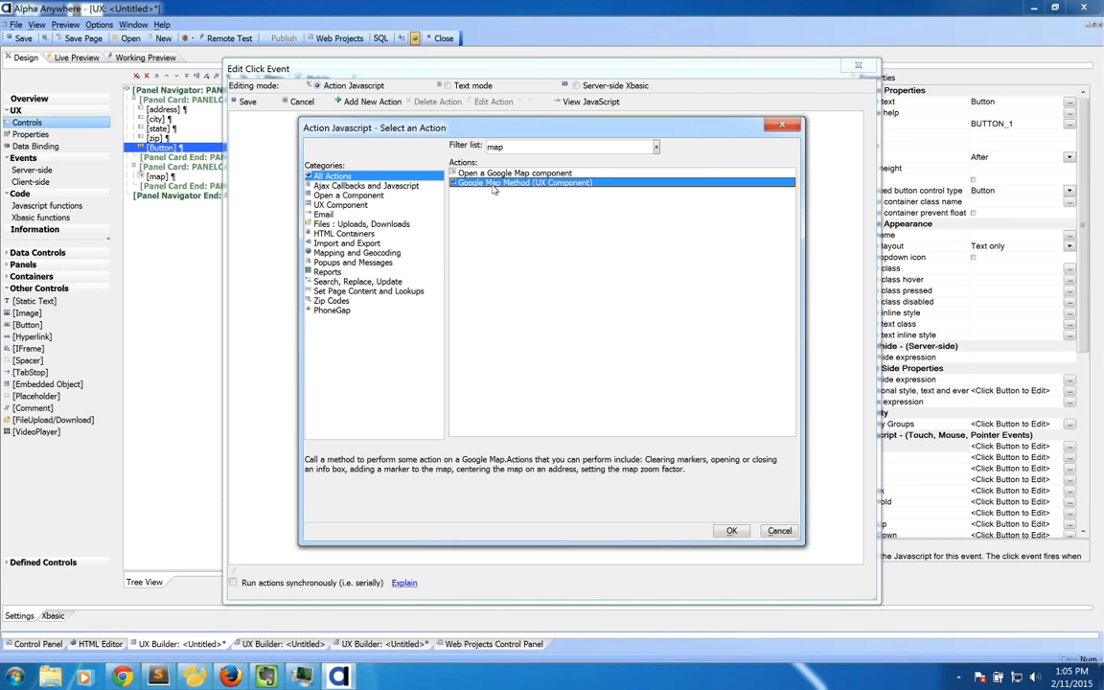
{"action": "left_click", "coordinate": [731, 530]}
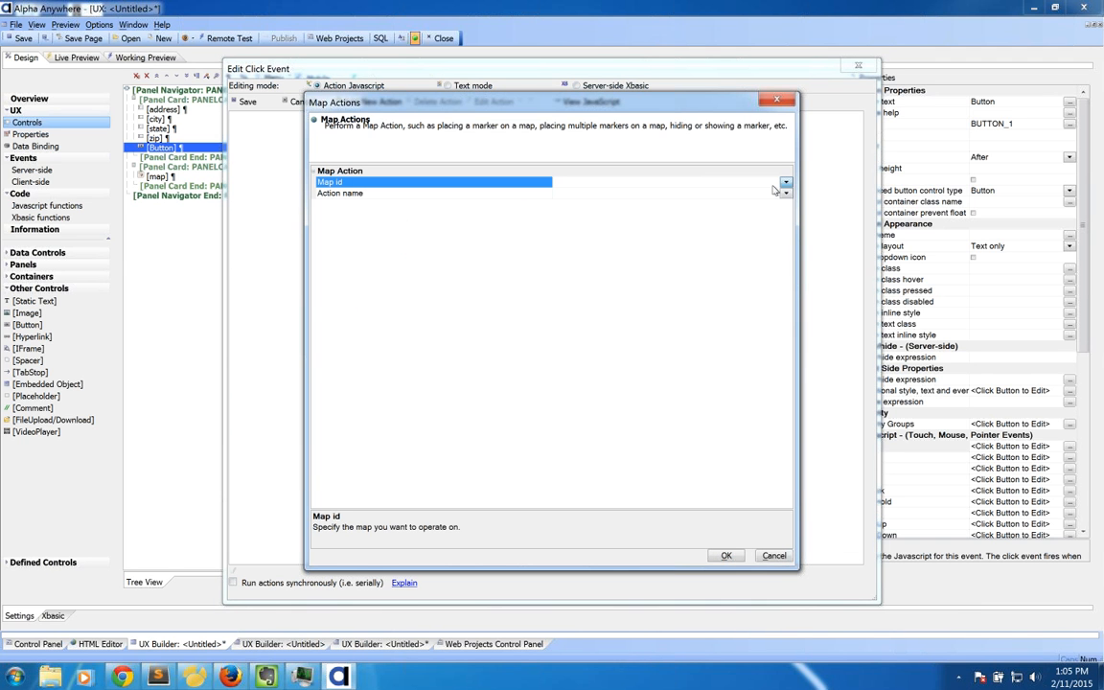
{"action": "left_click", "coordinate": [785, 183]}
{"action": "left_click", "coordinate": [690, 196]}
{"action": "left_click", "coordinate": [785, 193]}
{"action": "left_click", "coordinate": [657, 202]}
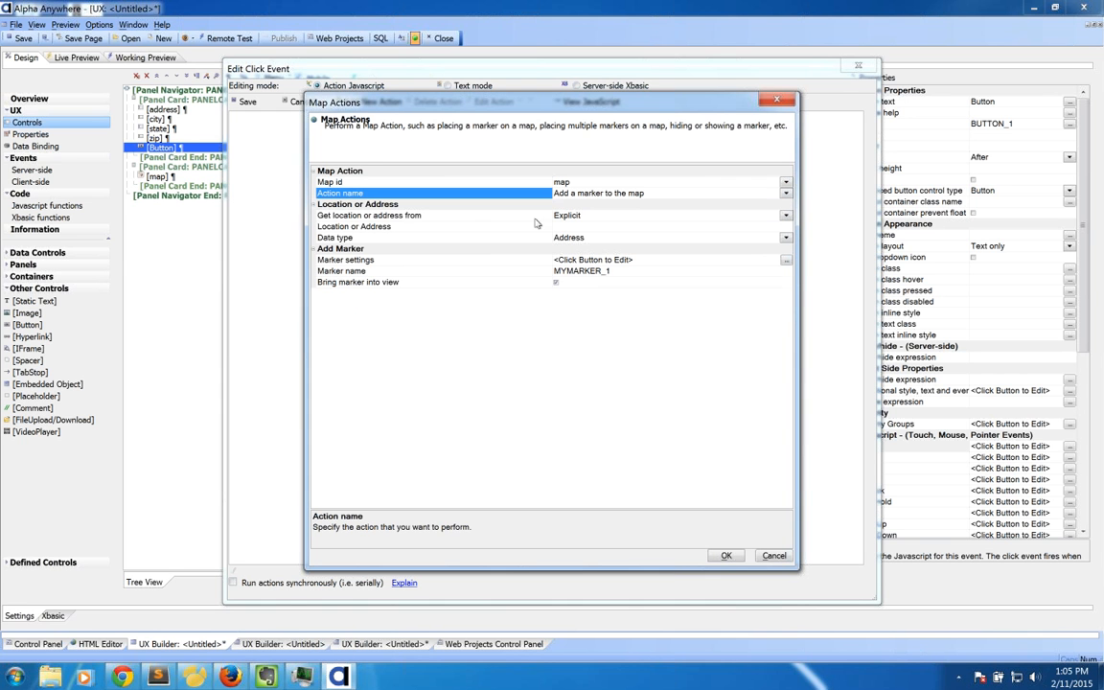
Step: Take the marker location from the address, city, state and zip controls
{"action": "left_click", "coordinate": [590, 226]}
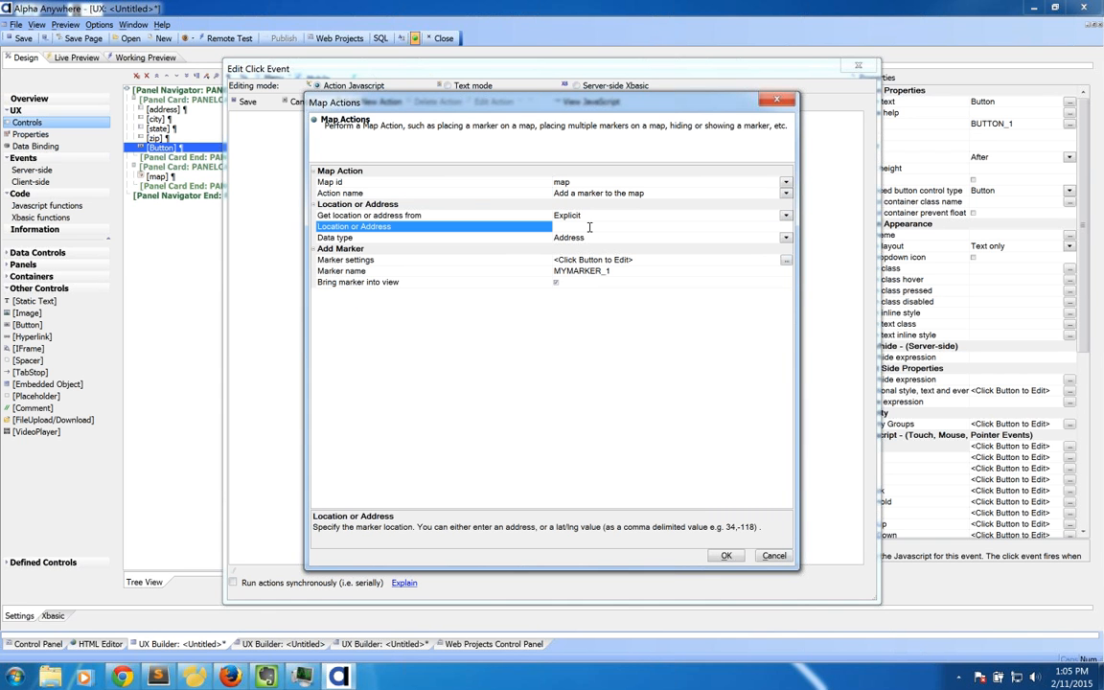
{"action": "type", "text": "1000 Main stre"}
{"action": "key", "text": "BackSpace"}
{"action": "key", "text": "BackSpace"}
{"action": "key", "text": "BackSpace"}
{"action": "key", "text": "BackSpace"}
{"action": "key", "text": "BackSpace"}
{"action": "key", "text": "BackSpace"}
{"action": "key", "text": "BackSpace"}
{"action": "key", "text": "BackSpace"}
{"action": "key", "text": "BackSpace"}
{"action": "key", "text": "BackSpace"}
{"action": "key", "text": "BackSpace"}
{"action": "key", "text": "BackSpace"}
{"action": "key", "text": "BackSpace"}
{"action": "key", "text": "BackSpace"}
{"action": "left_click", "coordinate": [583, 217]}
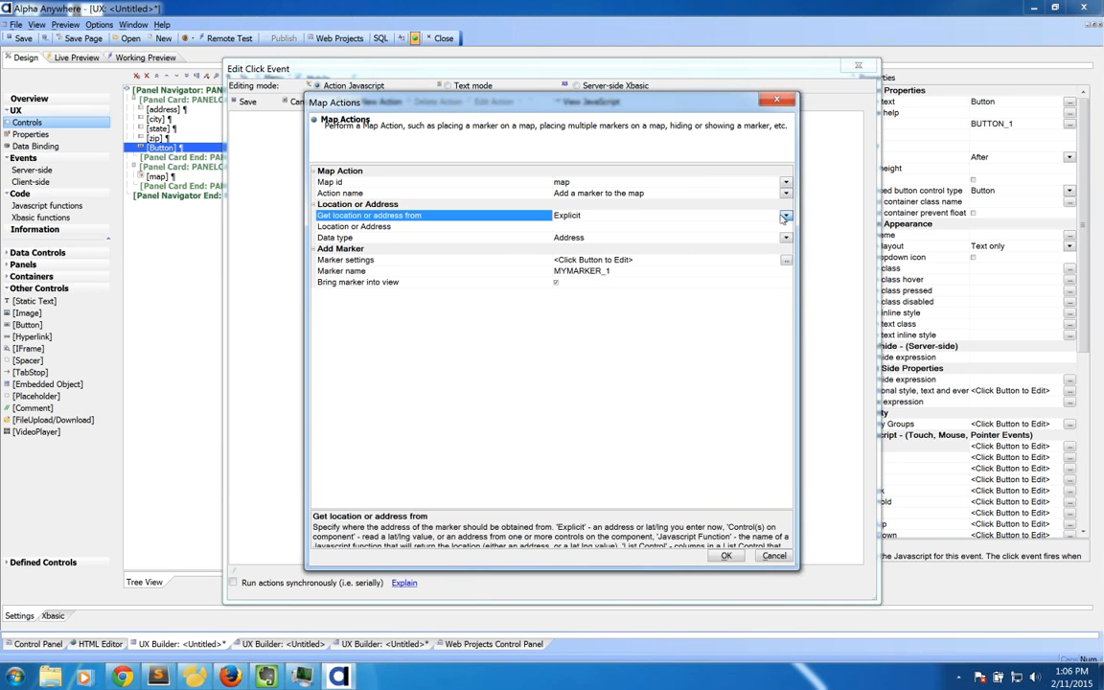
{"action": "left_click", "coordinate": [584, 237]}
{"action": "left_click", "coordinate": [496, 225]}
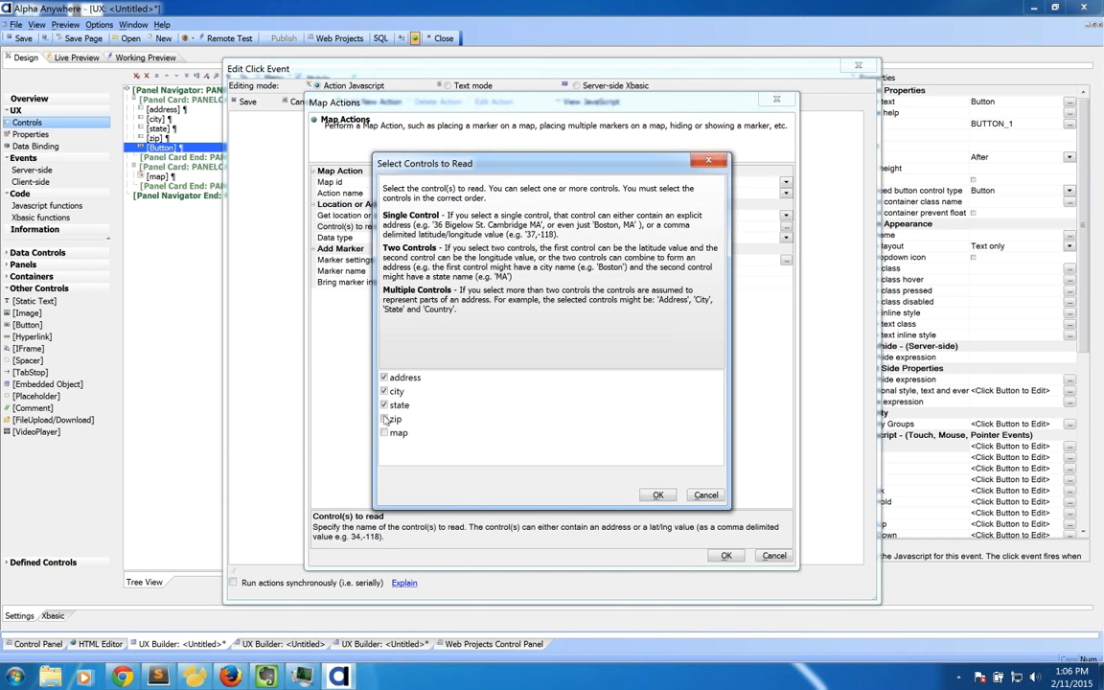
{"action": "left_click", "coordinate": [384, 419]}
{"action": "left_click", "coordinate": [658, 495]}
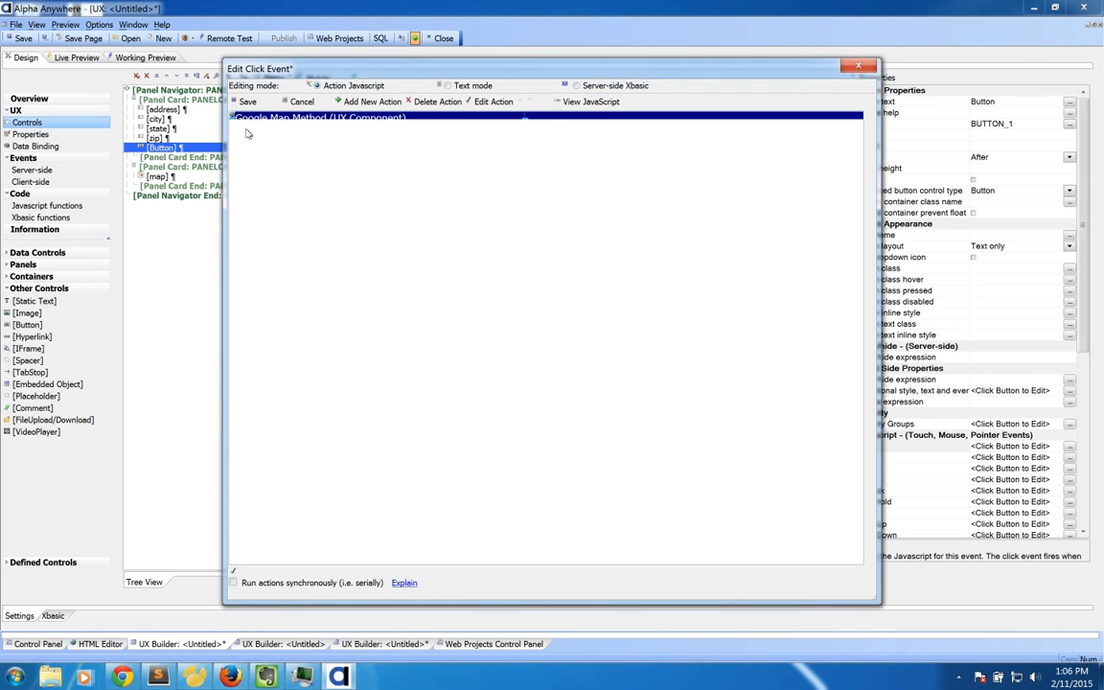
Step: Add a Set Active Panel action targeting PANELCARD_1 and save the click event
{"action": "left_click", "coordinate": [388, 104]}
{"action": "left_click", "coordinate": [493, 147]}
{"action": "type", "text": "pa"}
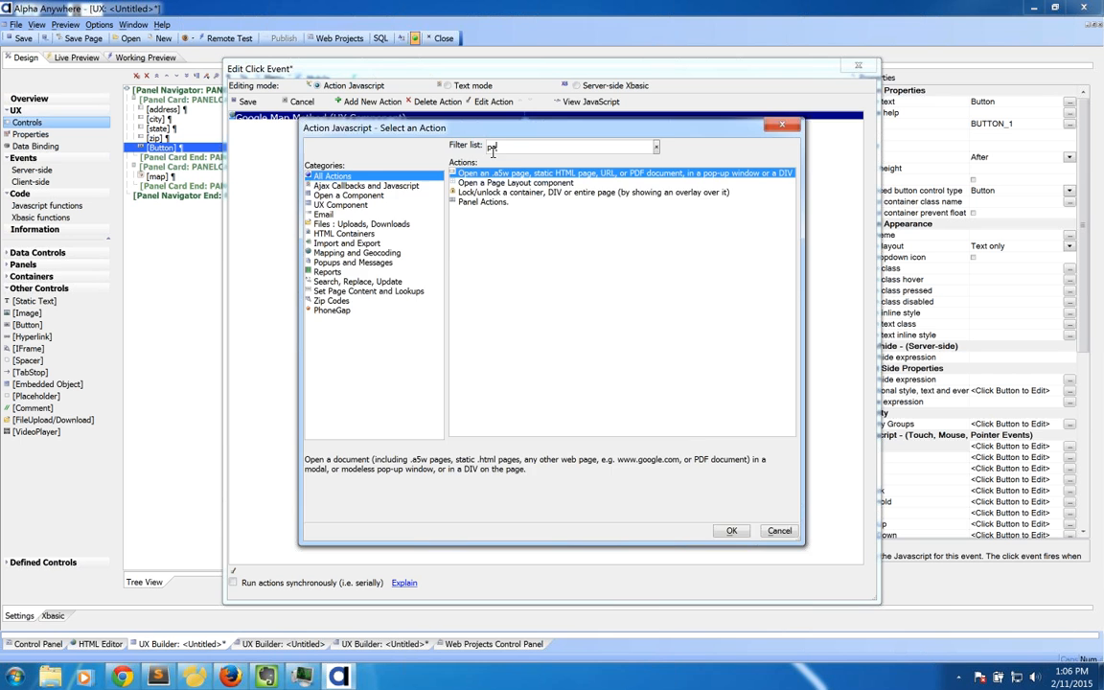
{"action": "type", "text": "nel"}
{"action": "double_click", "coordinate": [513, 174]}
{"action": "left_click", "coordinate": [583, 278]}
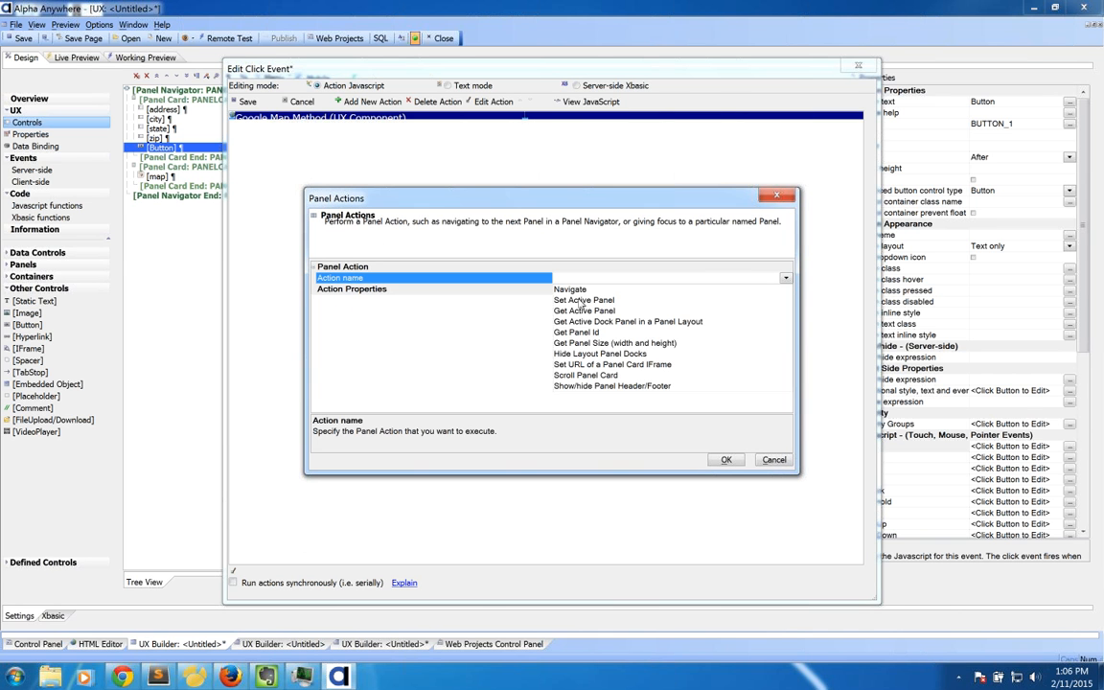
{"action": "left_click", "coordinate": [580, 300]}
{"action": "left_click", "coordinate": [783, 301]}
{"action": "left_click", "coordinate": [608, 328]}
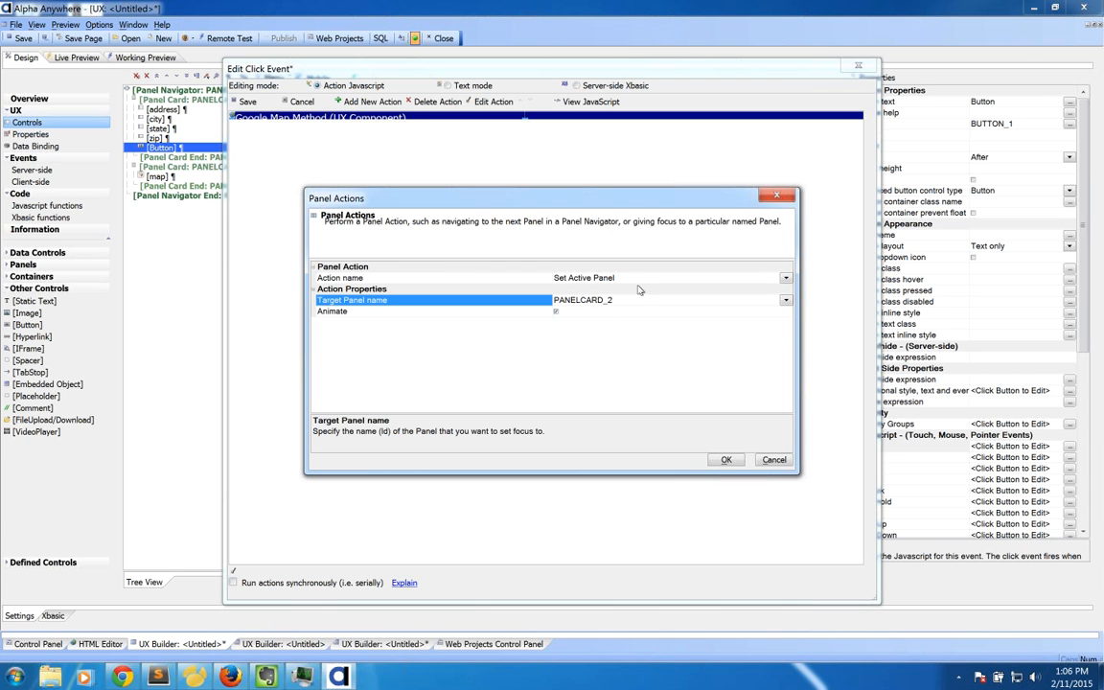
{"action": "left_click", "coordinate": [703, 300]}
{"action": "left_click", "coordinate": [589, 318]}
{"action": "left_click", "coordinate": [725, 459]}
{"action": "key", "text": "Return"}
{"action": "left_click", "coordinate": [244, 101]}
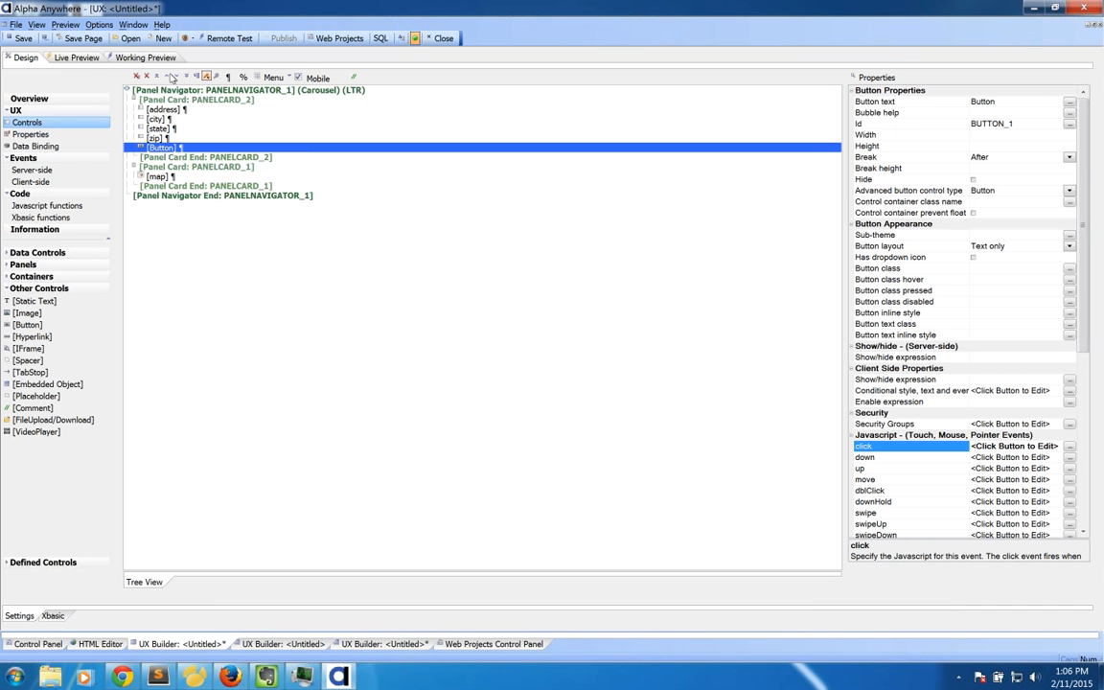
Step: Preview on iPad 4 (vertical) and run the button to map the Austin address
{"action": "left_click", "coordinate": [145, 59]}
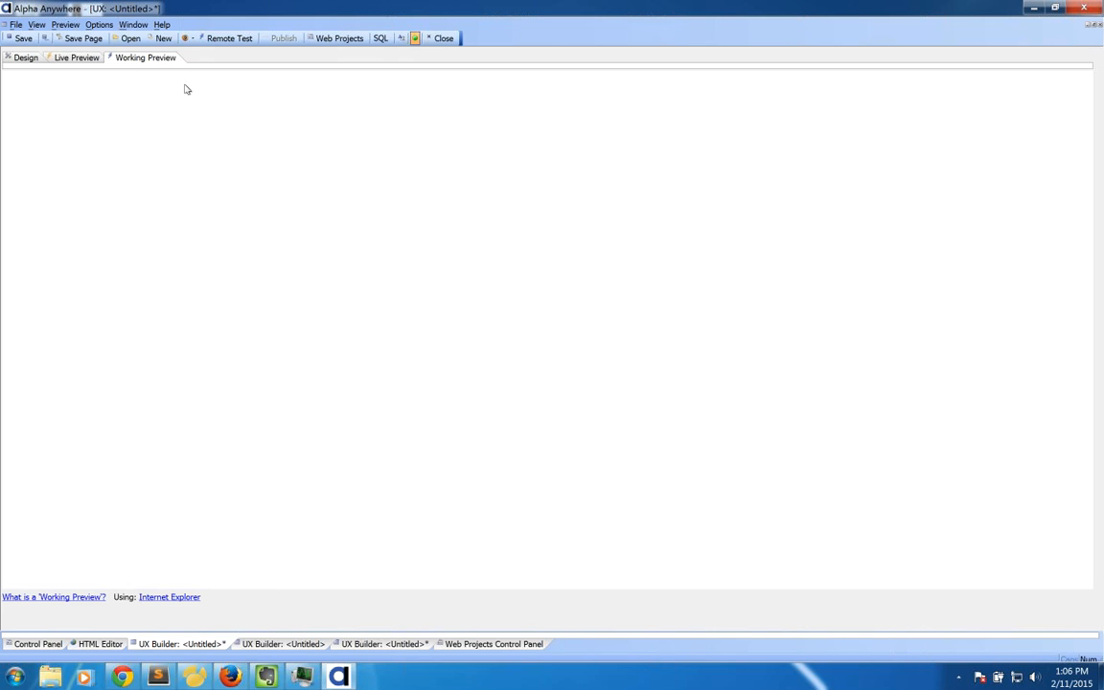
{"action": "left_click", "coordinate": [533, 79]}
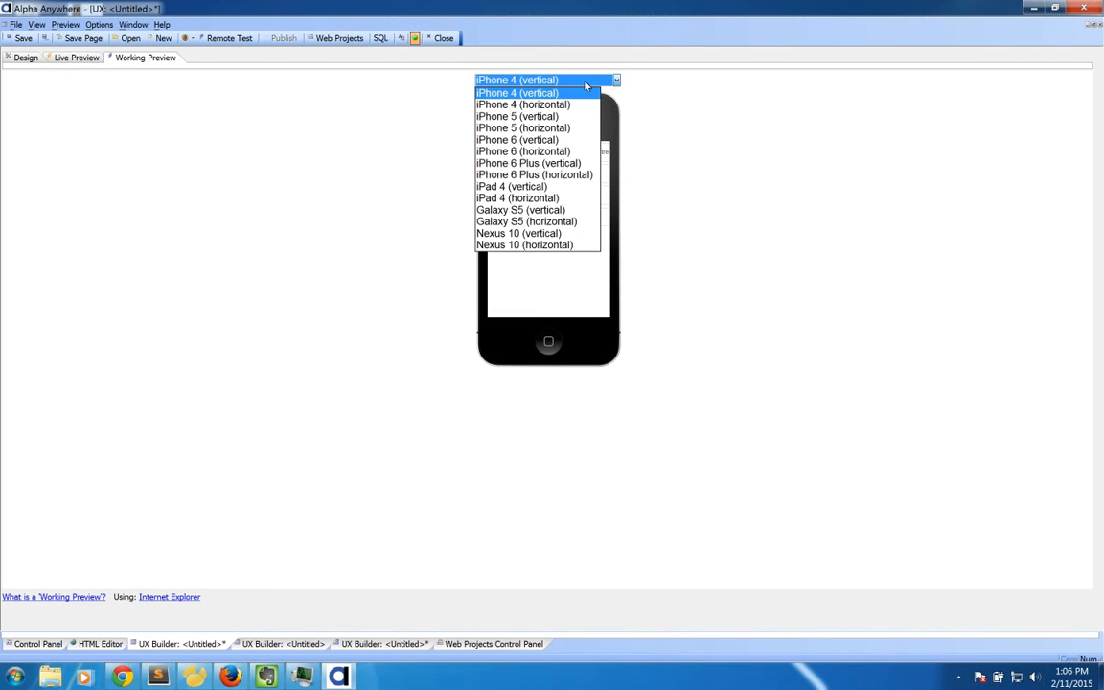
{"action": "left_click", "coordinate": [533, 186]}
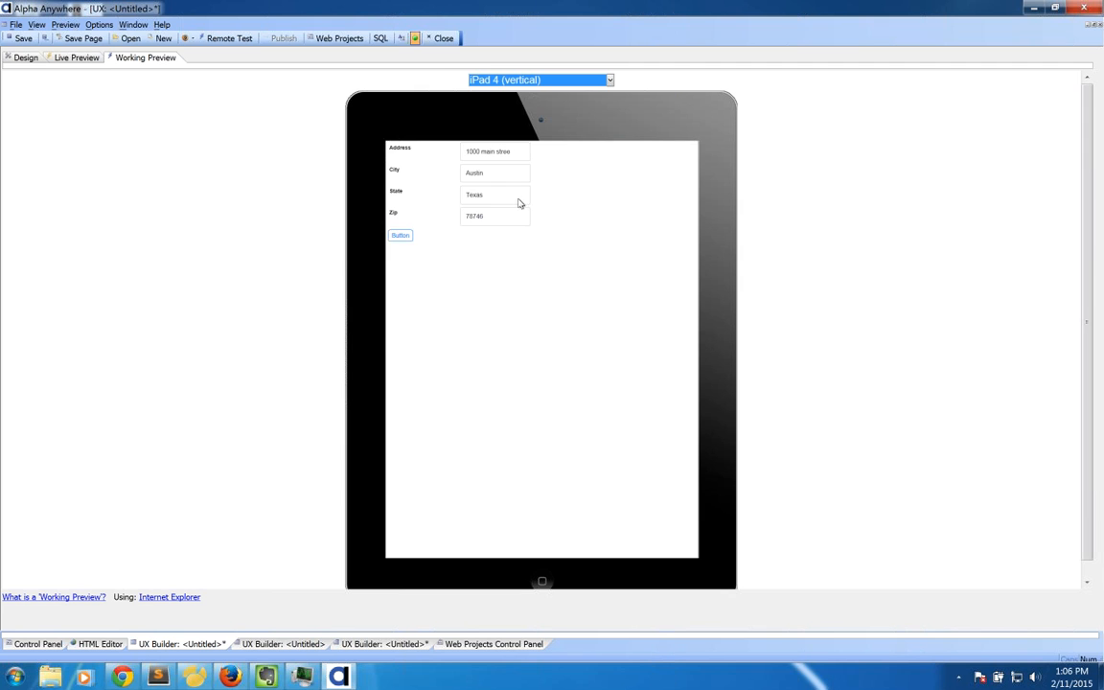
{"action": "left_click", "coordinate": [403, 239]}
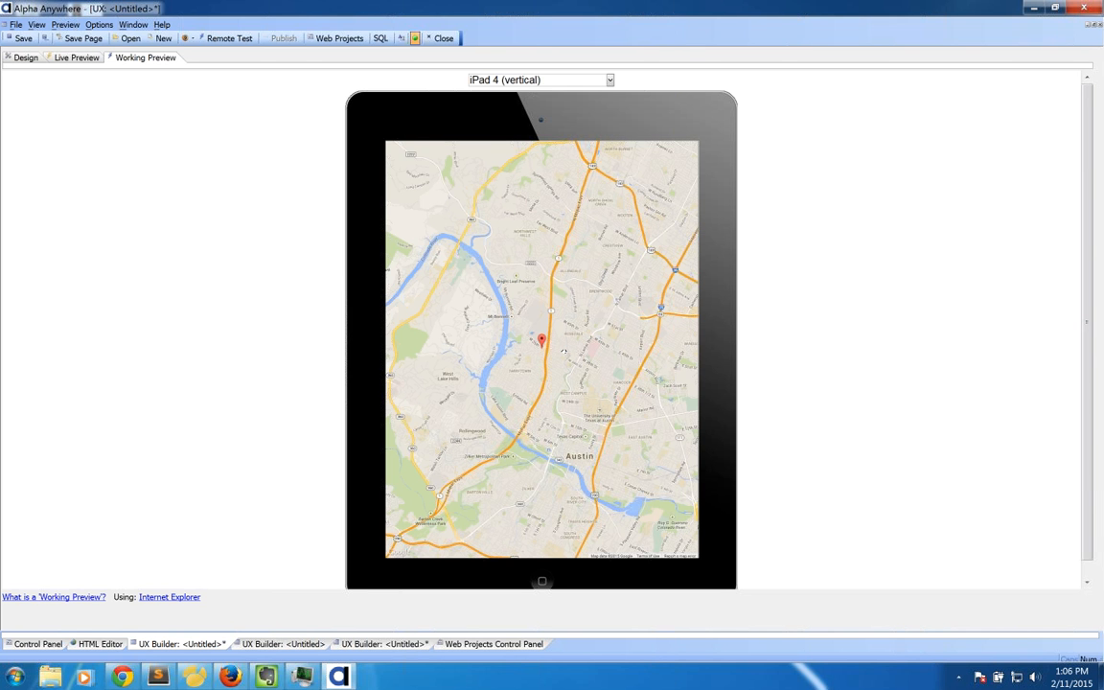
{"action": "left_click_drag", "start_coordinate": [561, 347], "coordinate": [575, 351]}
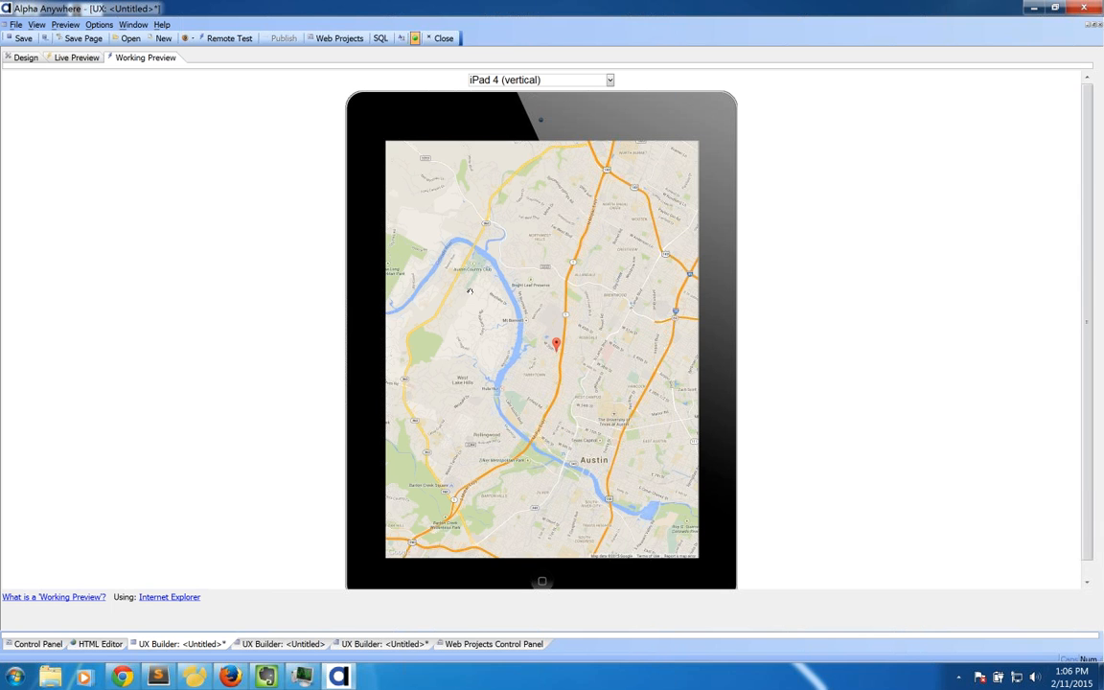
{"action": "left_click_drag", "start_coordinate": [425, 237], "coordinate": [818, 281]}
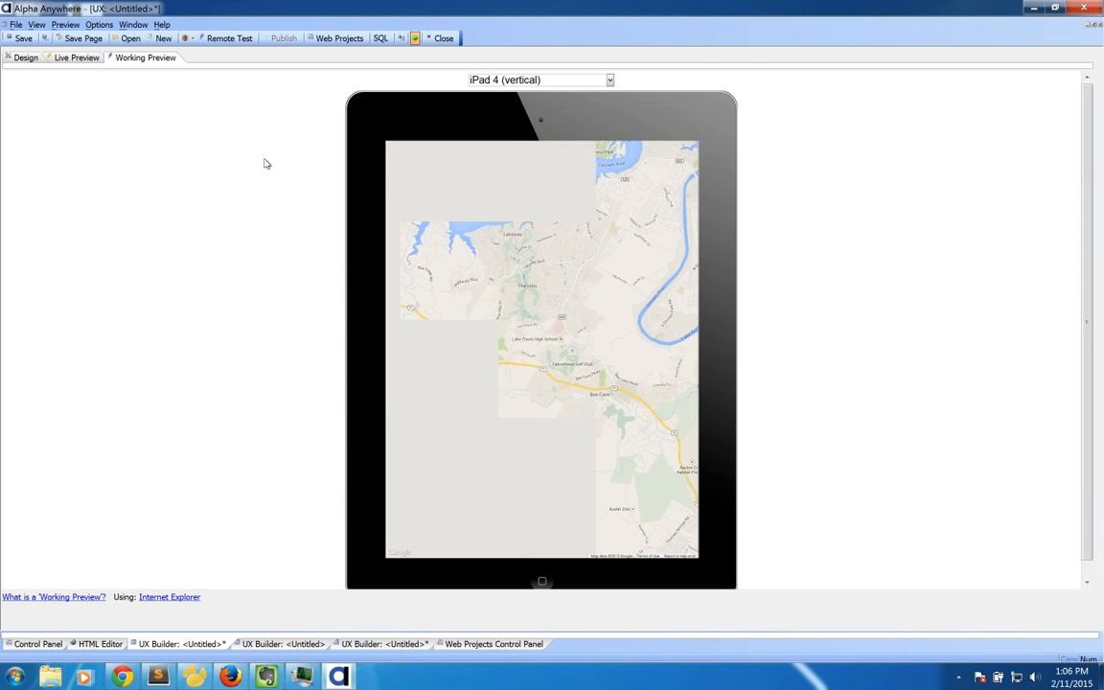
Step: Reload the preview, enter New York as city and state, clear zip, and geocode again
{"action": "left_click", "coordinate": [23, 60]}
{"action": "left_click", "coordinate": [136, 59]}
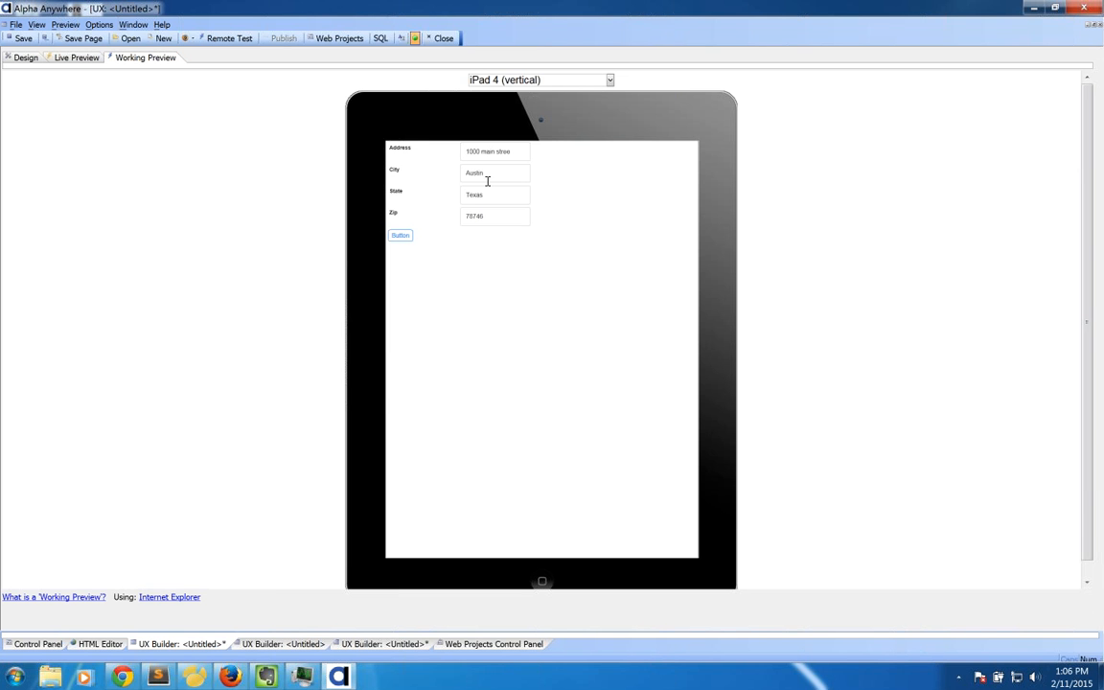
{"action": "left_click_drag", "start_coordinate": [487, 180], "coordinate": [424, 169]}
{"action": "type", "text": "Boston"}
{"action": "key", "text": "Tab"}
{"action": "type", "text": "Mas"}
{"action": "key", "text": "BackSpace"}
{"action": "key", "text": "BackSpace"}
{"action": "key", "text": "BackSpace"}
{"action": "key", "text": "shift+Tab"}
{"action": "type", "text": "New York"}
{"action": "key", "text": "Tab"}
{"action": "type", "text": "New York"}
{"action": "key", "text": "Tab"}
{"action": "key", "text": "BackSpace"}
{"action": "left_click", "coordinate": [404, 238]}
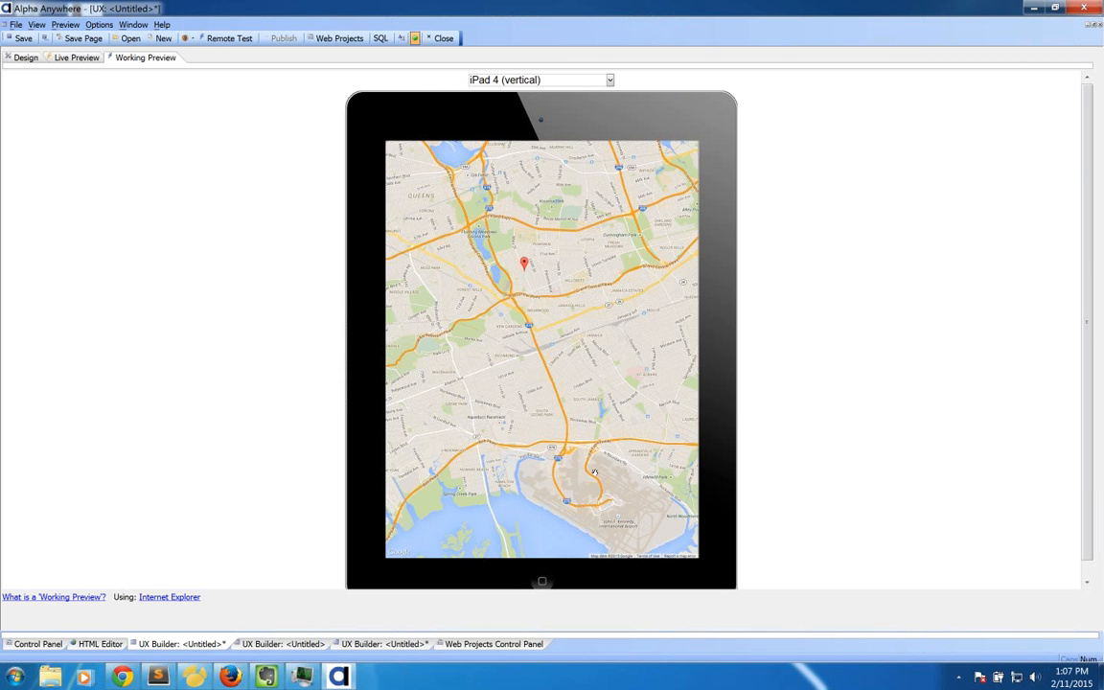
{"action": "left_click_drag", "start_coordinate": [594, 471], "coordinate": [581, 433]}
Step: Review the tree controls and the map's Center map on location property, then return to Keynote
{"action": "left_click", "coordinate": [26, 57]}
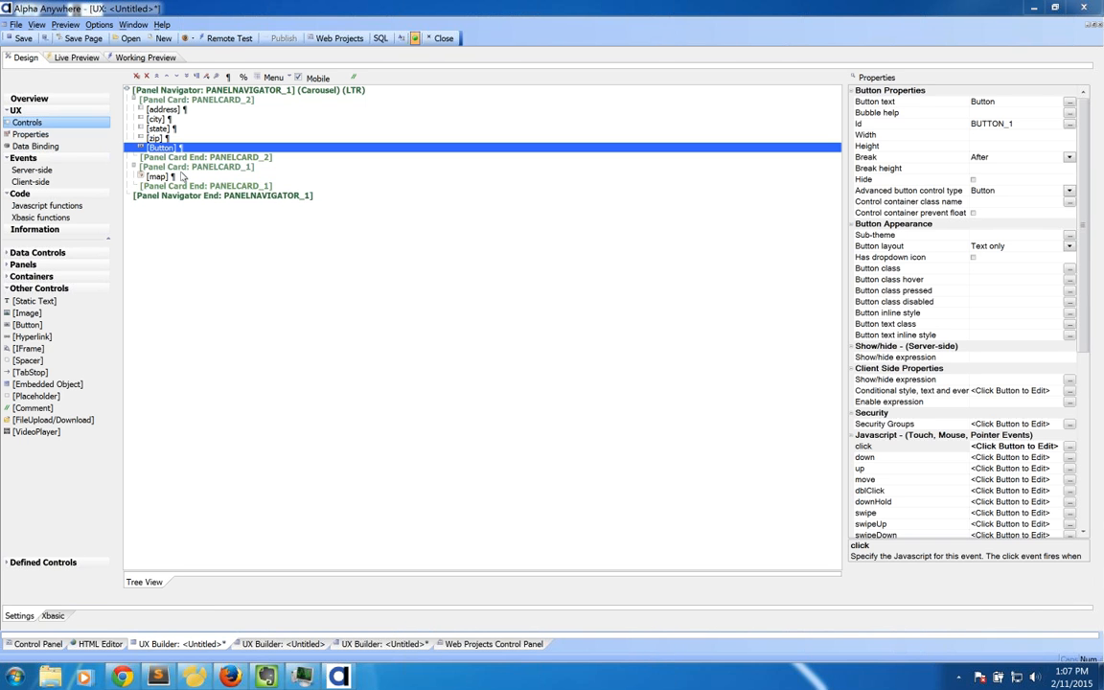
{"action": "left_click", "coordinate": [172, 177]}
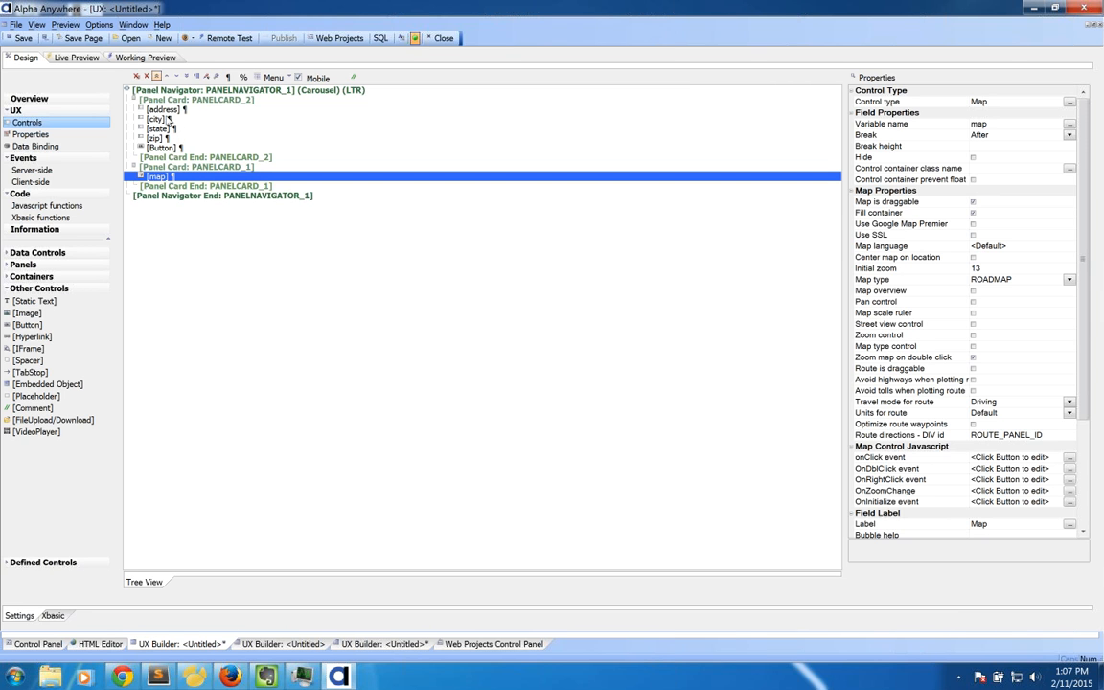
{"action": "left_click", "coordinate": [156, 119]}
{"action": "left_click", "coordinate": [164, 148]}
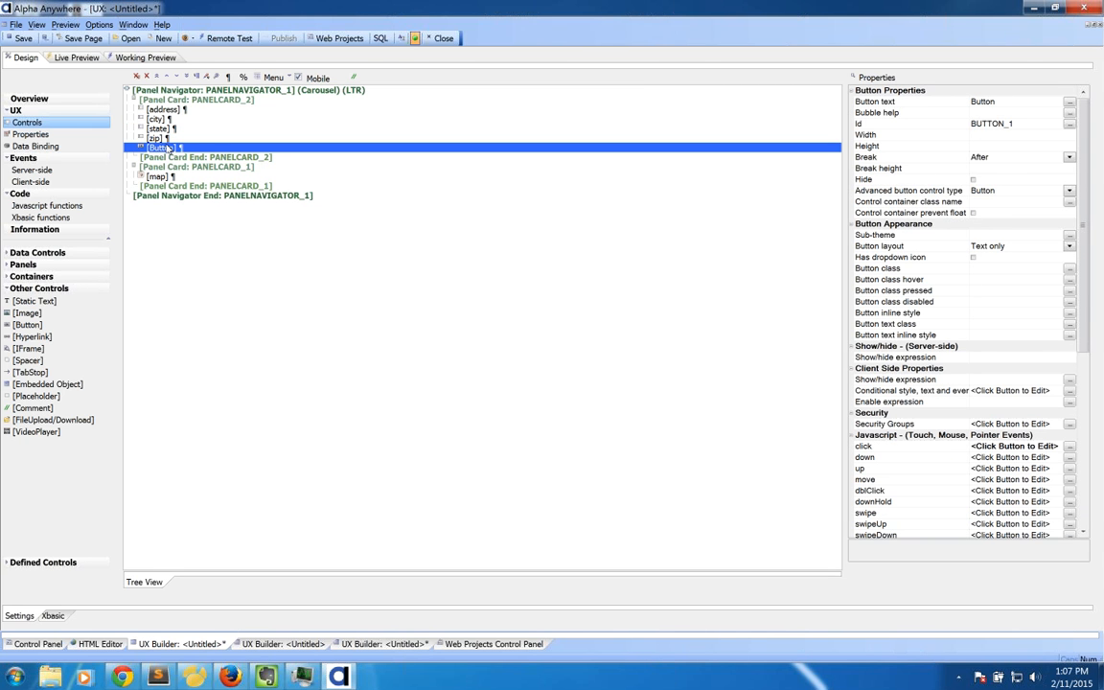
{"action": "left_click", "coordinate": [146, 109]}
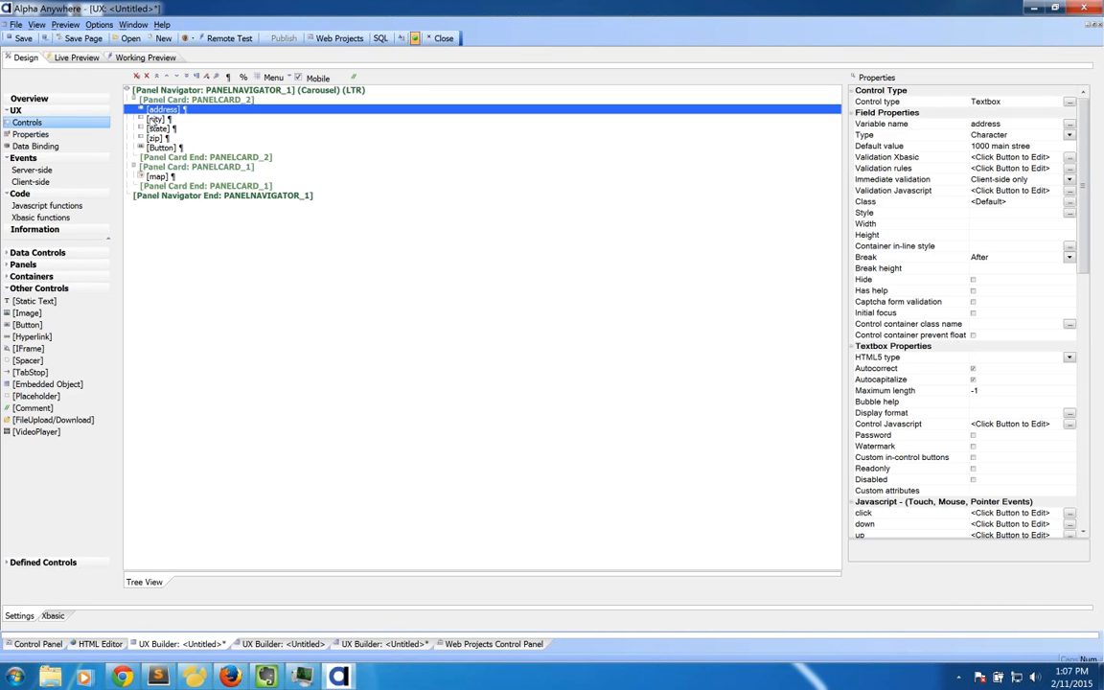
{"action": "left_click", "coordinate": [157, 178]}
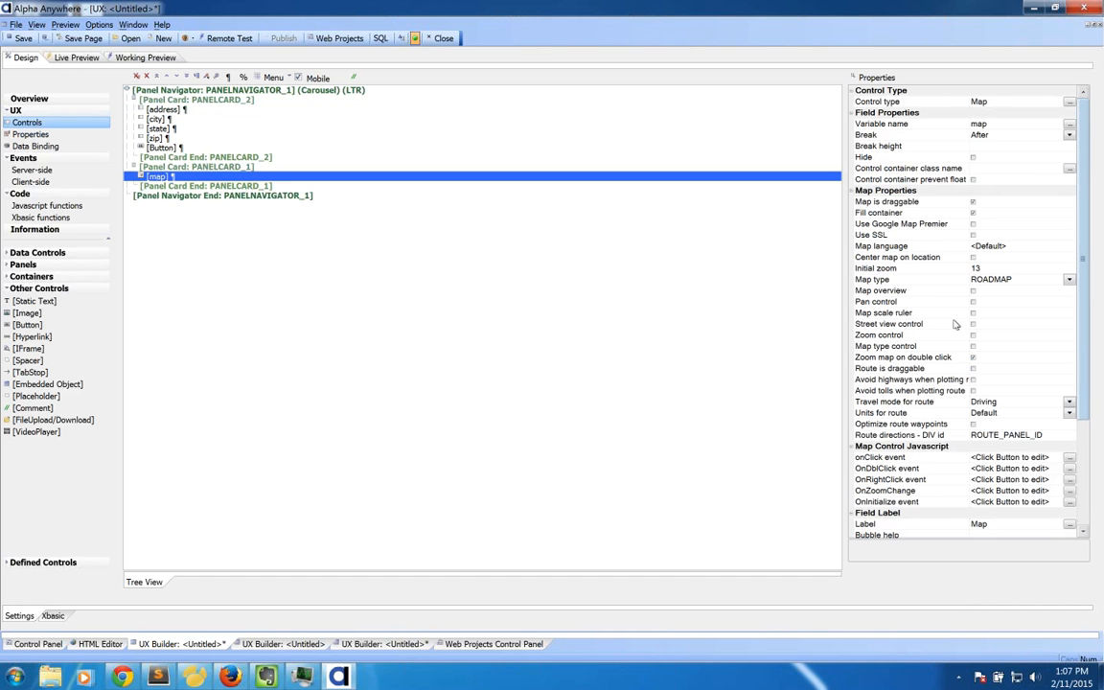
{"action": "left_click", "coordinate": [913, 259]}
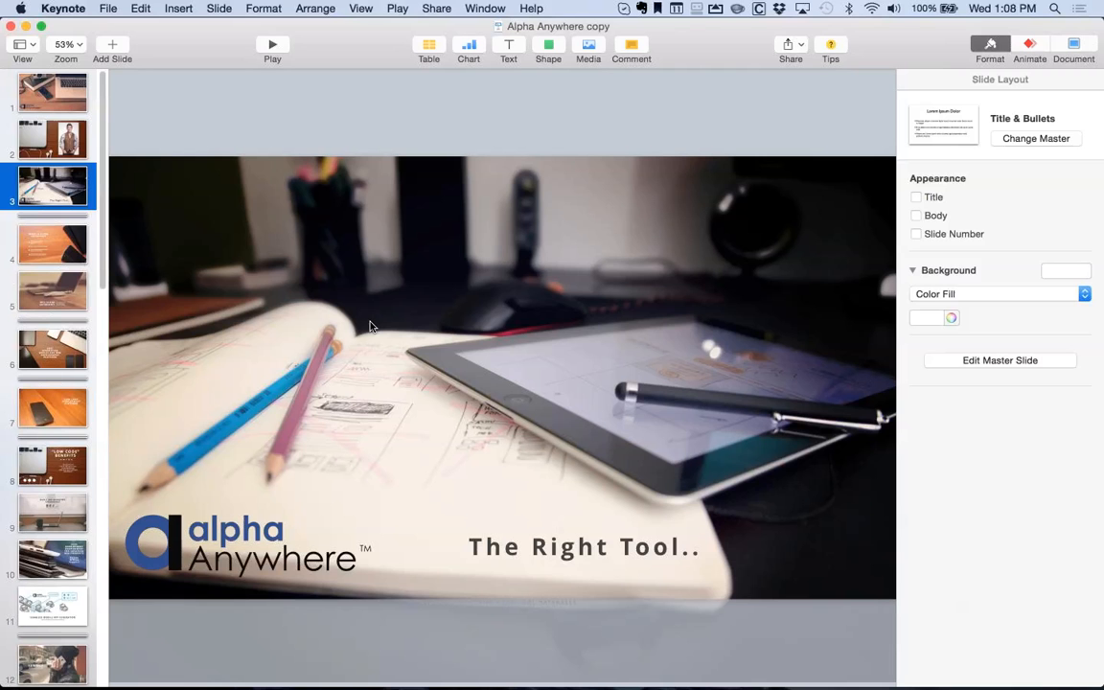
{"action": "left_click", "coordinate": [372, 326]}
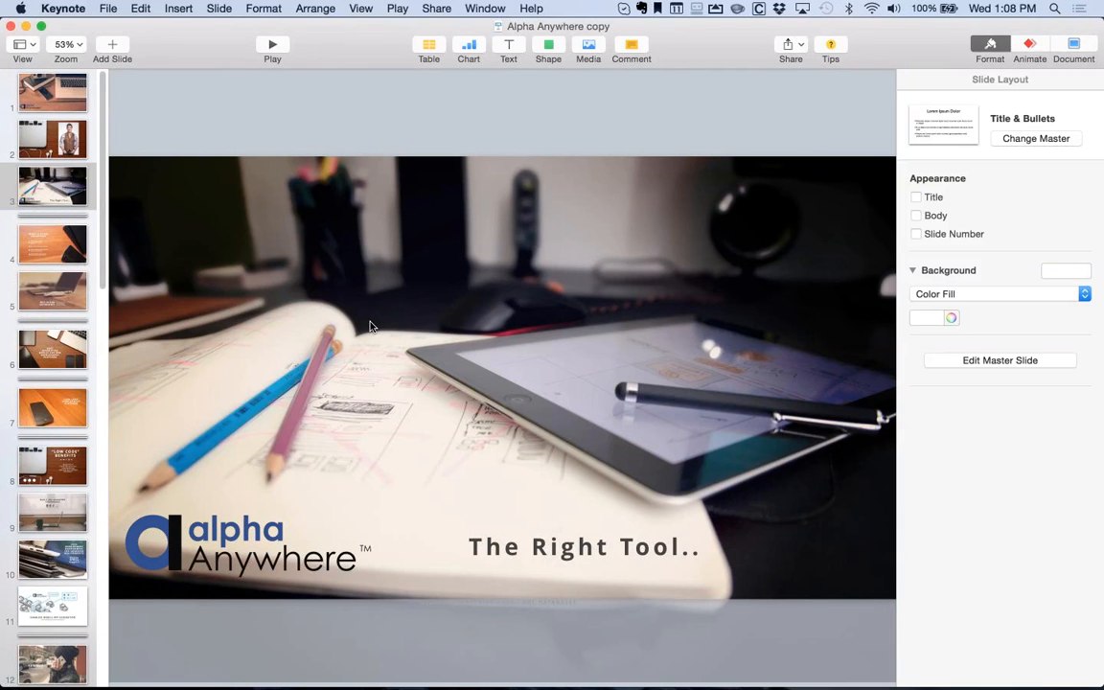